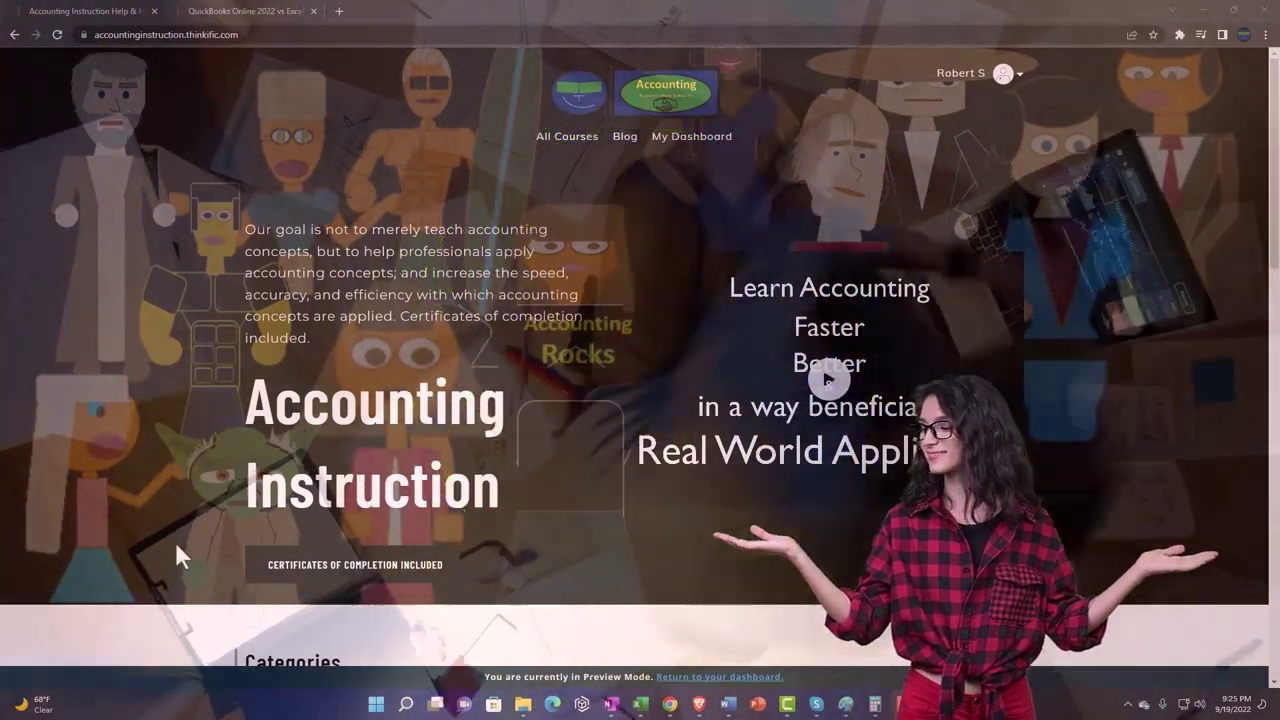
Step: Browse the course categories on the Accounting Instruction site and the lesson sections of the QuickBooks Online 2022 course
scroll(177, 549, down, 5)
scroll(176, 544, down, 3)
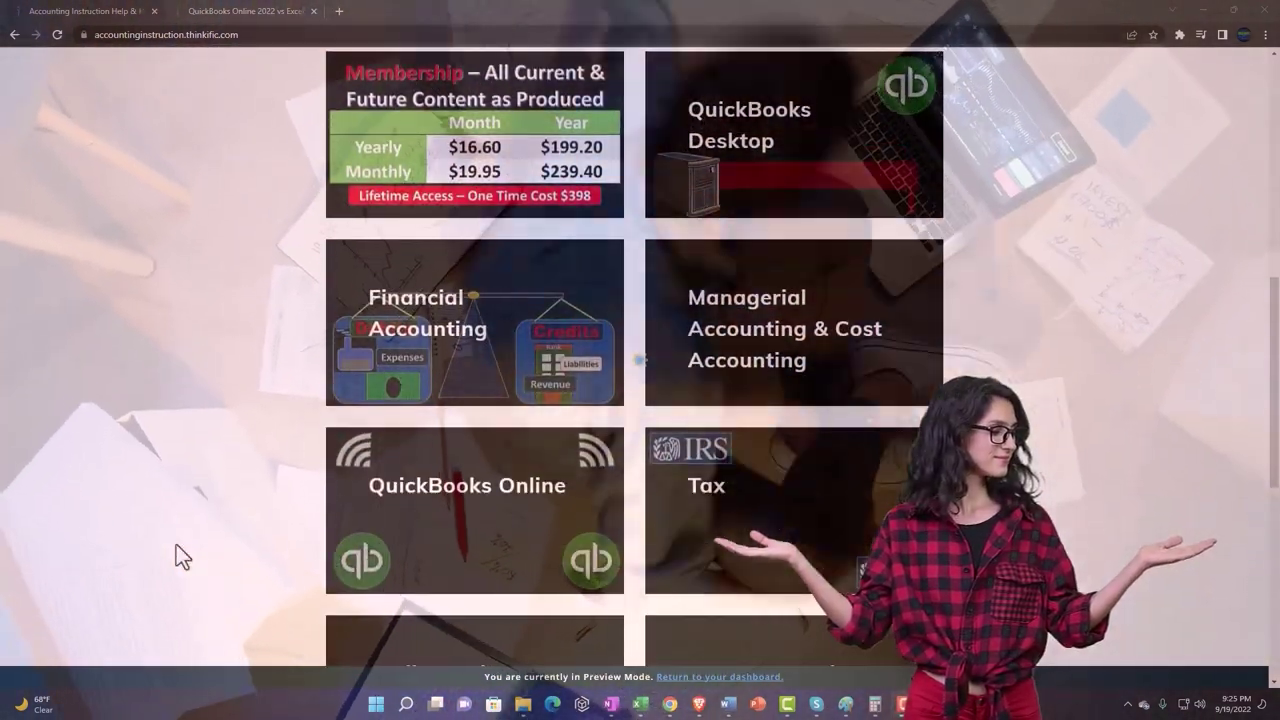
scroll(176, 546, down, 4)
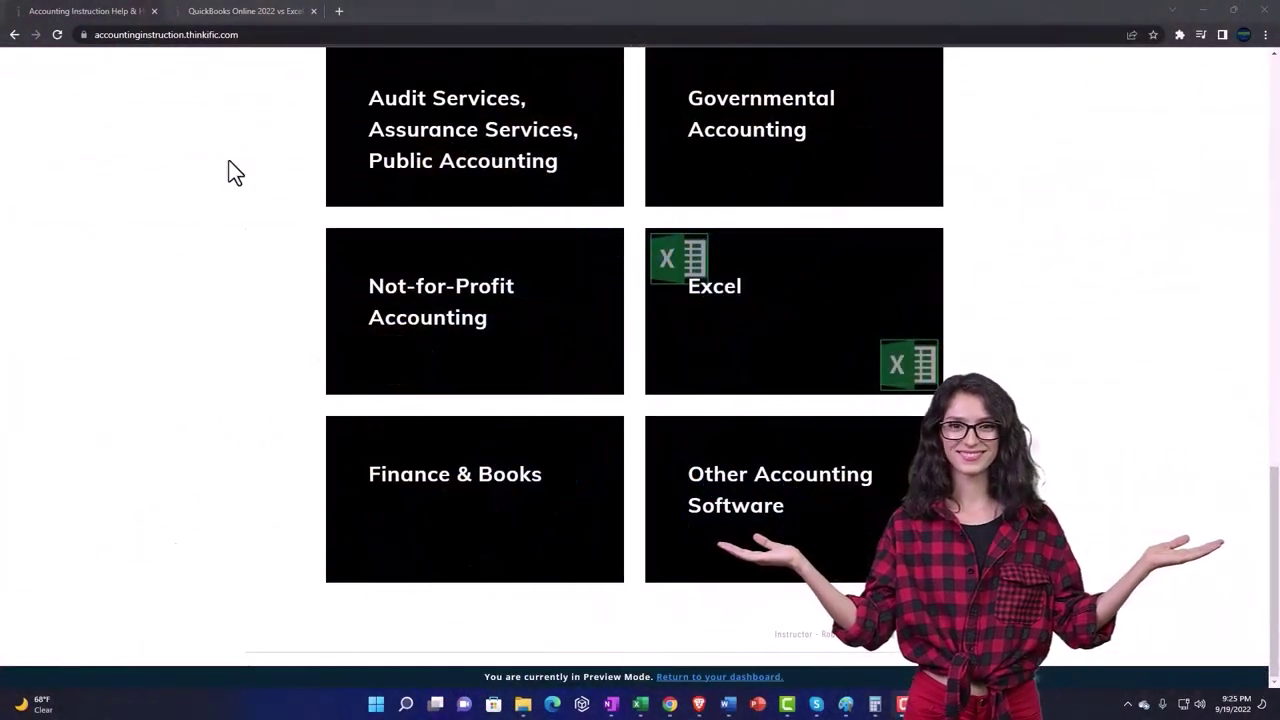
click(228, 14)
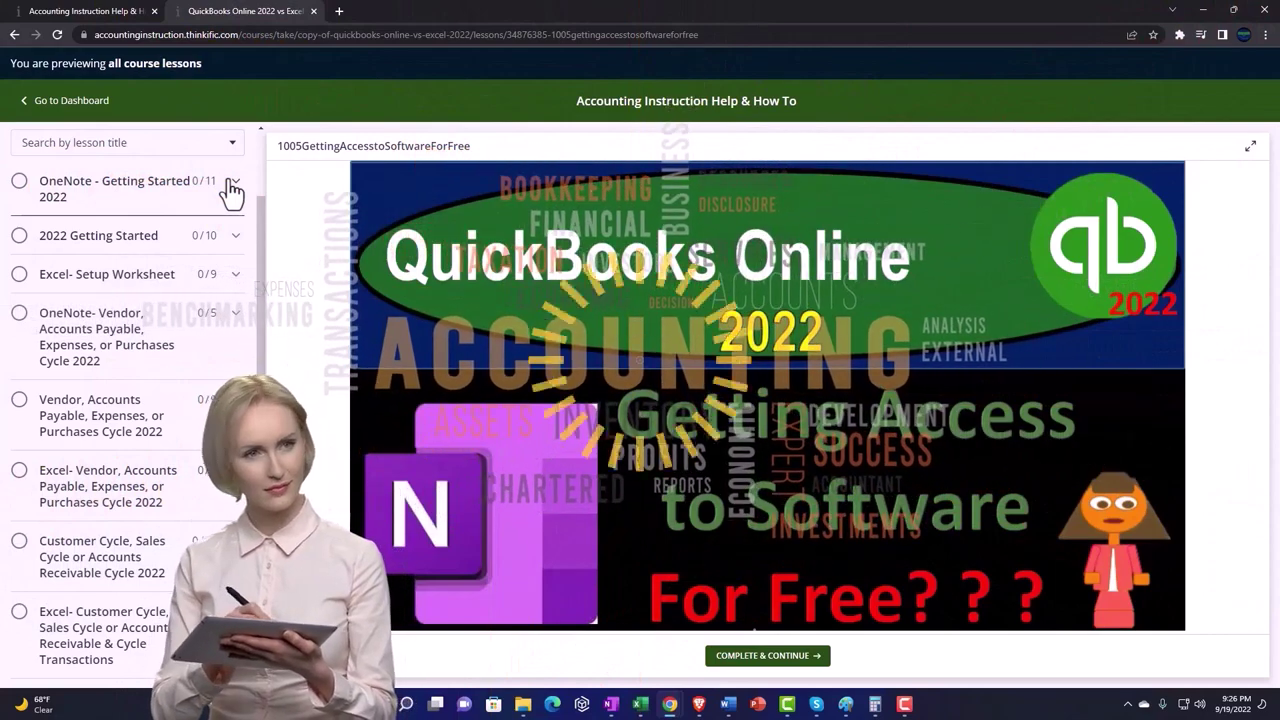
click(229, 185)
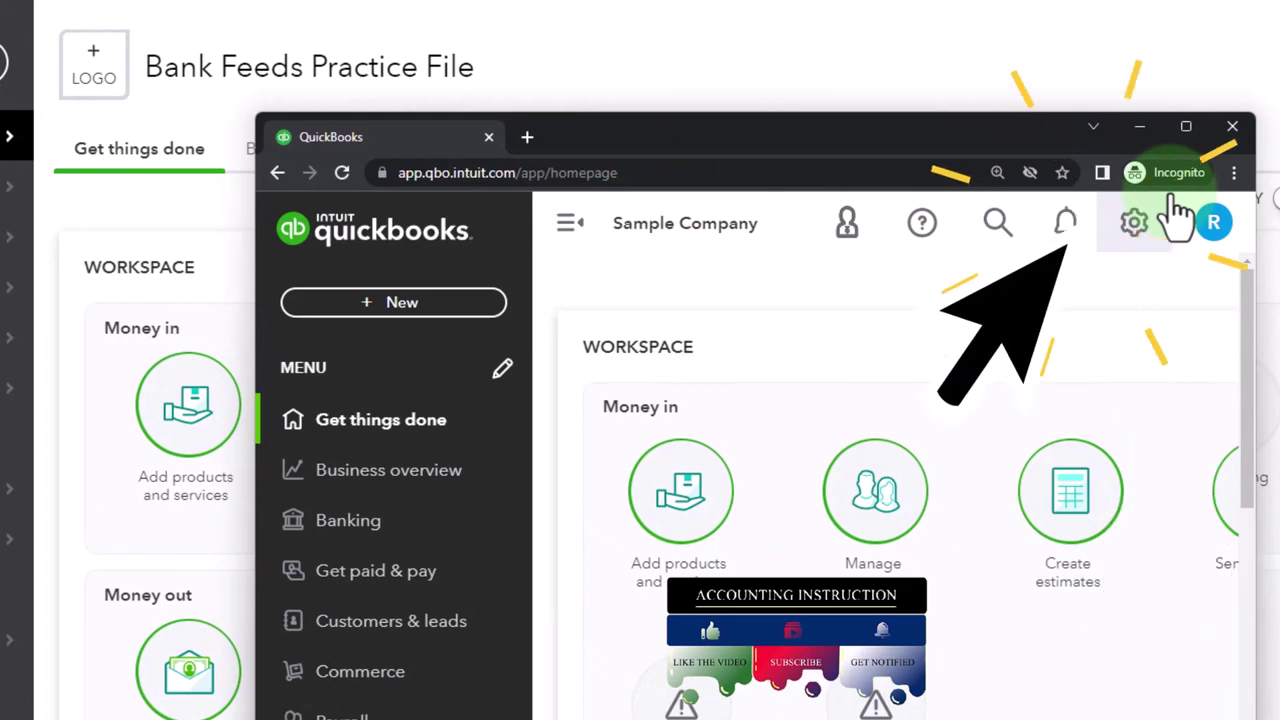
Step: Examine the browser zoom options in the sample company's window and the company settings for switching between Business and Accountant view
click(1234, 173)
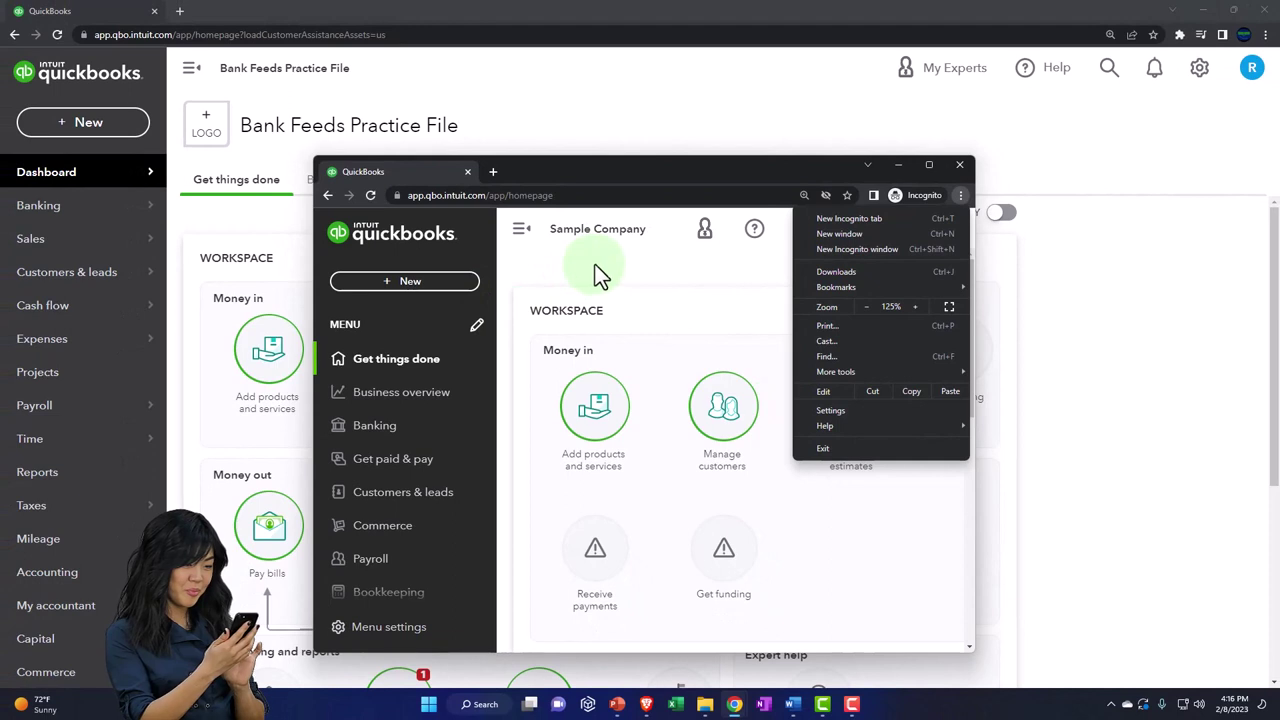
click(645, 271)
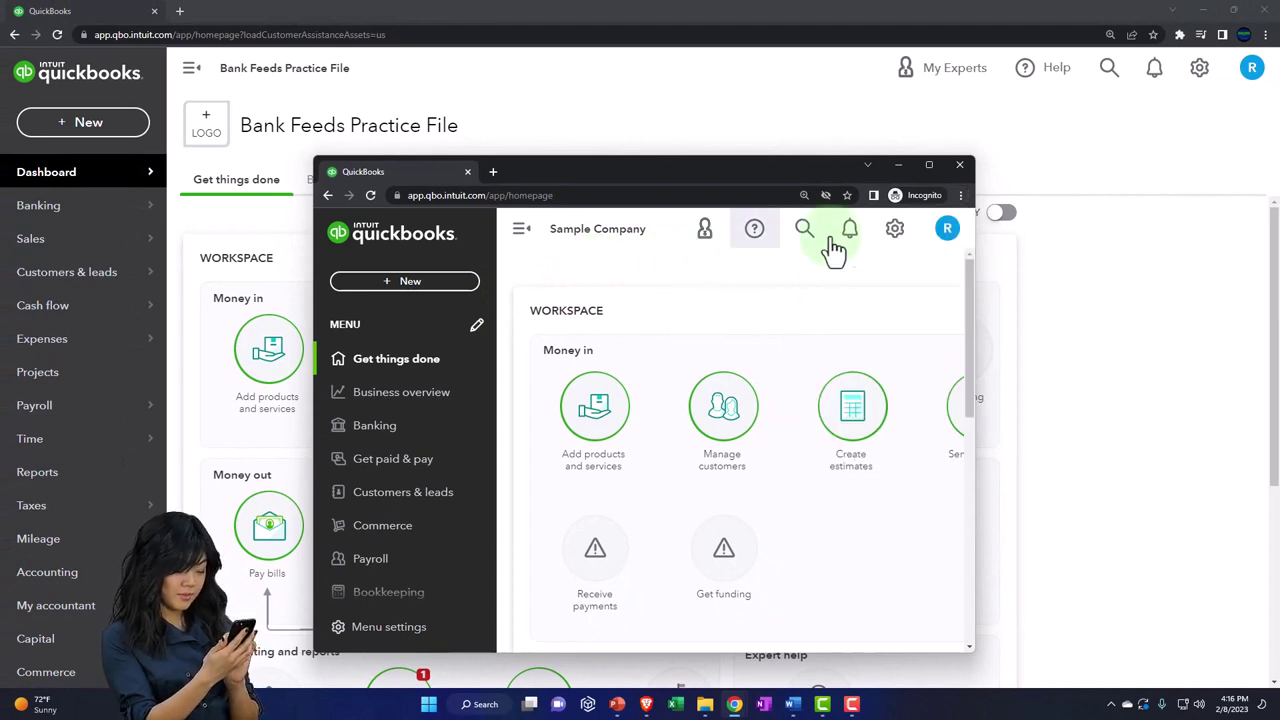
click(900, 232)
scroll(863, 506, down, 5)
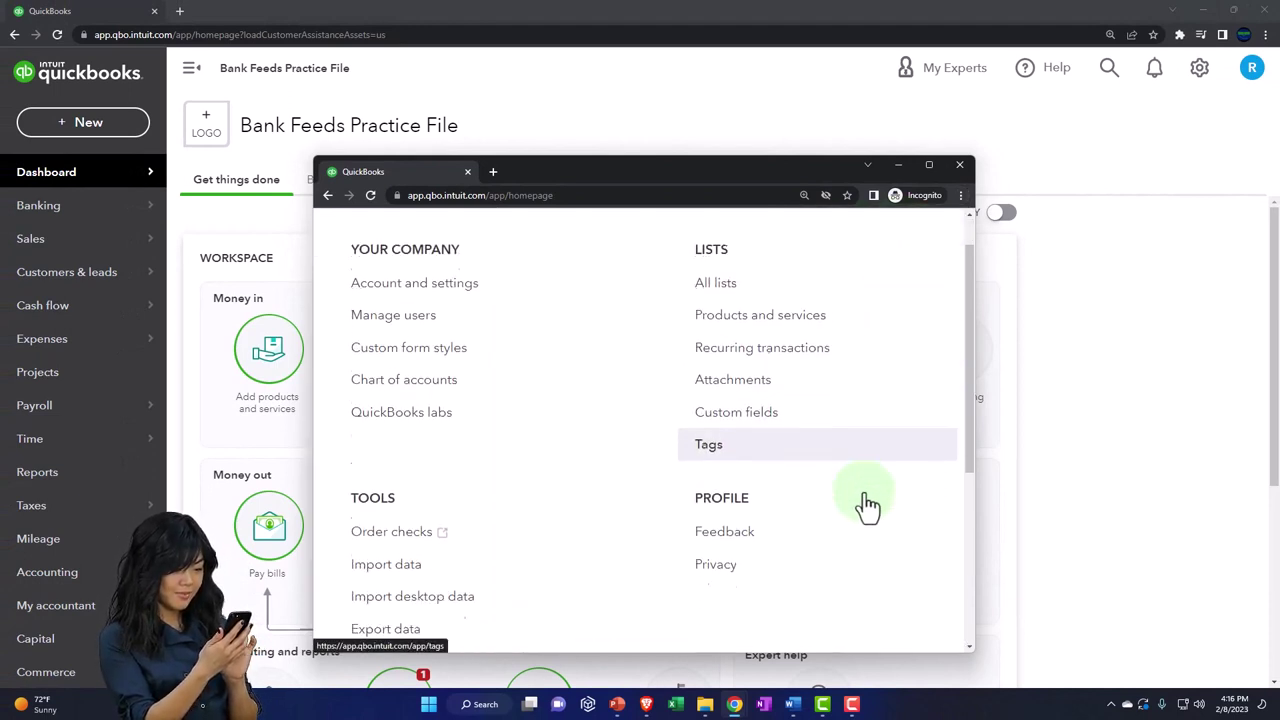
scroll(868, 506, down, 1)
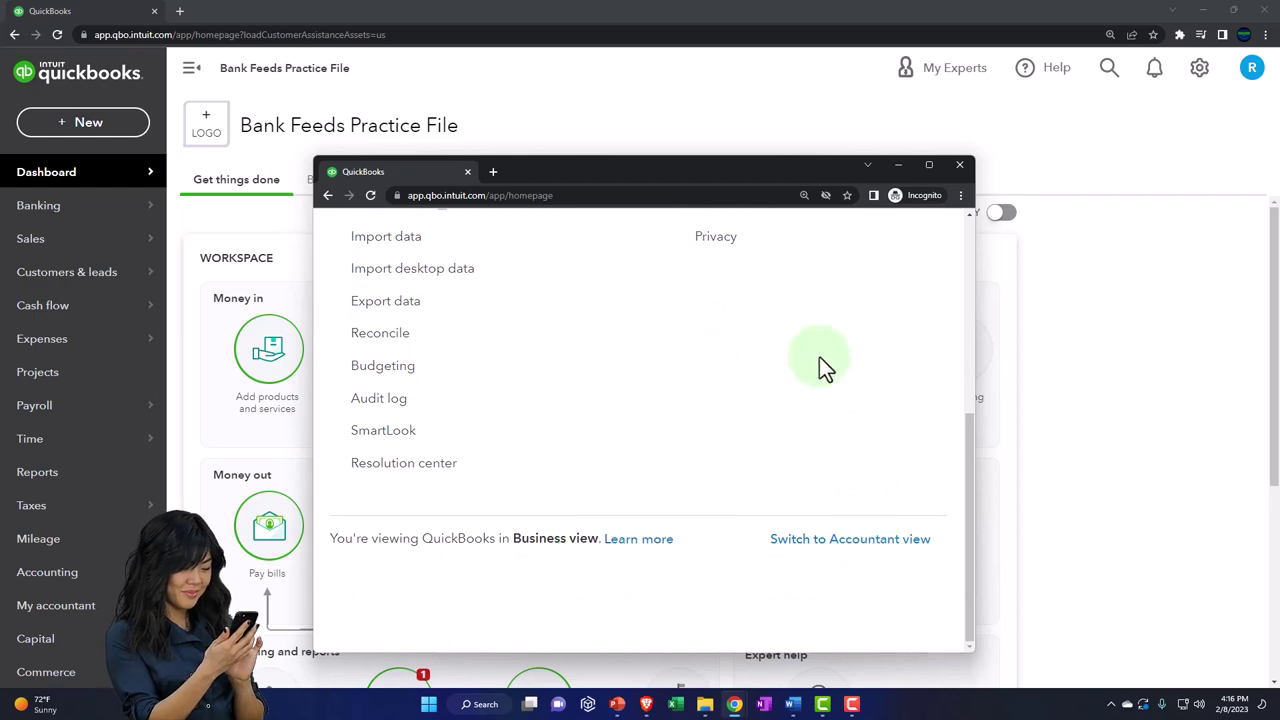
drag(714, 190, 1279, 300)
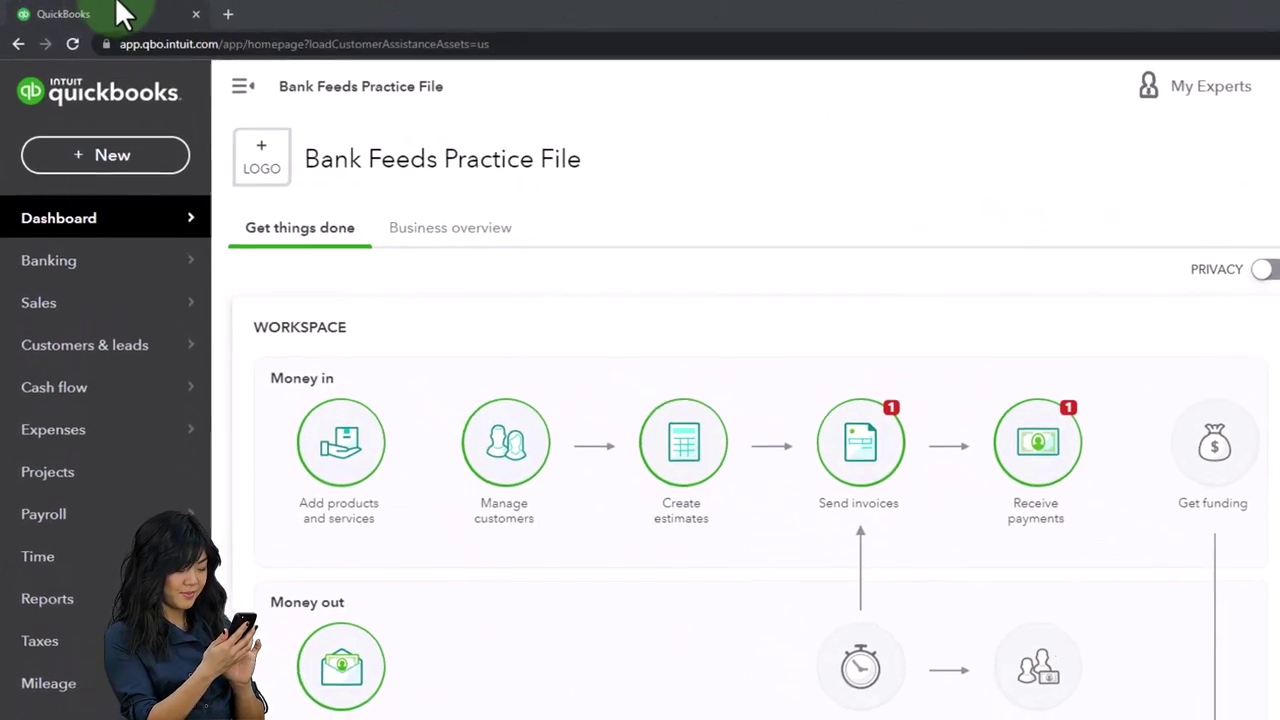
Step: Duplicate the Bank Feeds Practice File browser tab twice so that three copies are open
right_click(110, 14)
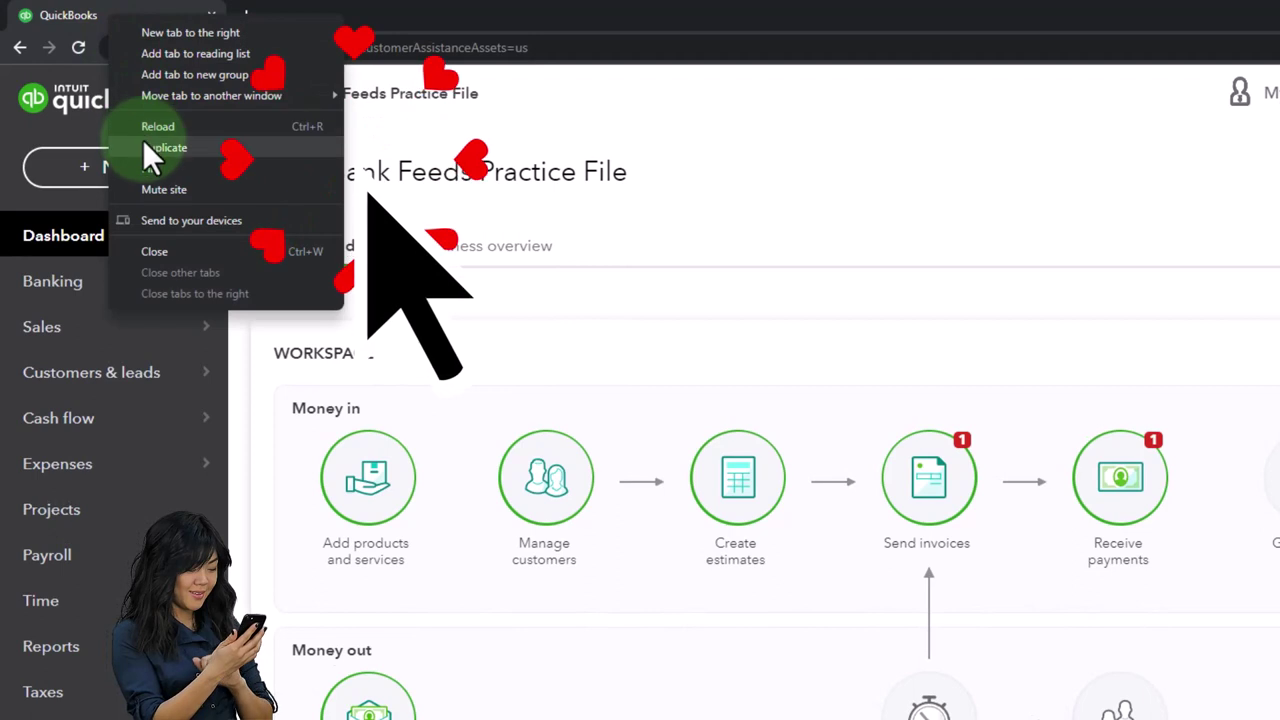
click(200, 150)
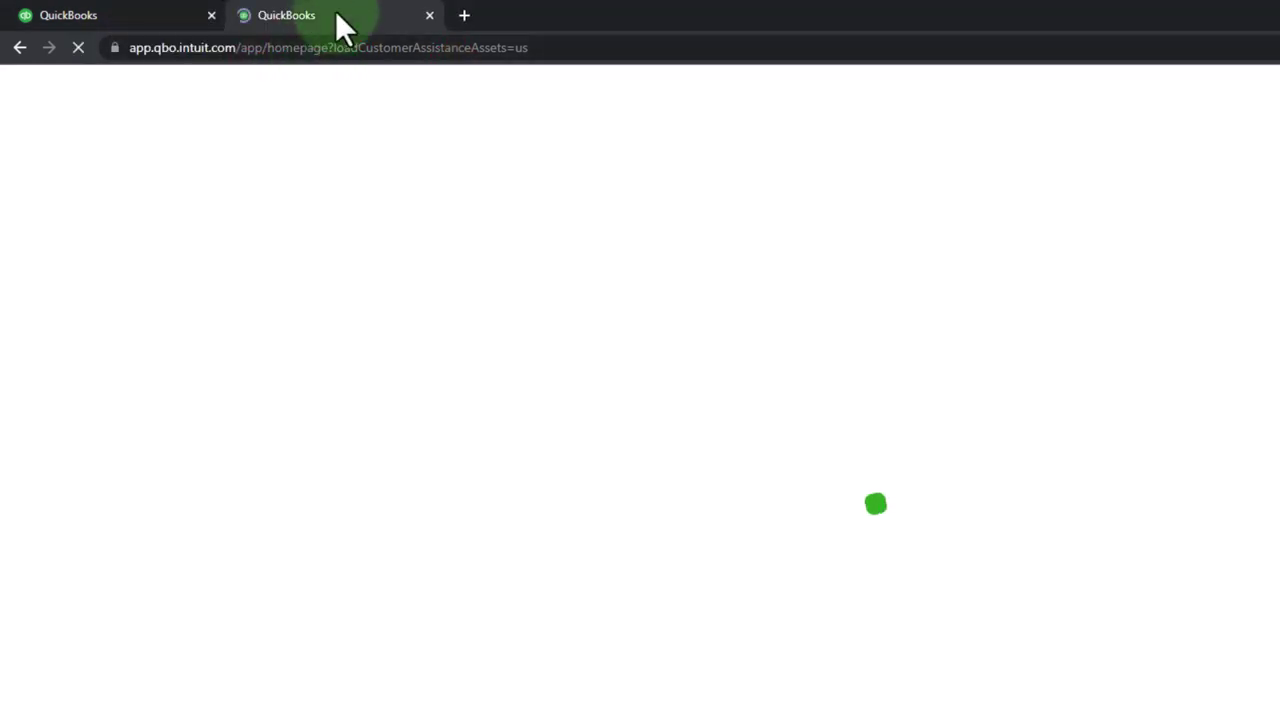
right_click(336, 14)
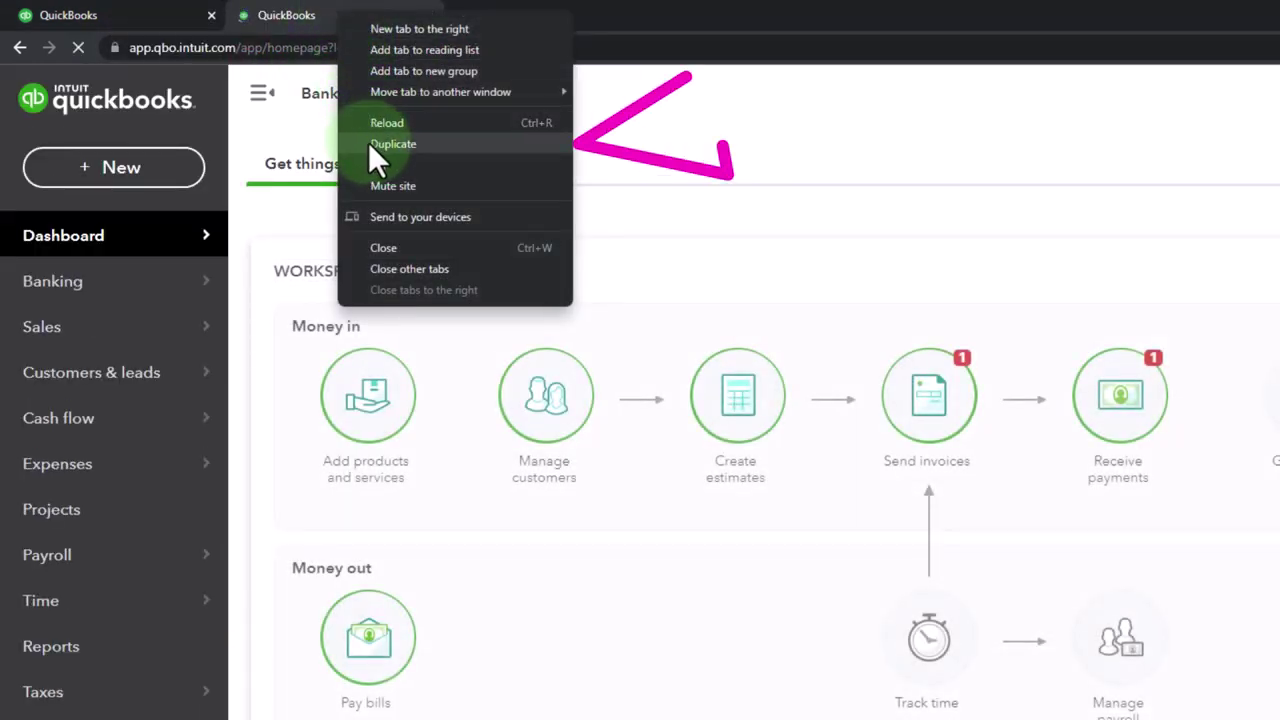
click(421, 147)
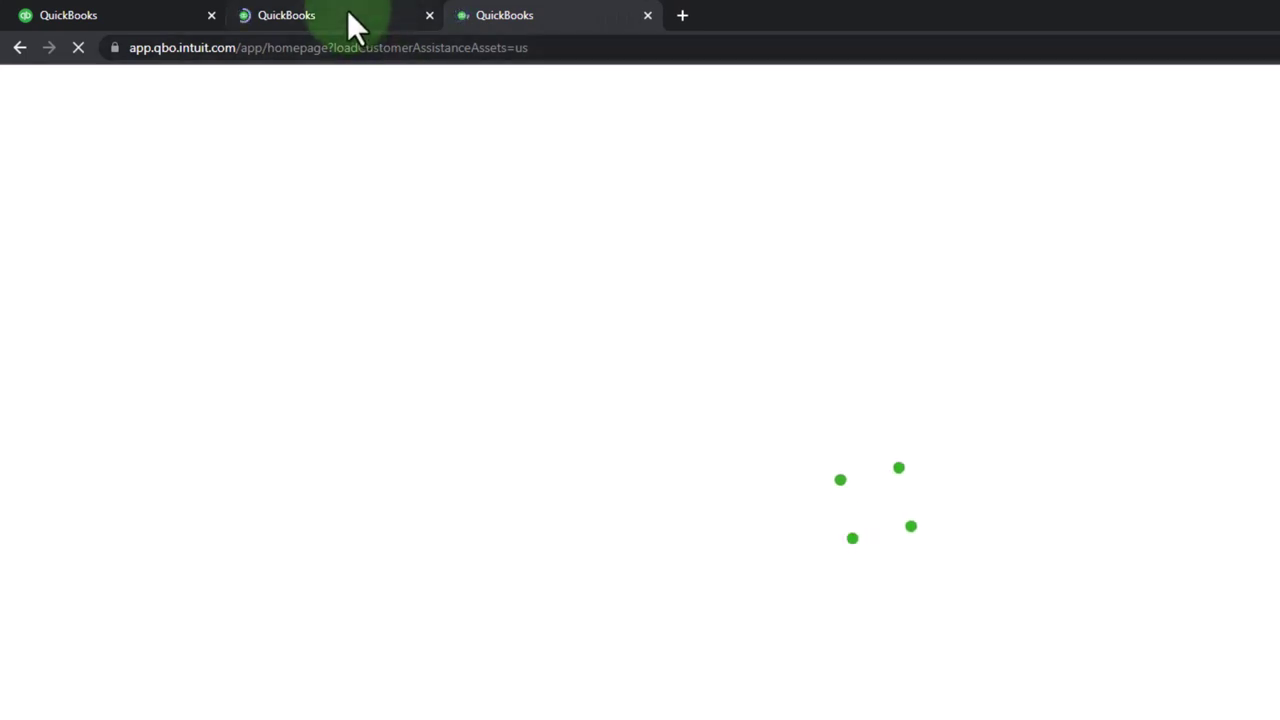
Step: Open the Balance Sheet report in the second copy of the practice file
click(347, 10)
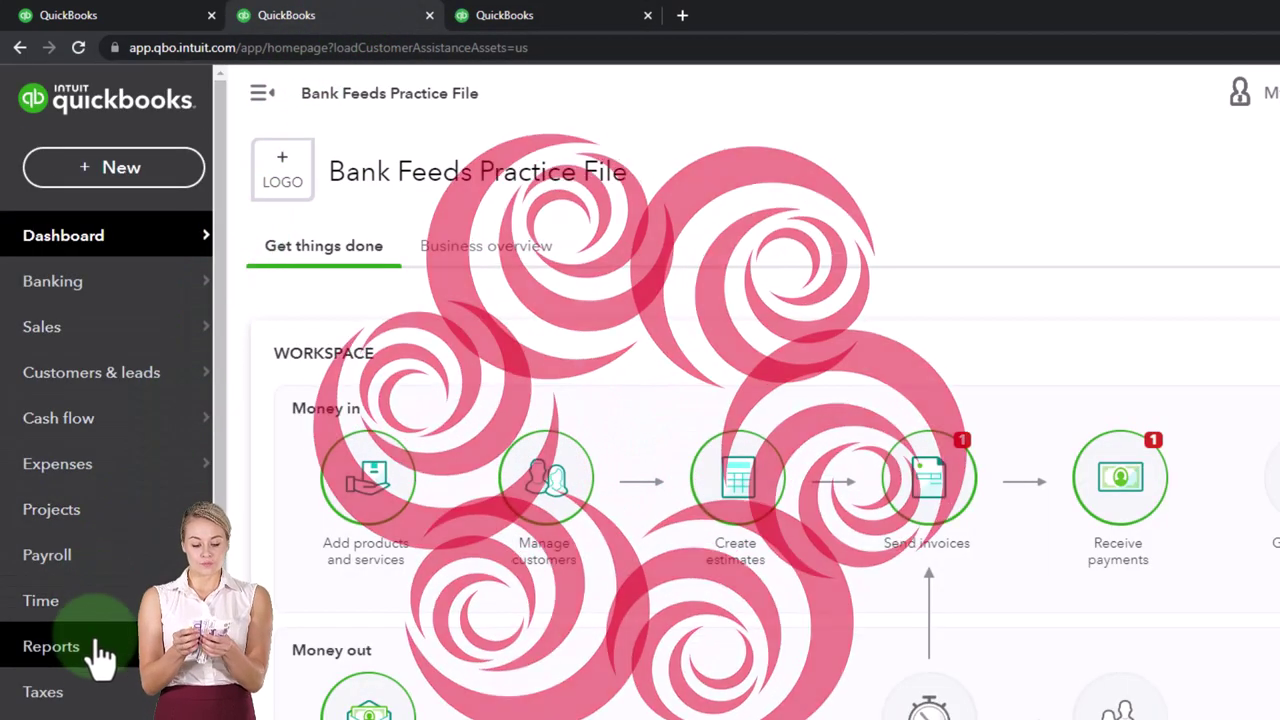
click(98, 655)
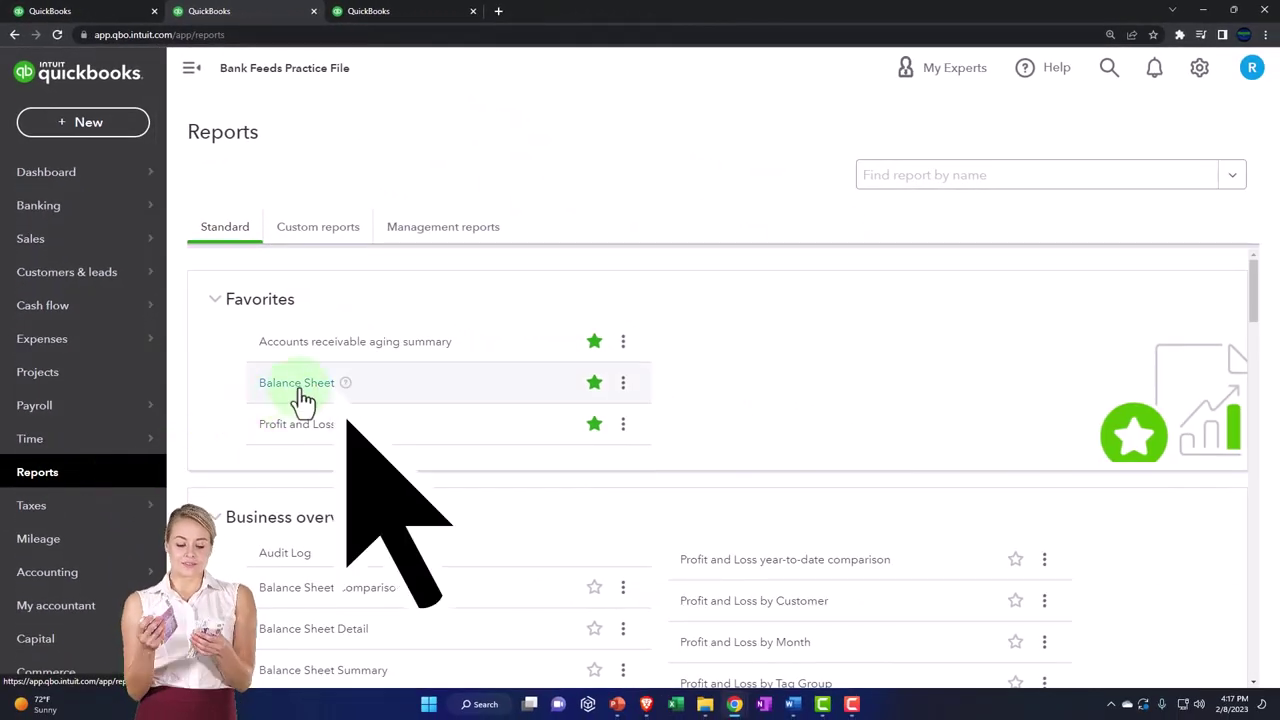
click(296, 383)
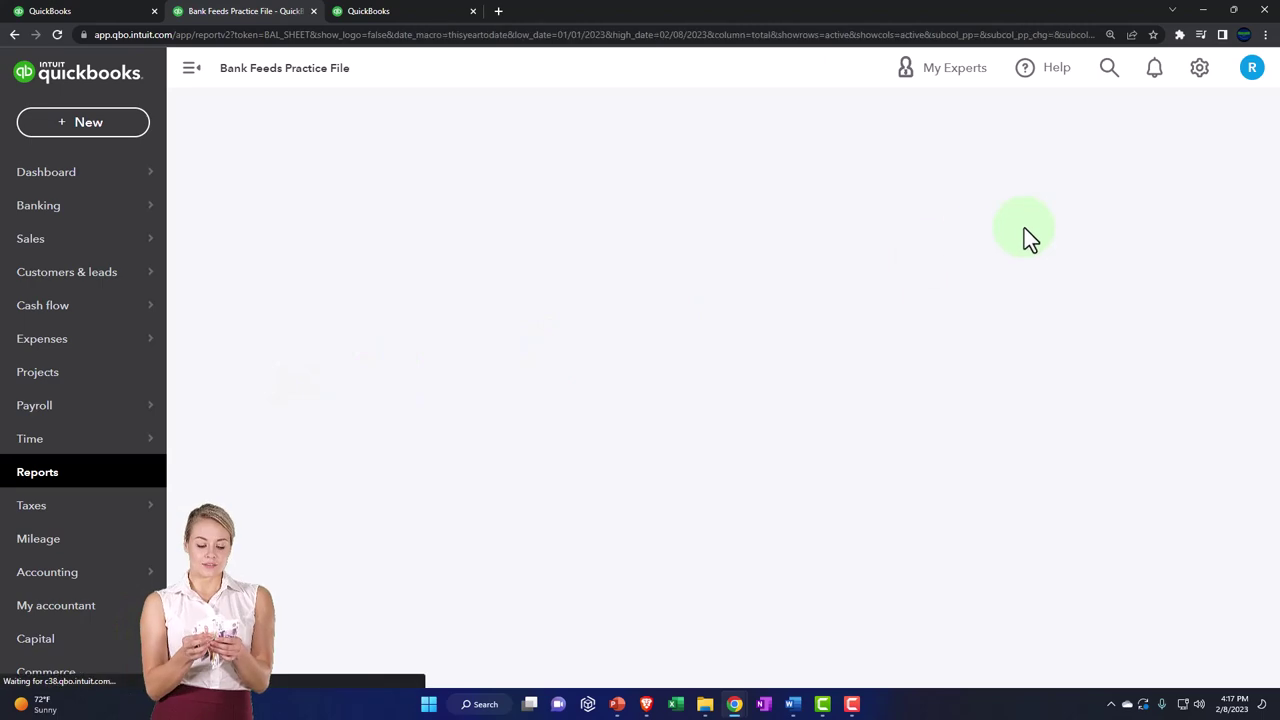
Step: Look up where Reports sits under Business overview in the sample company, and return to the practice file
drag(1134, 334, 565, 8)
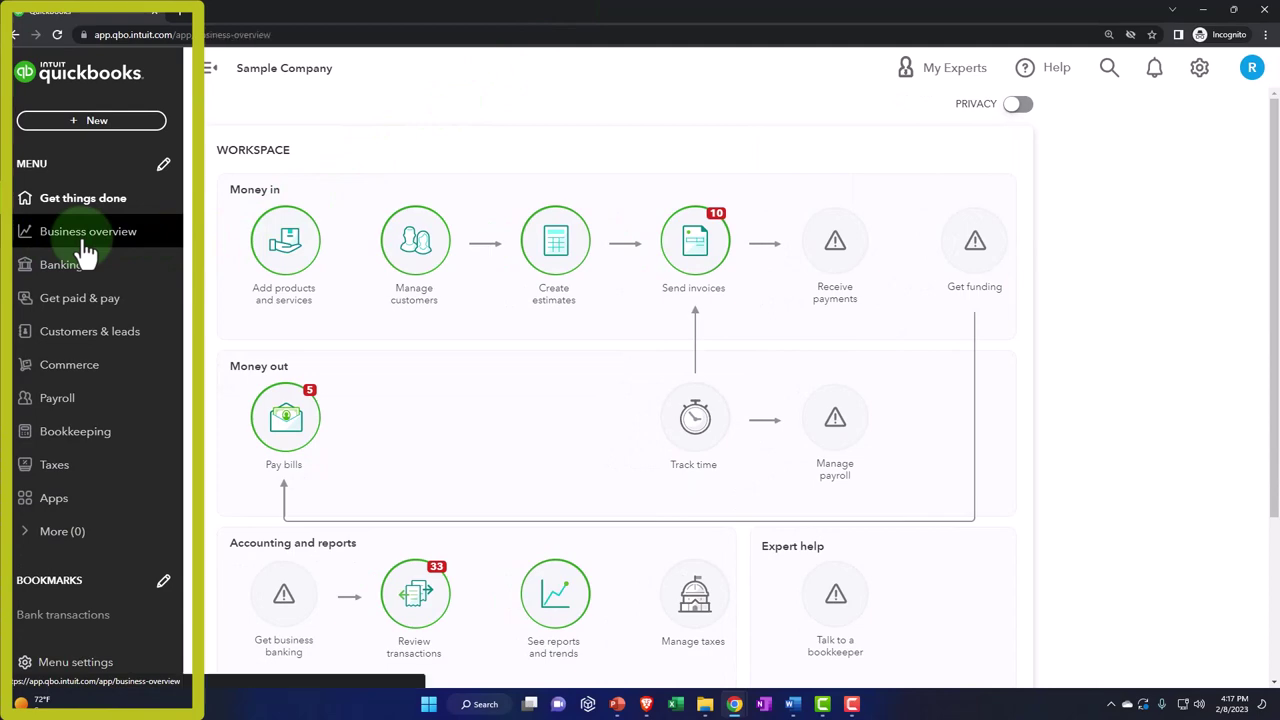
click(88, 156)
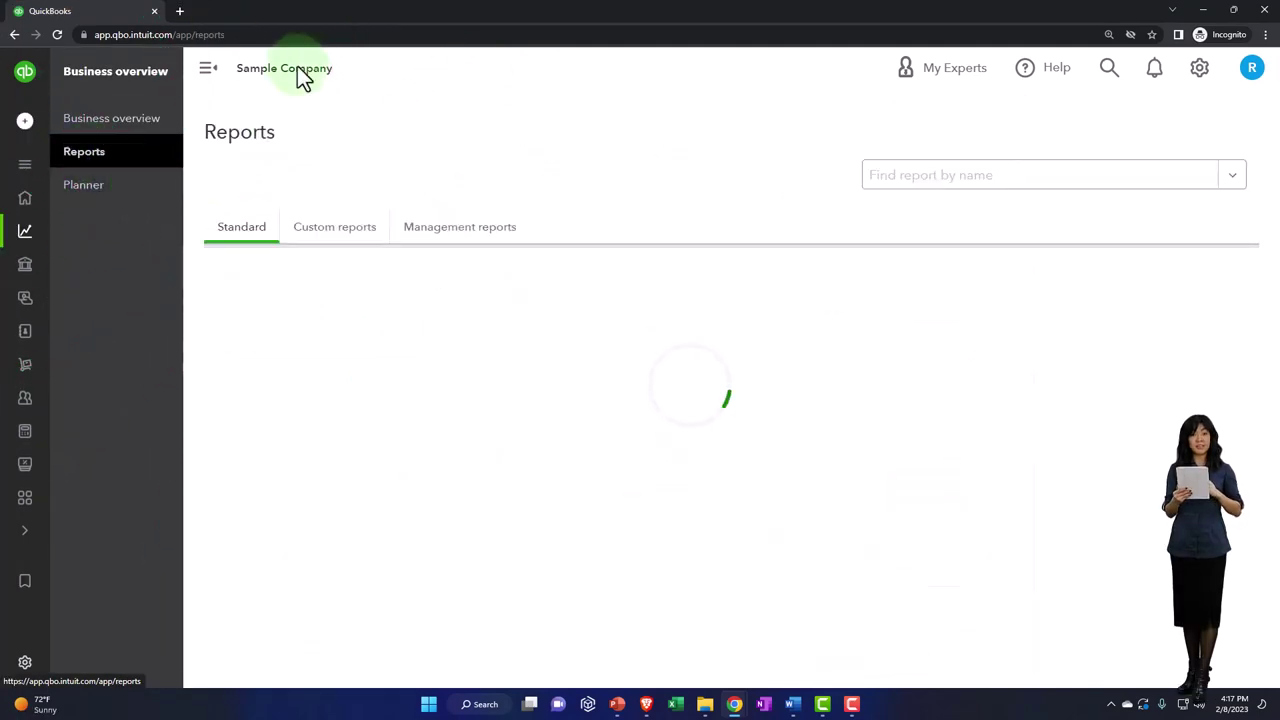
double_click(300, 6)
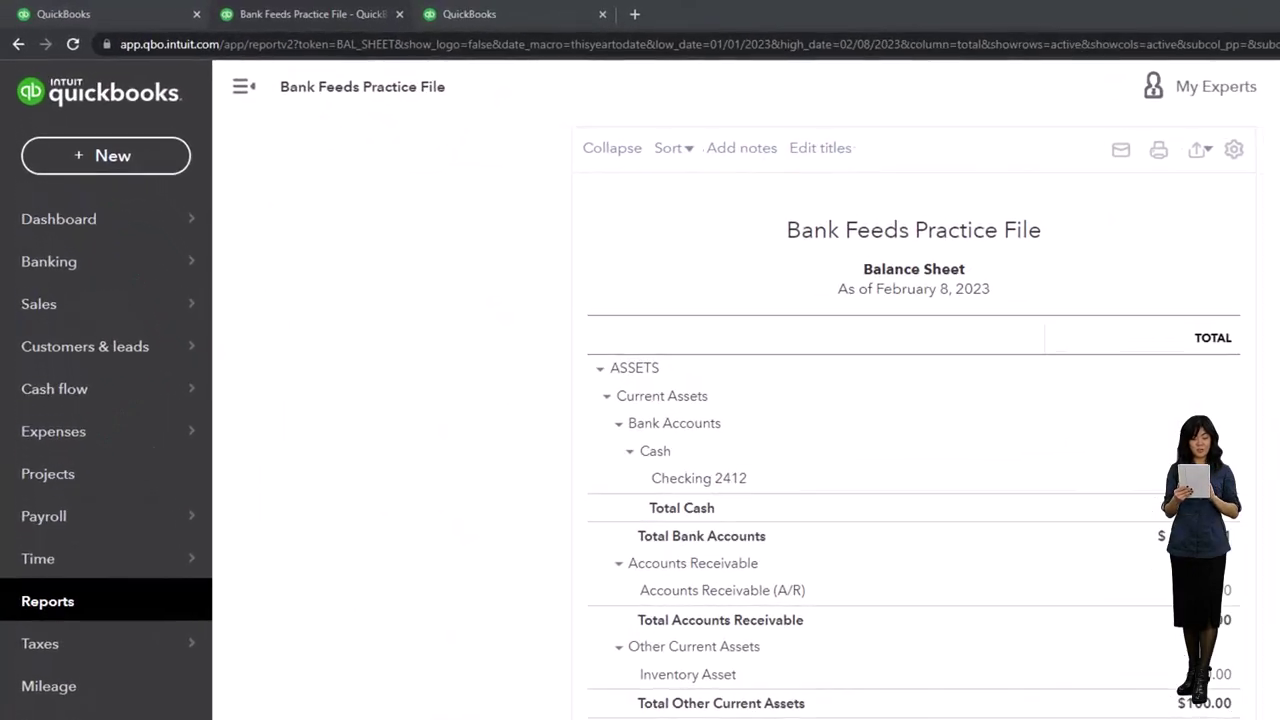
Step: Open the Profit and Loss report in the third copy of the practice file
click(536, 16)
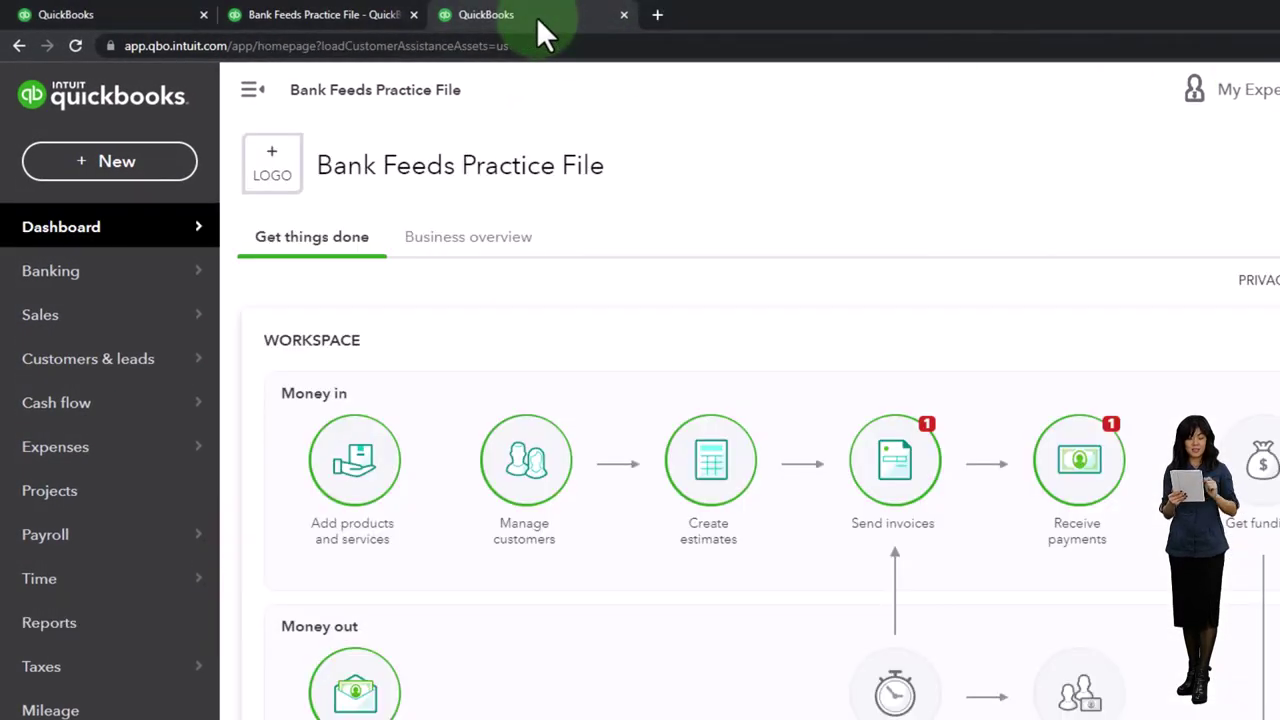
click(100, 640)
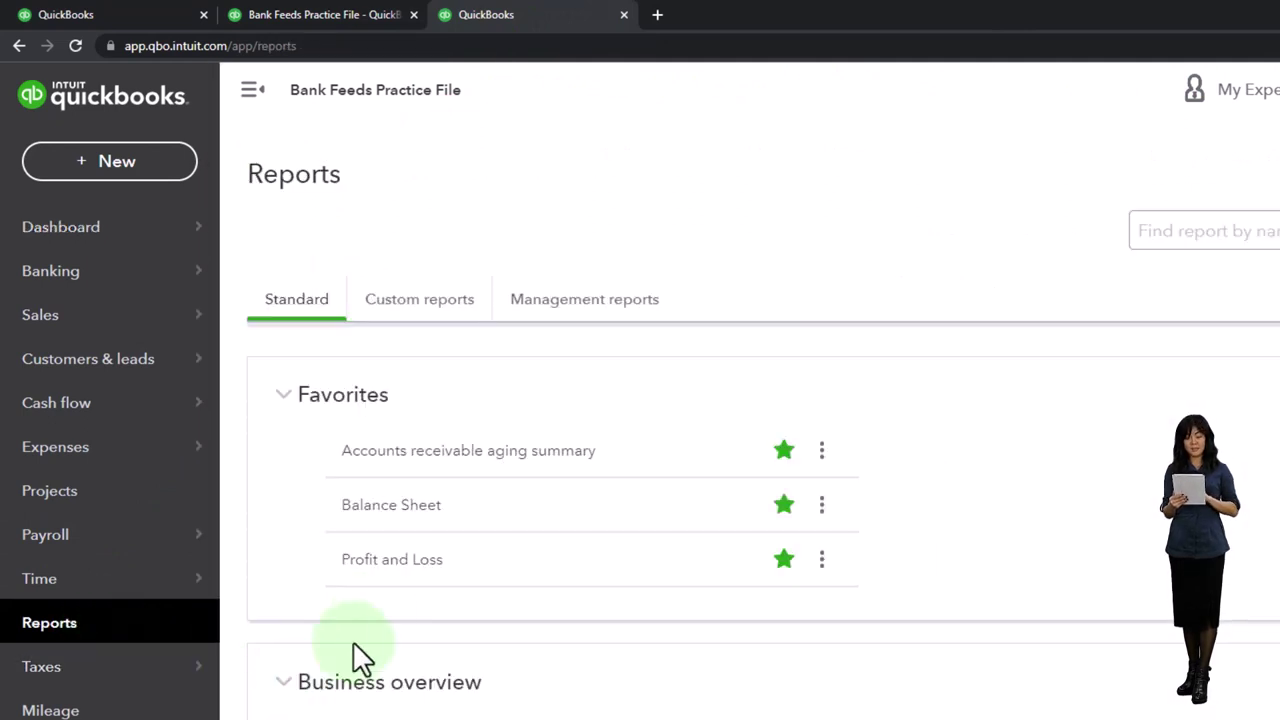
click(385, 562)
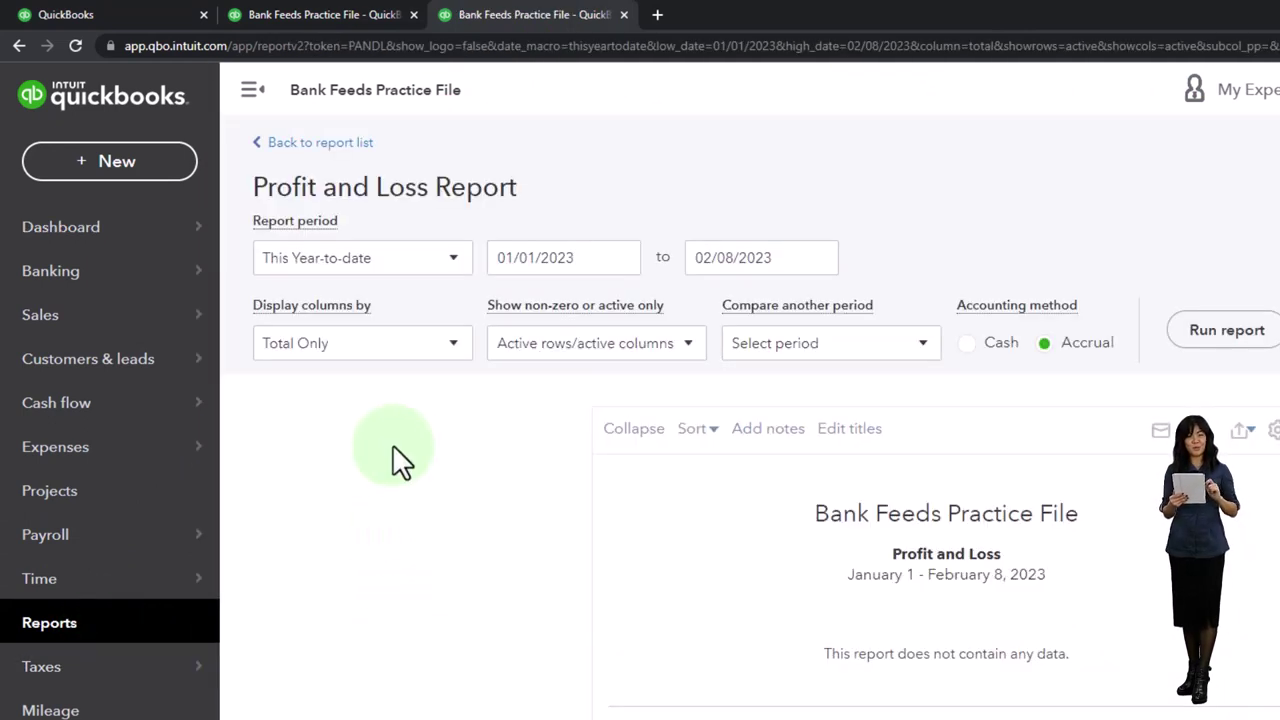
Step: Collapse the navigation and run the Profit and Loss report for 01/01/2022 to 12/31/2022
click(252, 89)
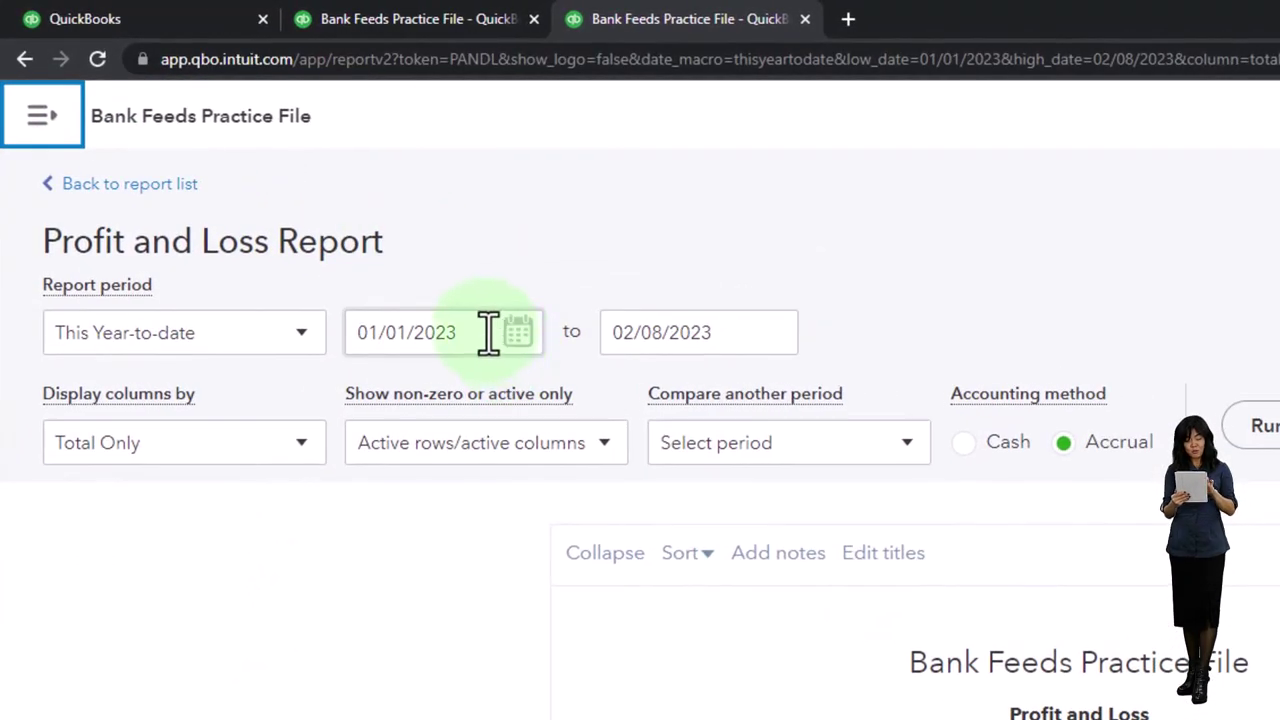
click(489, 332)
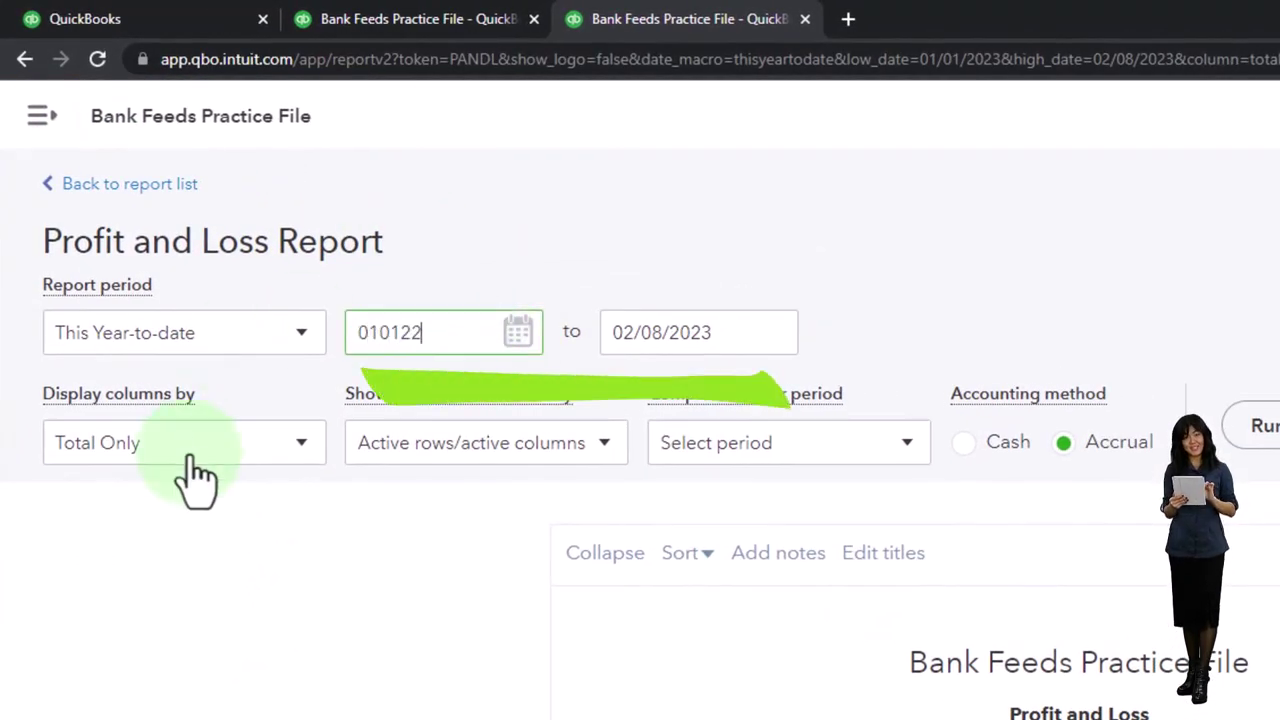
text(12/31/2022)
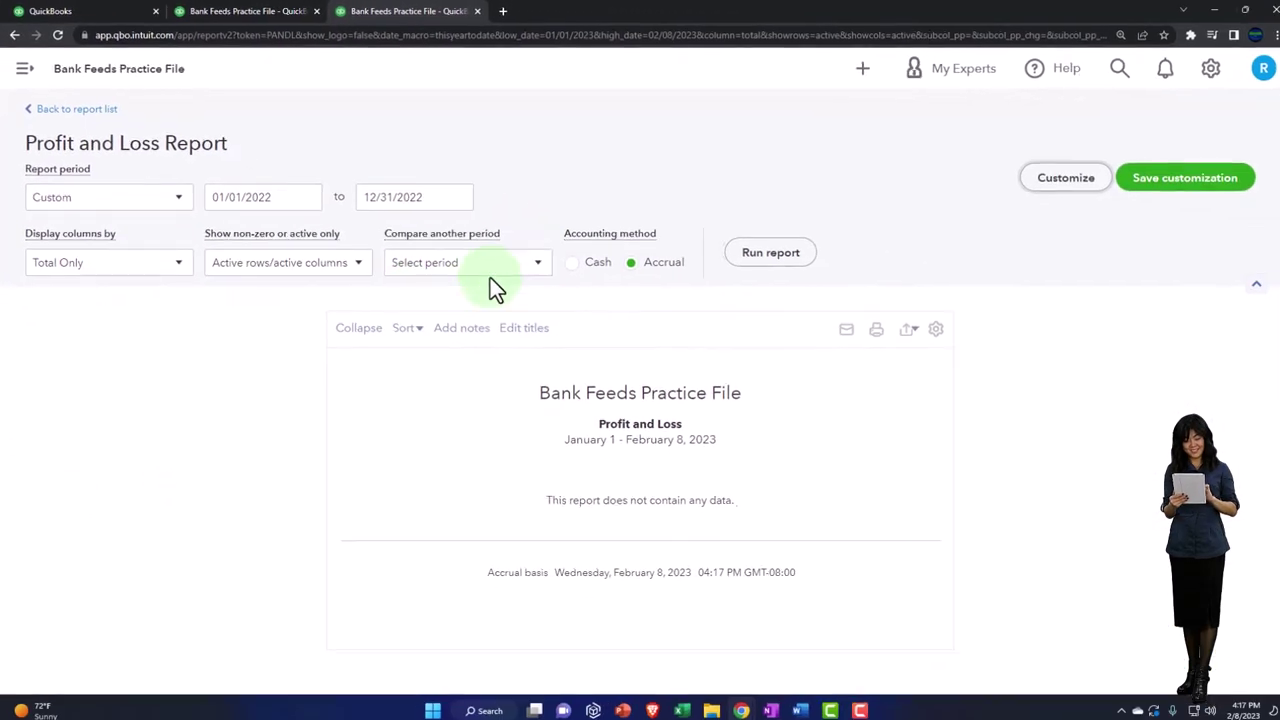
scroll(755, 262, down, 2)
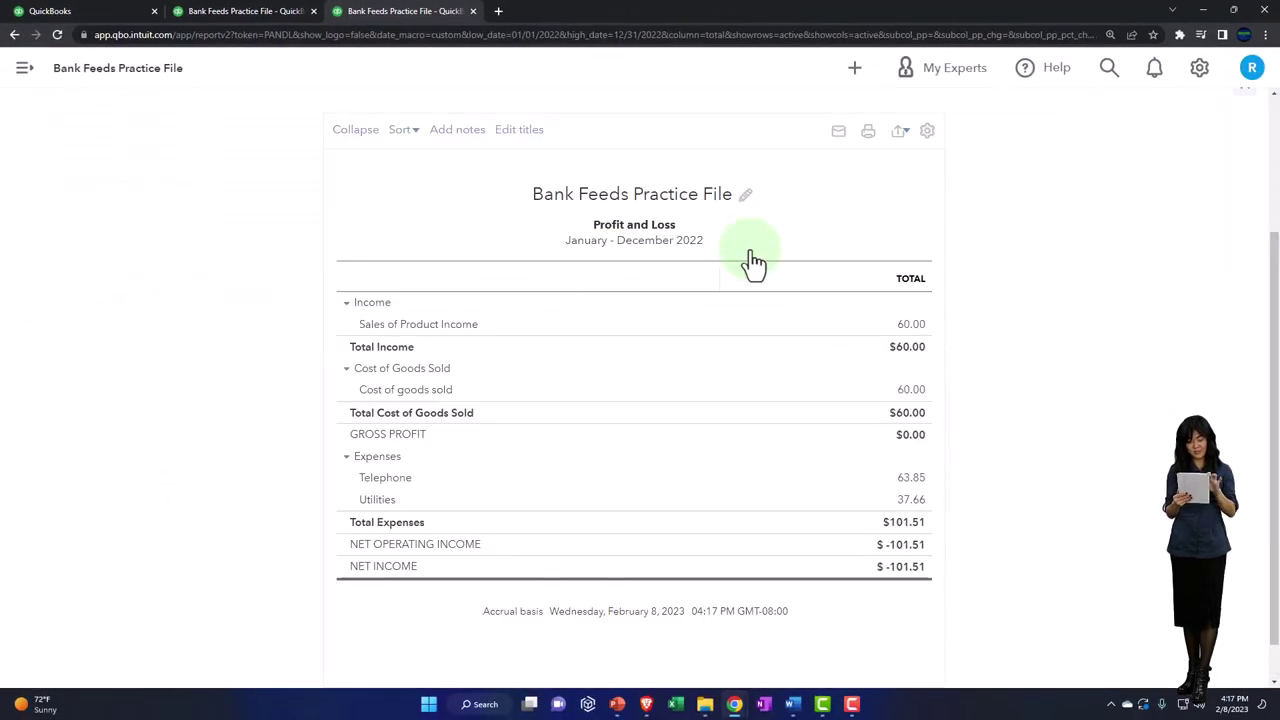
Step: Run the Balance Sheet report for 01/01/2022 to 12/31/2022 with the navigation collapsed, and enlarge the page to 175%
click(250, 11)
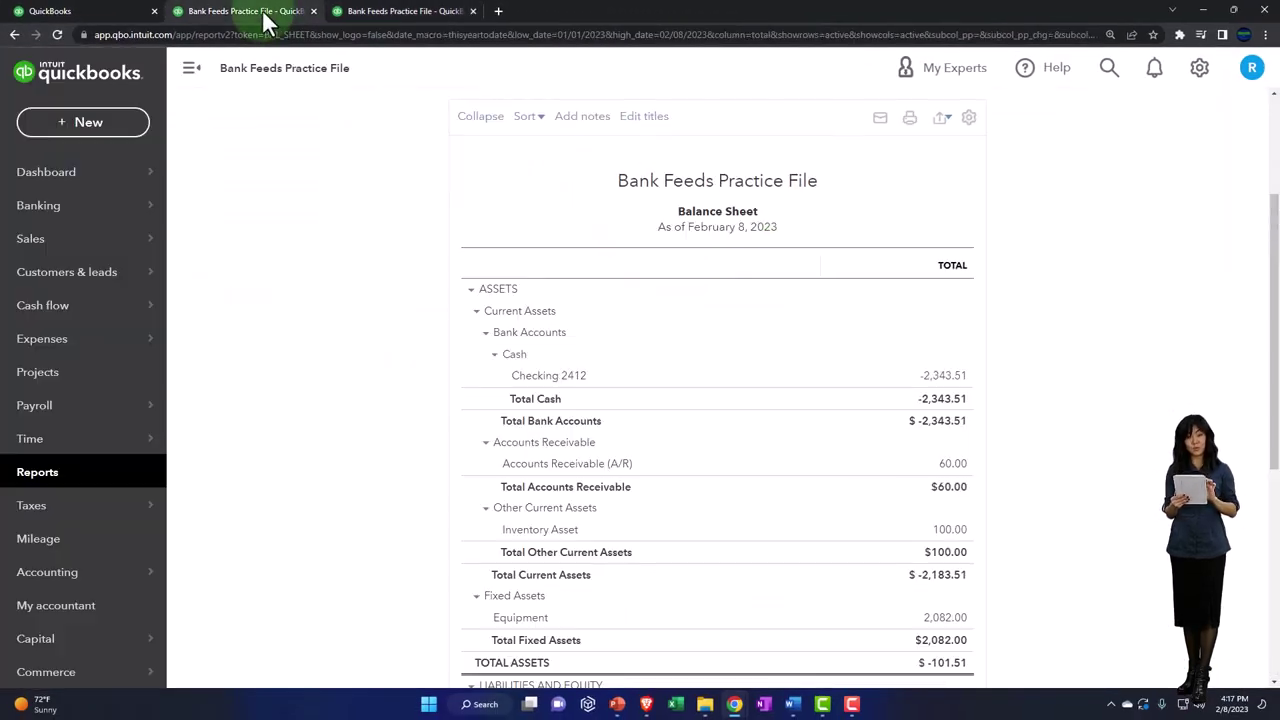
click(191, 72)
scroll(309, 320, up, 3)
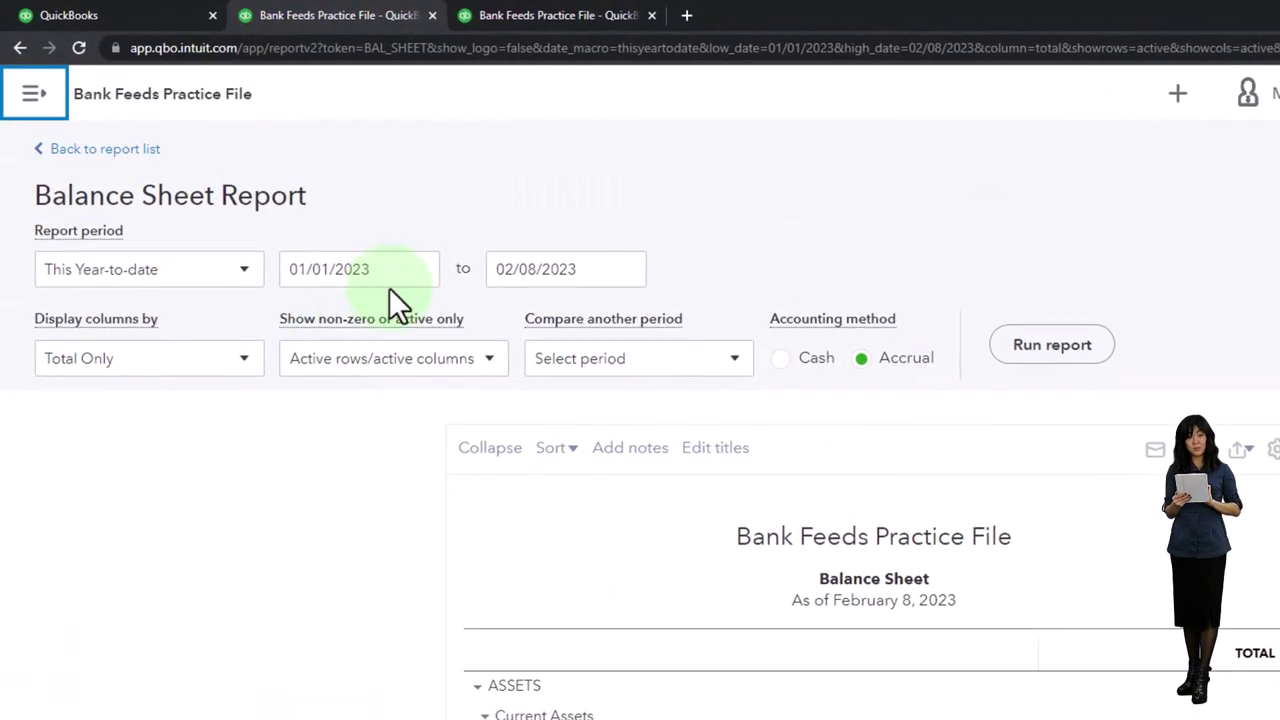
click(396, 270)
text(01012022)
key(Tab)
text(12/31/2022)
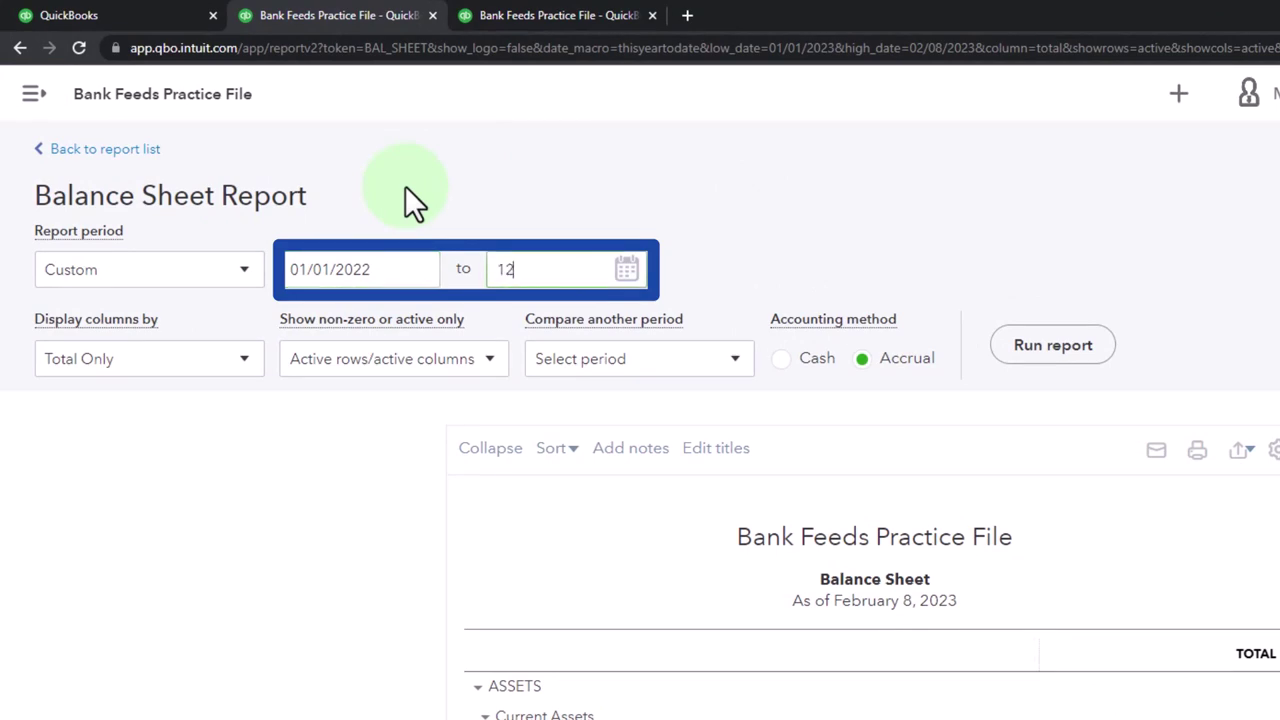
click(971, 320)
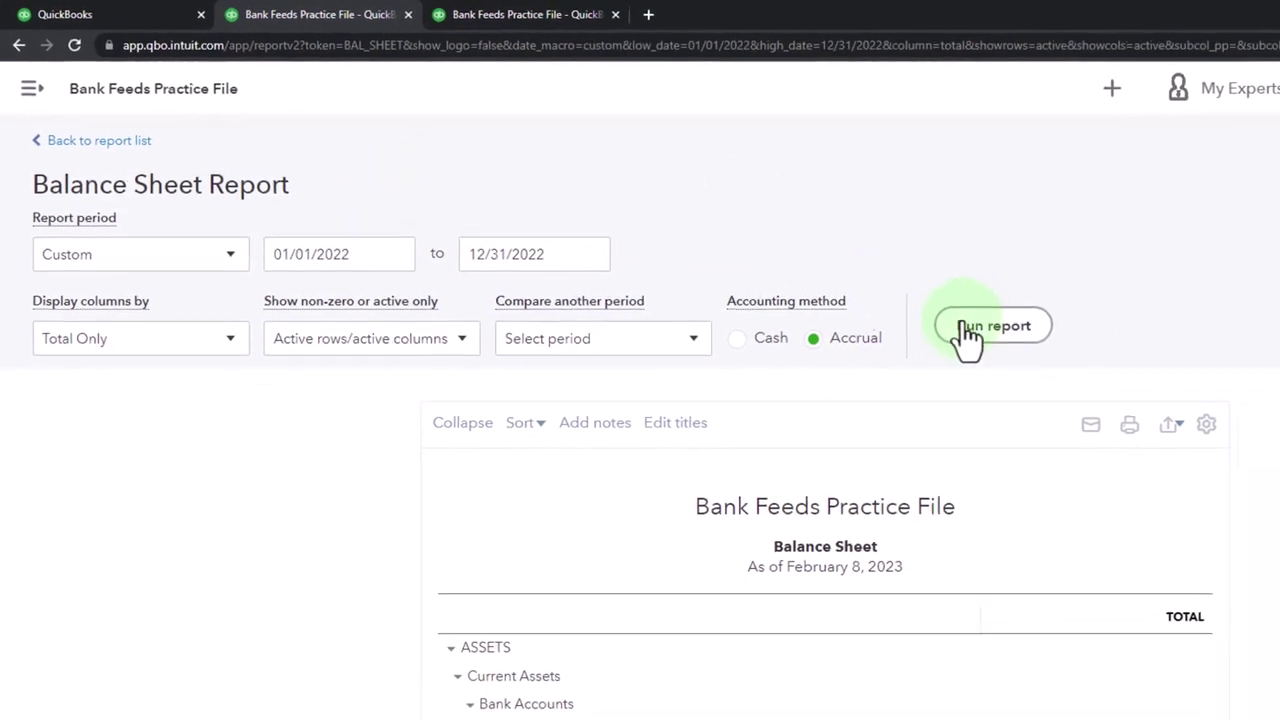
scroll(286, 594, down, 3)
key(ctrl+plus)
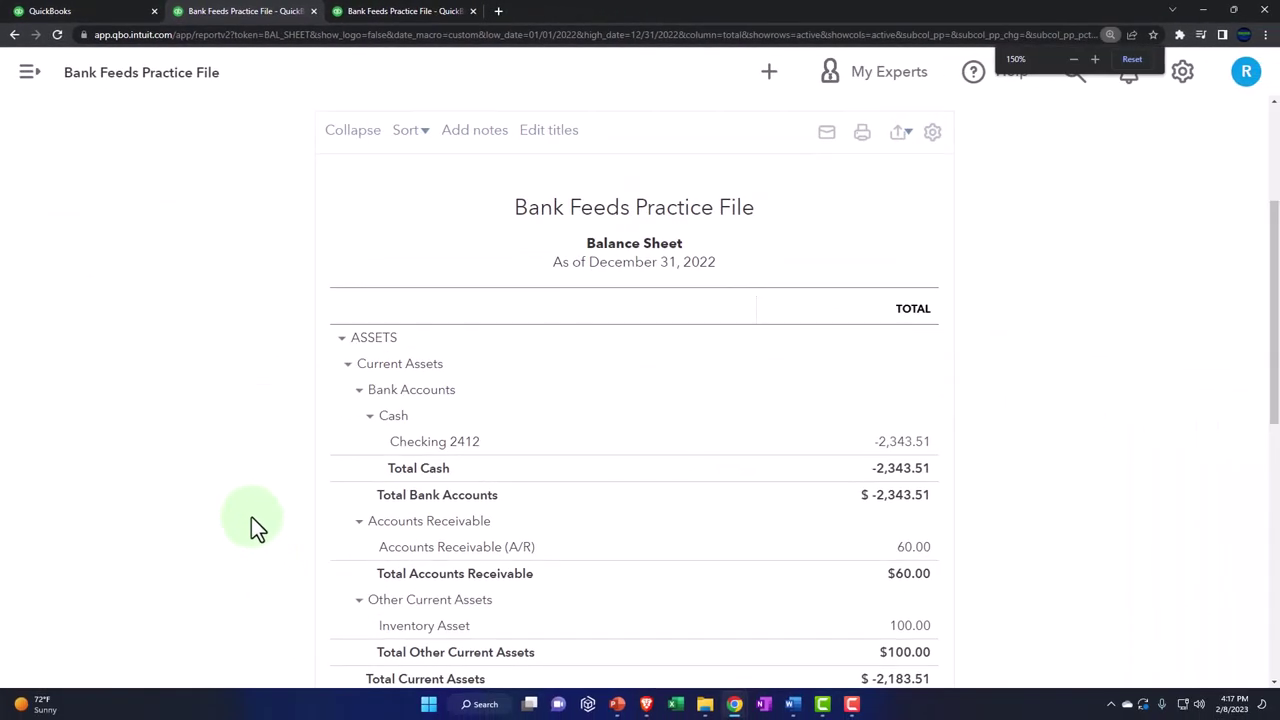
key(ctrl+plus)
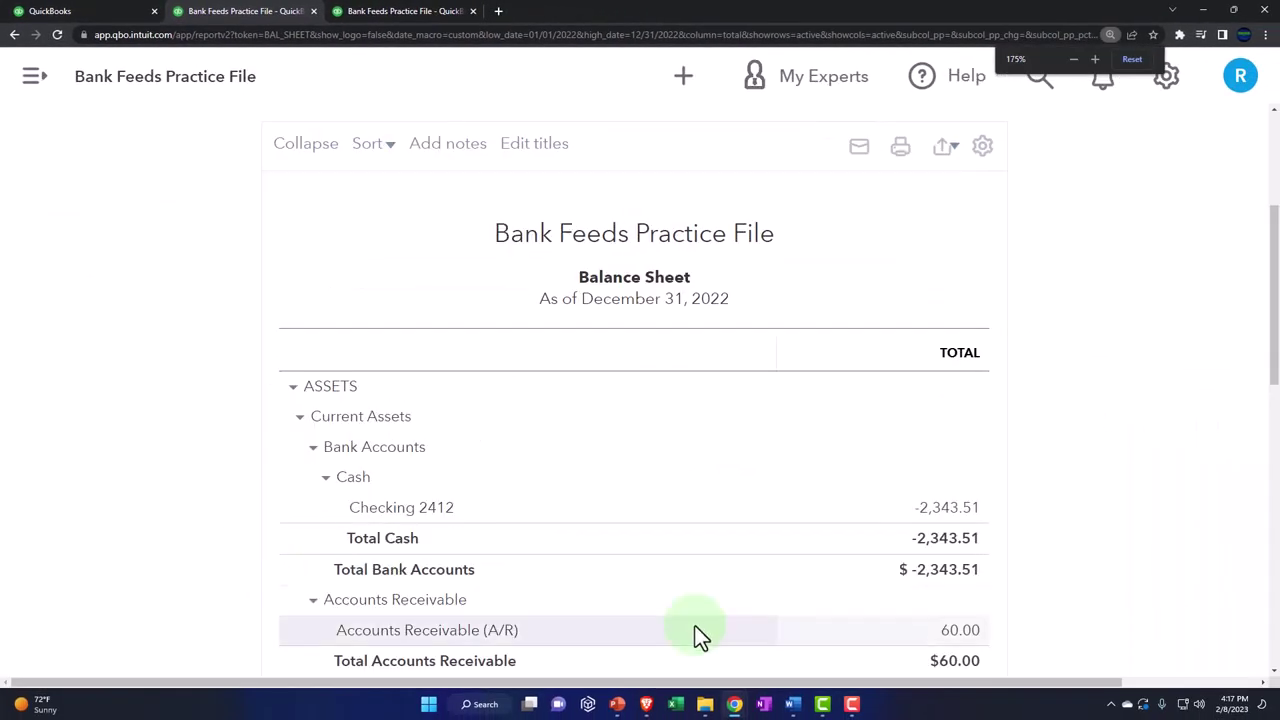
mouse_move(734, 704)
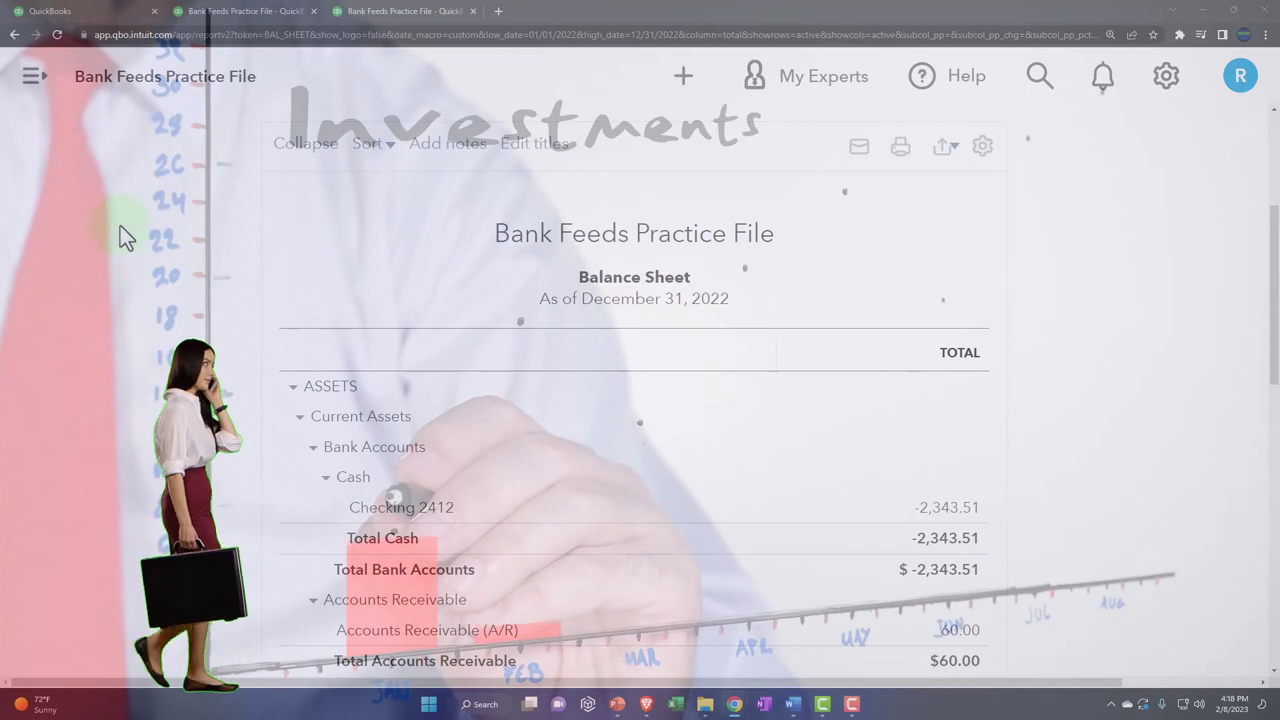
Step: Open the Banking page in the practice file's first copy and collapse the navigation
click(90, 15)
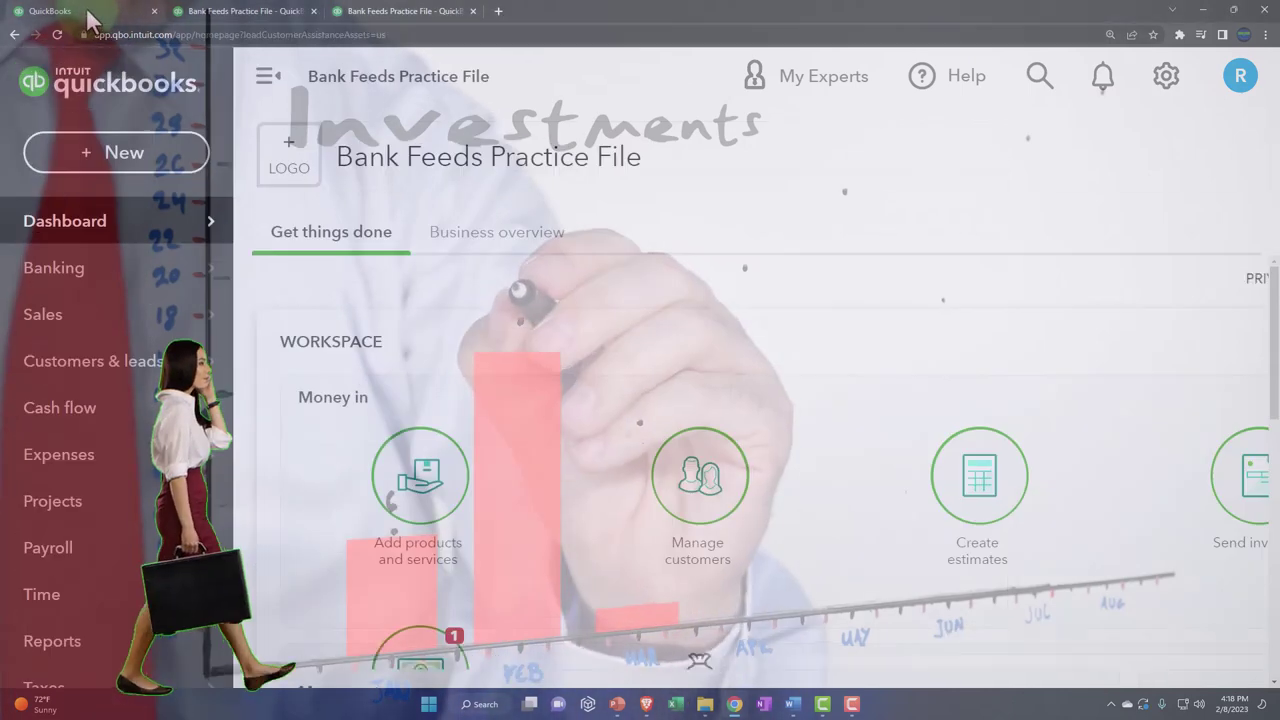
mouse_move(104, 293)
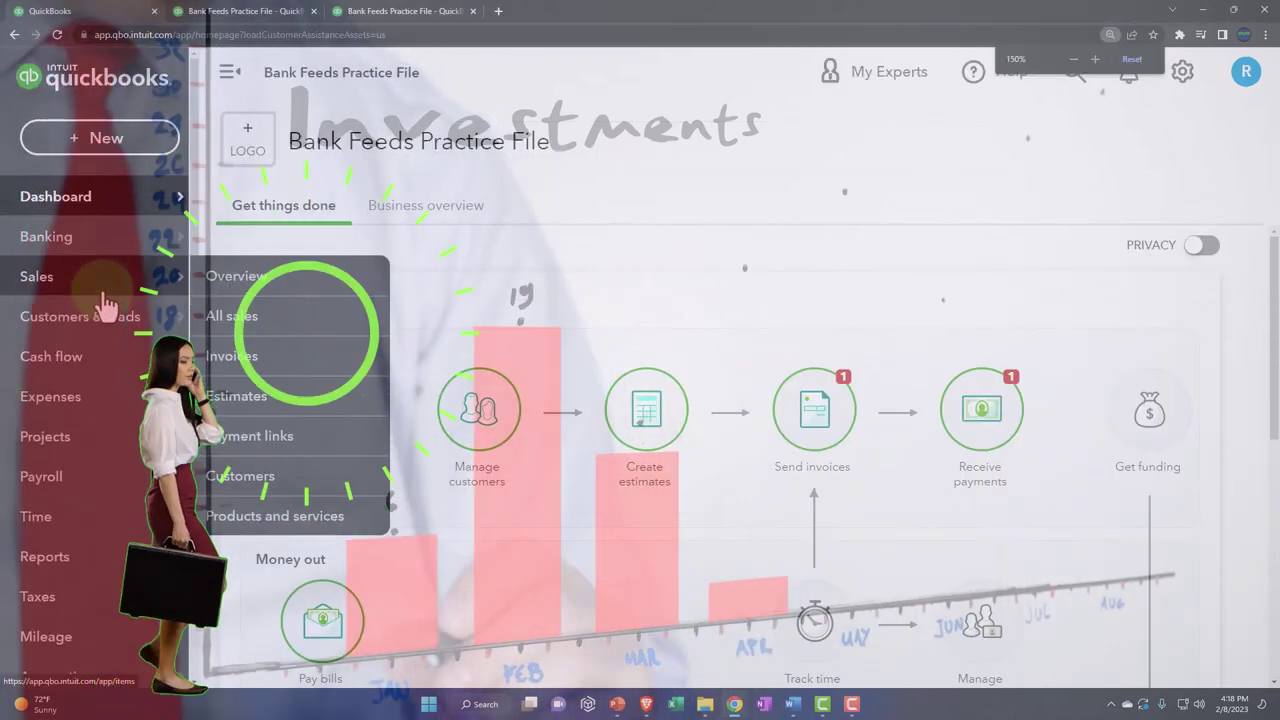
click(68, 250)
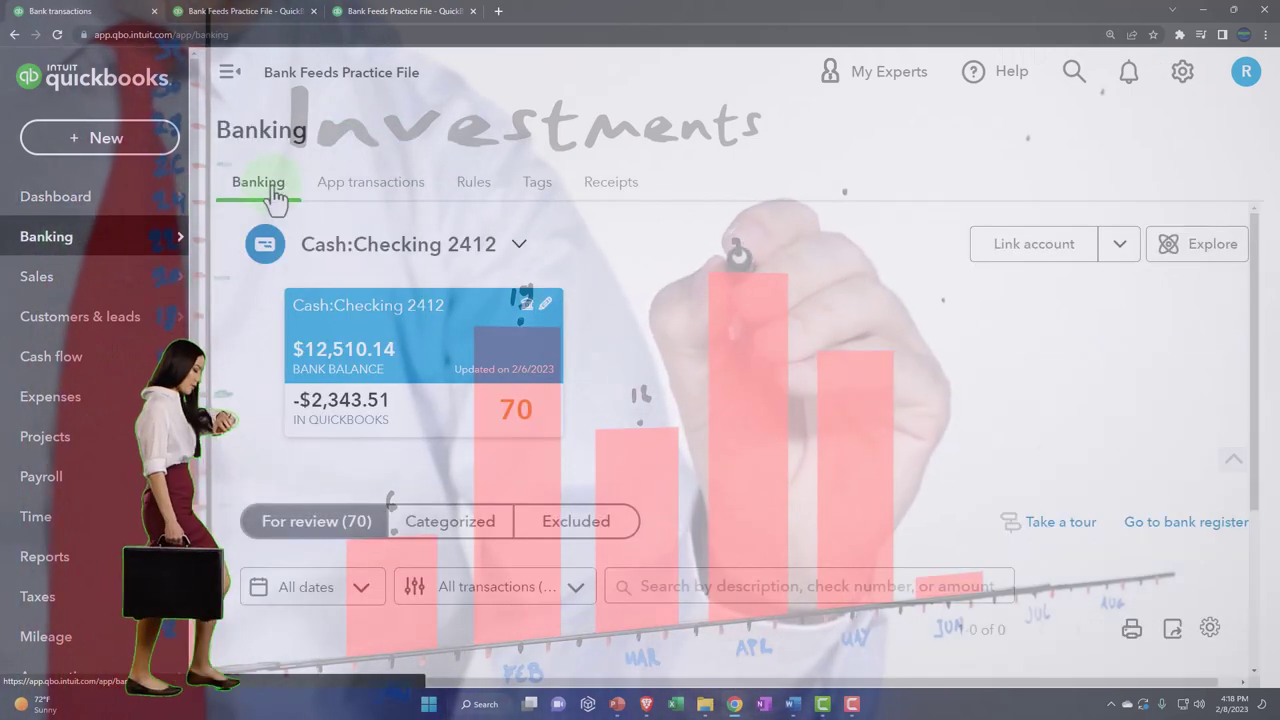
click(230, 72)
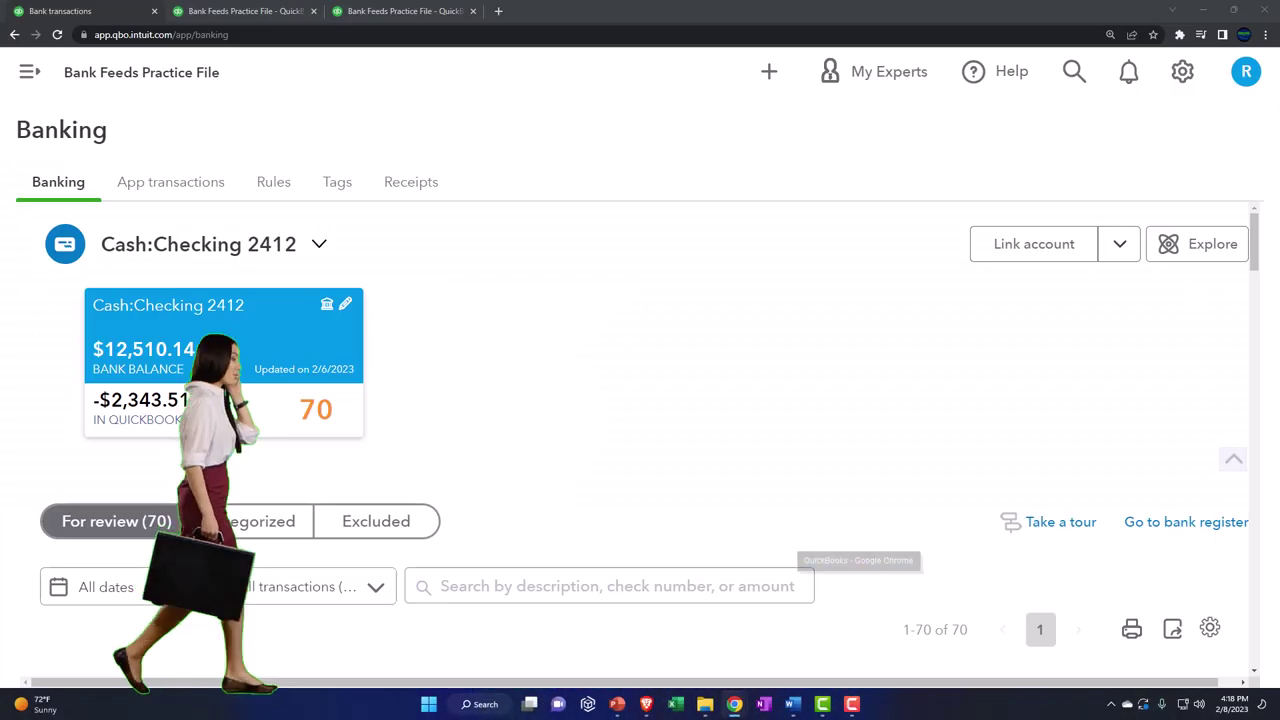
Step: Look up where bank transactions sit under Bookkeeping in the sample company
click(861, 636)
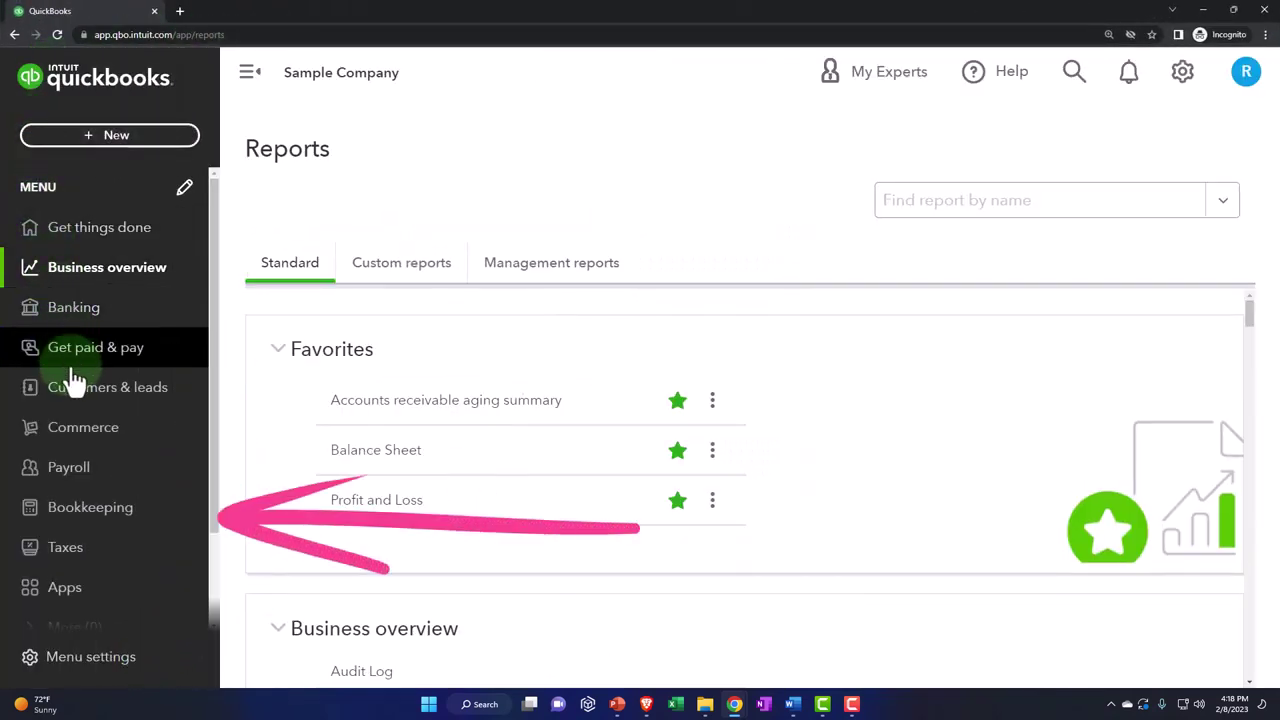
click(74, 520)
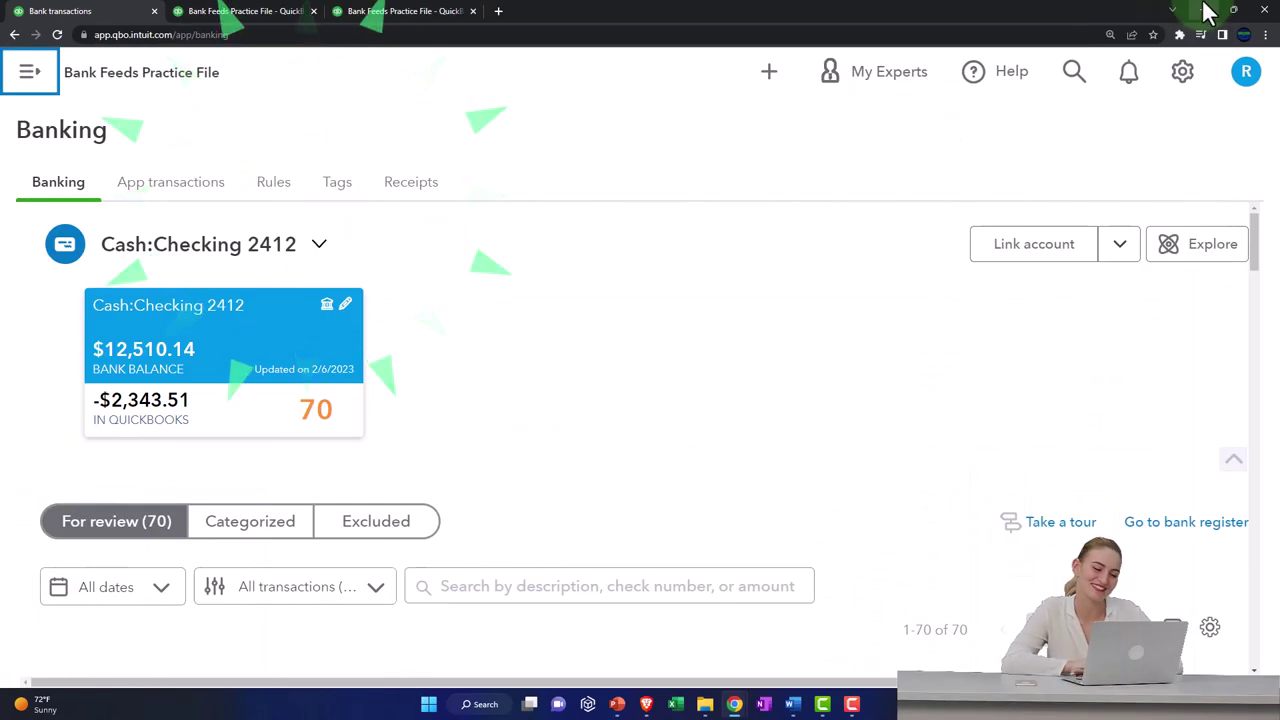
Step: Return to the practice file's Balance Sheet, enlarge it, and review the income and expense lines of the 2022 Profit and Loss
click(232, 18)
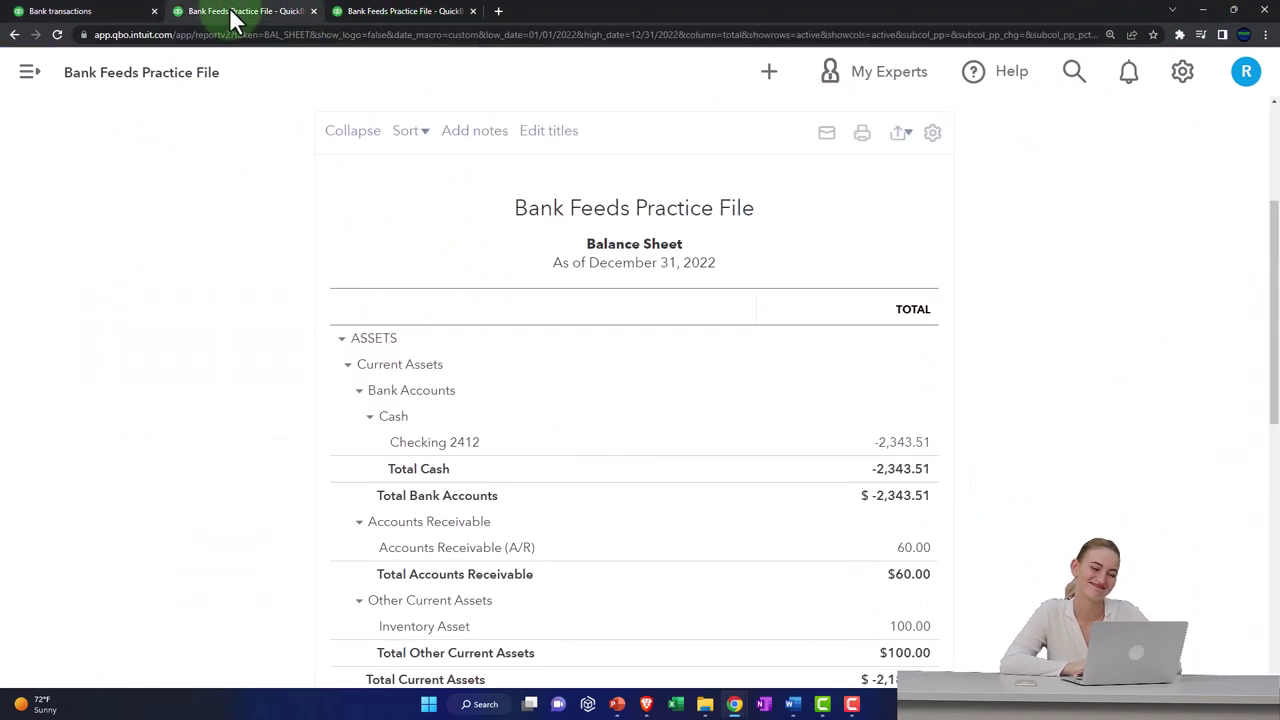
key(ctrl+plus)
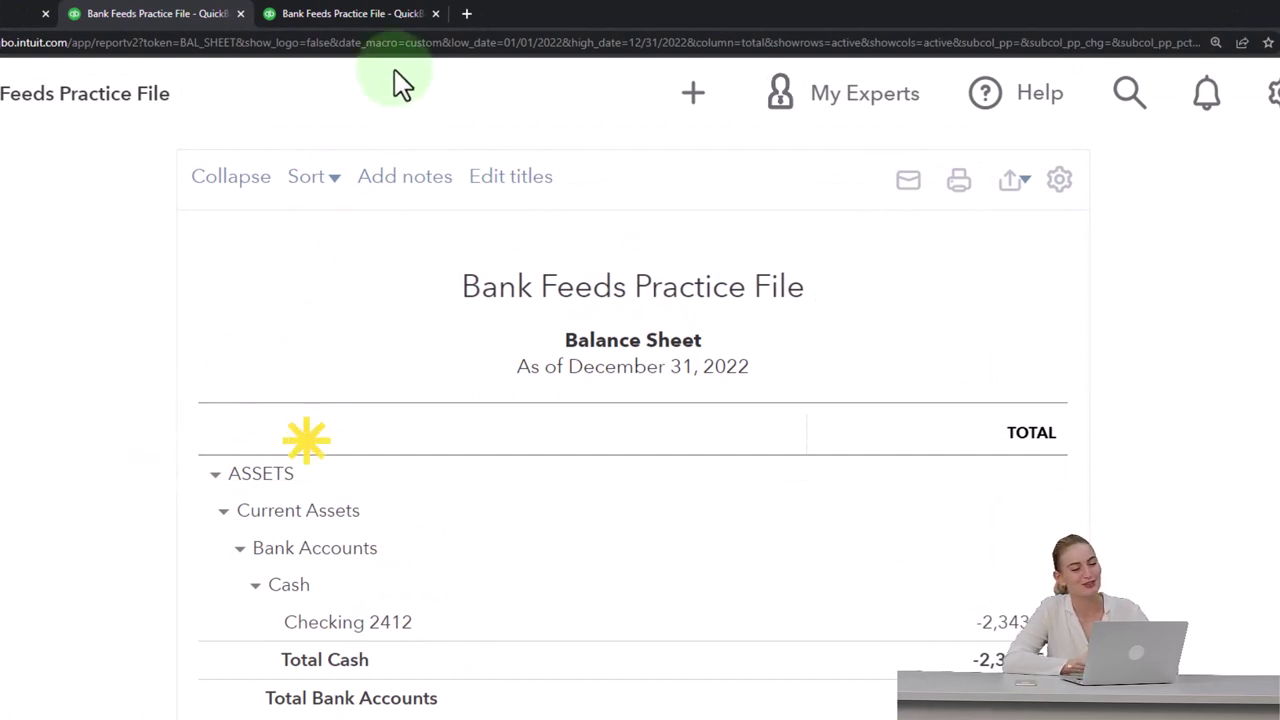
click(387, 20)
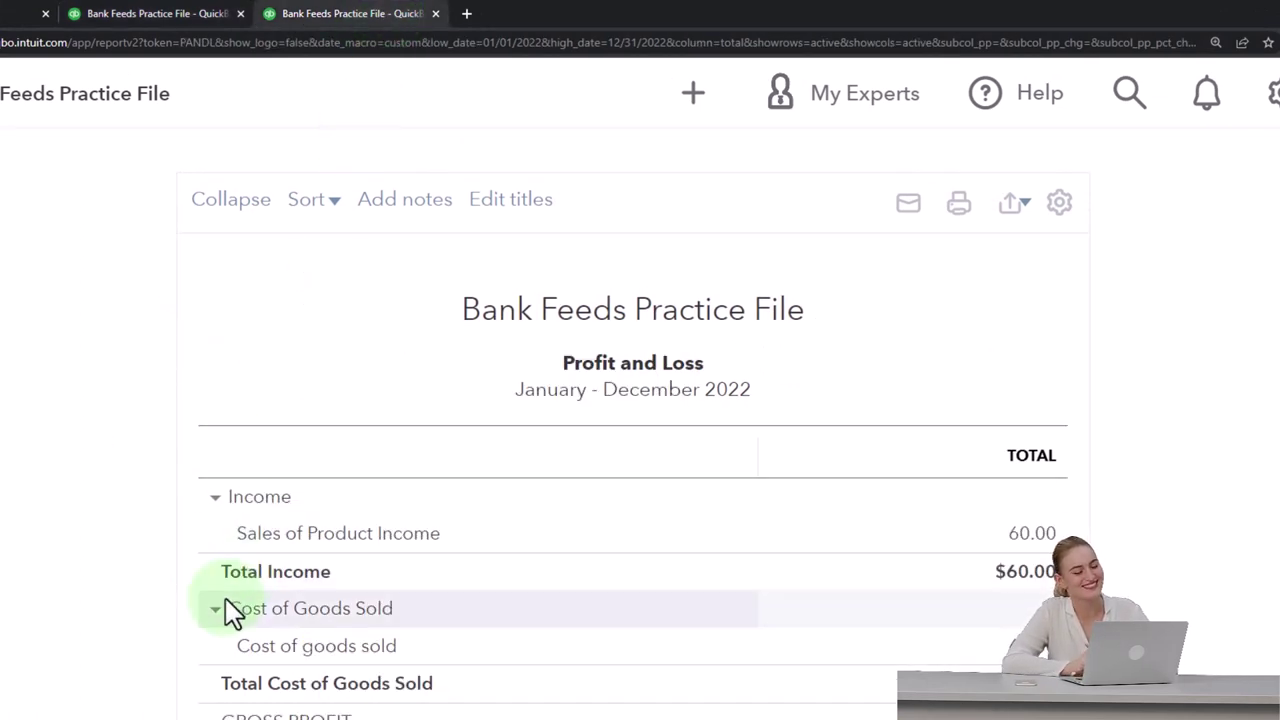
scroll(232, 612, down, 2)
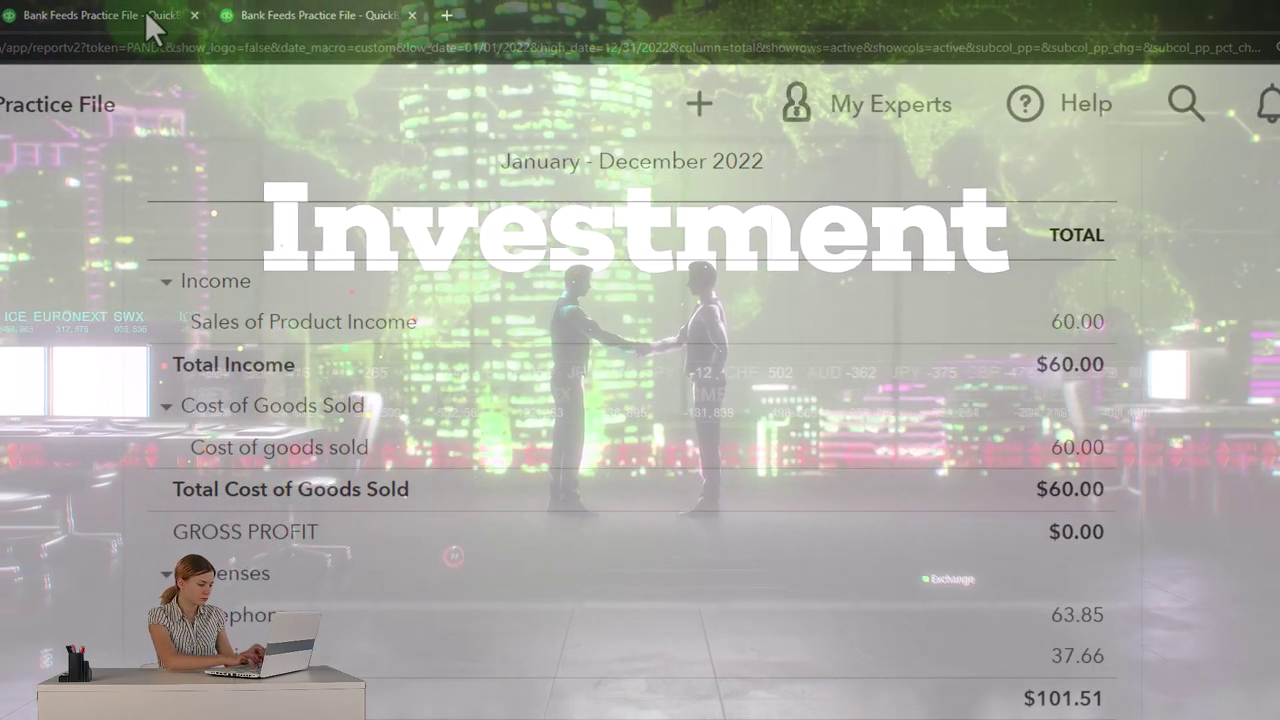
Step: Examine the current and fixed asset accounts on the 2022 Balance Sheet, with a brief check of the Profit and Loss
click(145, 15)
scroll(73, 590, down, 2)
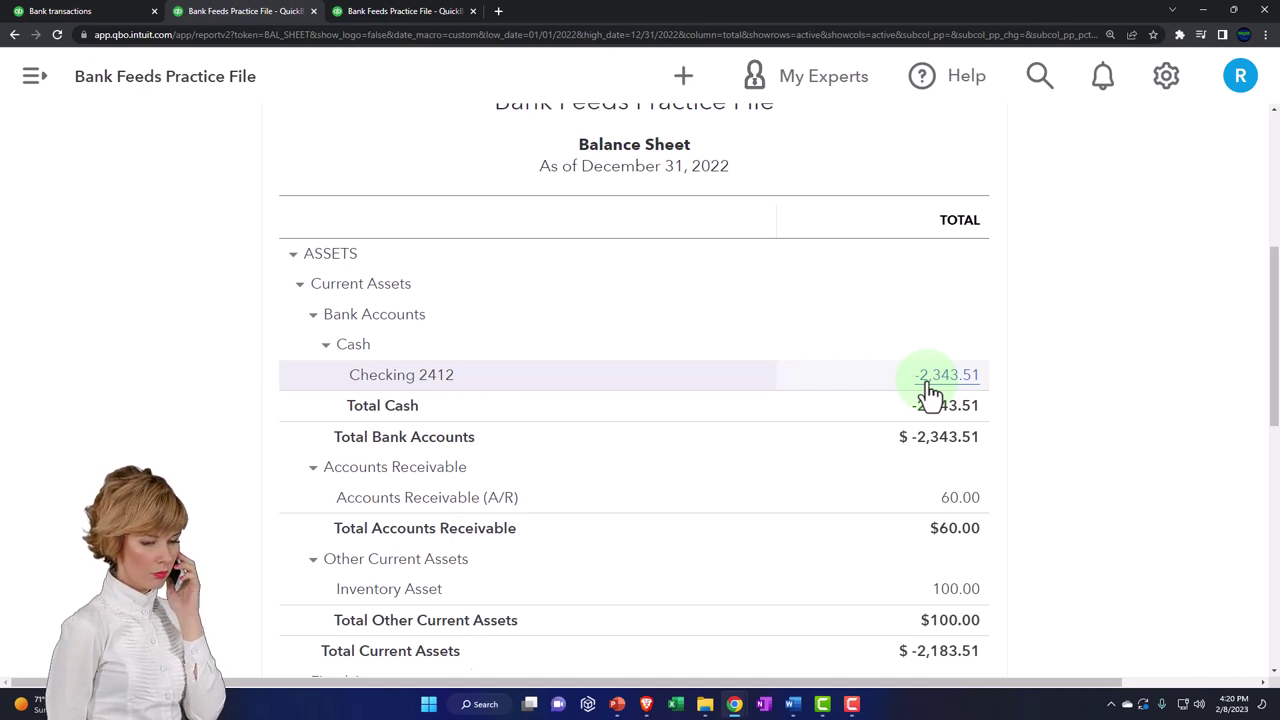
scroll(930, 393, down, 2)
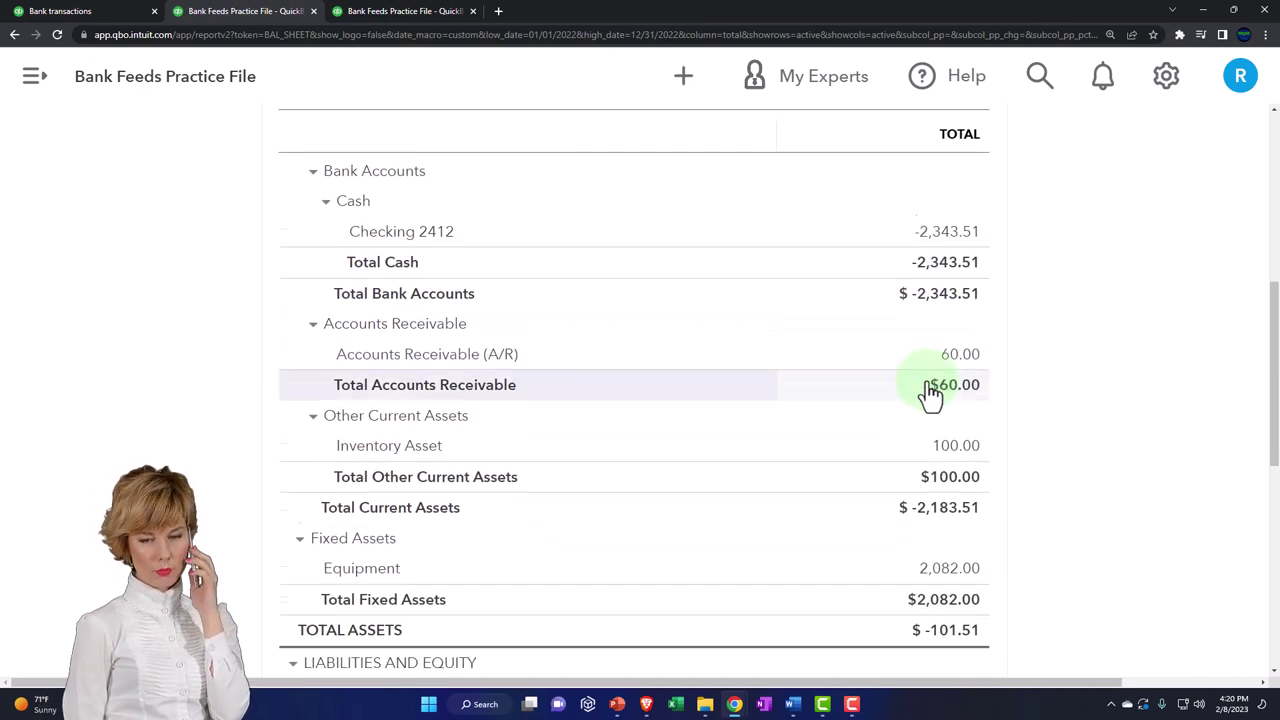
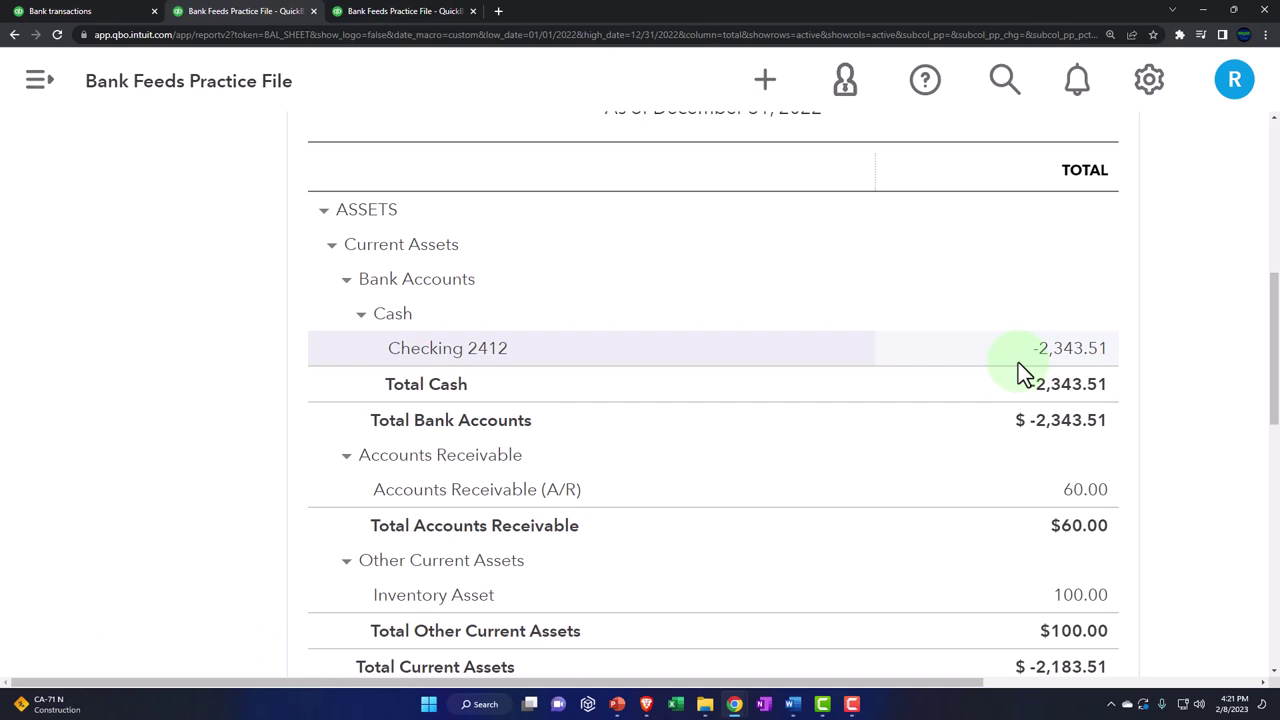
scroll(1022, 372, down, 2)
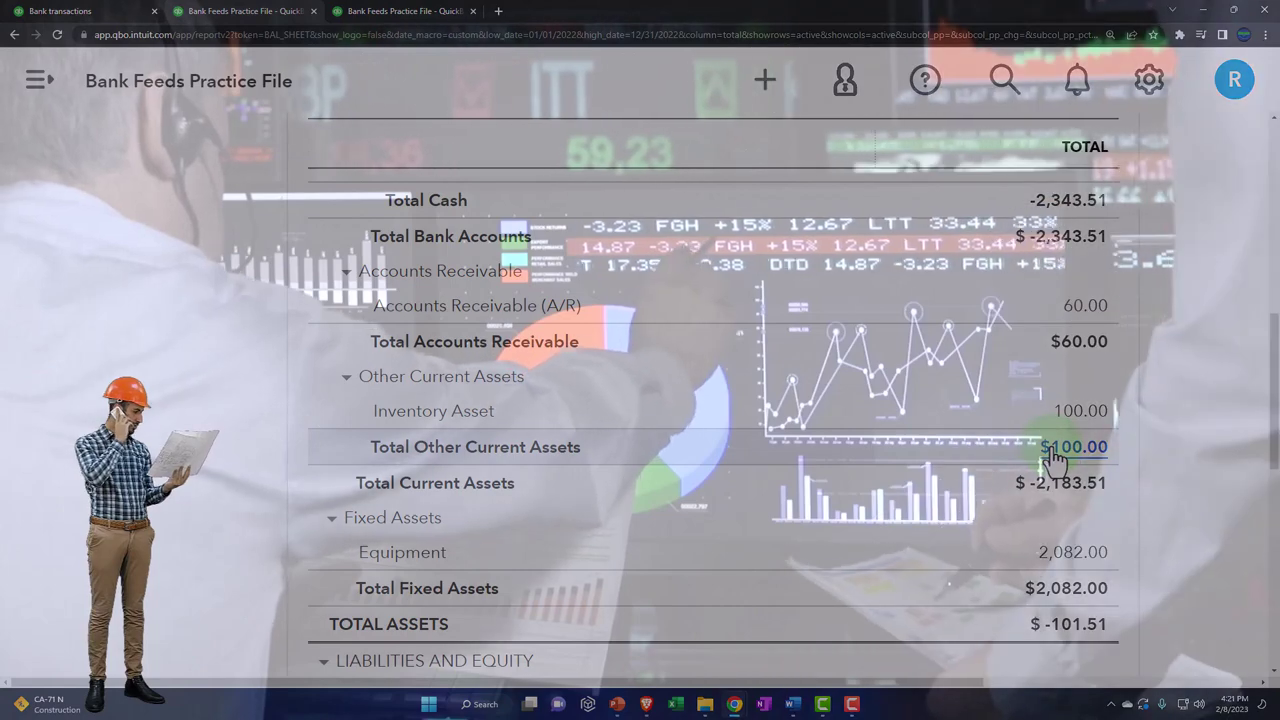
scroll(1055, 455, up, 3)
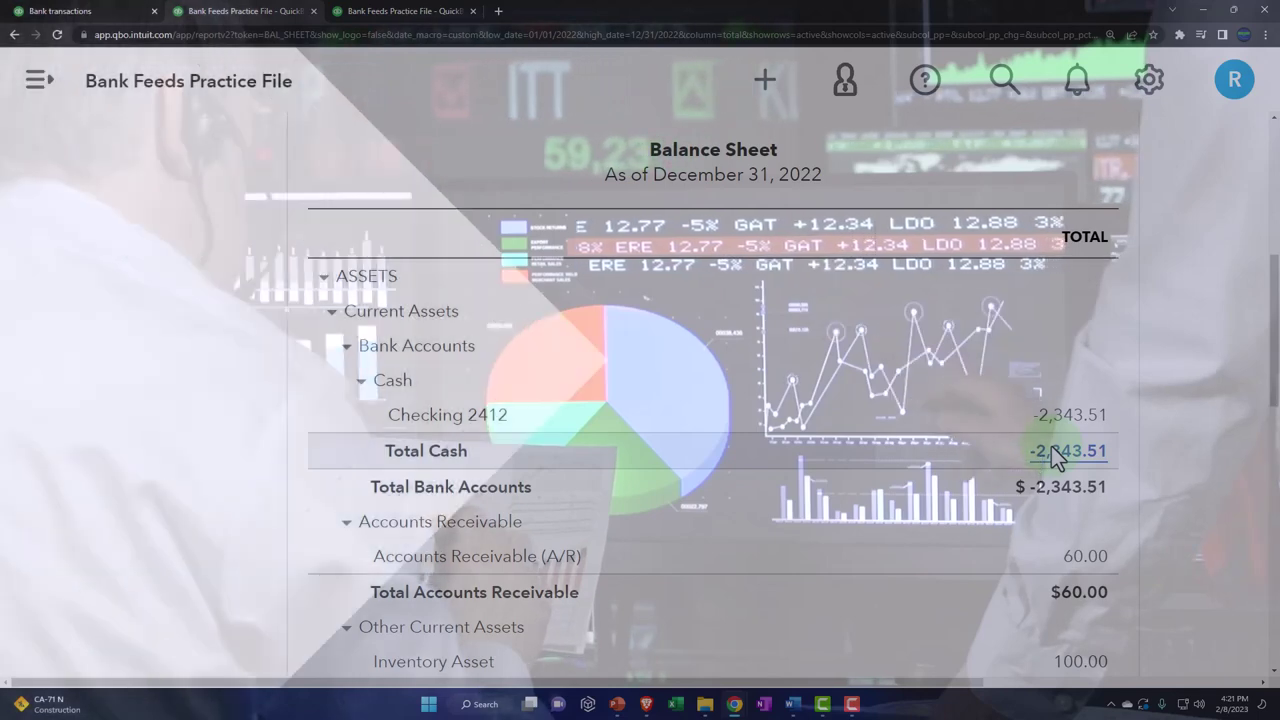
scroll(1051, 446, down, 2)
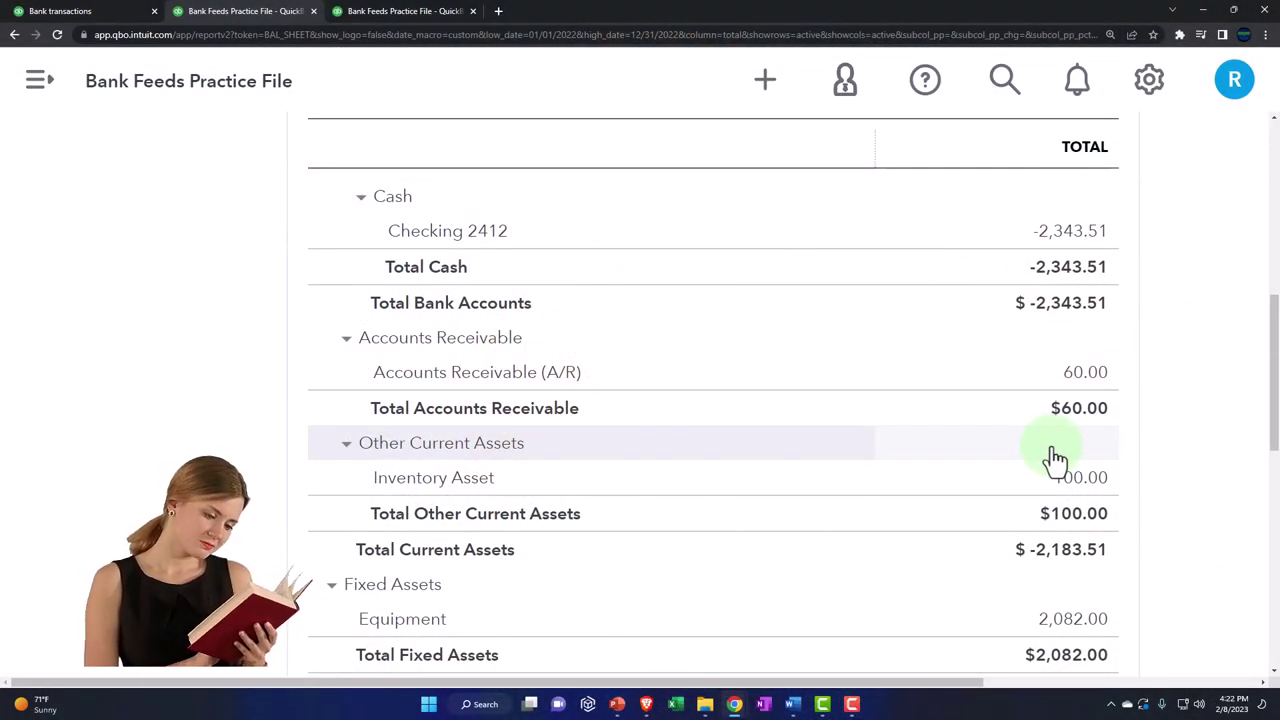
scroll(1051, 446, up, 3)
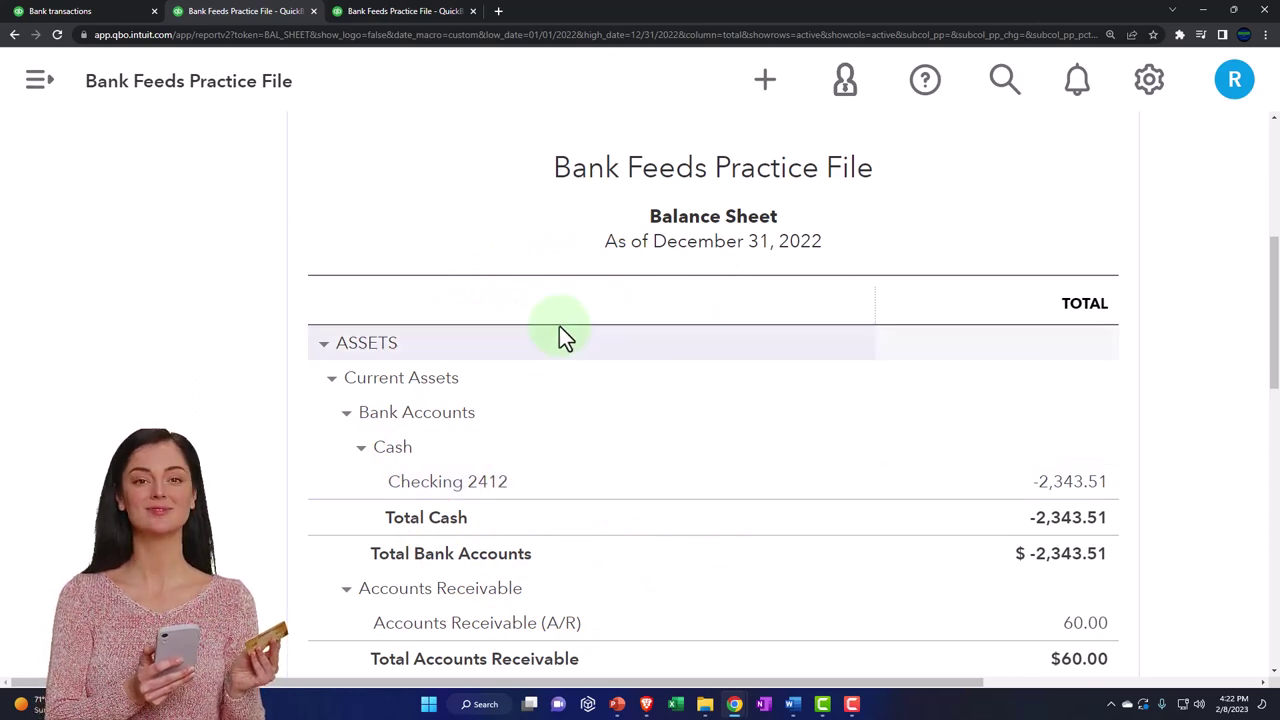
click(410, 14)
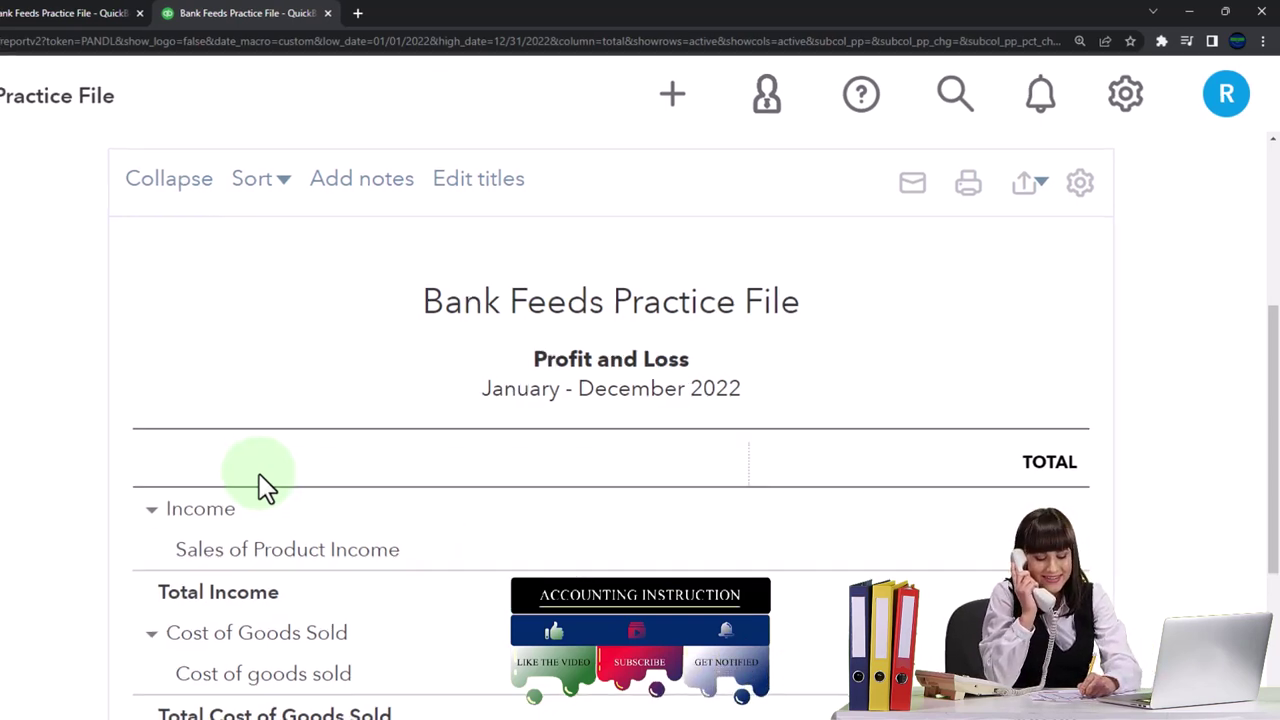
click(75, 13)
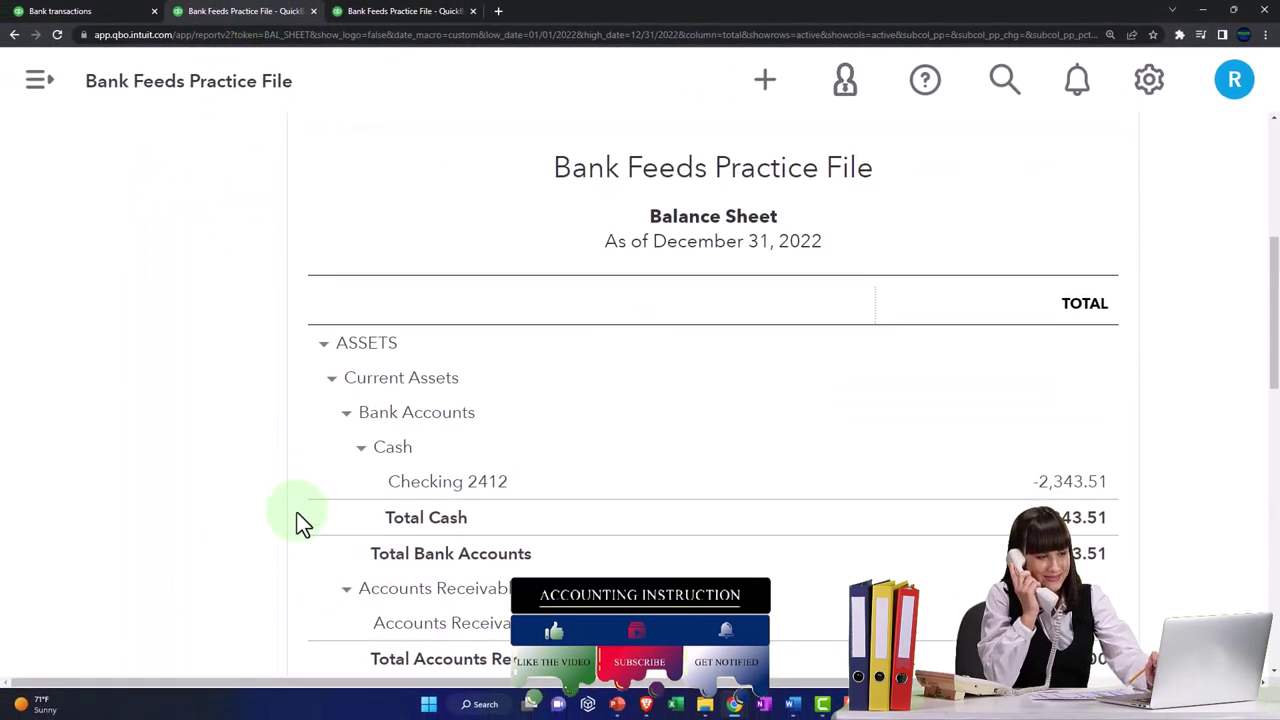
scroll(297, 546, down, 2)
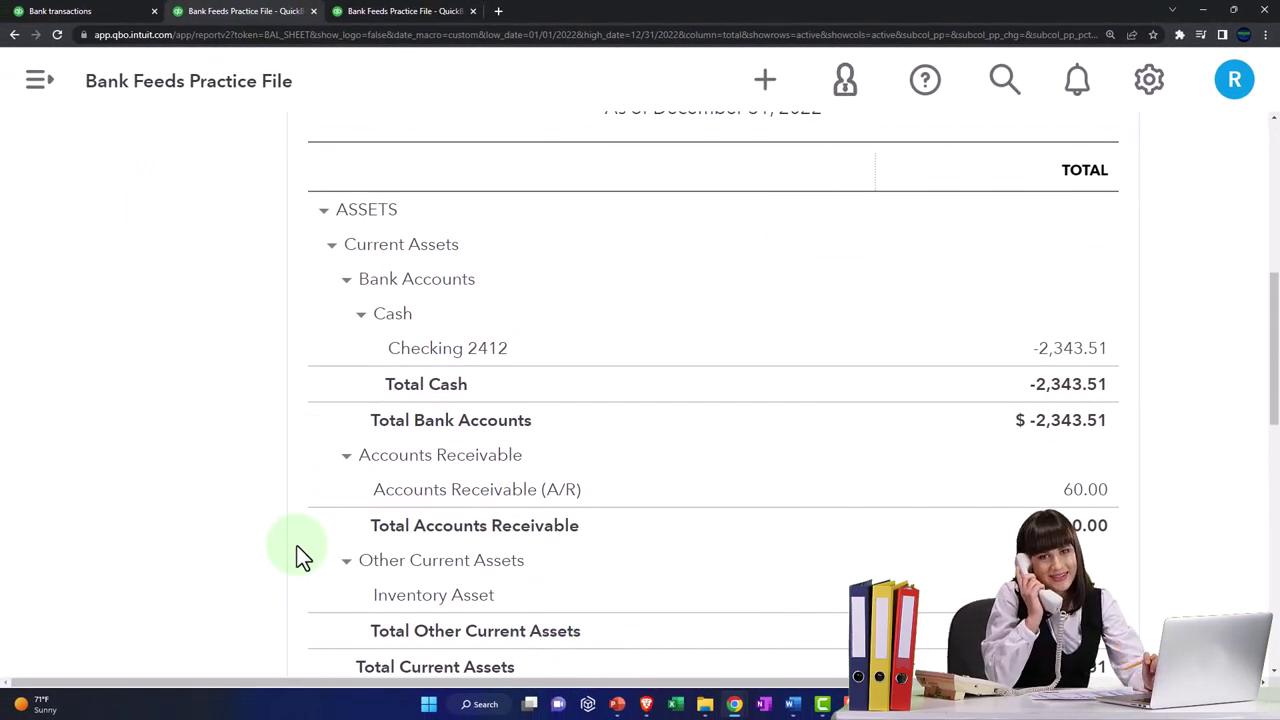
scroll(297, 546, down, 1)
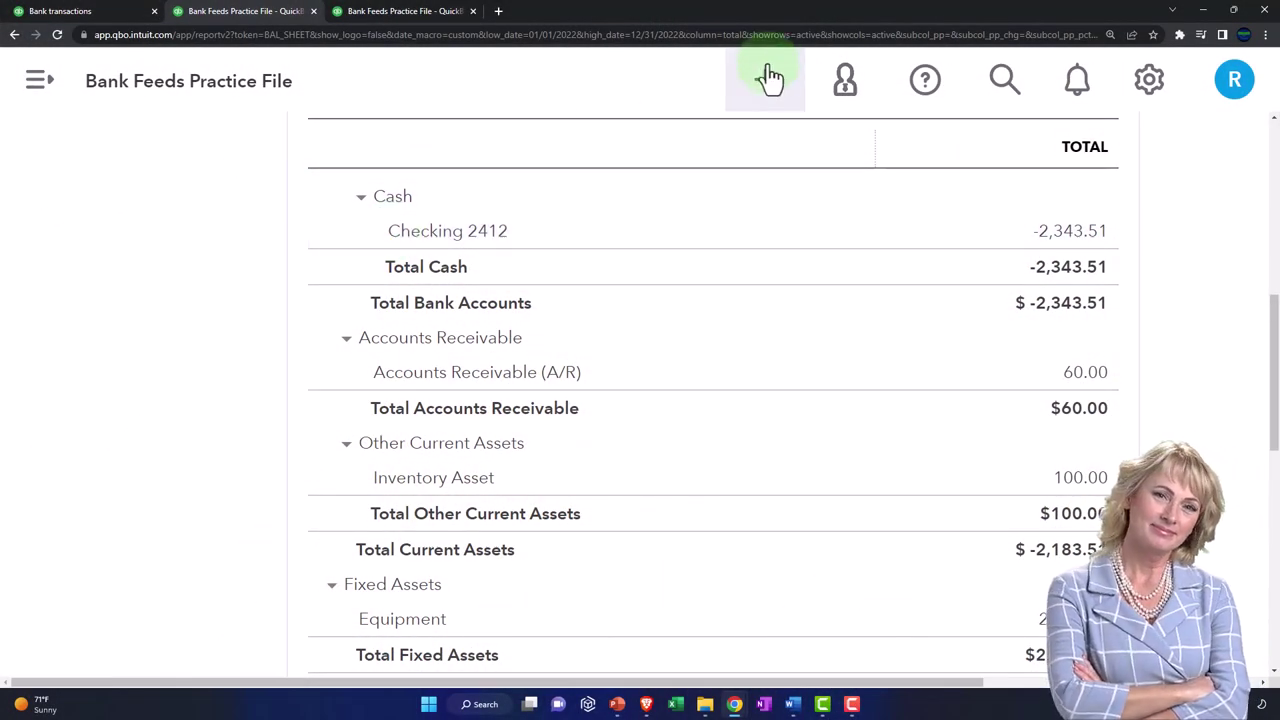
Step: Review the customer, vendor, employee and other transaction types available for adding, and return to the Balance Sheet's assets
click(765, 79)
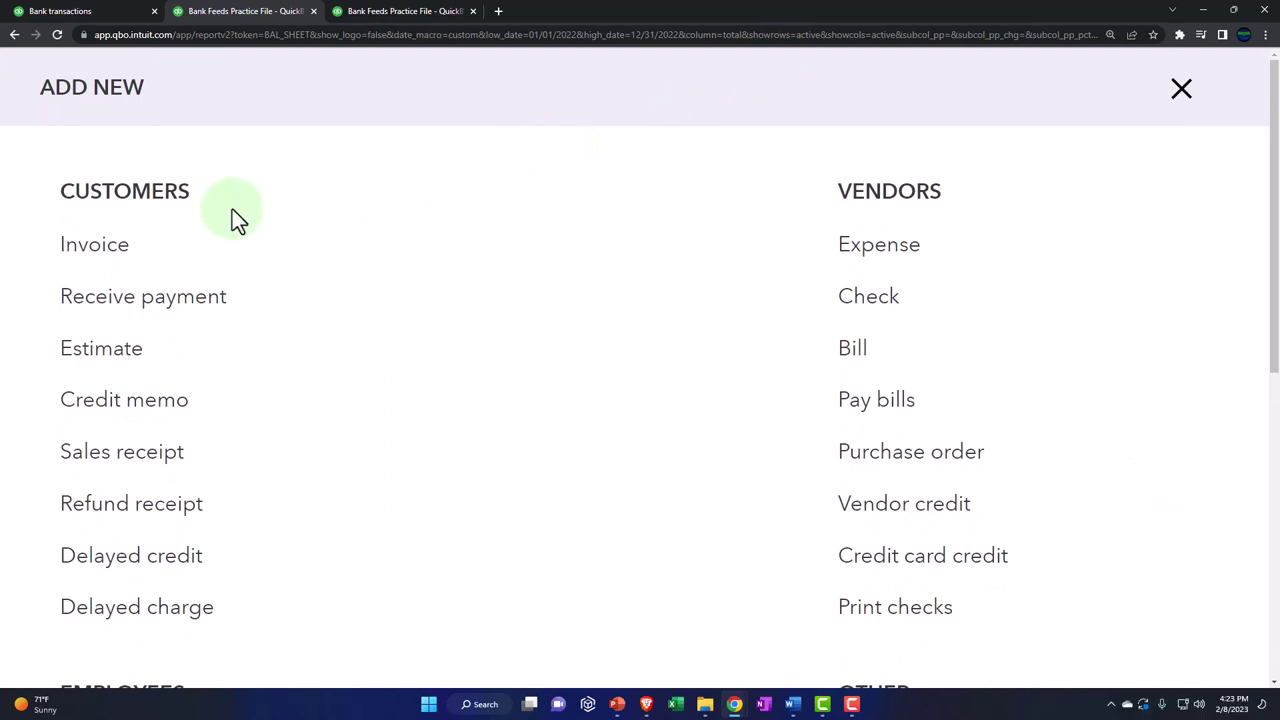
key(ctrl+minus)
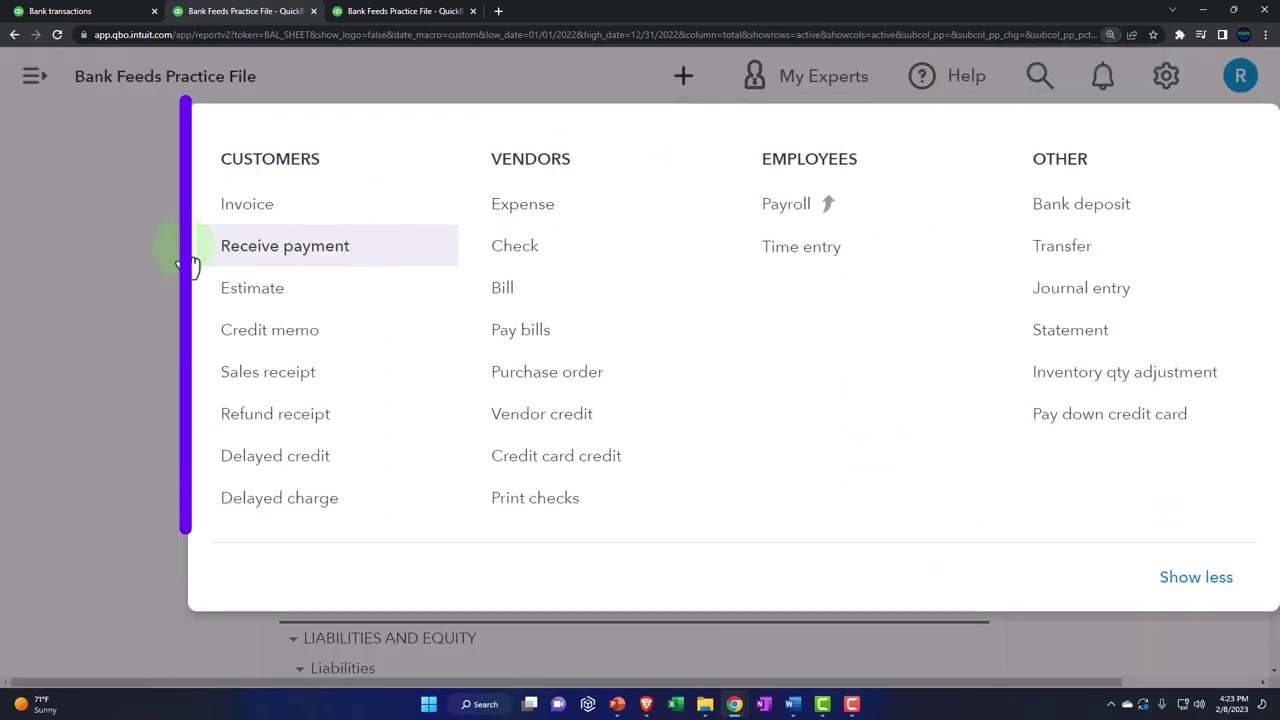
click(107, 238)
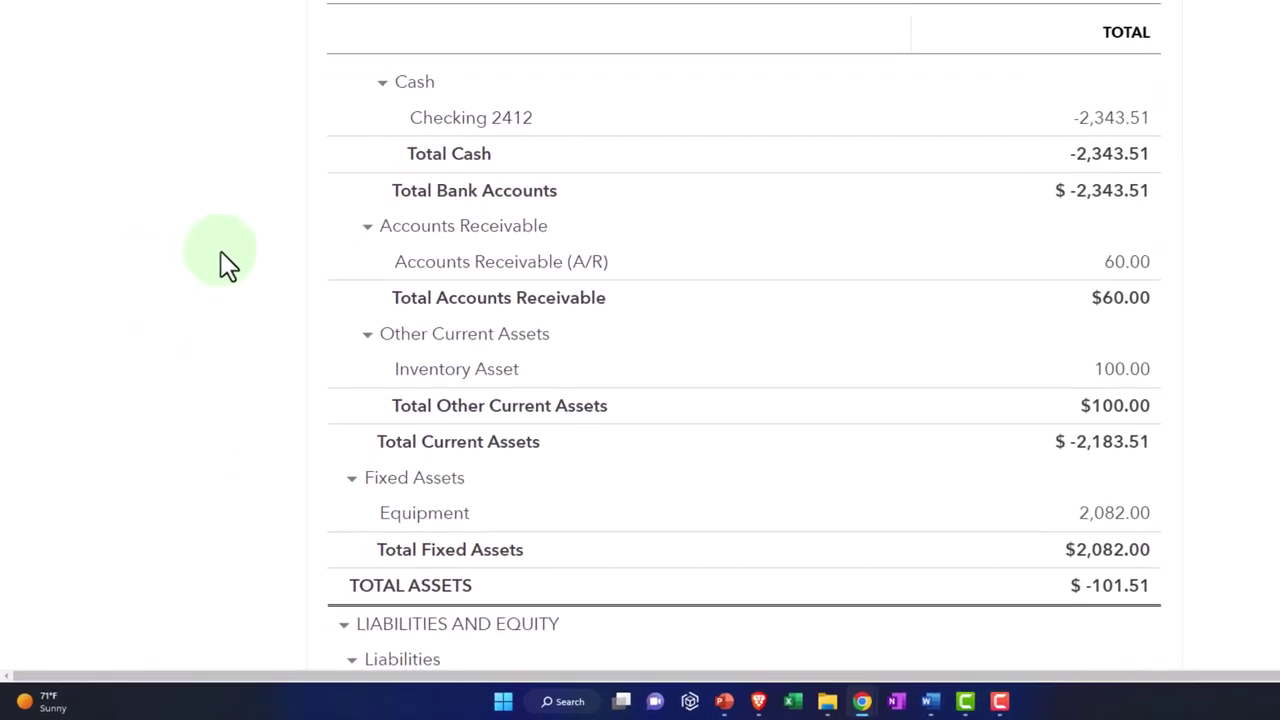
scroll(325, 363, down, 2)
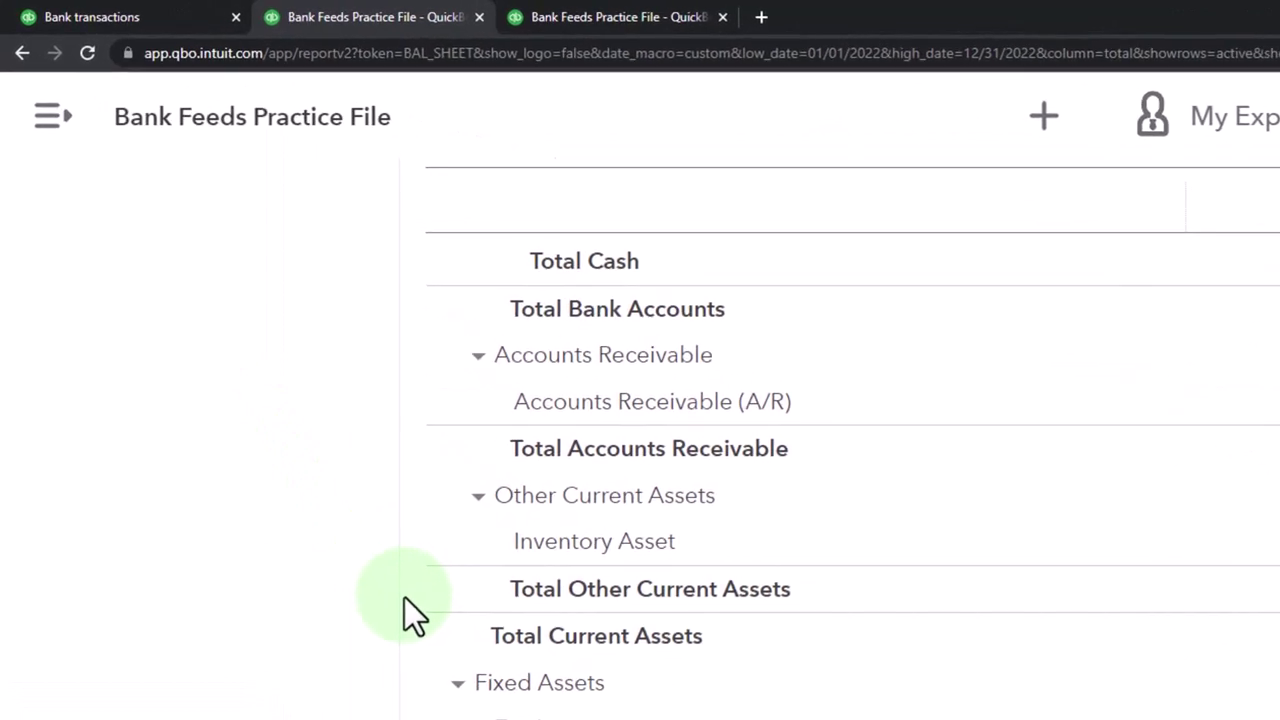
Step: Duplicate the Bank transactions tab and place the copy ahead of the original
click(184, 30)
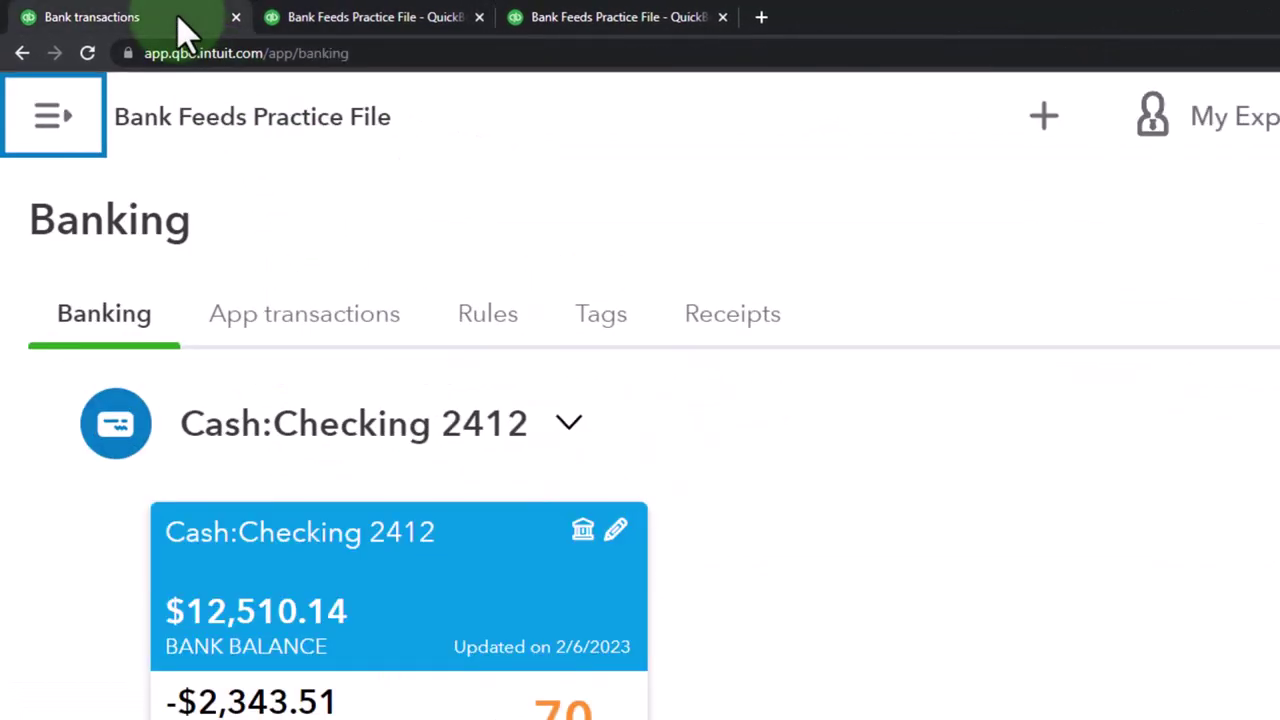
right_click(184, 30)
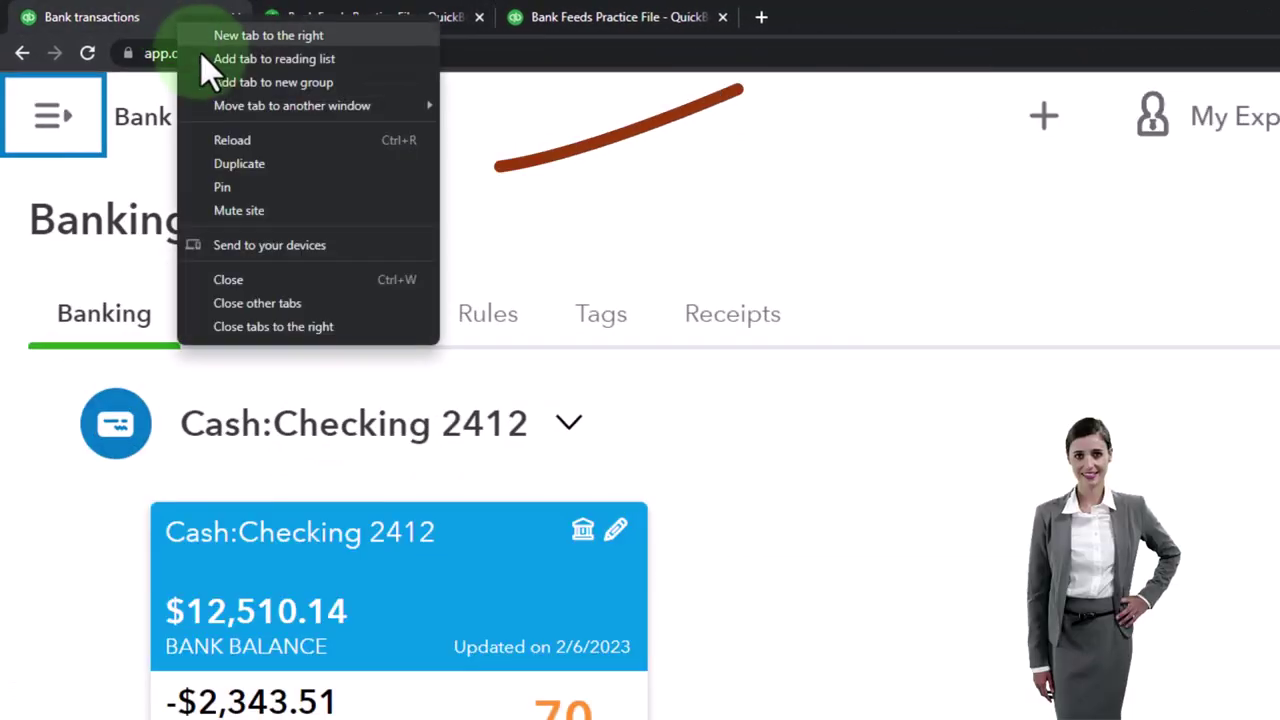
click(245, 164)
drag(349, 28, 113, 23)
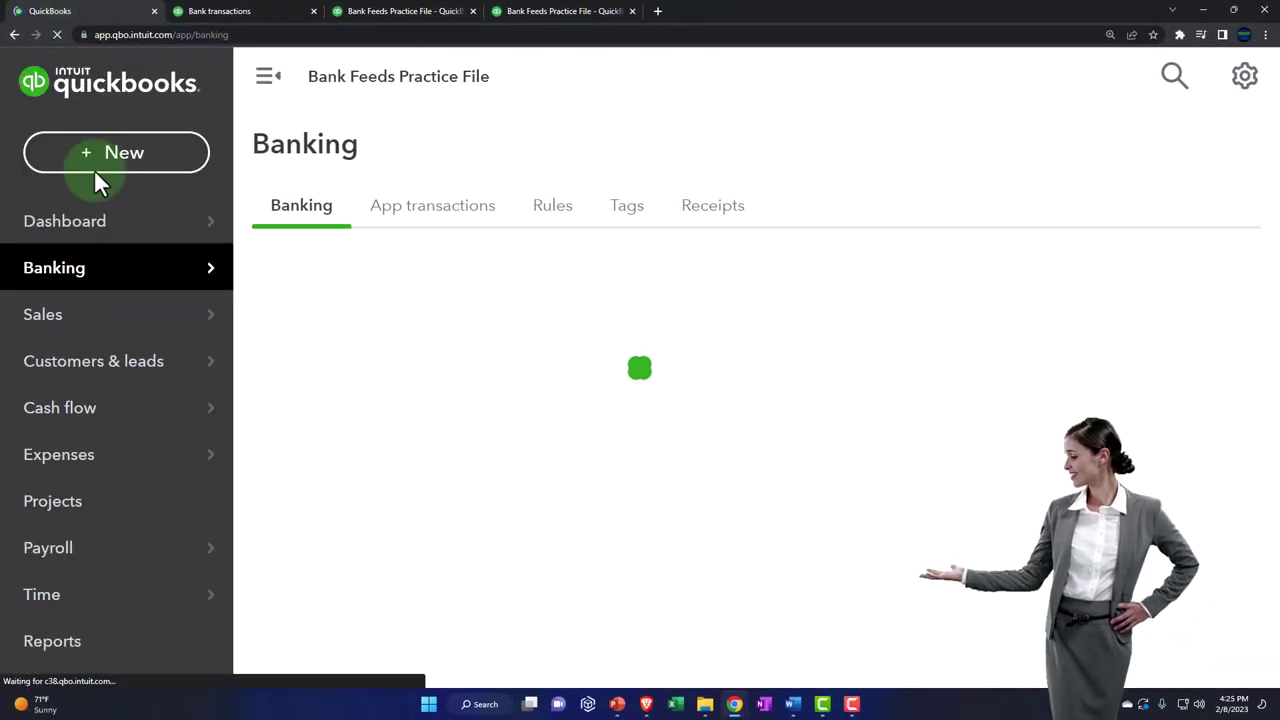
Step: Open the Chart of Accounts in the duplicated copy, with the page reduced to 125% and the navigation collapsed
key(ctrl+minus)
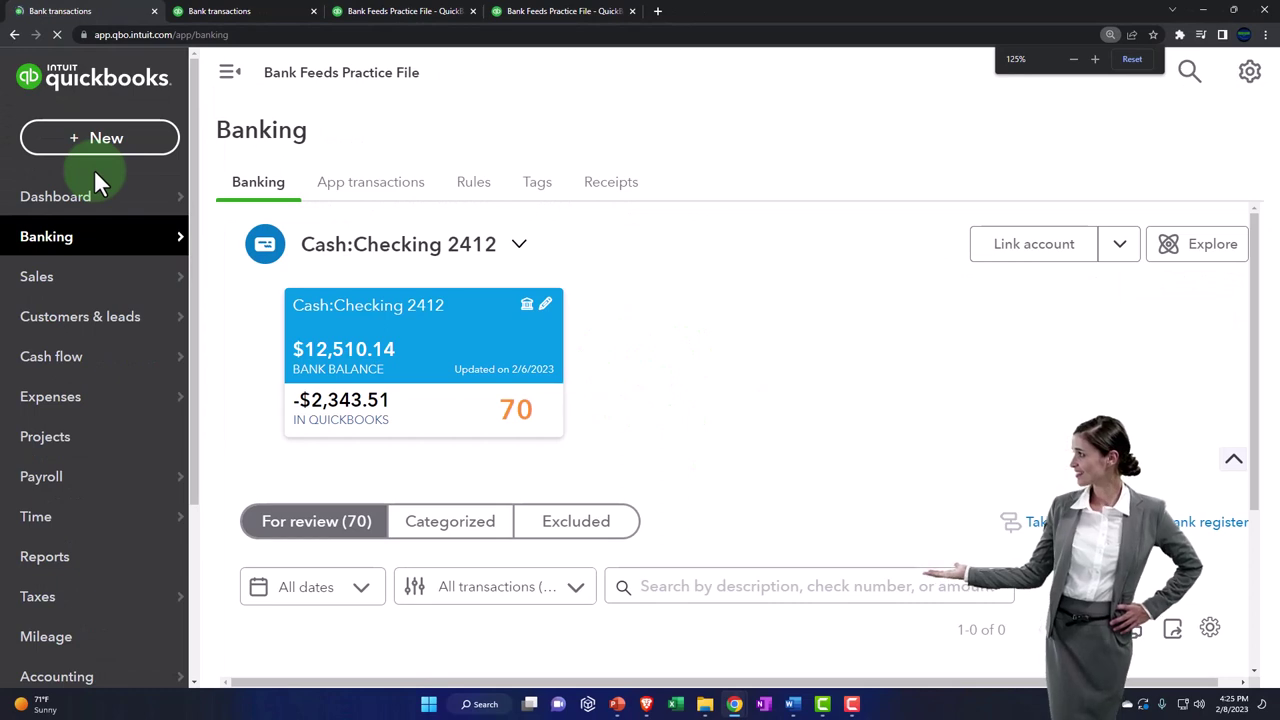
key(ctrl+minus)
scroll(105, 410, down, 1)
click(80, 522)
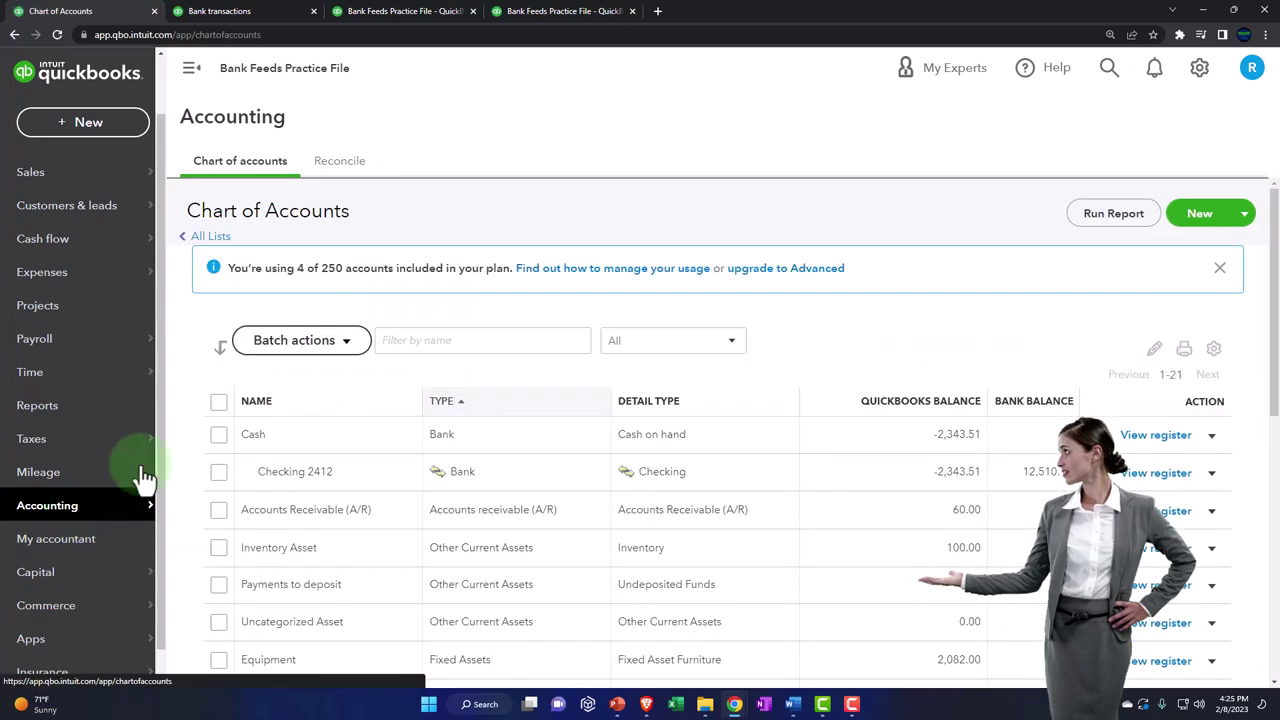
click(191, 68)
Step: Switch to the sample company and open its Chart of accounts under Bookkeeping
mouse_move(737, 700)
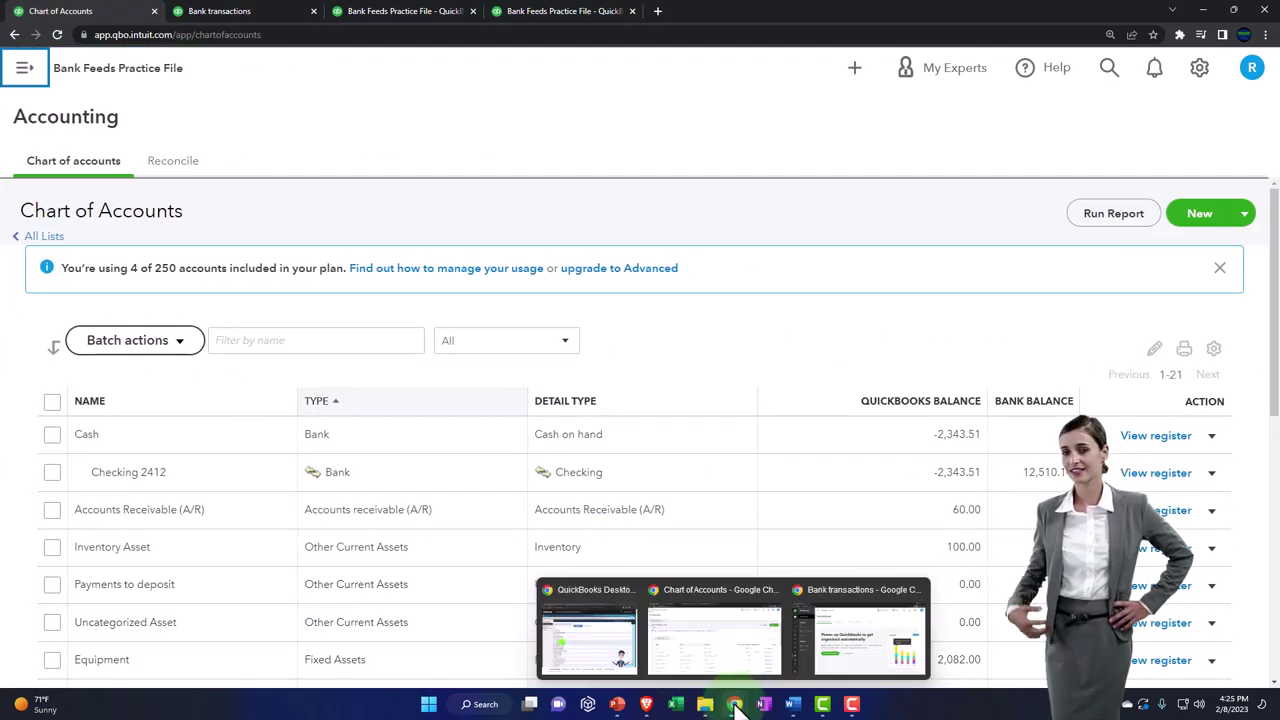
click(857, 651)
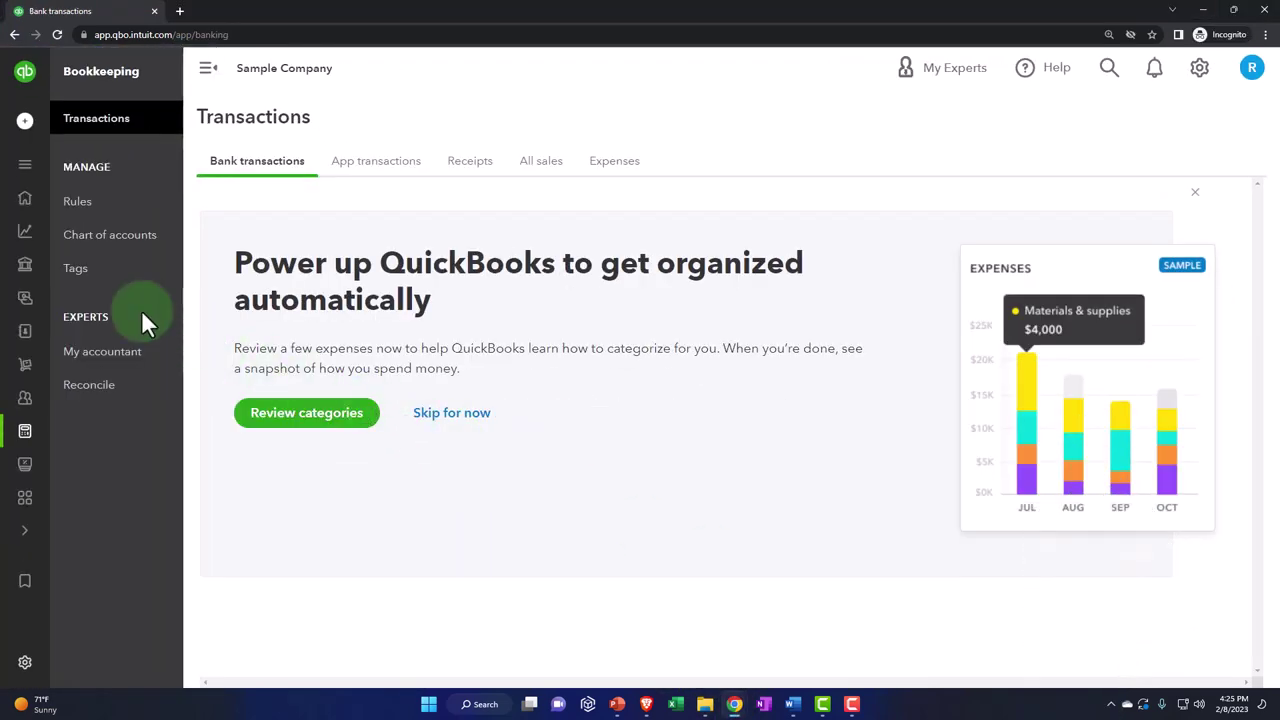
mouse_move(49, 280)
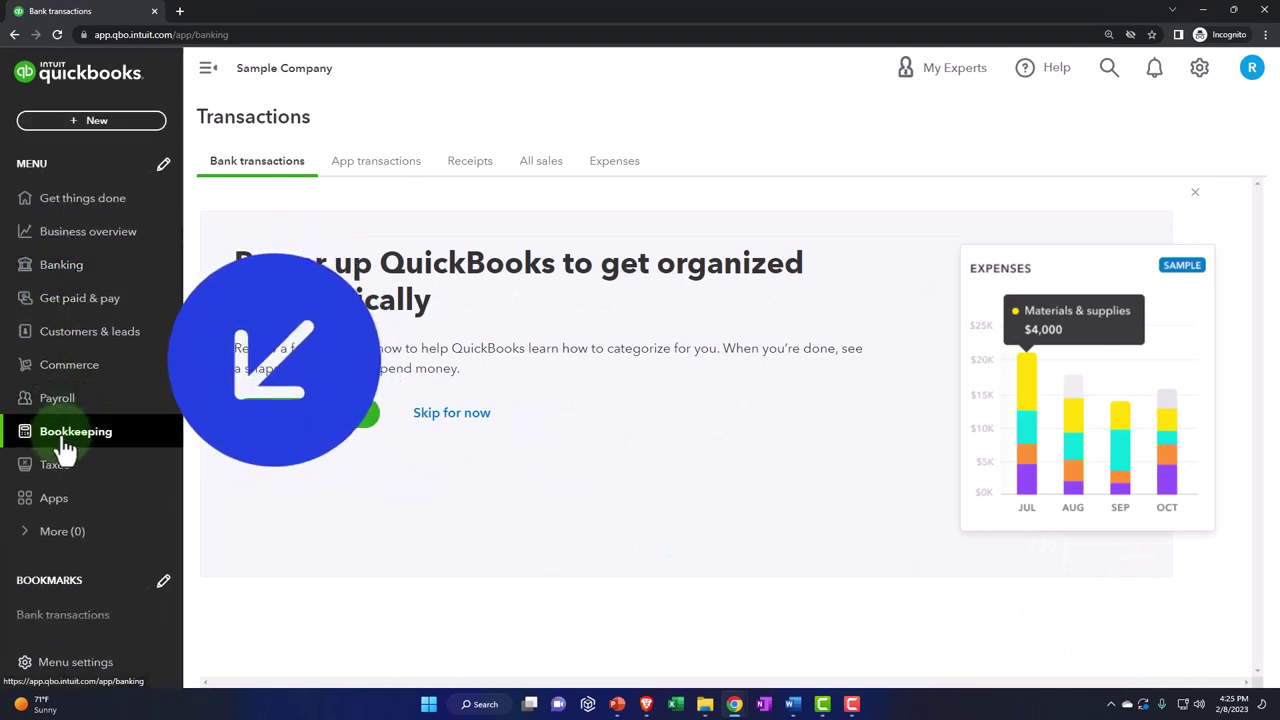
mouse_move(58, 440)
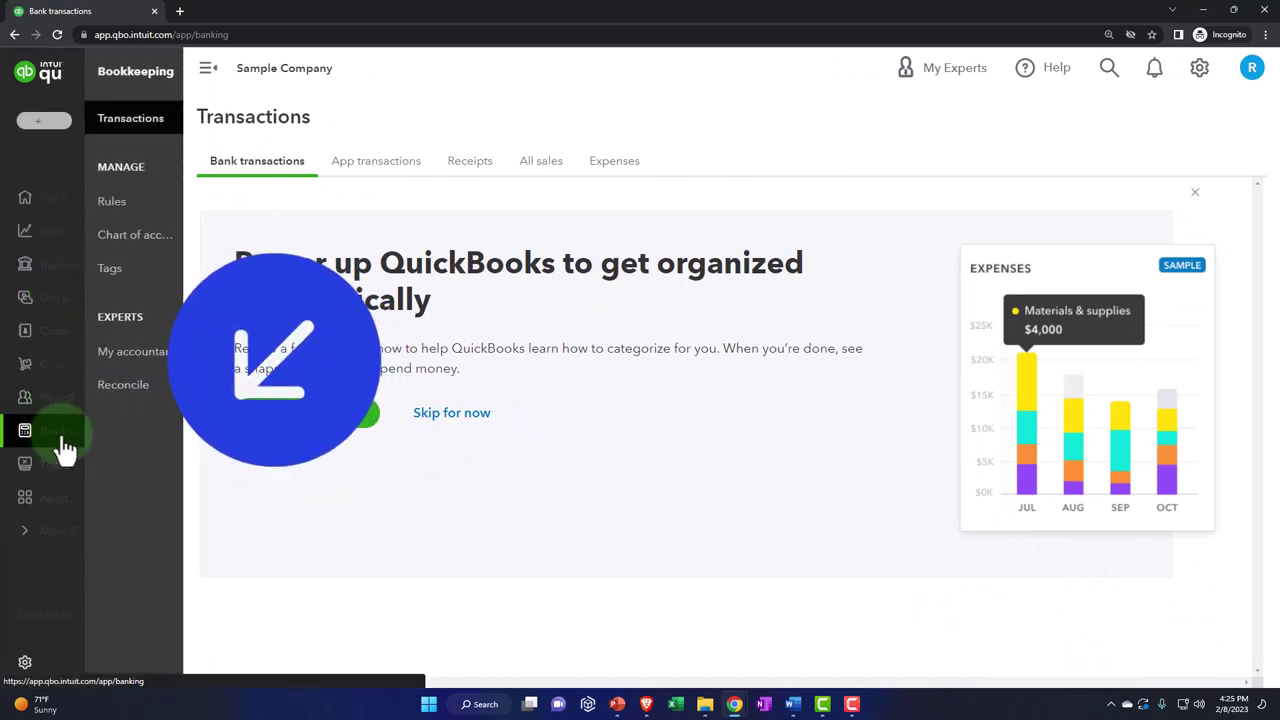
click(97, 250)
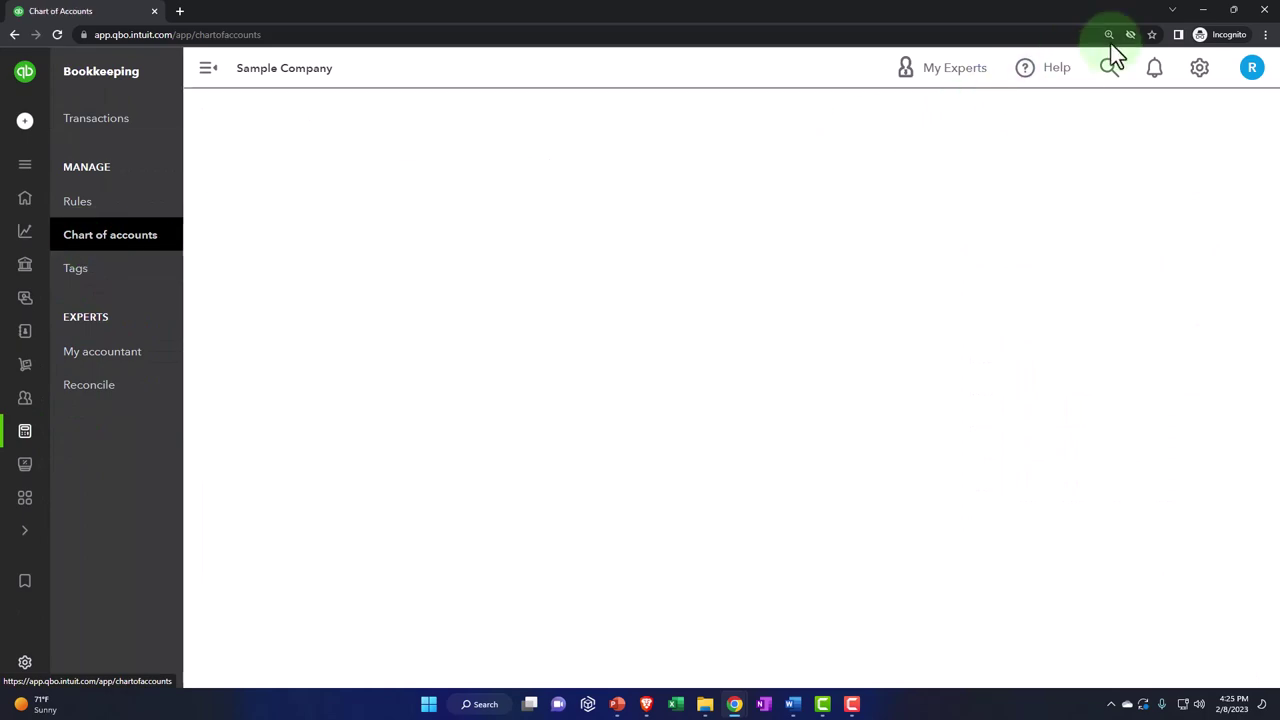
Step: Leave the sample company and return to the Chart of Accounts of the Bank Feeds Practice File
click(1201, 12)
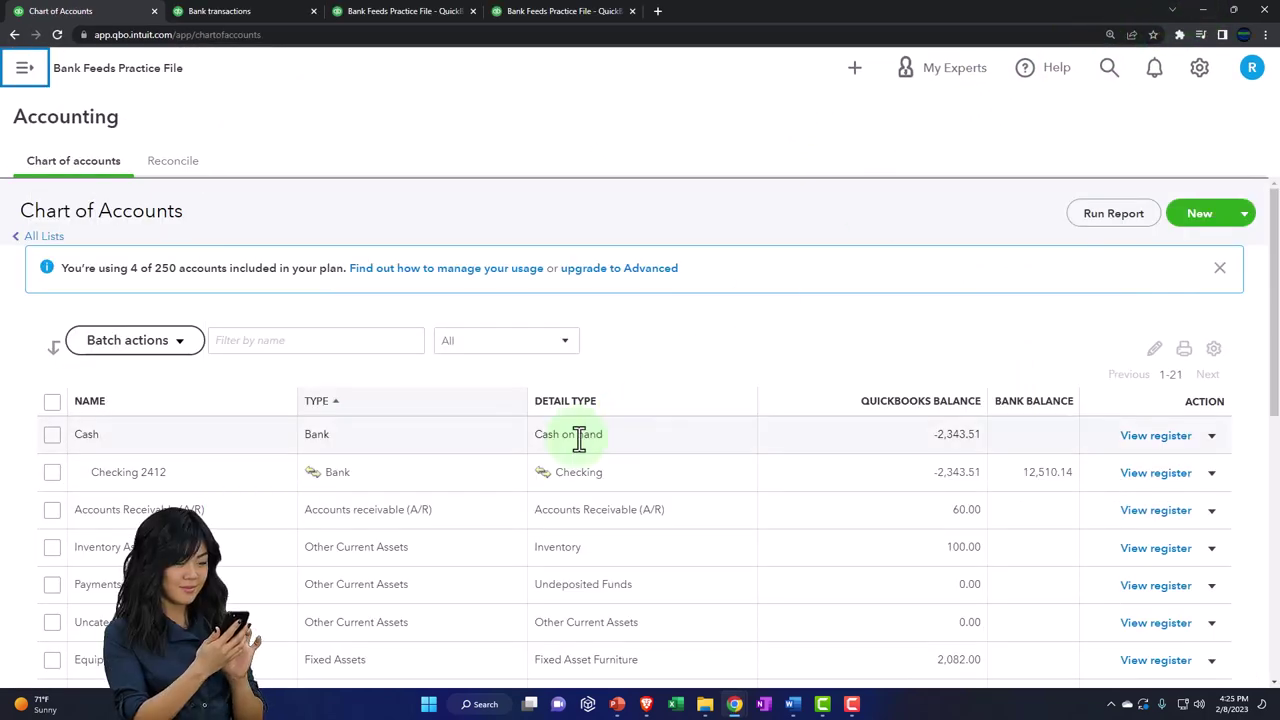
scroll(579, 438, down, 2)
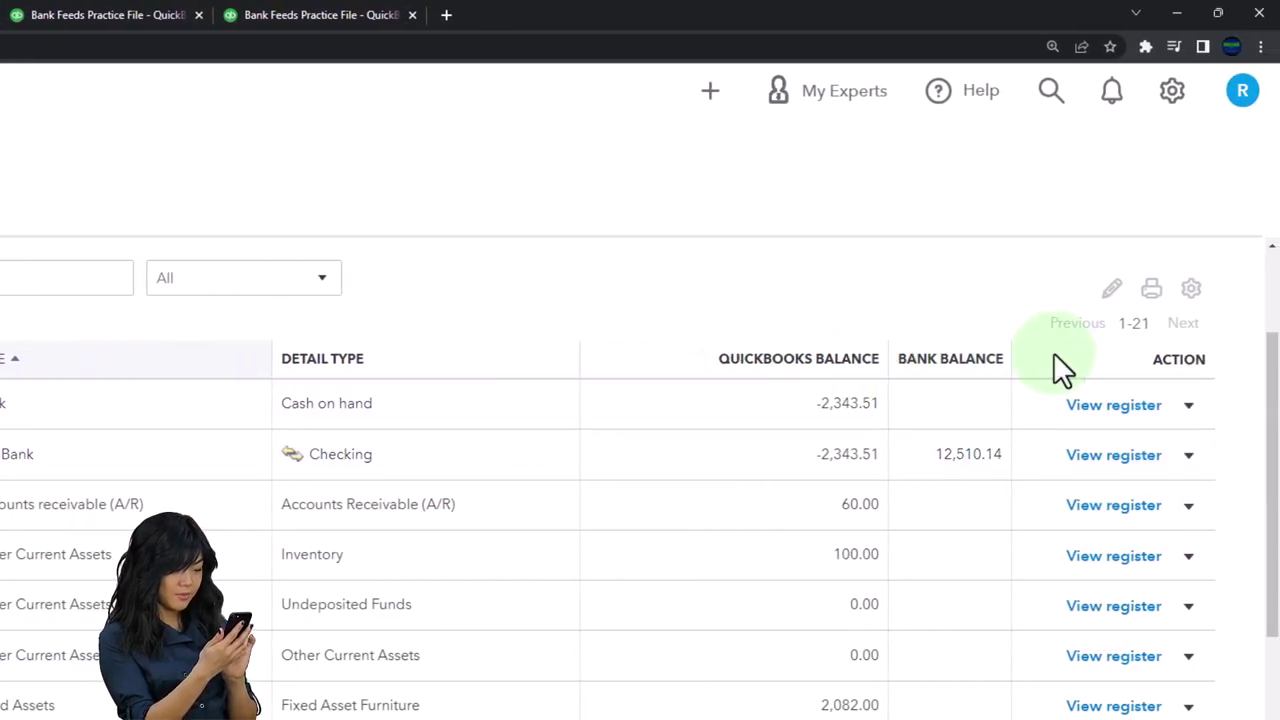
scroll(1090, 376, up, 2)
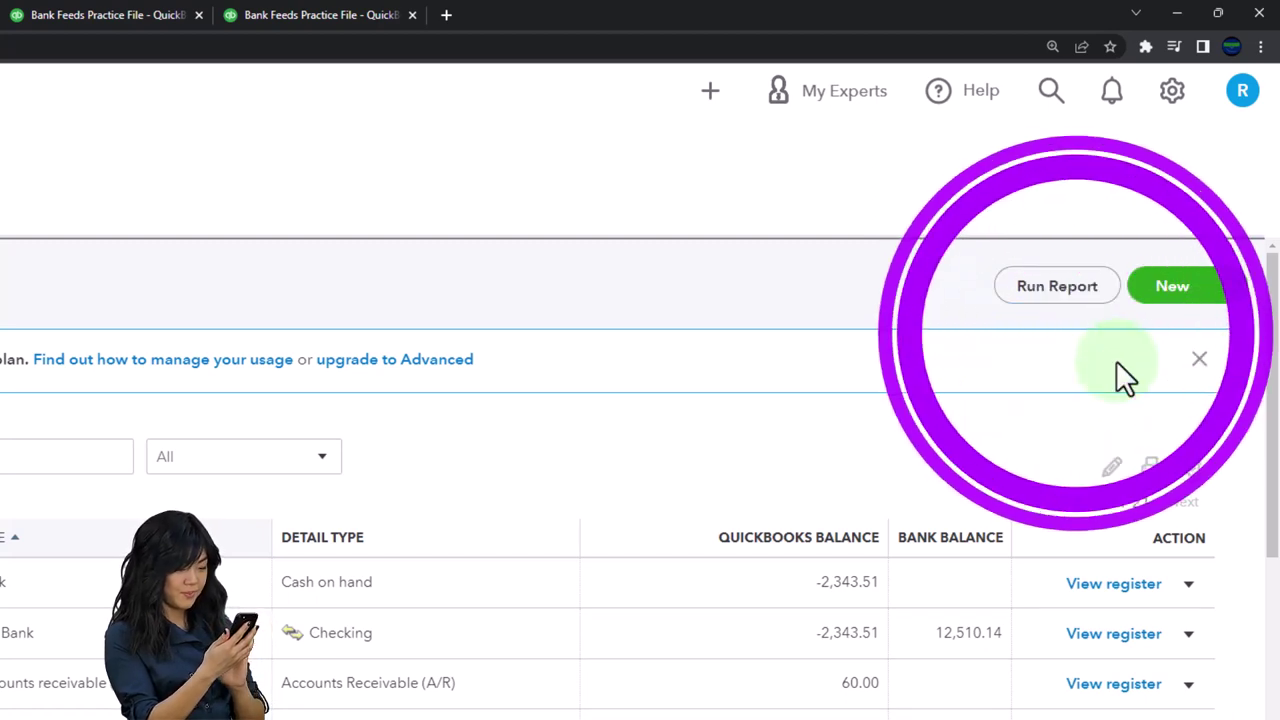
Step: Start a new asset account under Other Current Assets with Investments - Other as its tax form section
click(1172, 288)
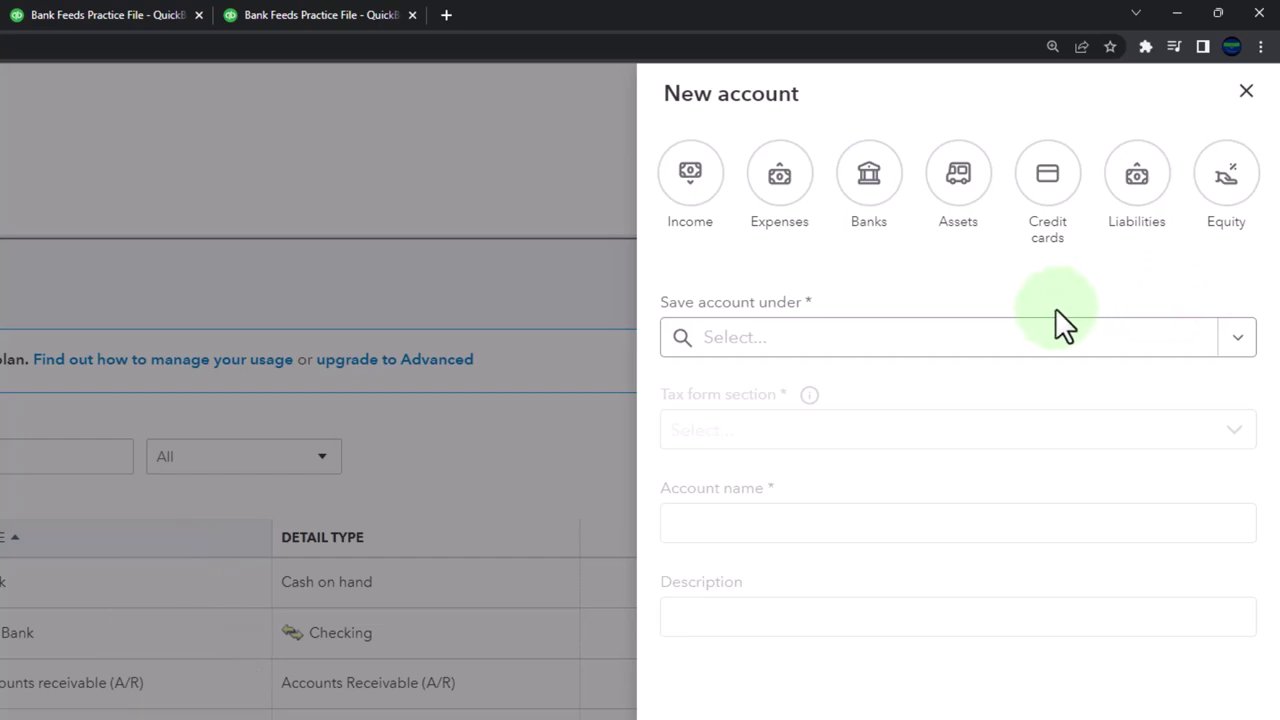
click(969, 220)
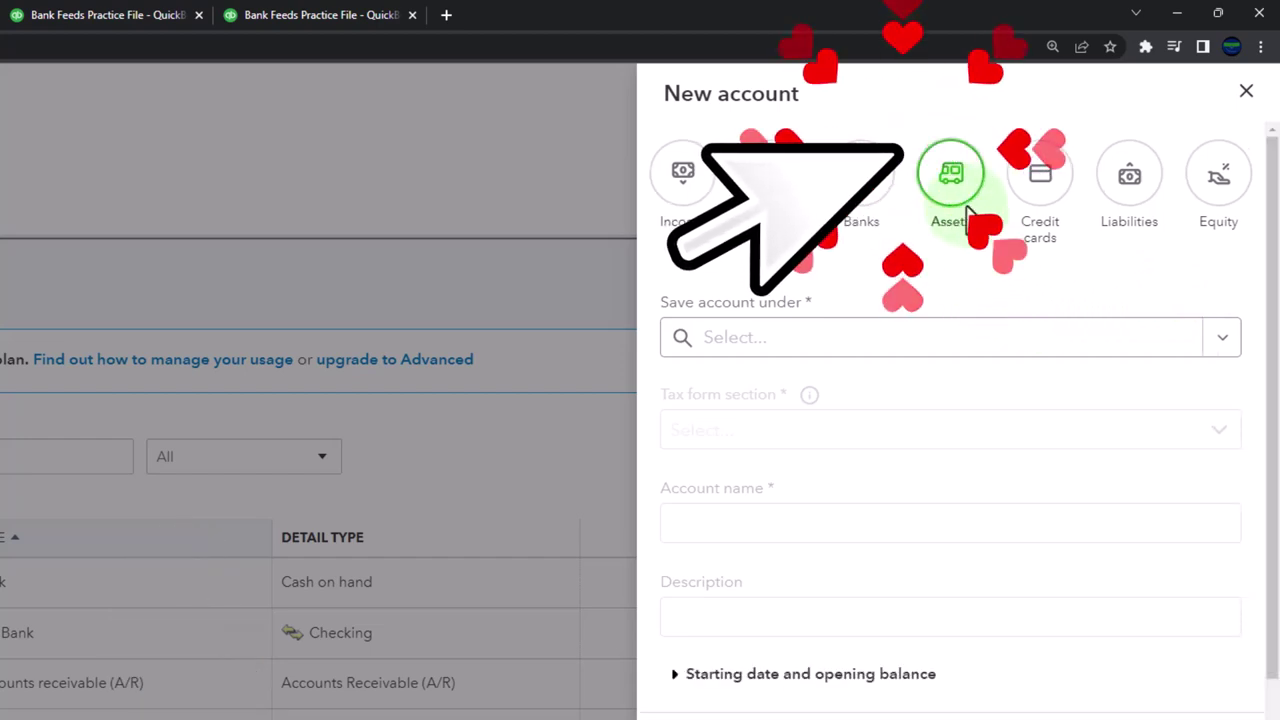
click(1220, 345)
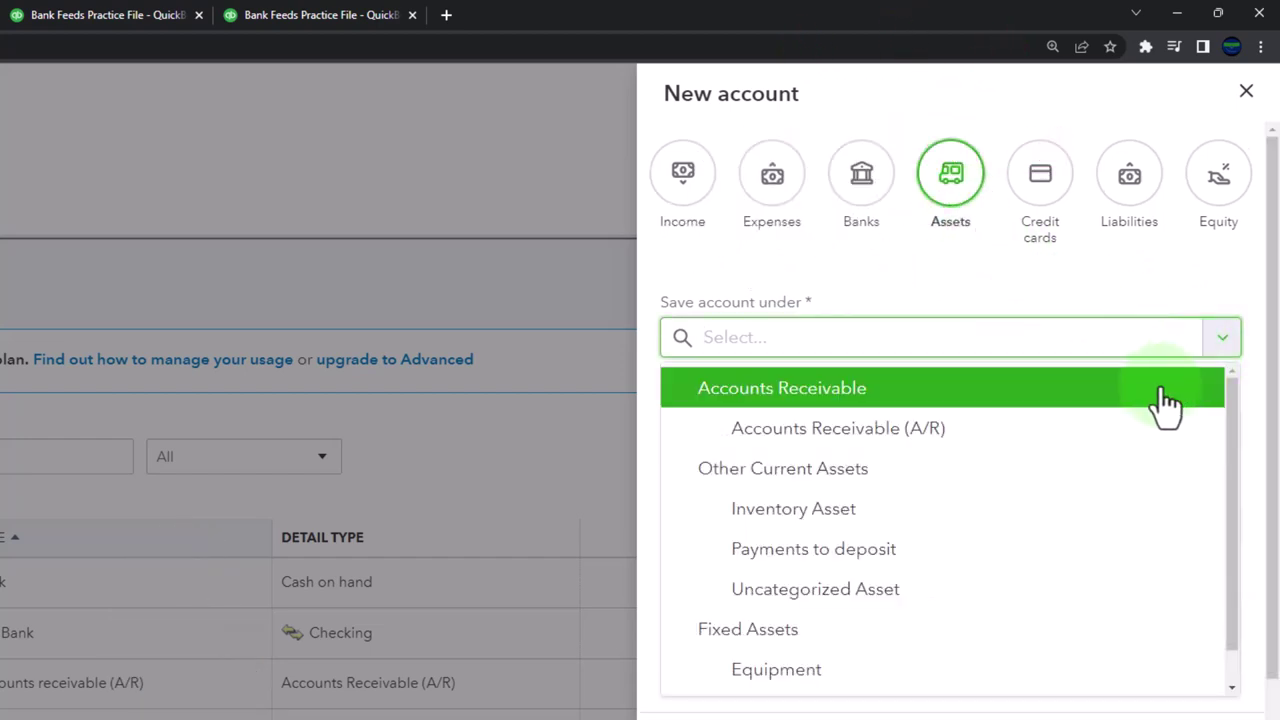
click(884, 470)
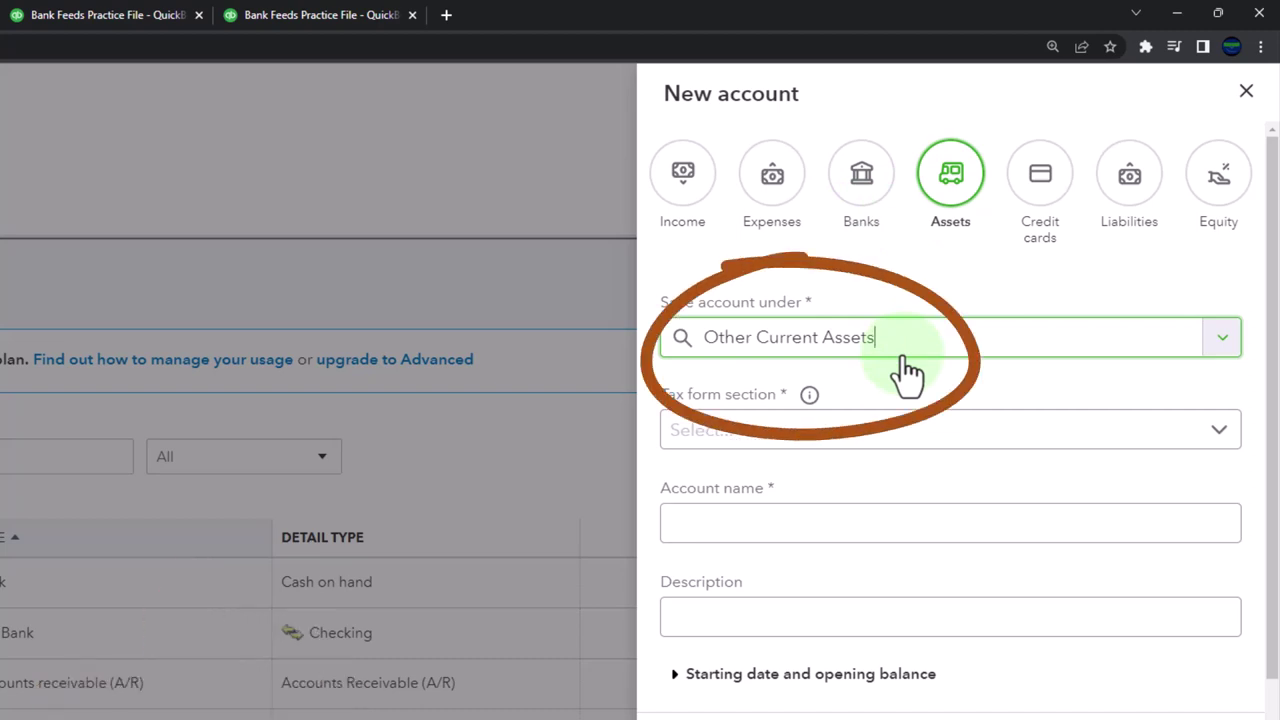
click(1220, 438)
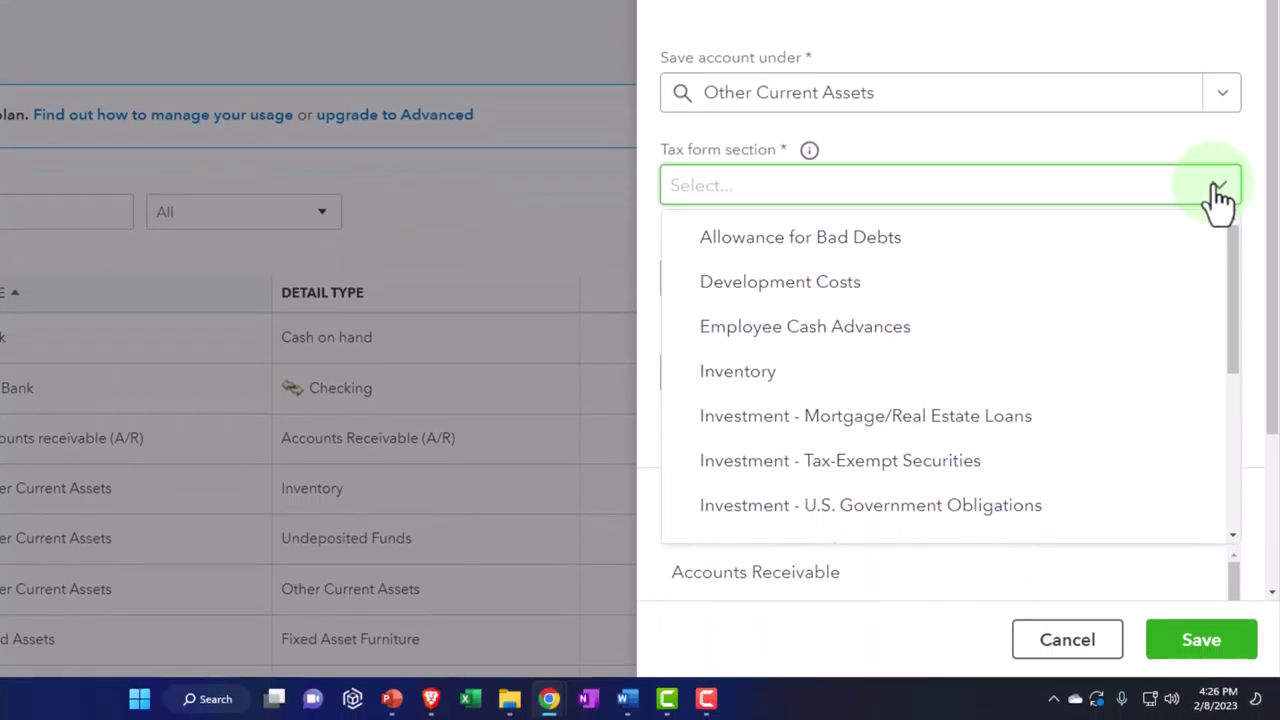
scroll(1168, 350, down, 3)
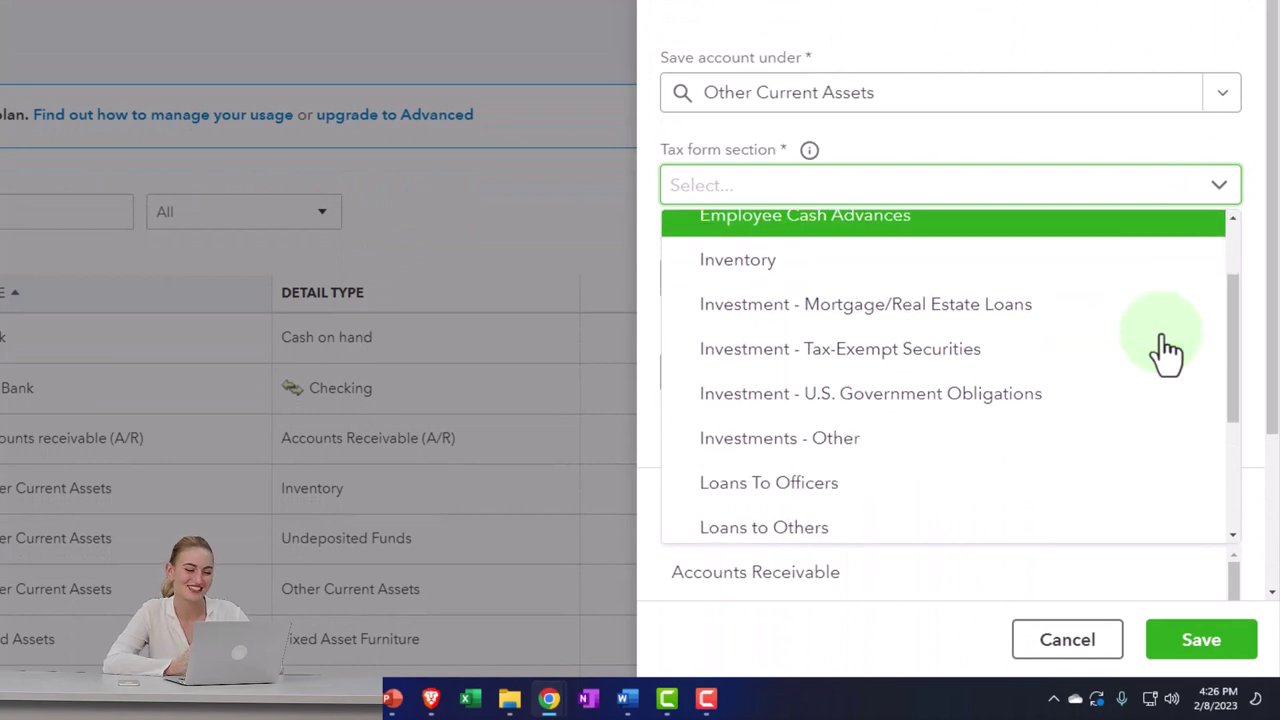
scroll(1168, 352, down, 1)
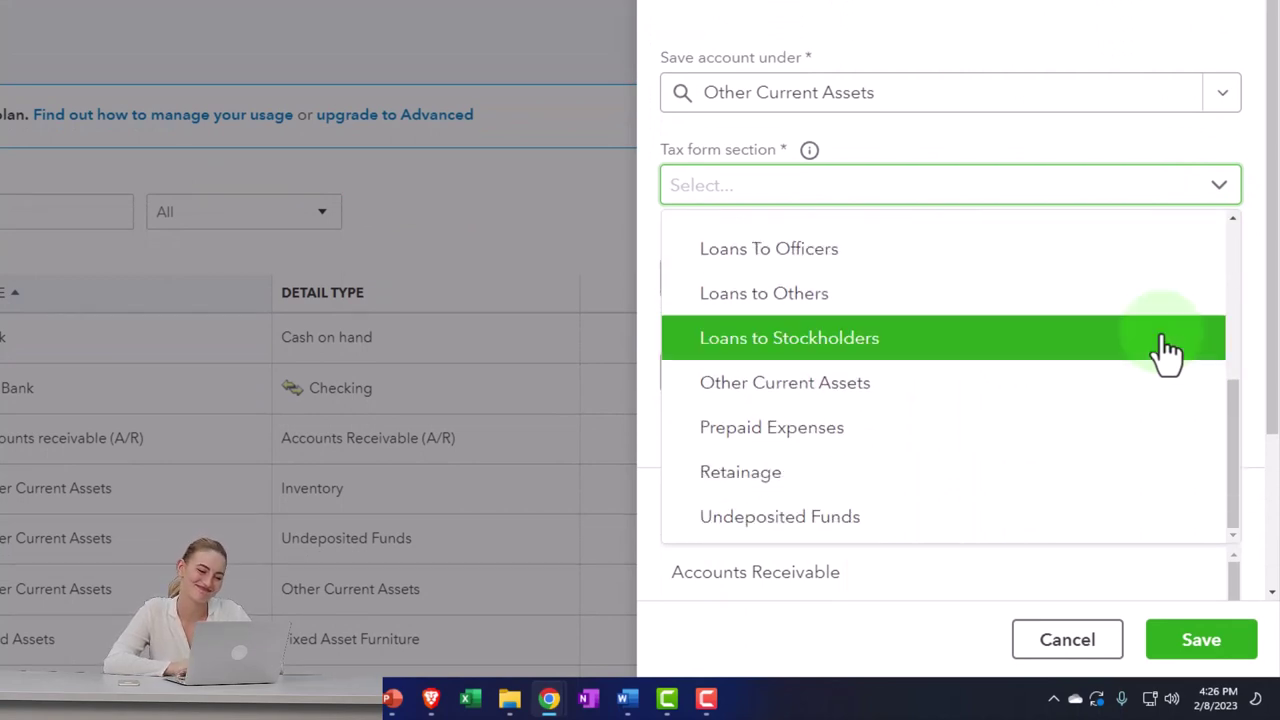
scroll(1075, 478, up, 4)
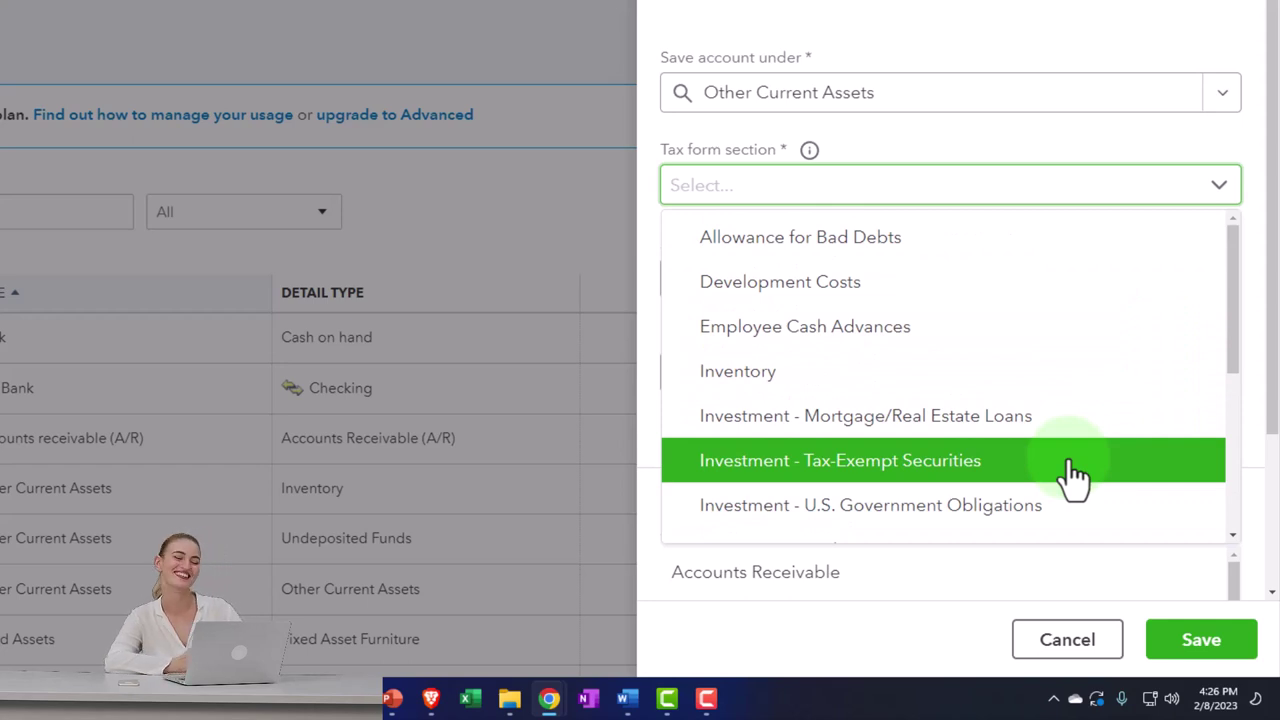
click(1072, 468)
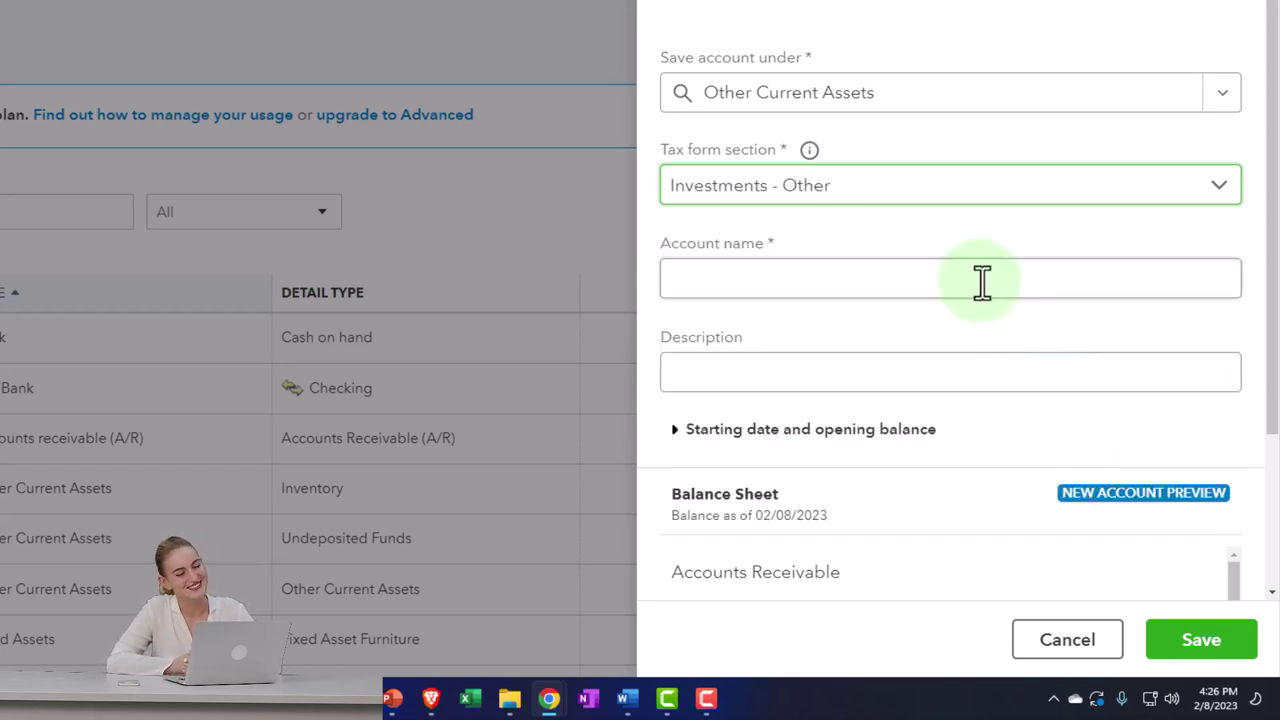
Step: Name the new account Investments, check its place in the Balance Sheet preview, and save it
click(767, 281)
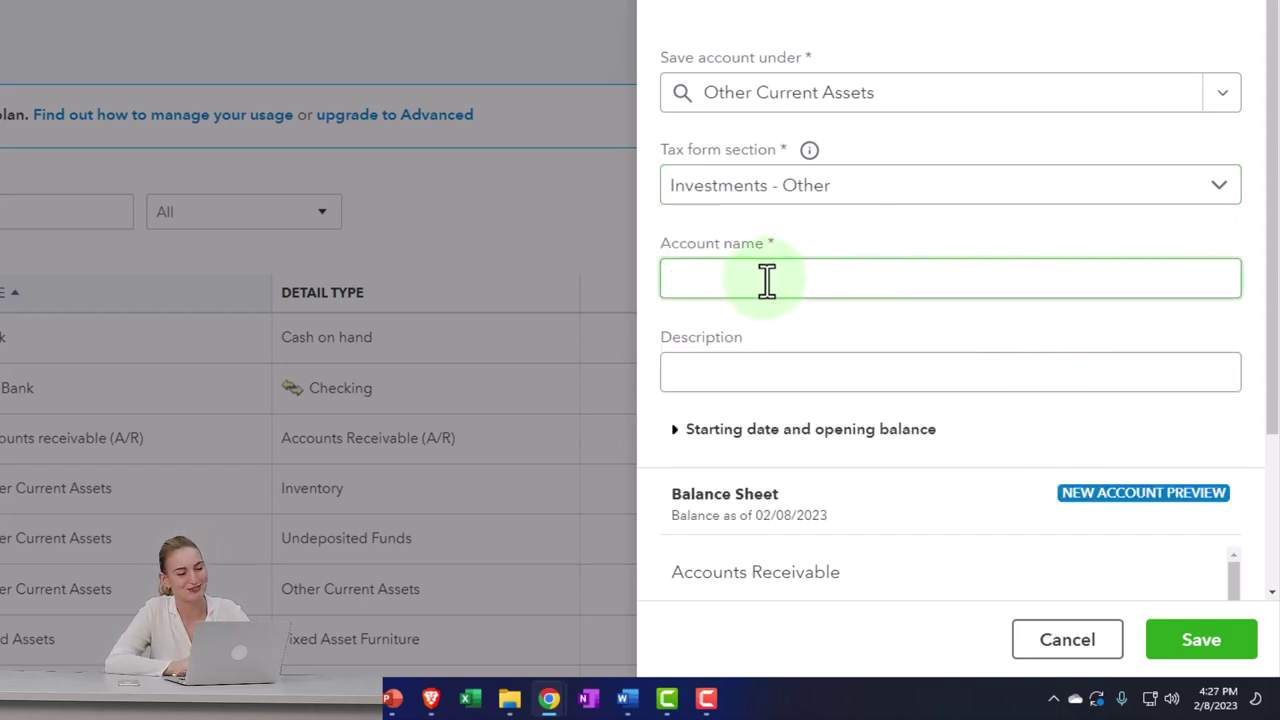
text(Invest)
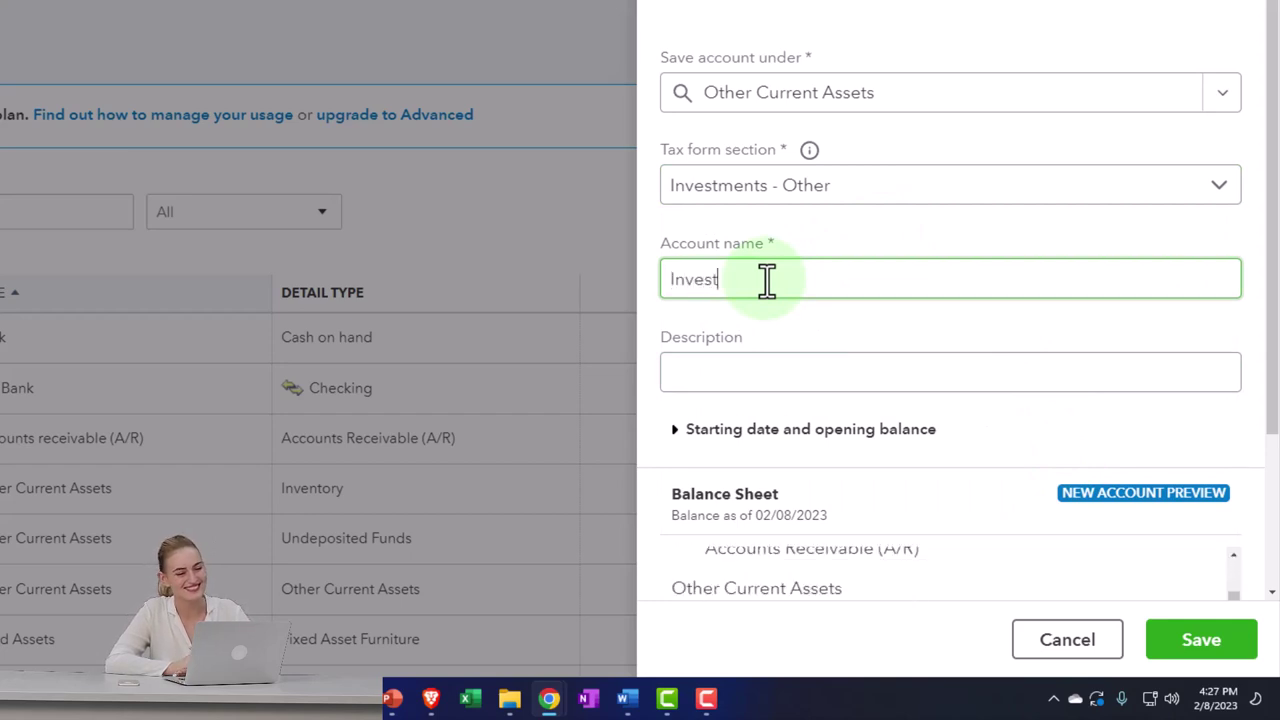
text(ments)
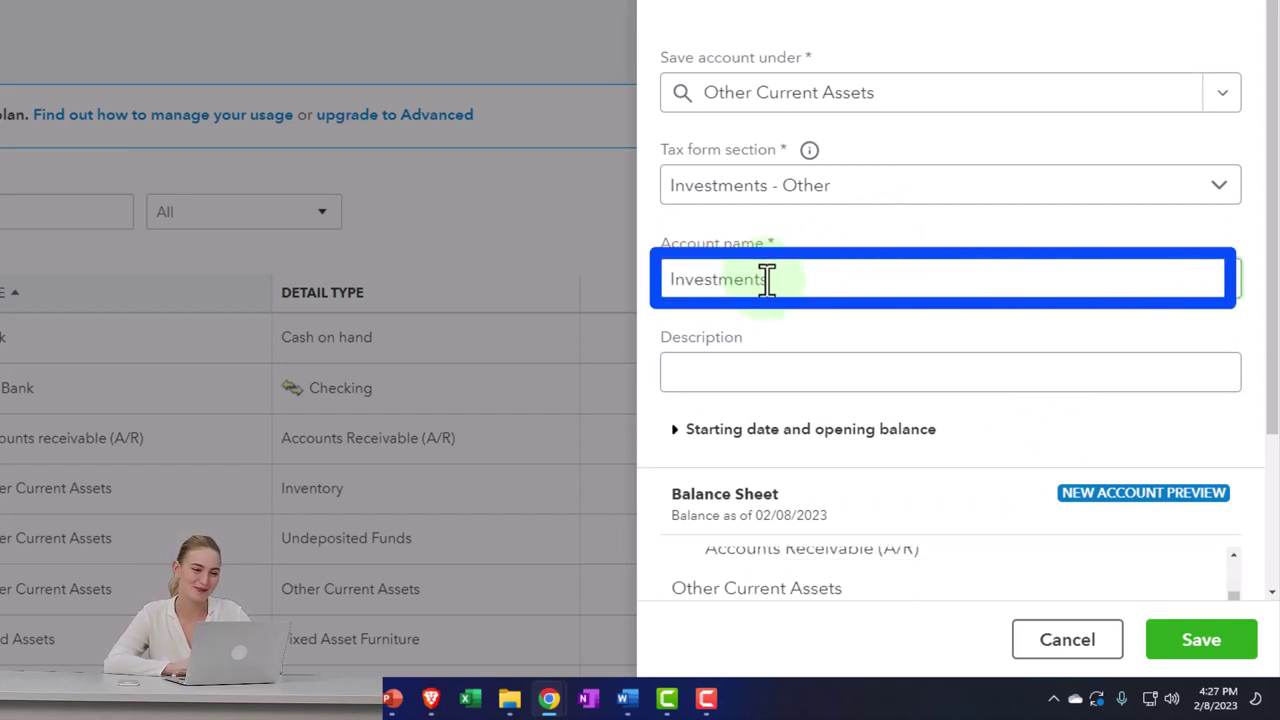
scroll(763, 286, down, 1)
scroll(762, 287, down, 1)
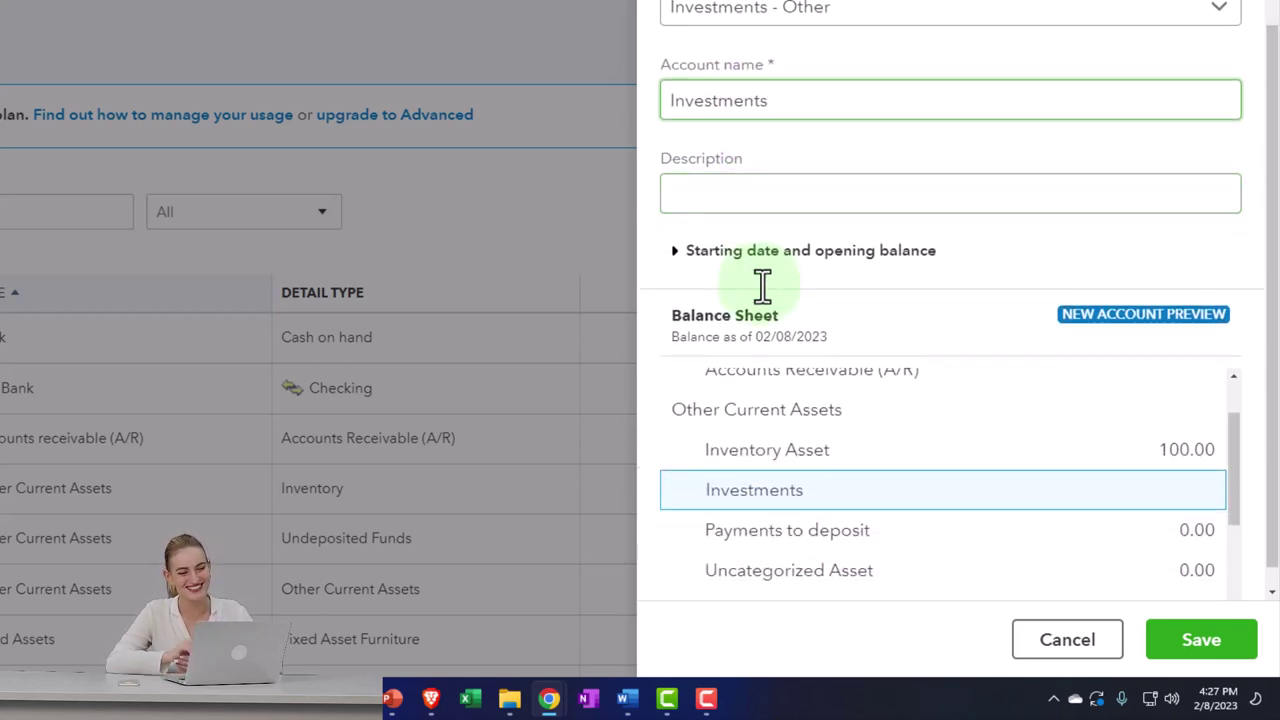
scroll(762, 287, down, 1)
scroll(775, 375, down, 3)
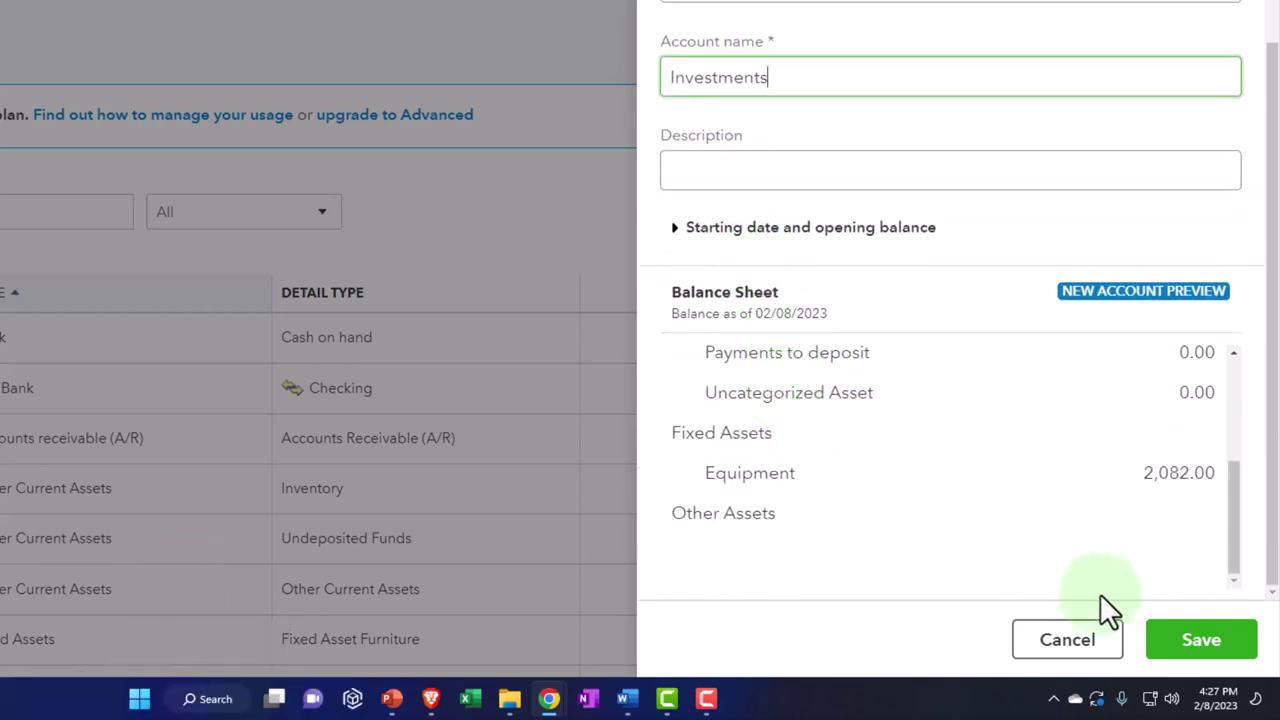
click(1199, 640)
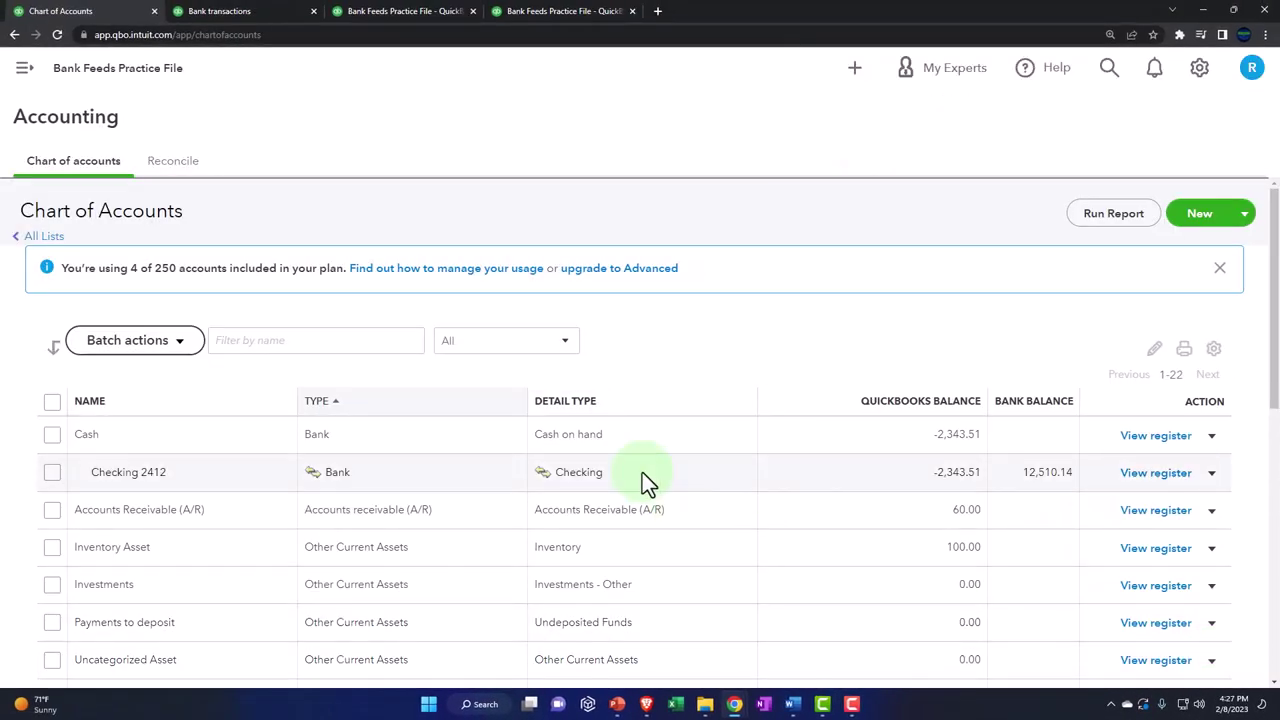
Step: Add an asset account named B of A as a subaccount of Investments and save it
scroll(640, 480, down, 2)
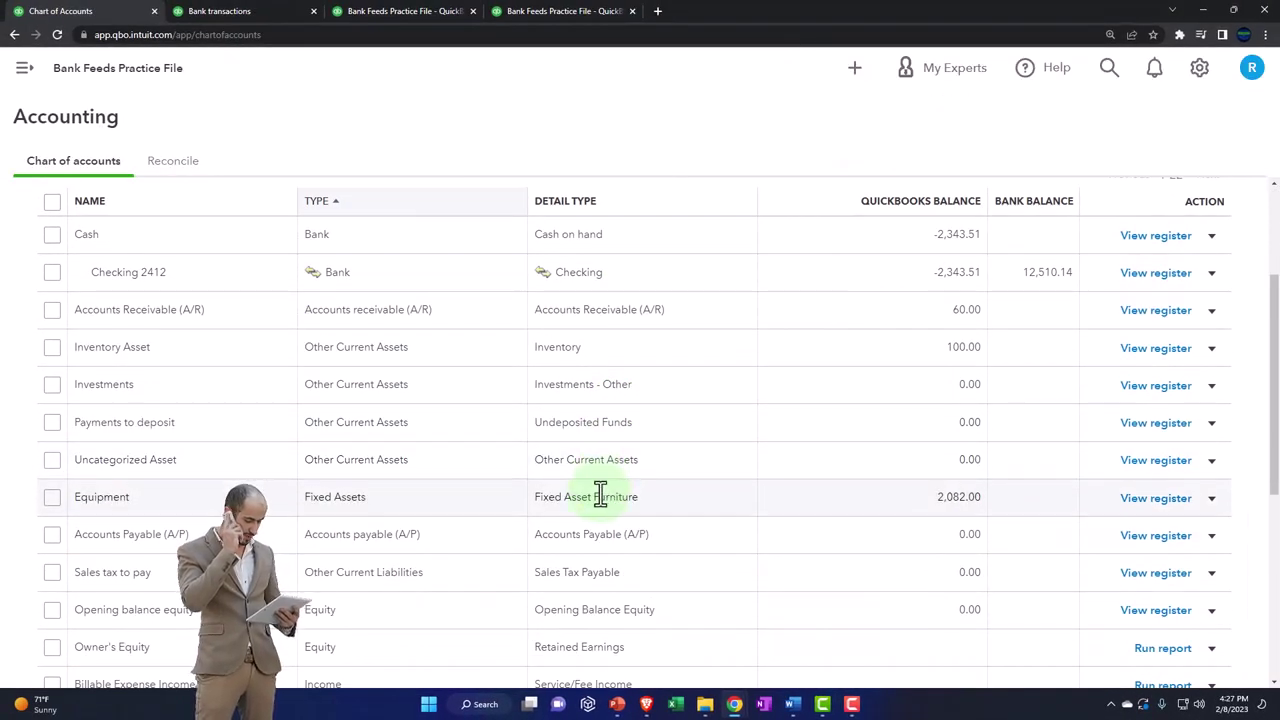
scroll(600, 496, up, 1)
scroll(393, 437, down, 1)
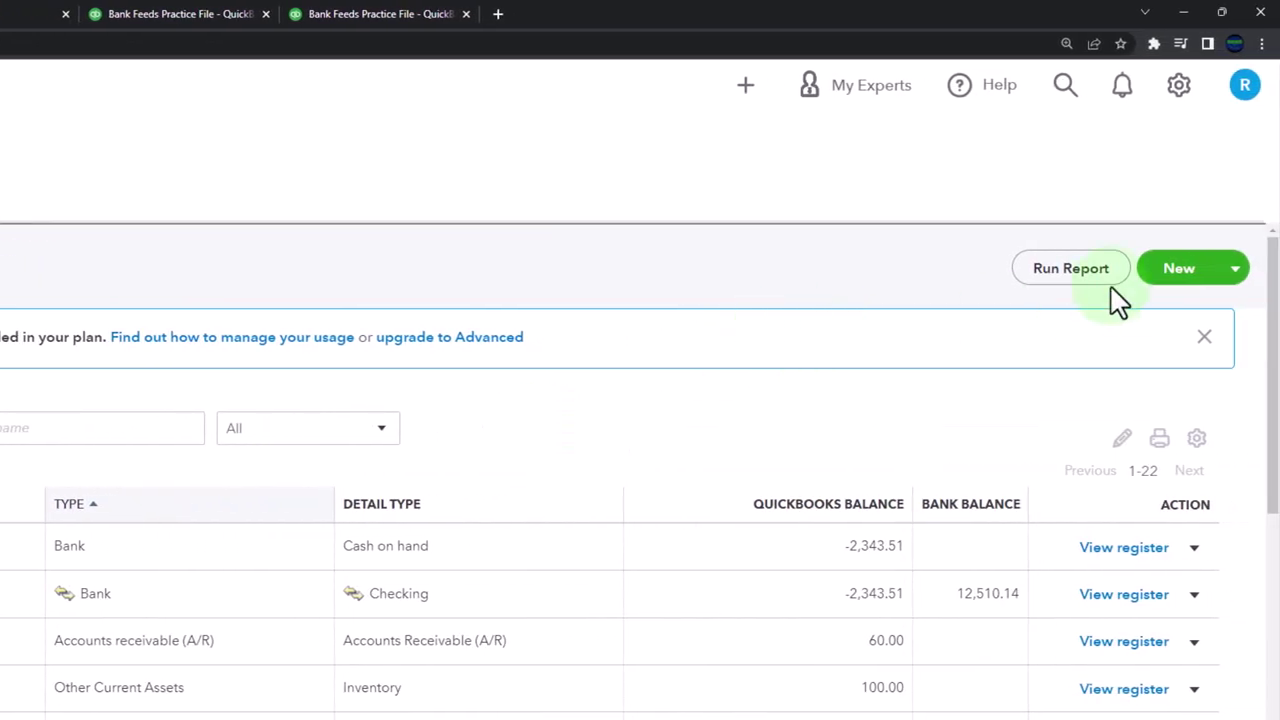
click(1195, 280)
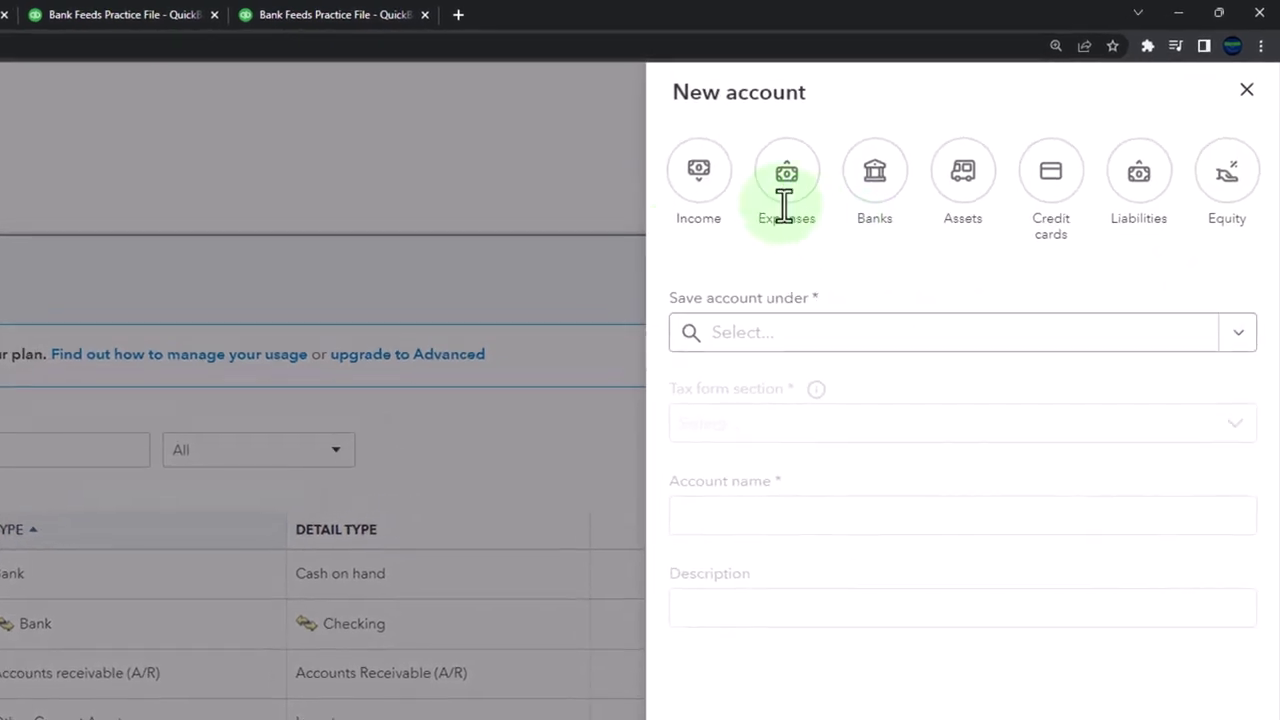
click(966, 180)
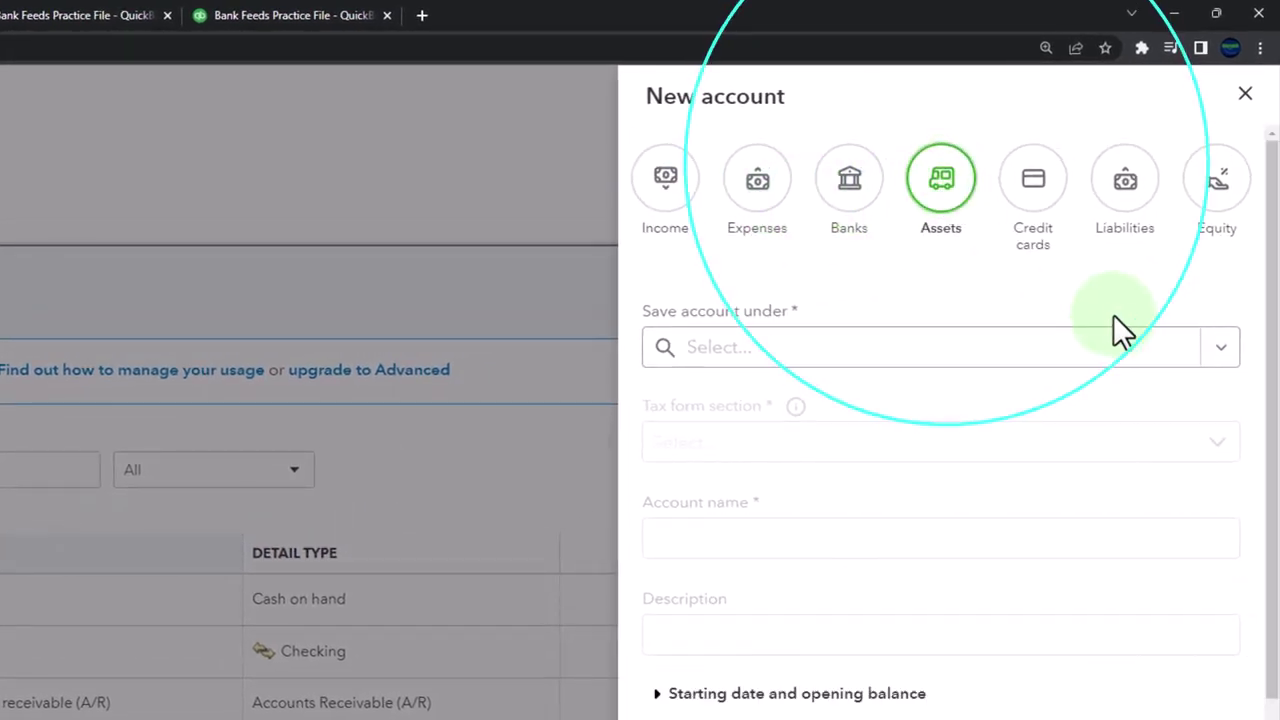
click(1220, 350)
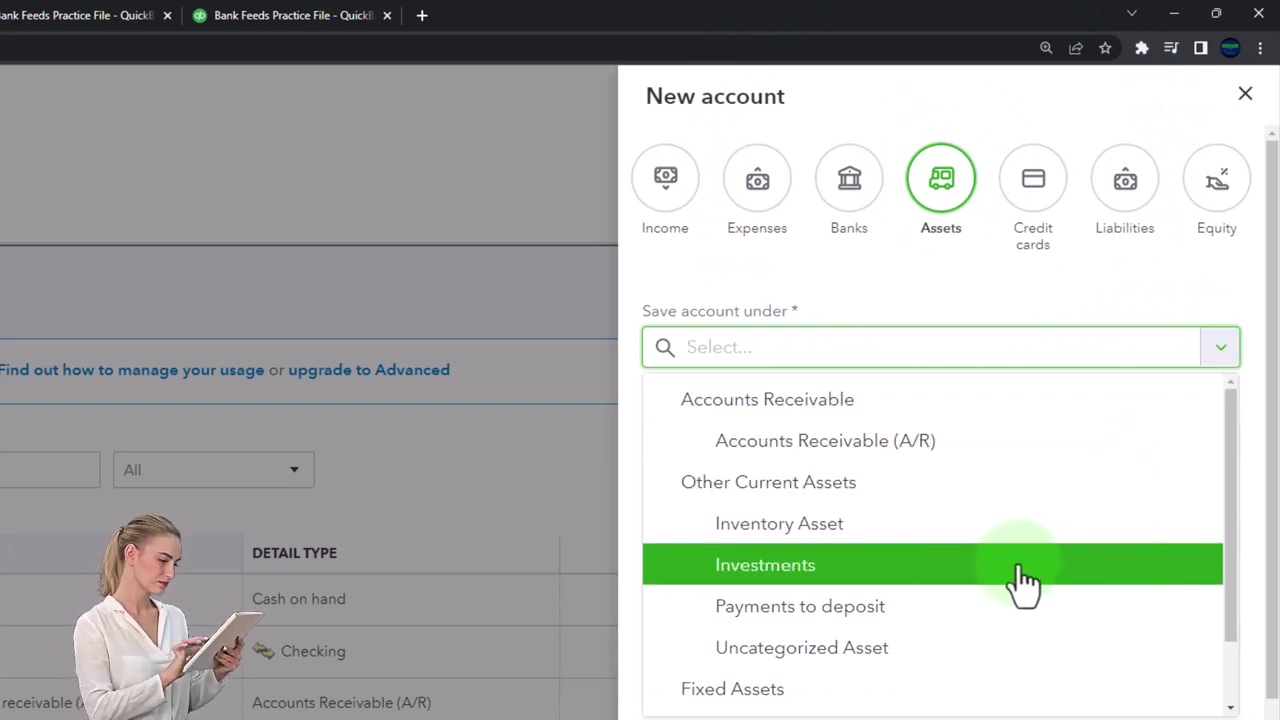
click(838, 582)
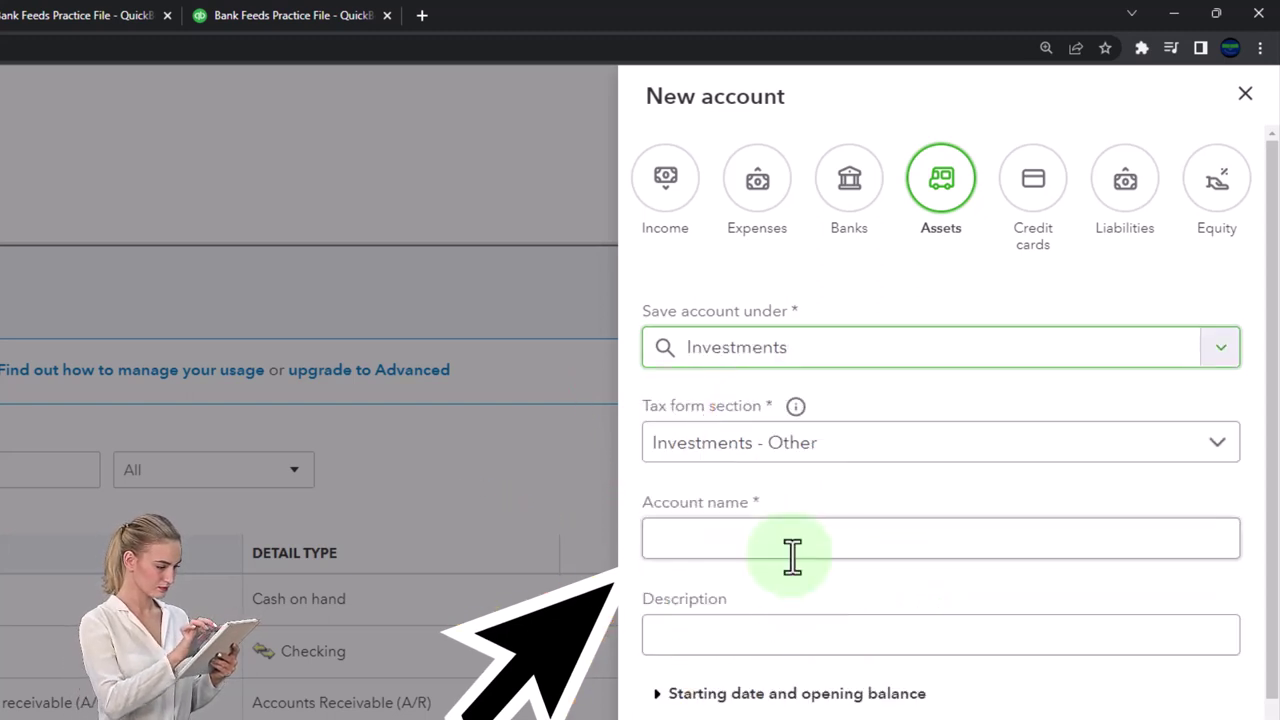
click(765, 540)
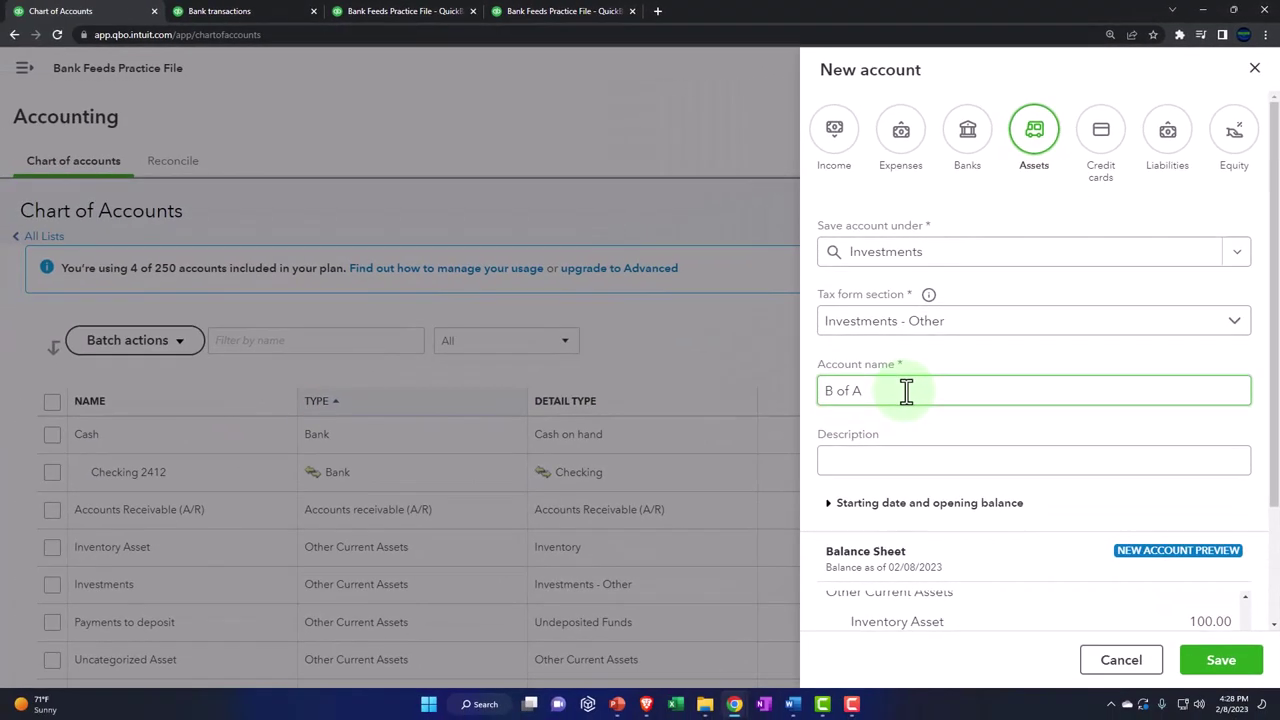
scroll(930, 430, down, 1)
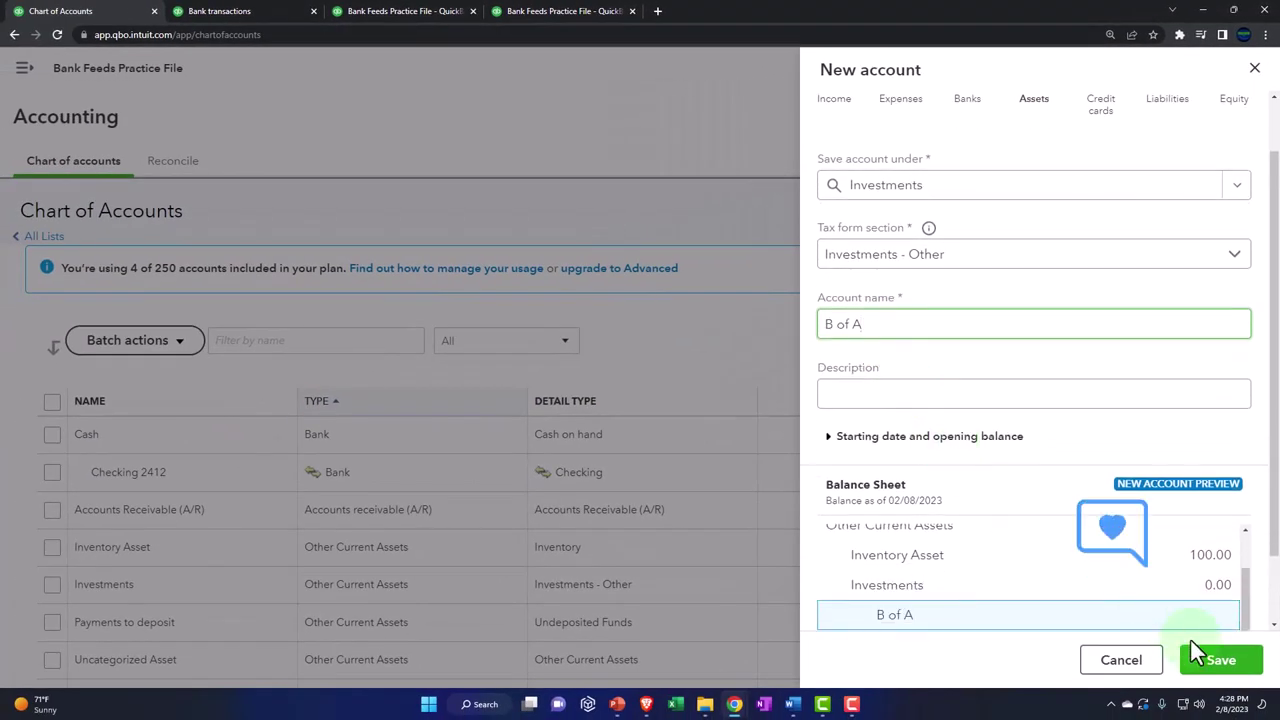
click(1217, 680)
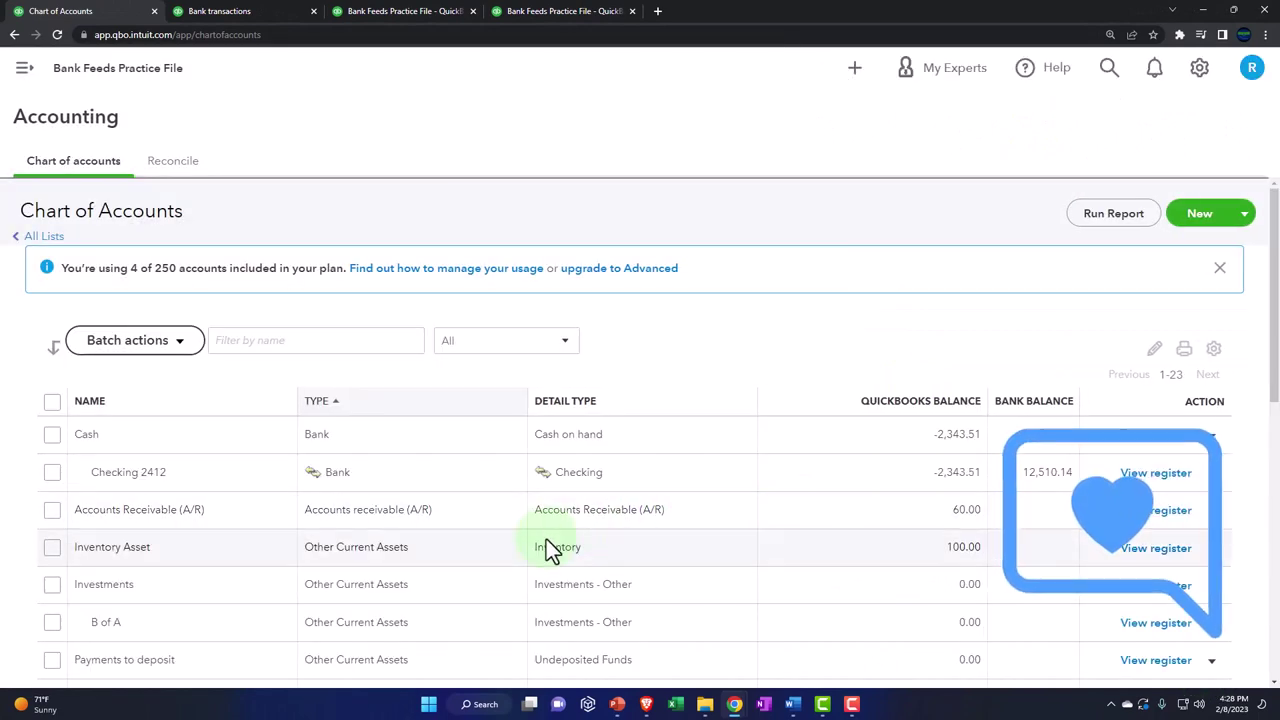
Step: Add an asset account named Primerica as a subaccount of Investments and save it
scroll(546, 539, down, 1)
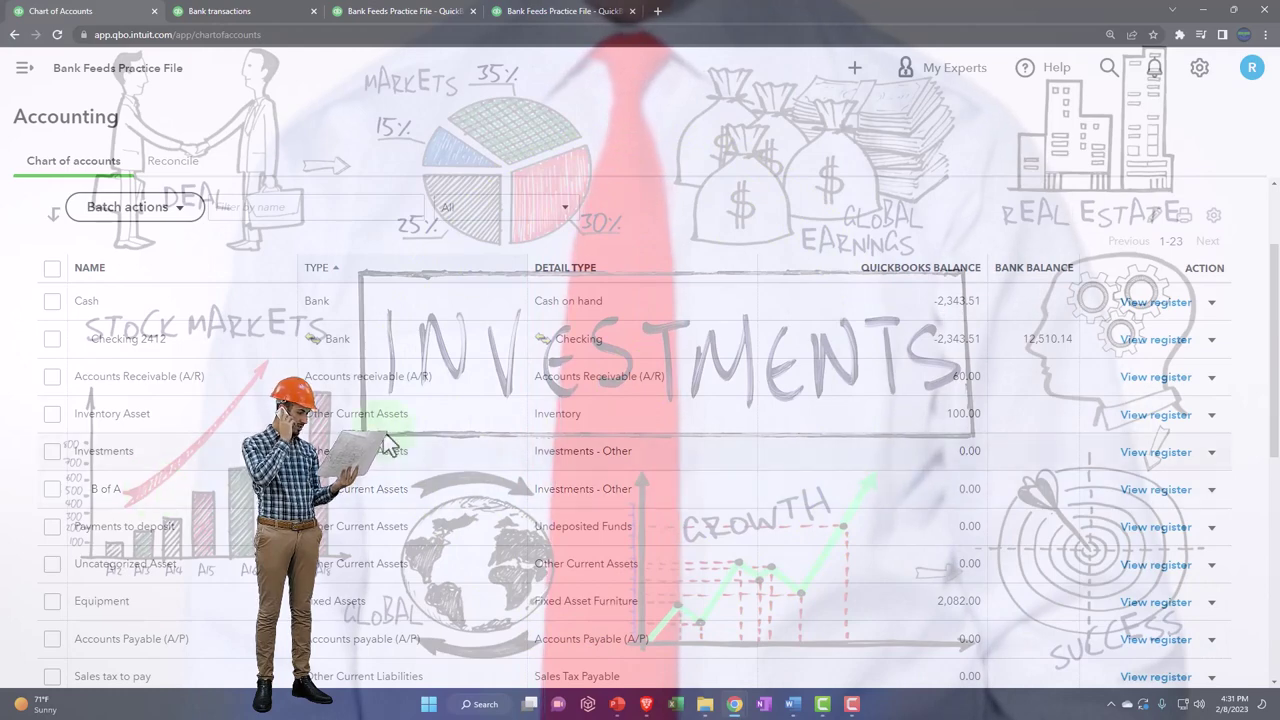
scroll(720, 410, up, 2)
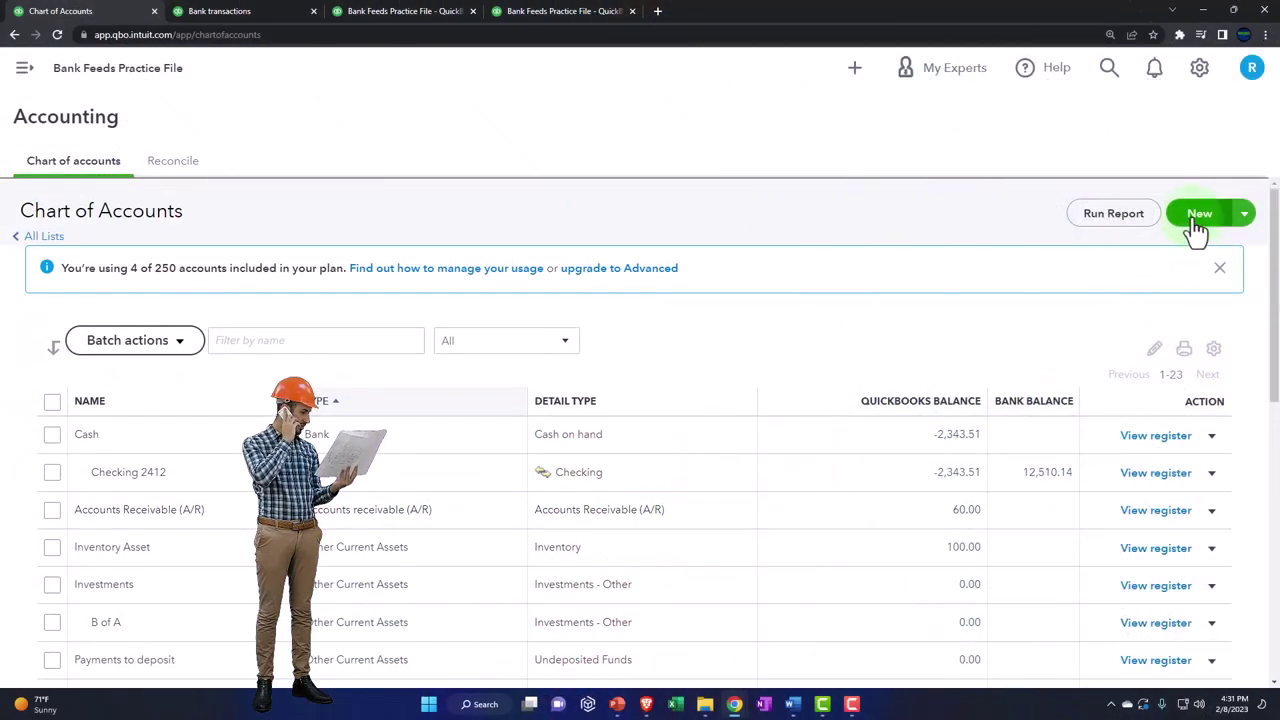
click(1199, 214)
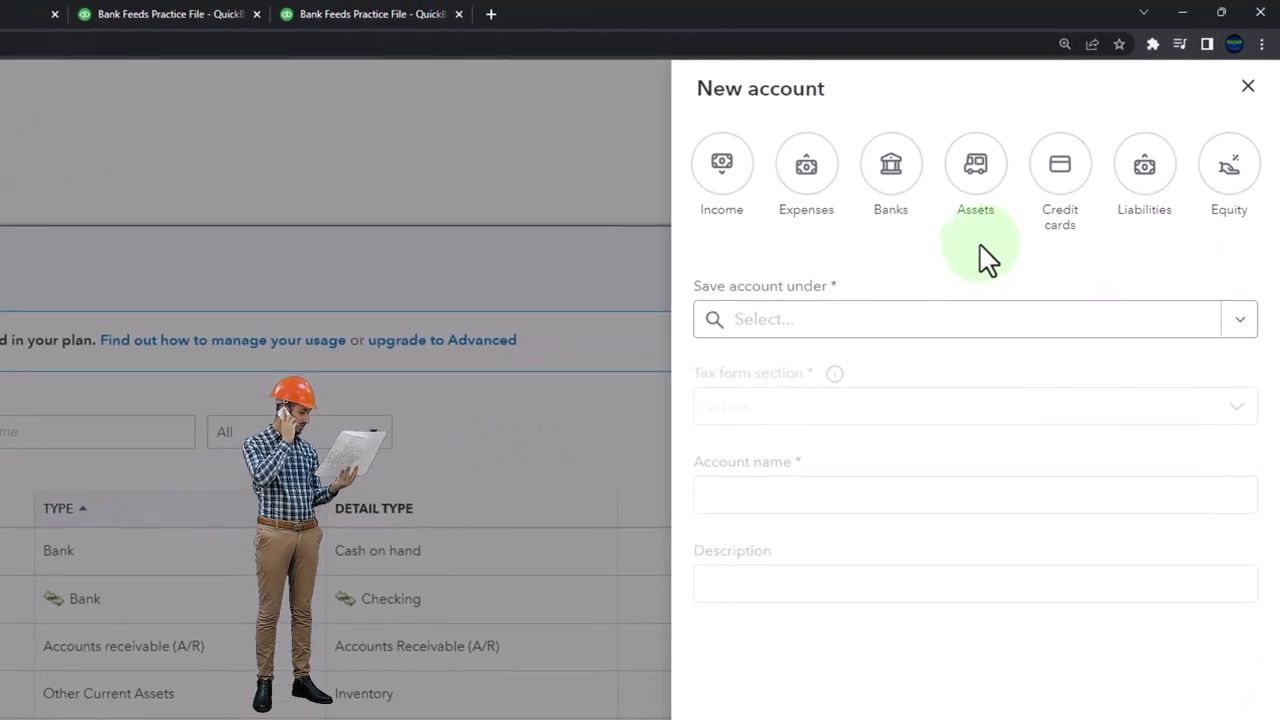
click(972, 168)
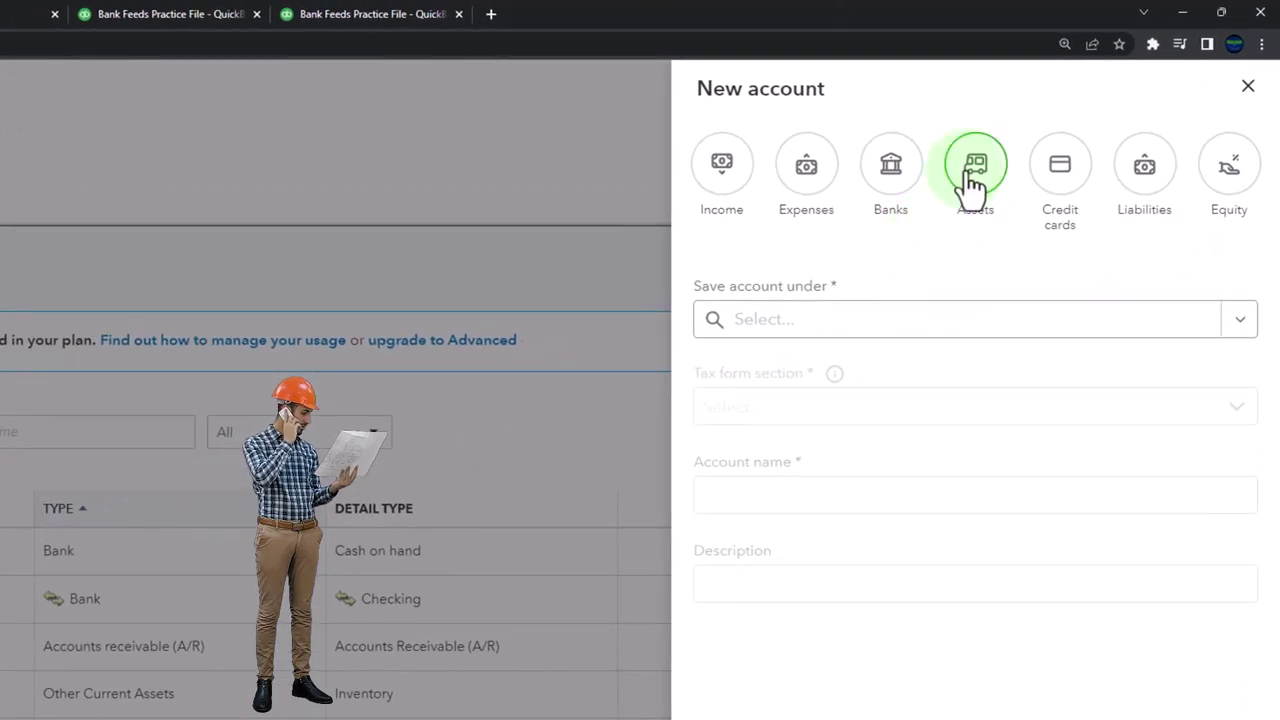
click(1222, 322)
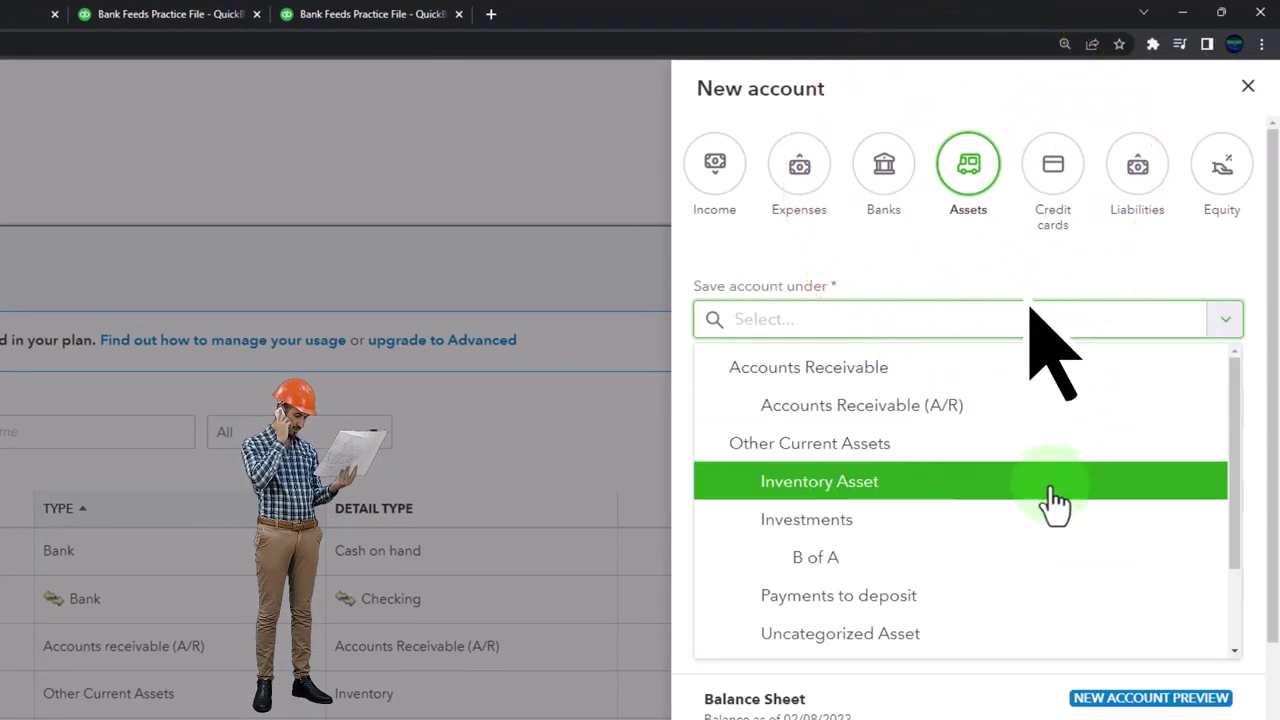
click(1045, 527)
click(808, 505)
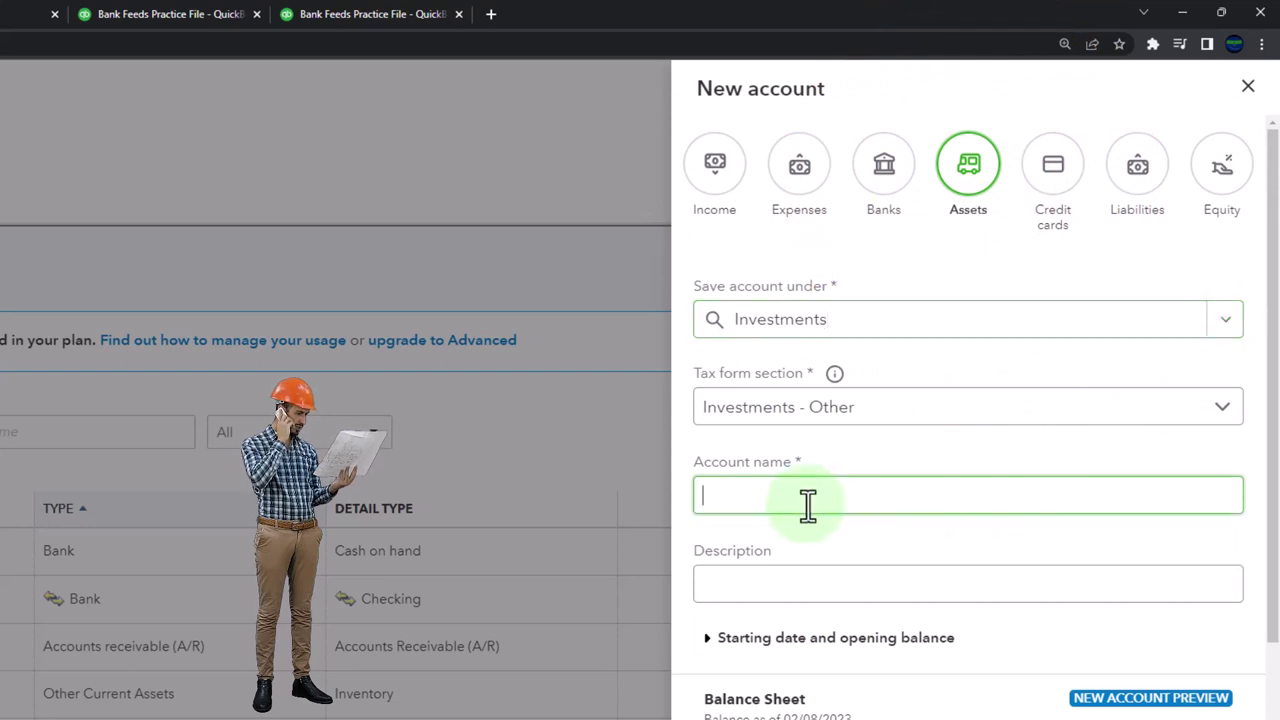
text(Primerica)
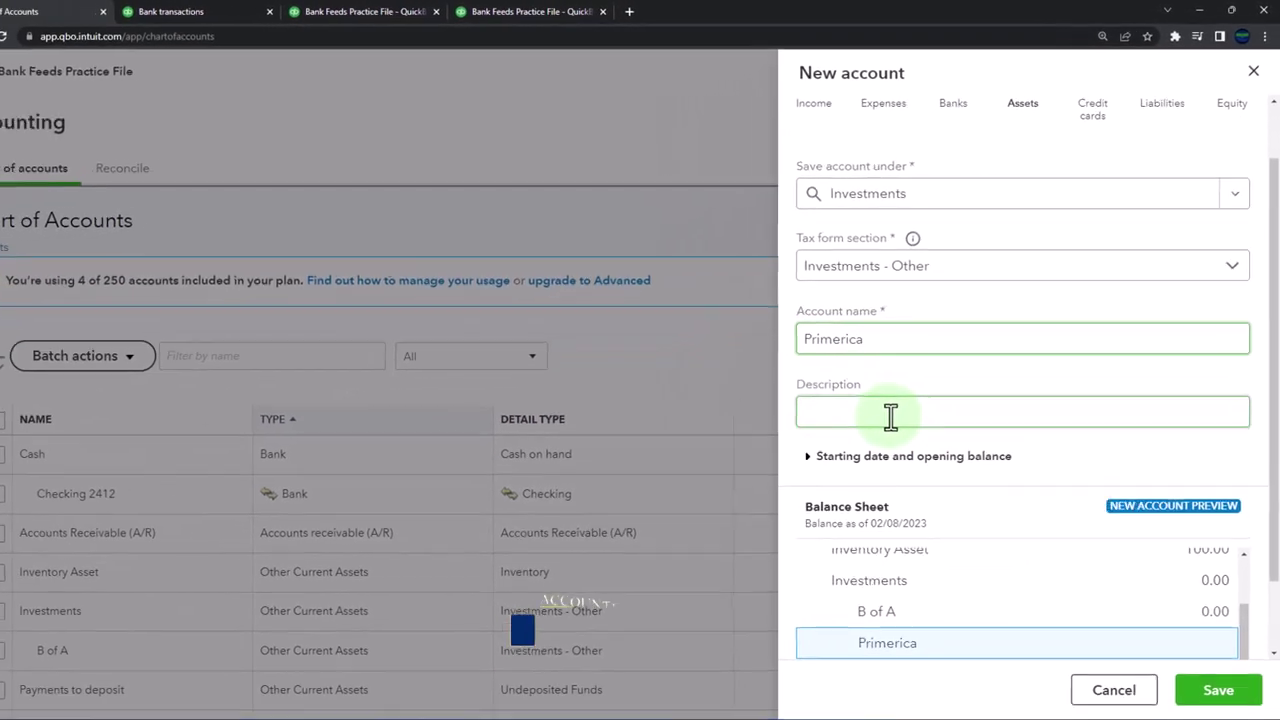
scroll(886, 419, down, 1)
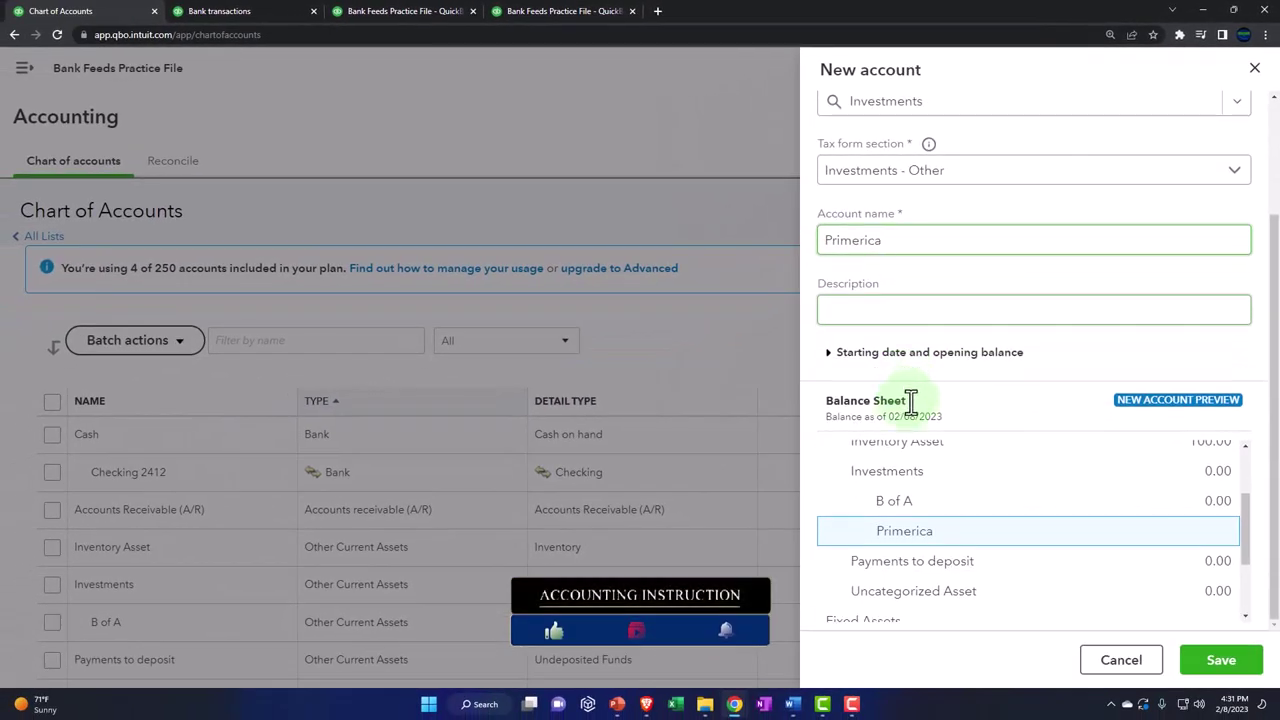
click(1210, 661)
scroll(557, 566, down, 2)
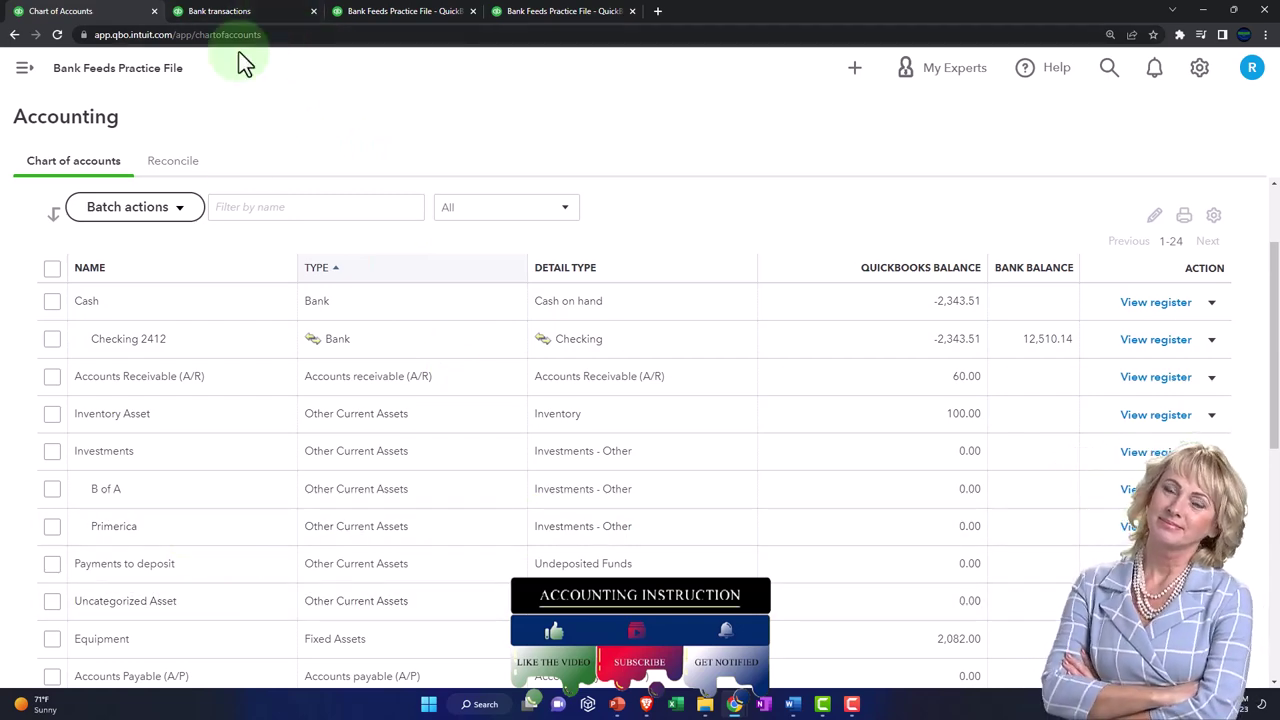
Step: Examine the current and fixed assets in the 2022 Balance Sheet report at an enlarged size
click(237, 14)
click(338, 13)
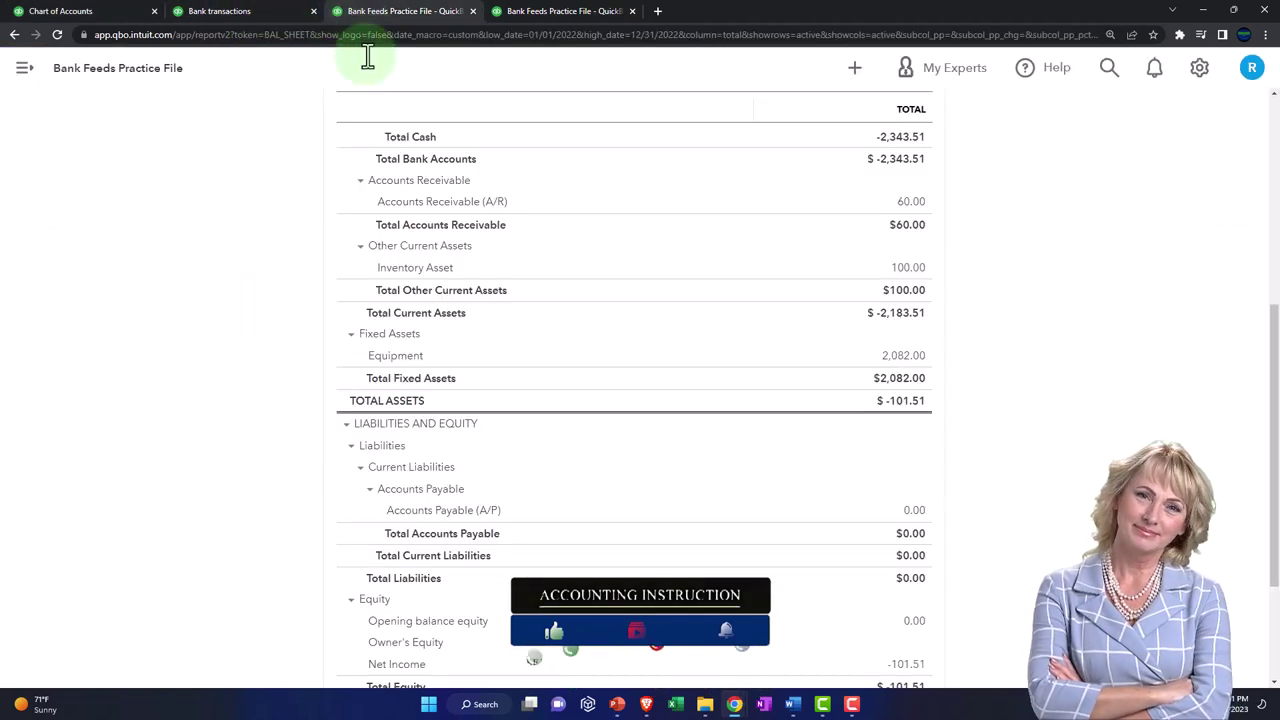
key(ctrl+plus)
key(ctrl+plus)
key(ctrl+plus)
key(ctrl+plus)
key(ctrl+plus)
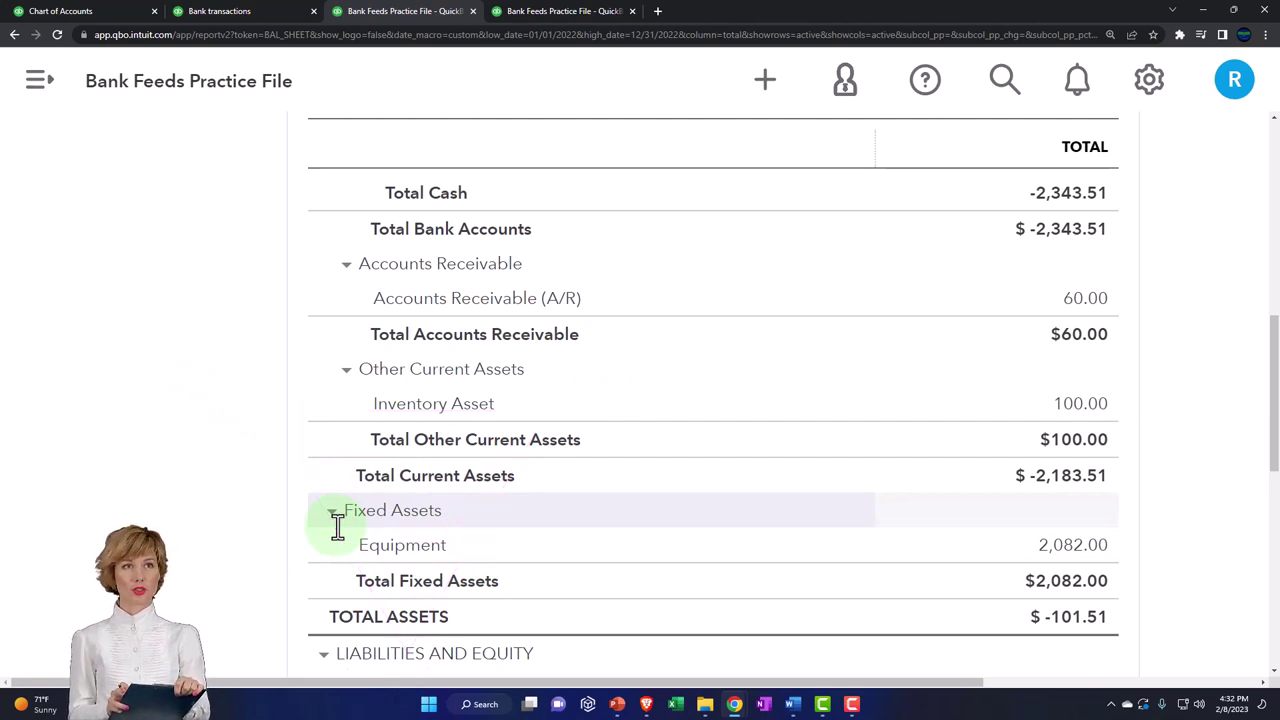
key(ctrl+plus)
key(ctrl+plus)
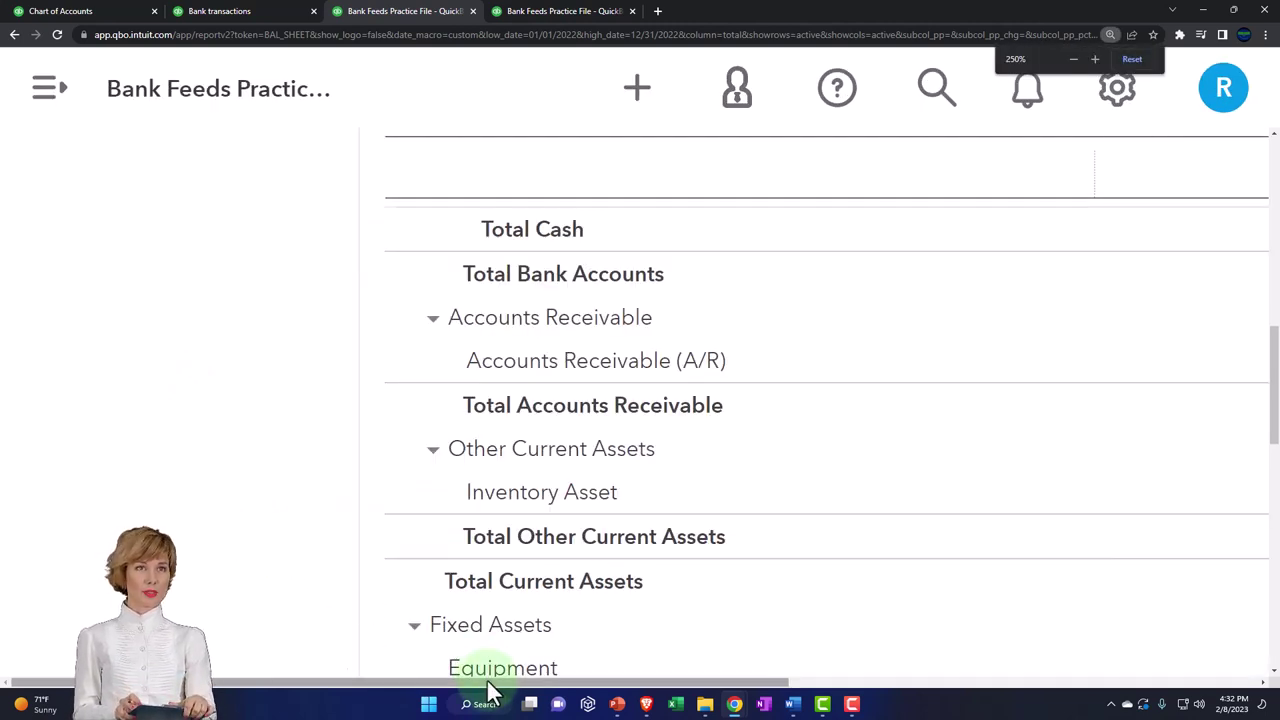
drag(593, 686, 660, 688)
scroll(488, 615, down, 1)
scroll(488, 615, down, 1)
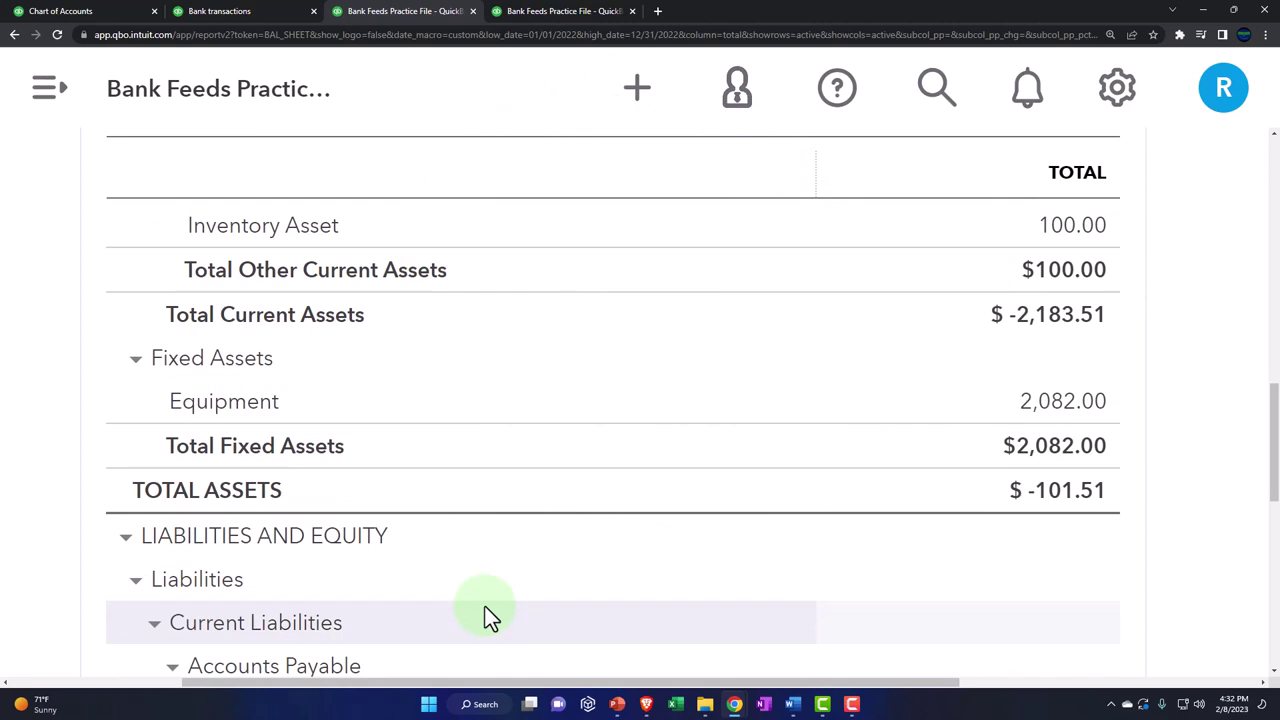
scroll(488, 615, up, 1)
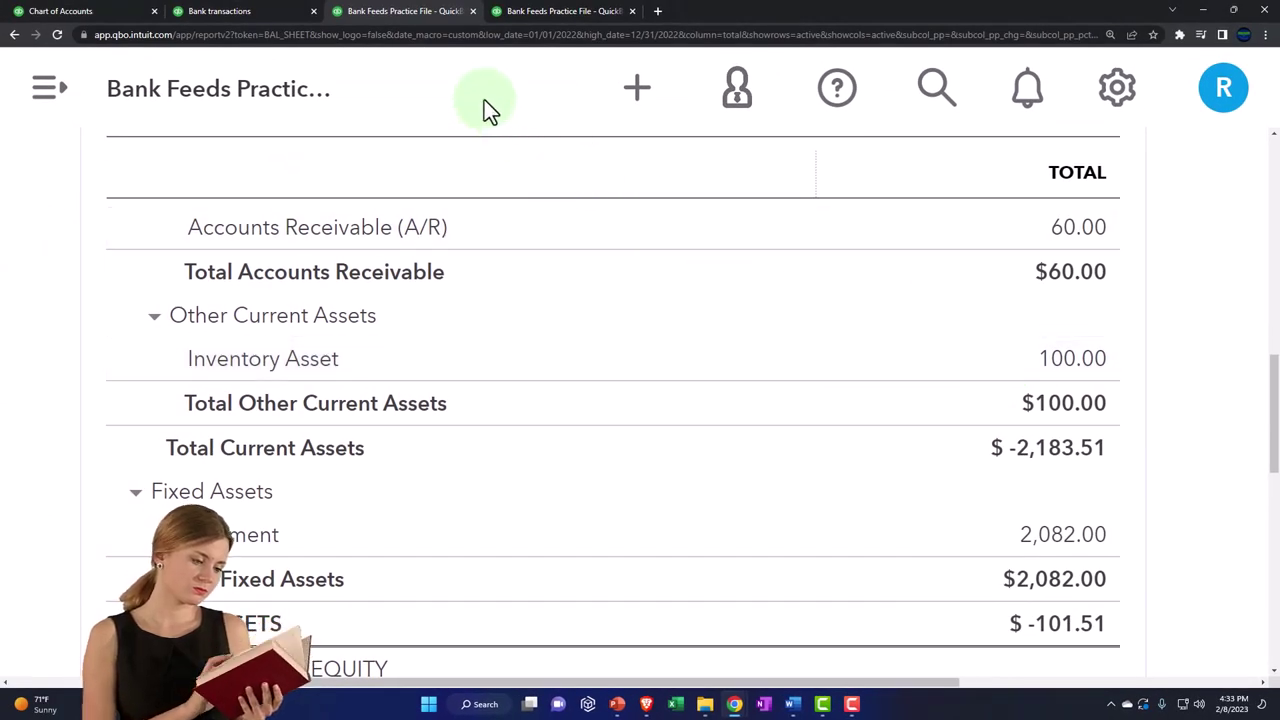
Step: Glance at the Profit and Loss report and review the Balance Sheet down to its liabilities and equity
click(530, 12)
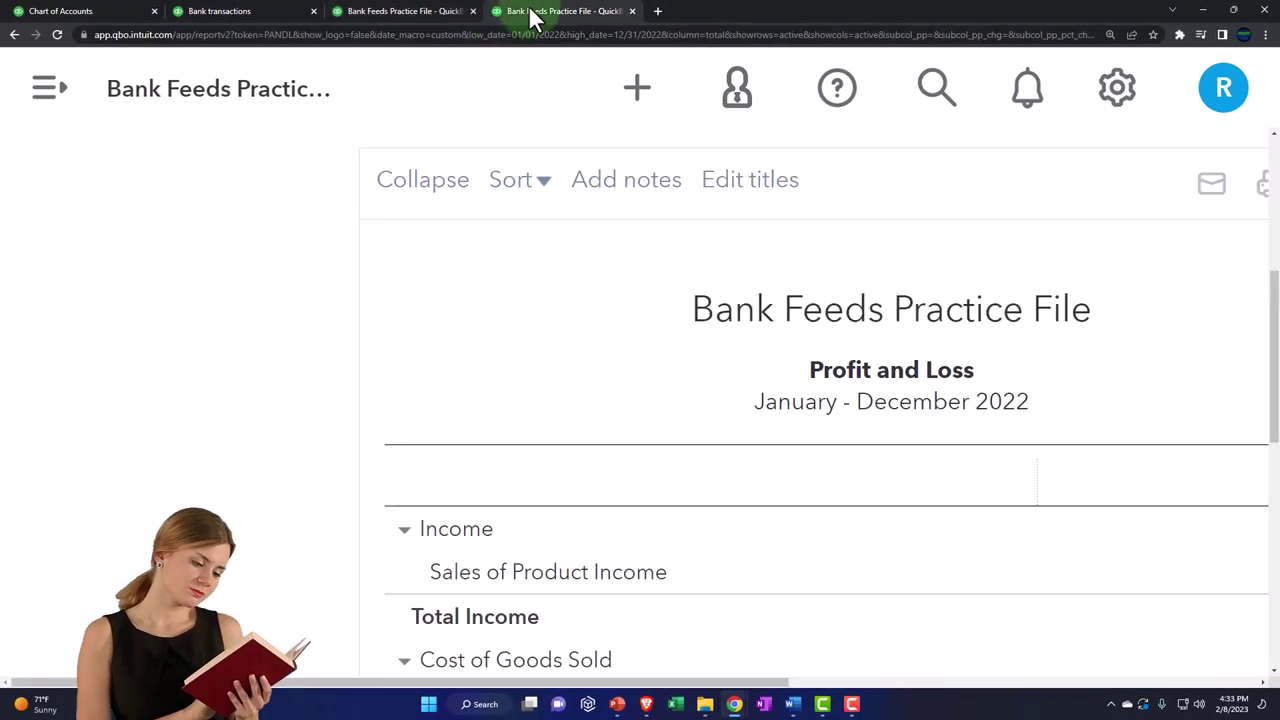
click(432, 12)
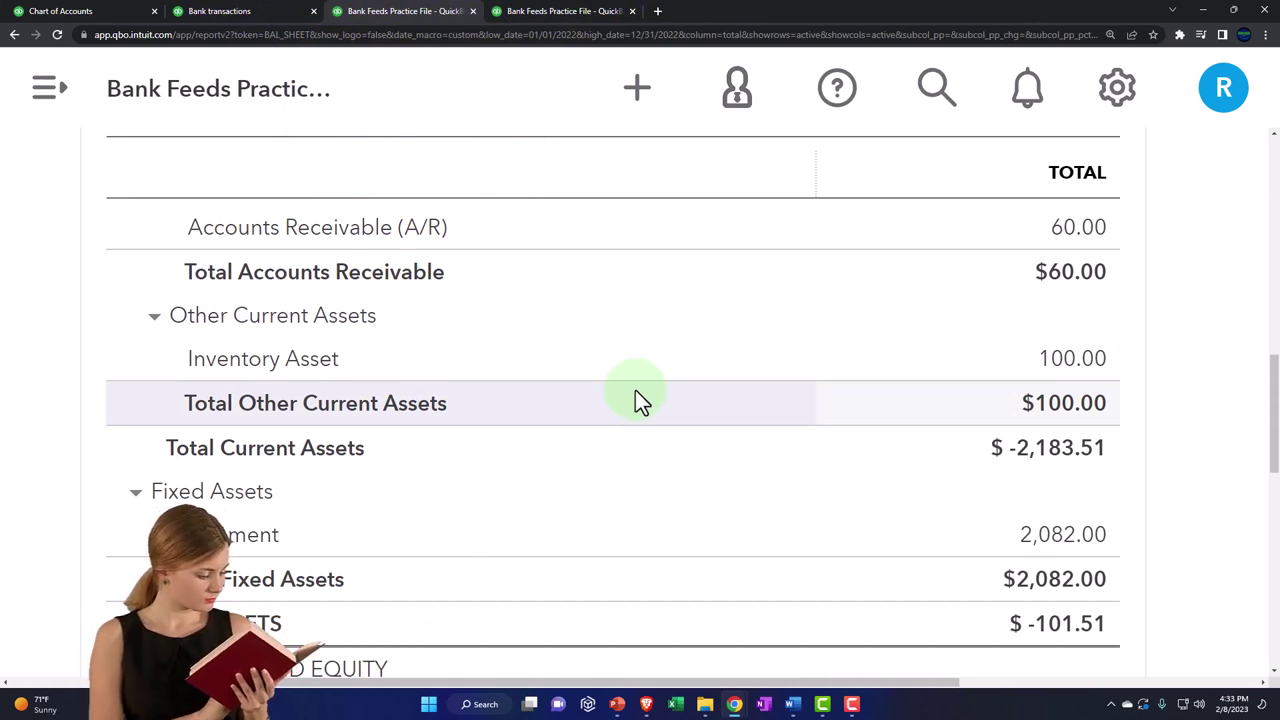
click(636, 392)
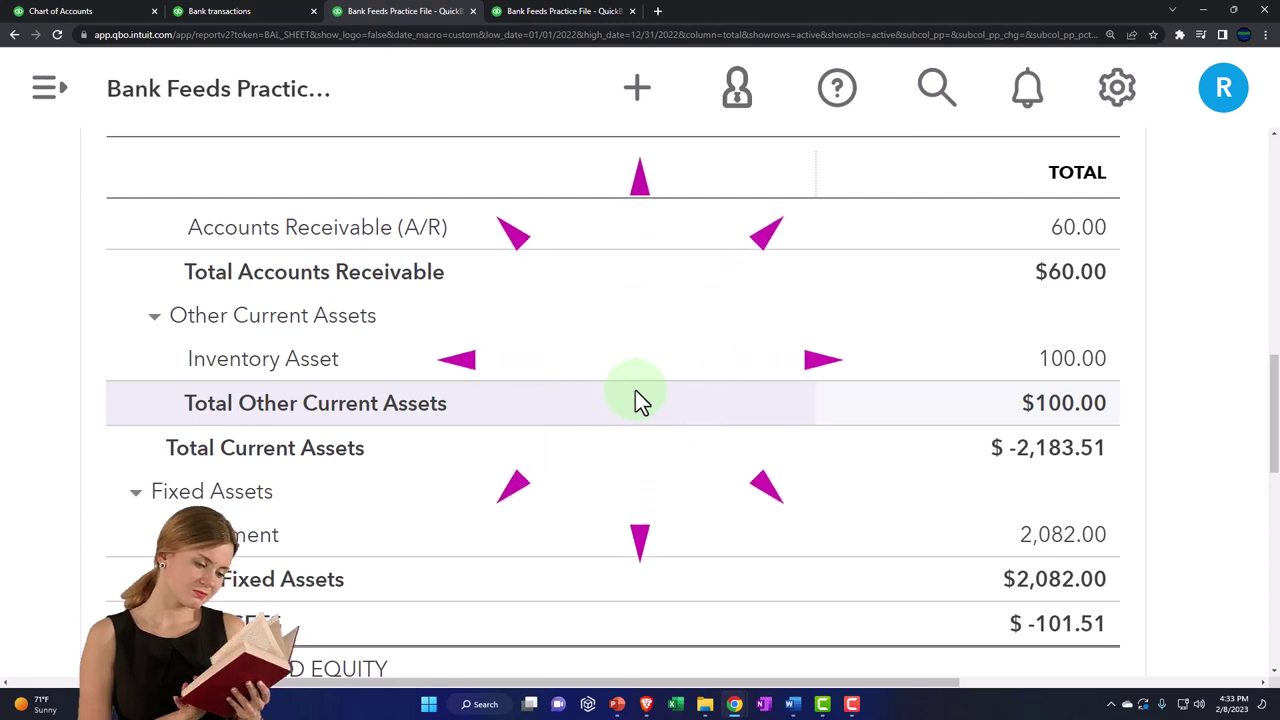
key(ctrl+minus)
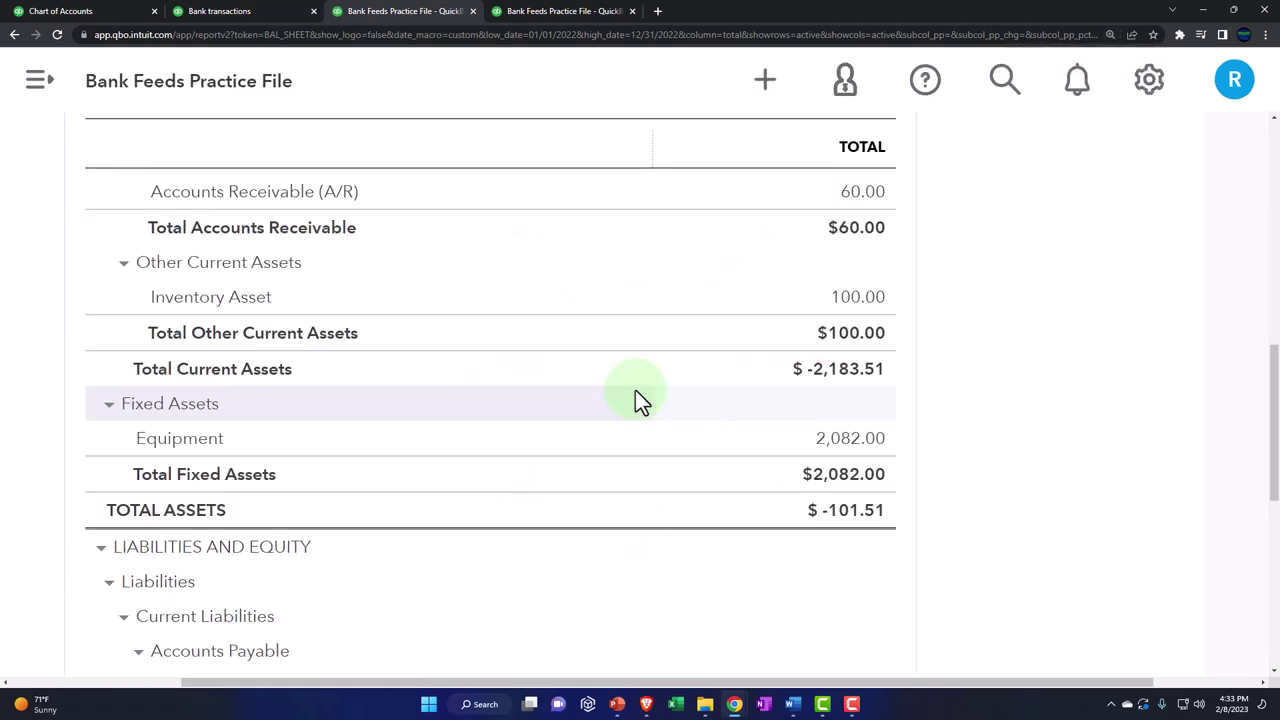
scroll(636, 392, down, 5)
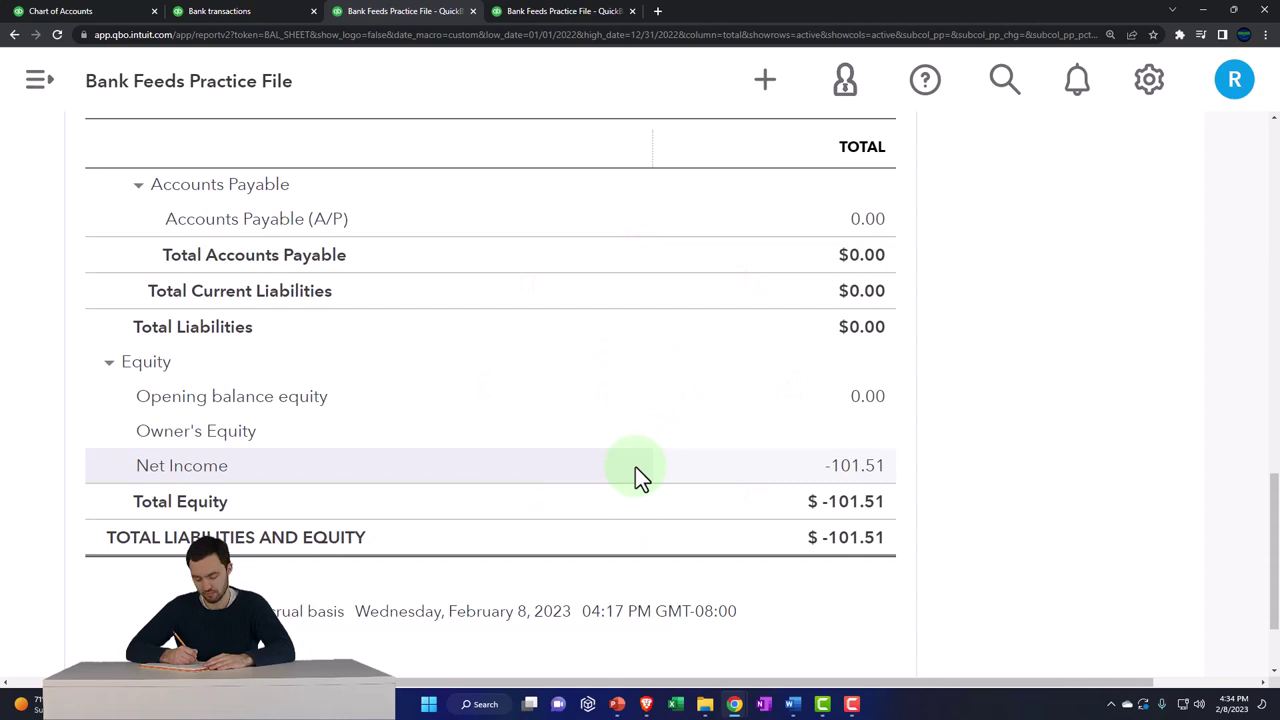
scroll(635, 466, up, 4)
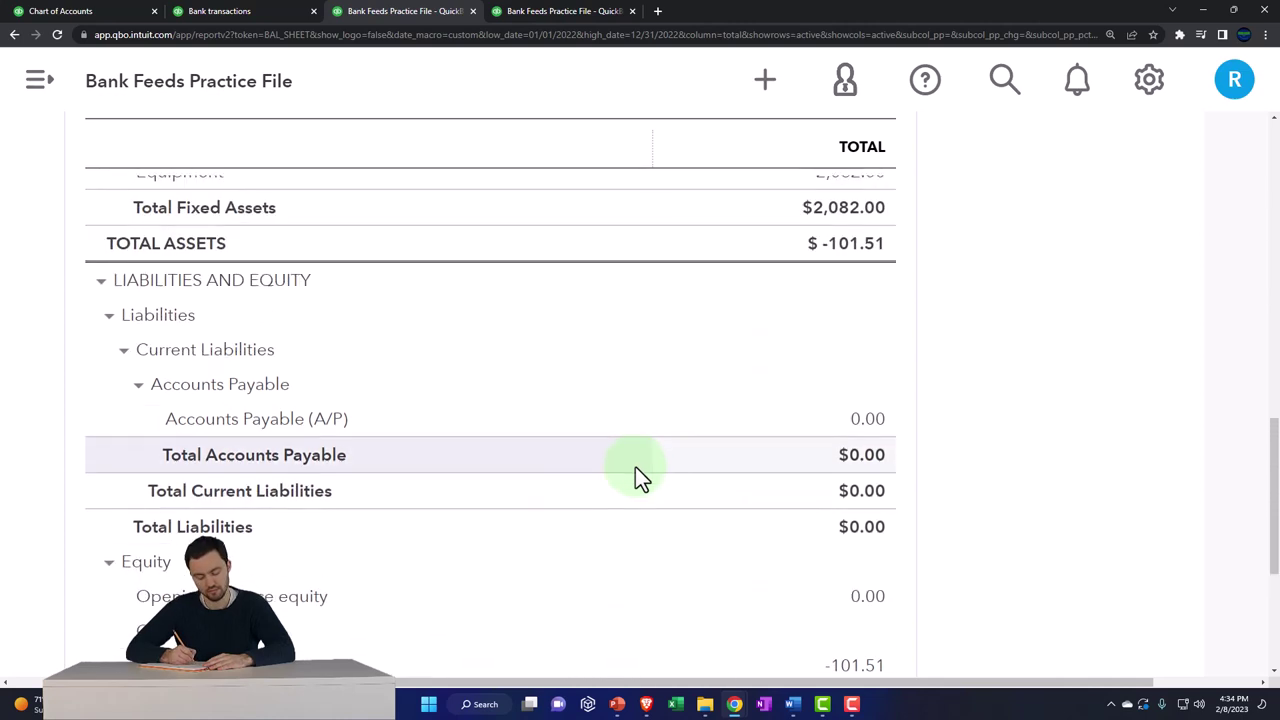
scroll(640, 478, up, 1)
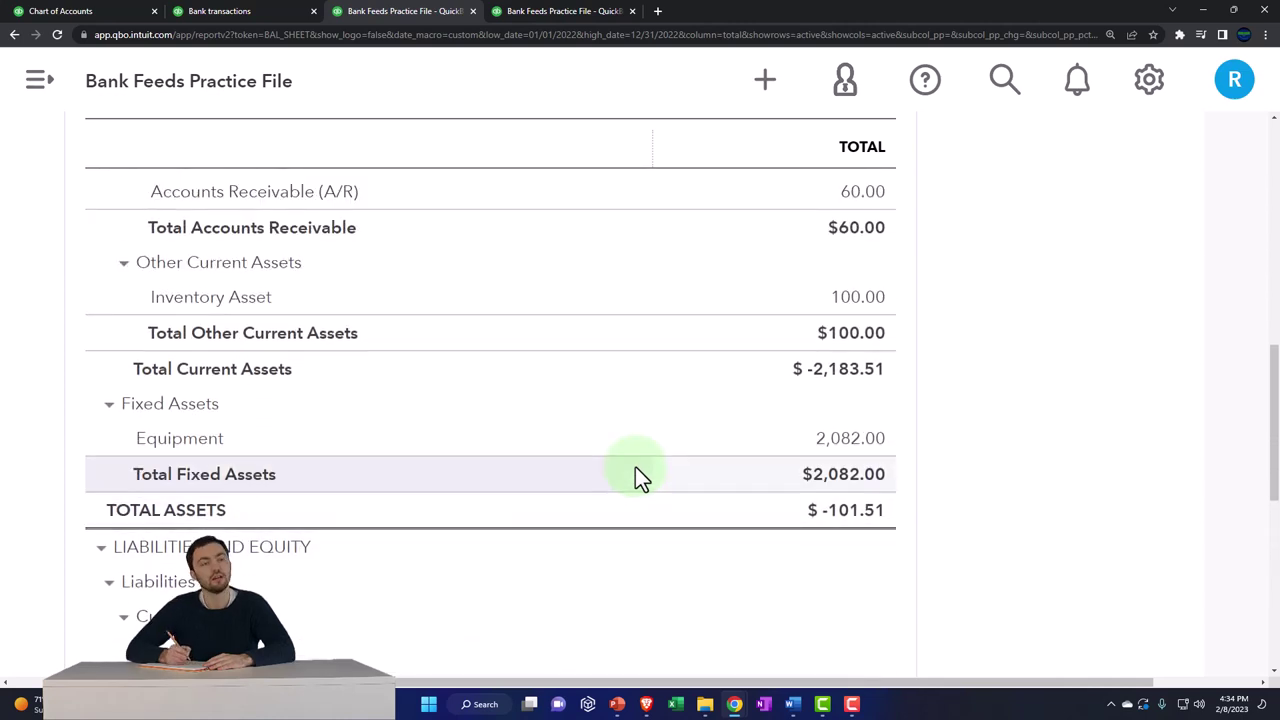
scroll(640, 478, up, 1)
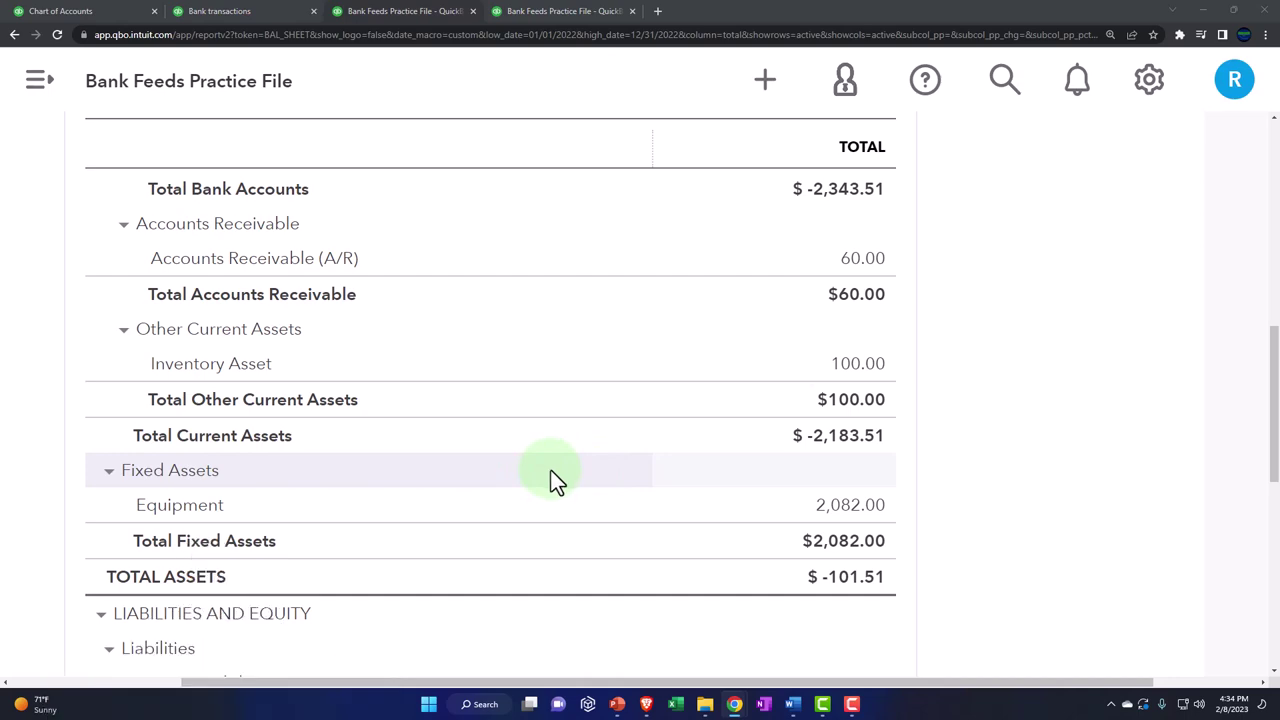
Step: Return to the Chart of Accounts and open the register of the Primerica subaccount
click(111, 9)
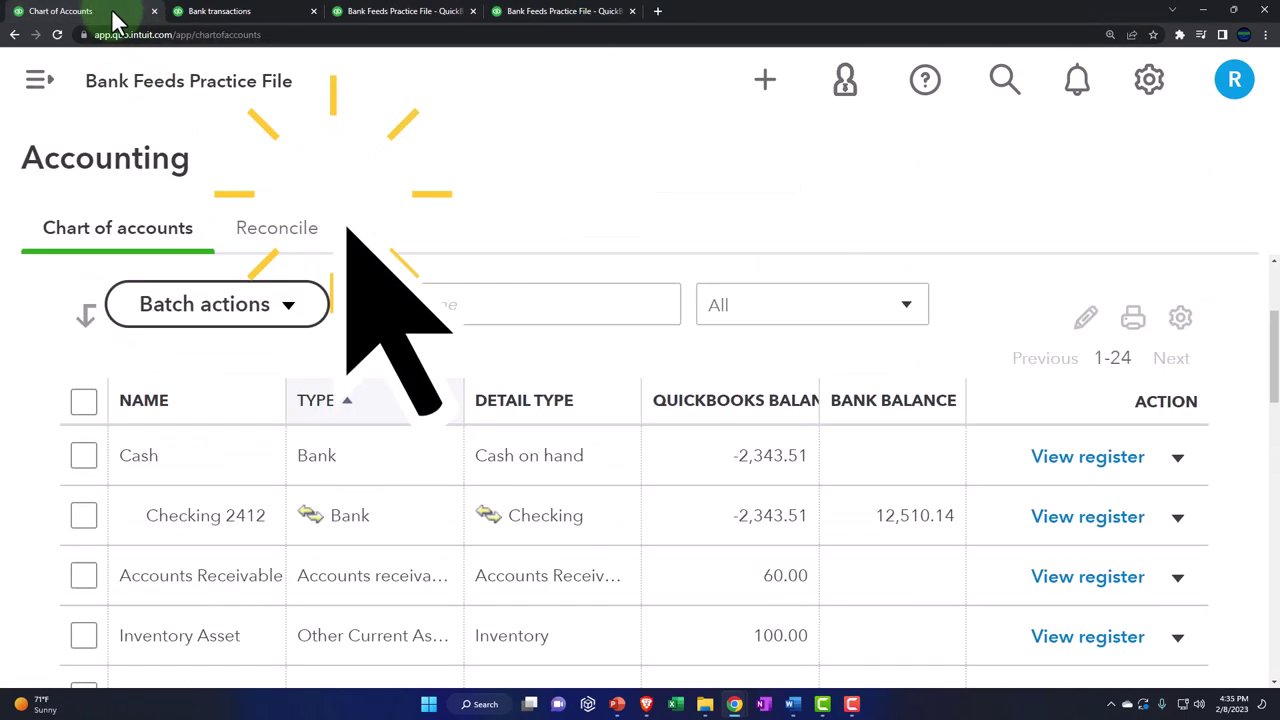
key(ctrl+minus)
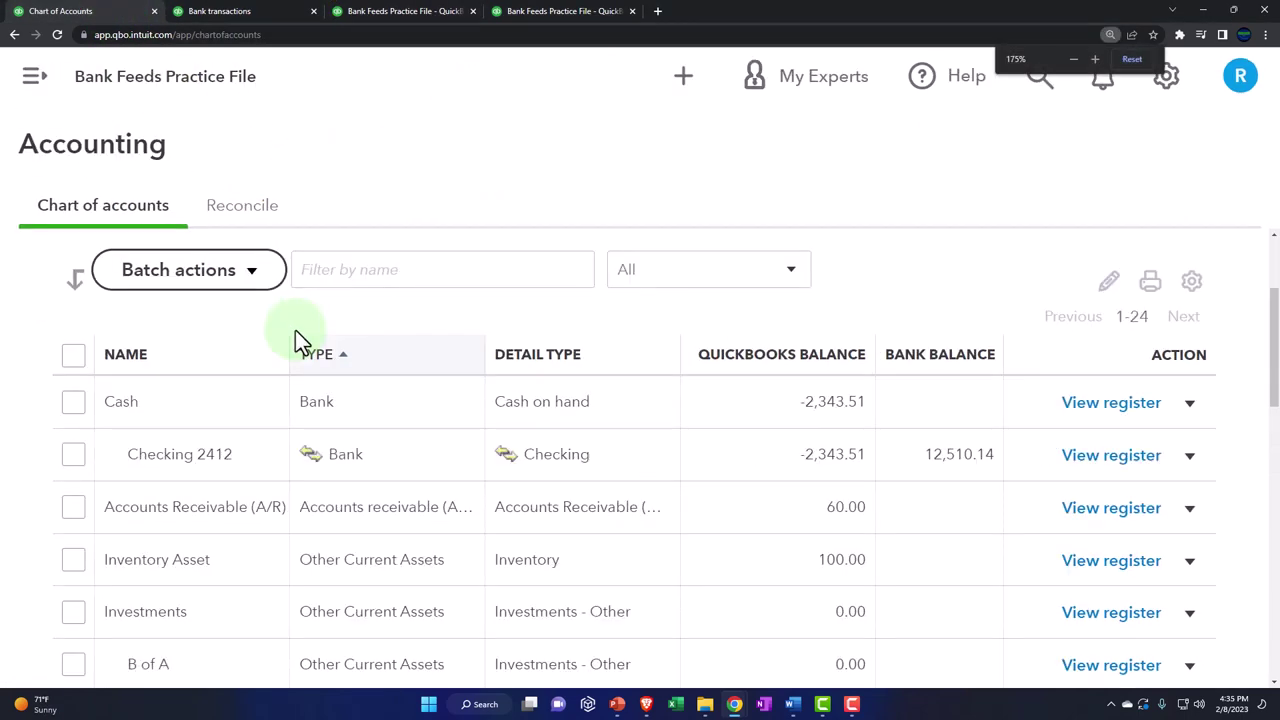
key(ctrl+minus)
scroll(295, 330, down, 2)
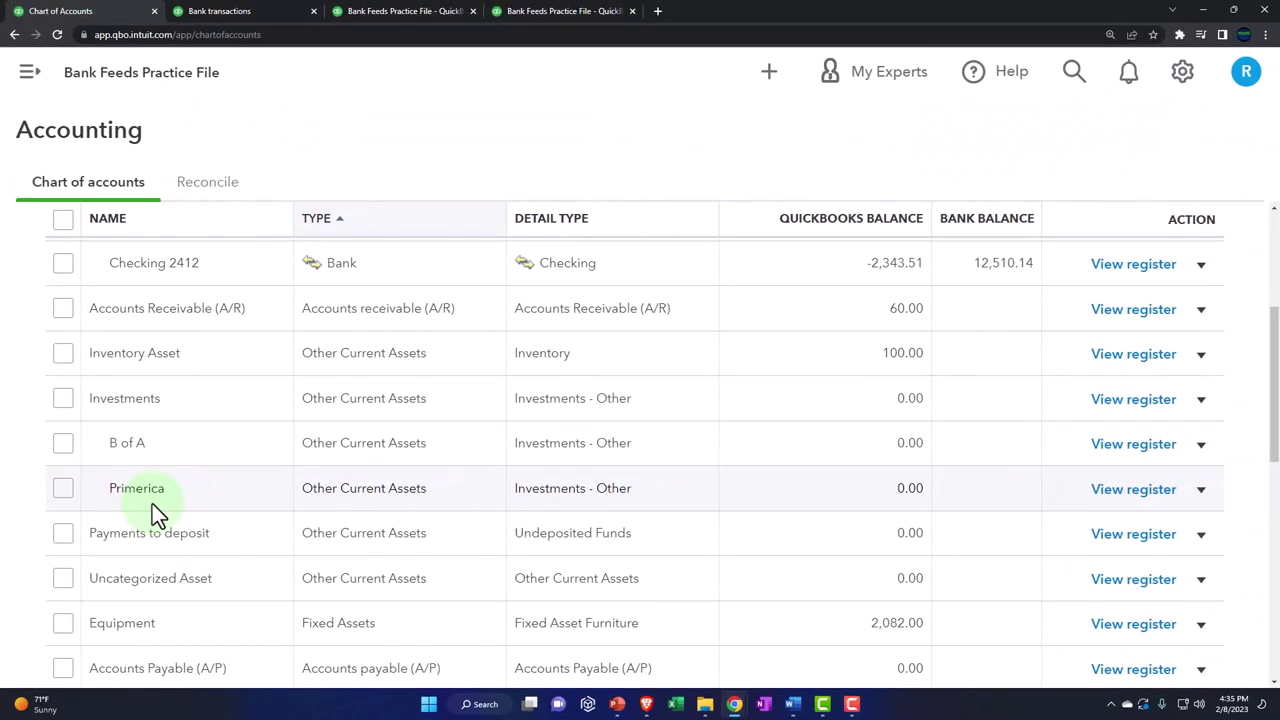
click(1143, 500)
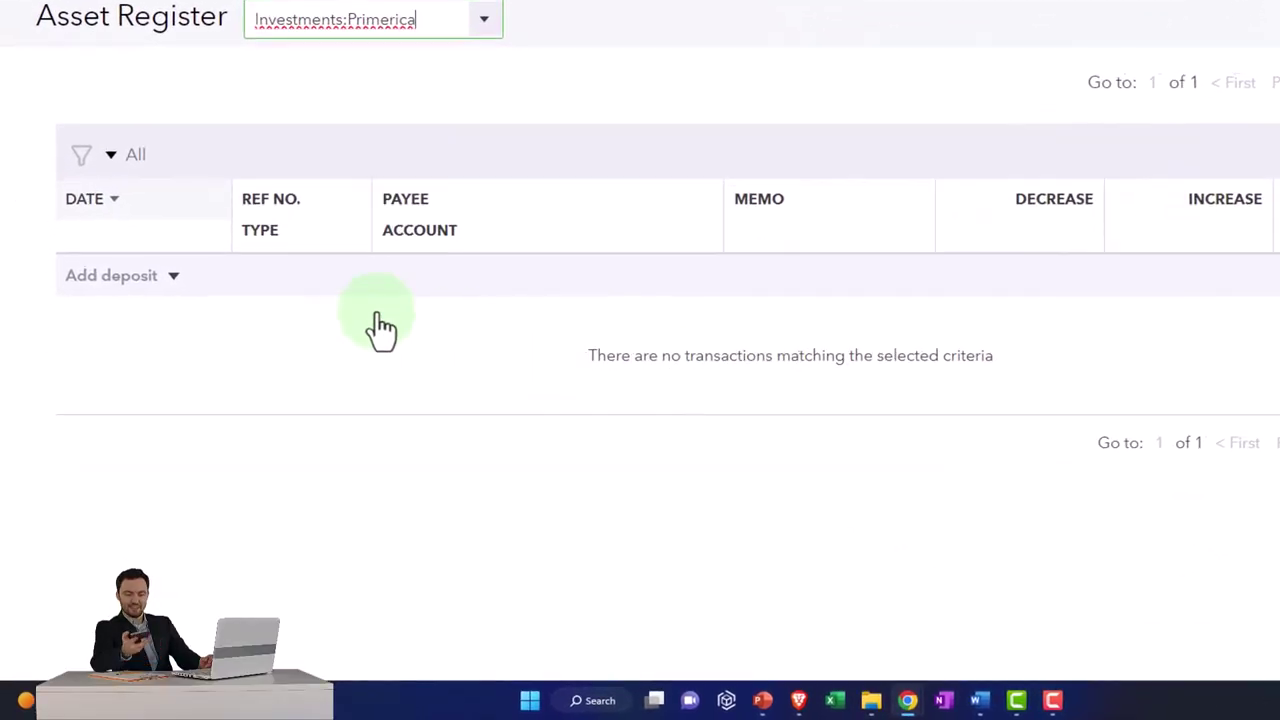
Step: Start a deposit in the Primerica register dated 12/31/2021 with the memo Beg Balance
click(173, 275)
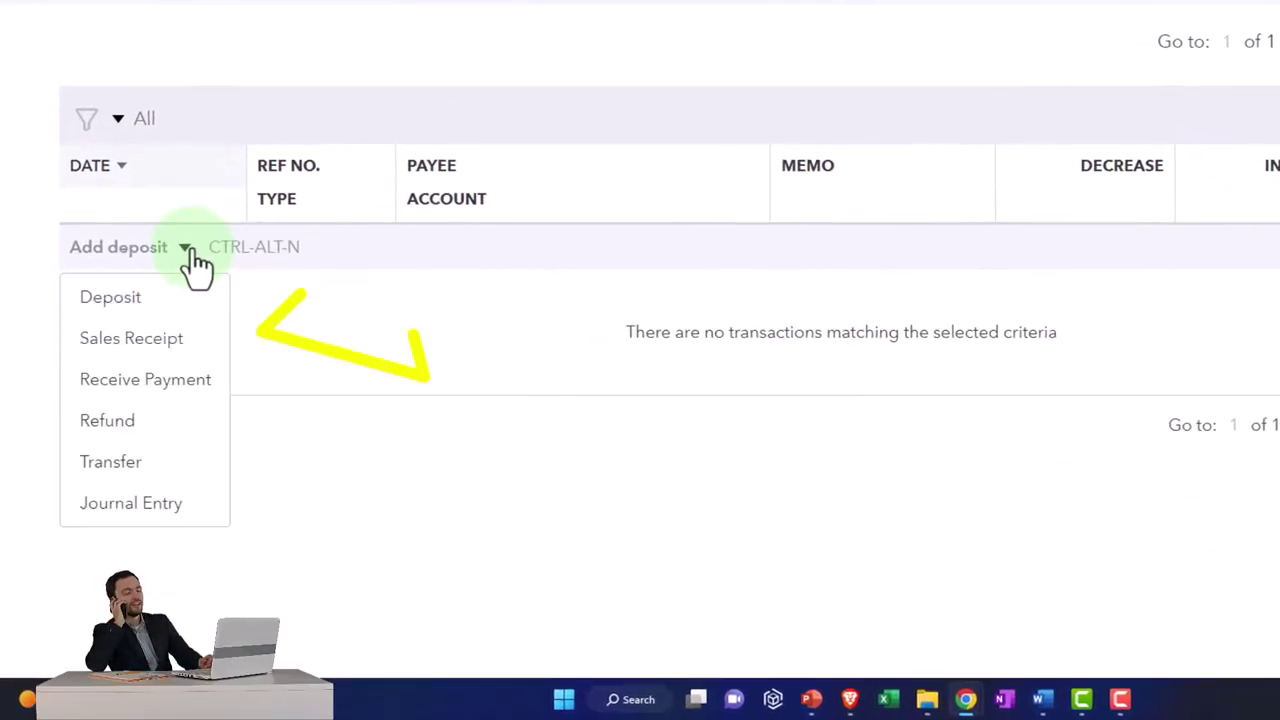
click(126, 305)
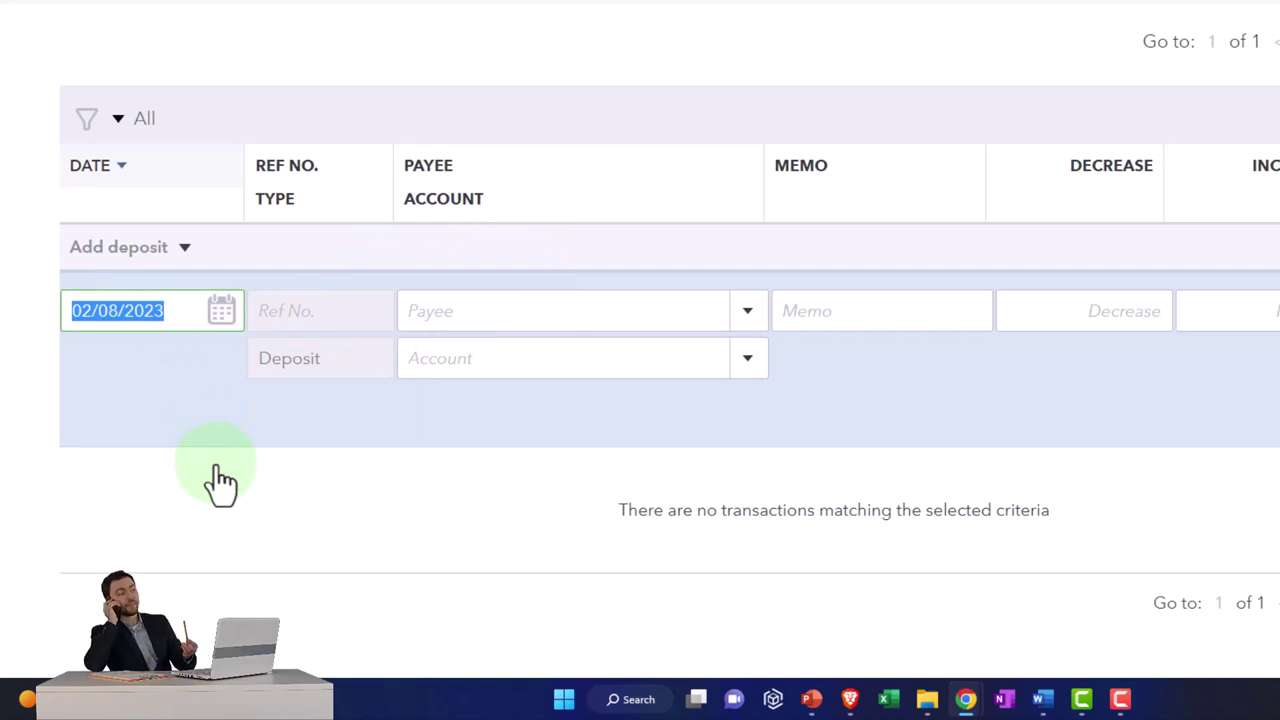
text(123121)
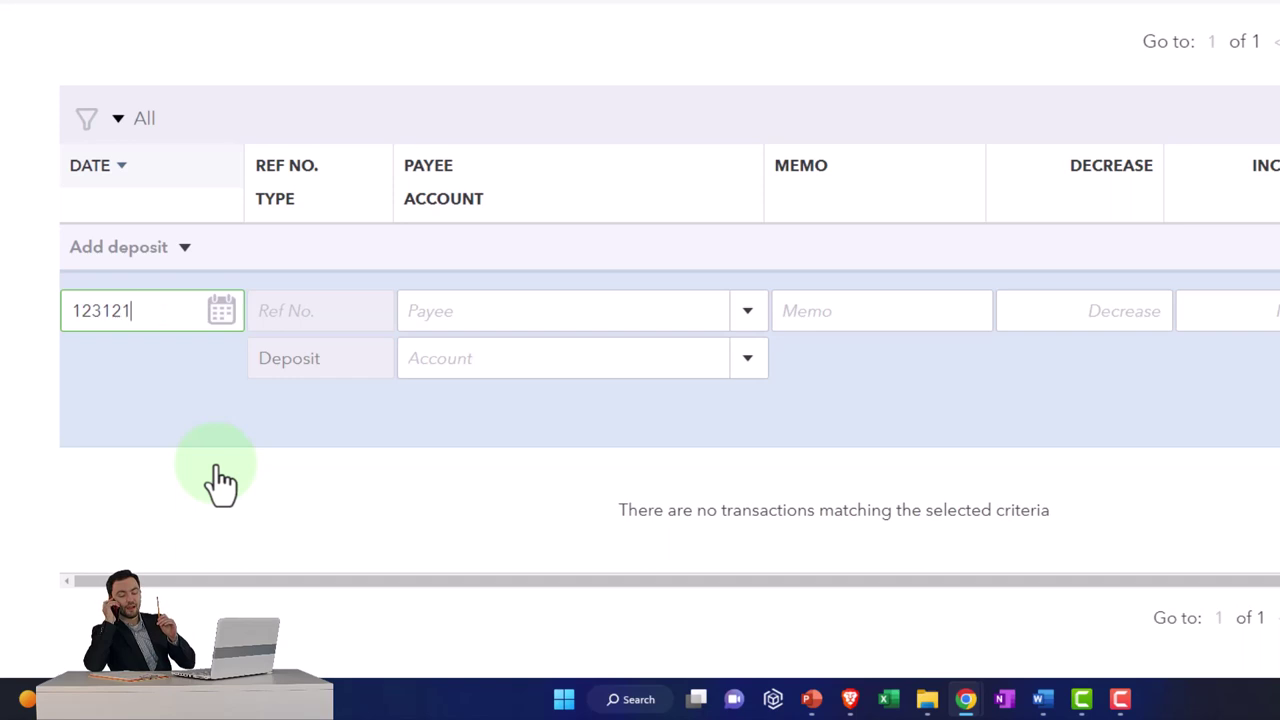
key(Tab)
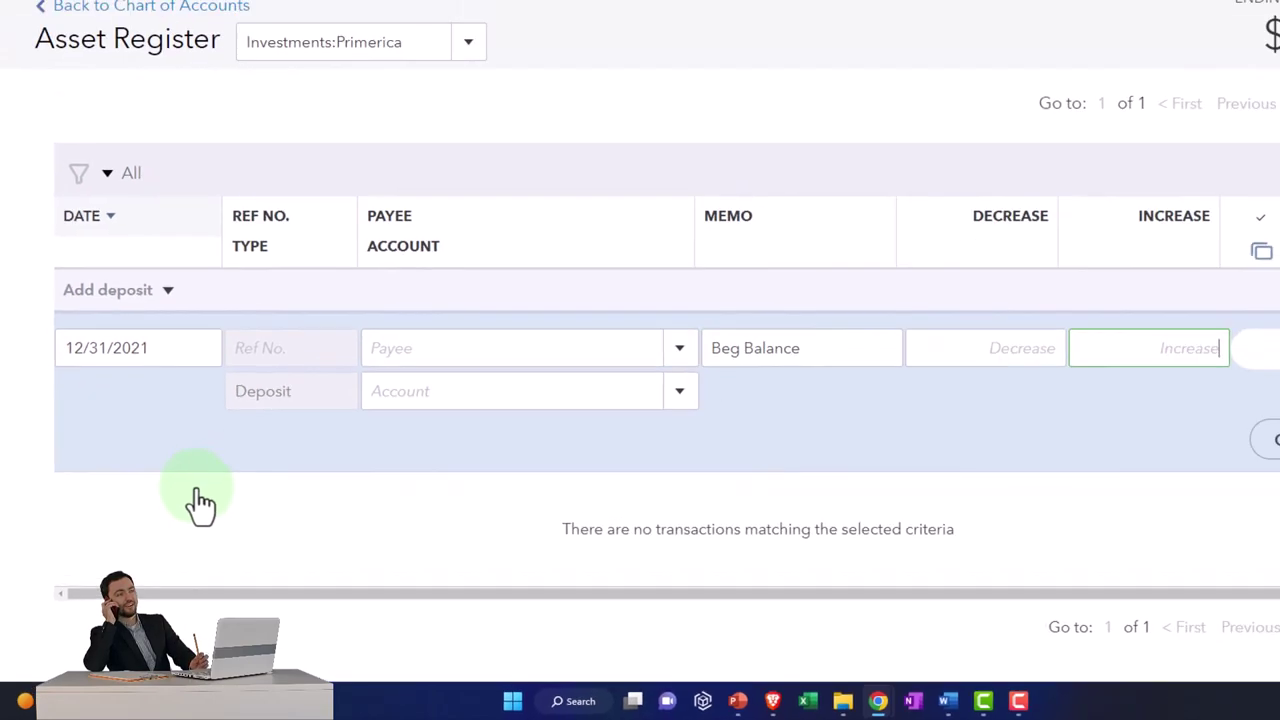
Step: Set the deposit's increase to 10,000.00 and assign it to the Owner's Equity account
text(100)
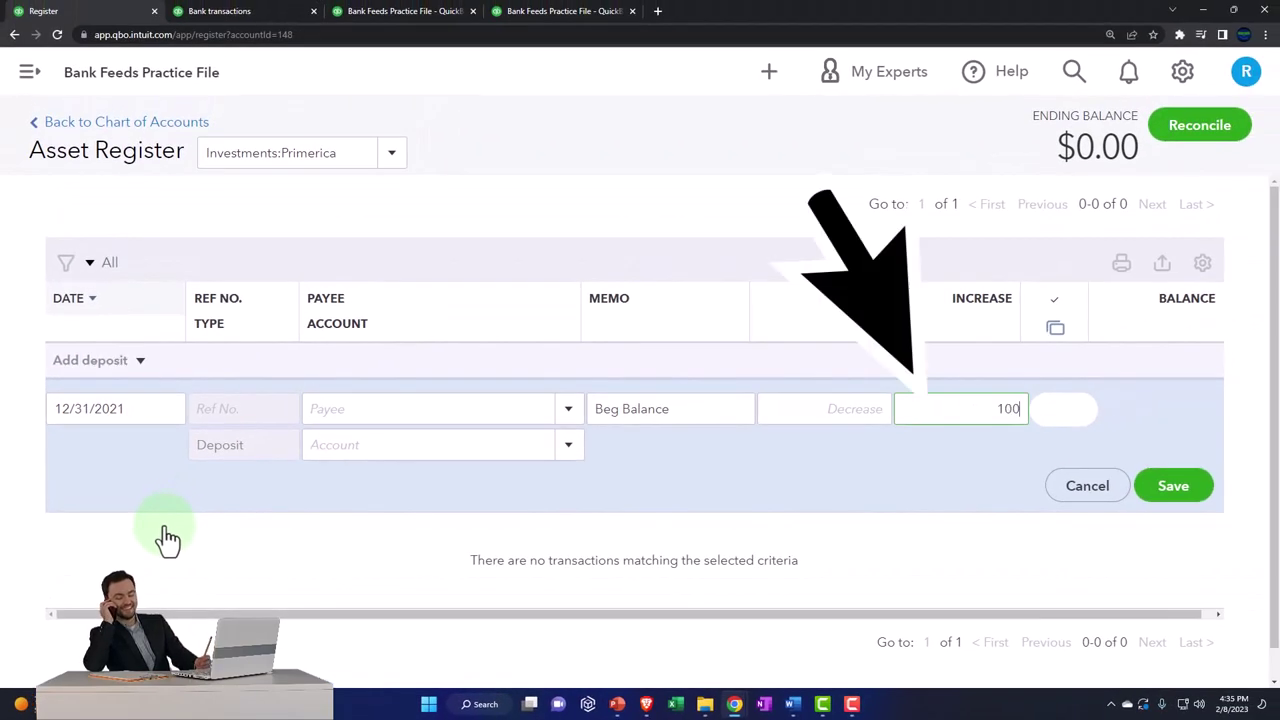
key(Tab)
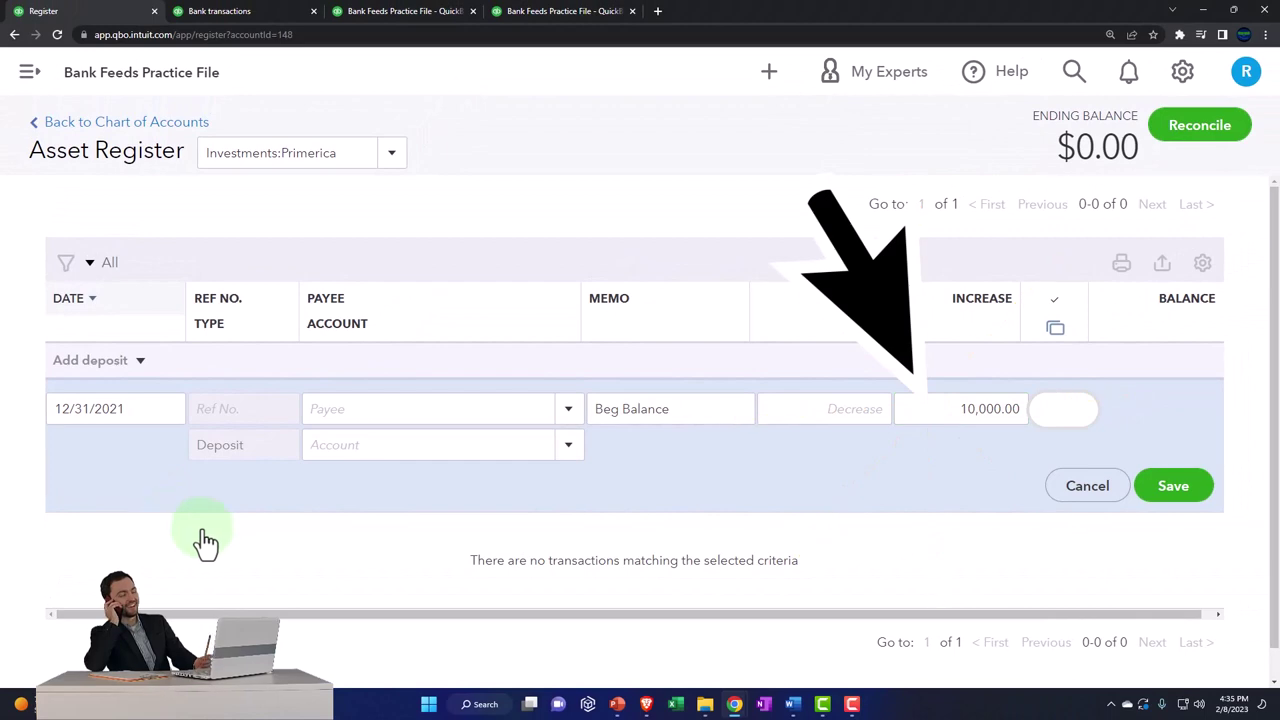
click(374, 447)
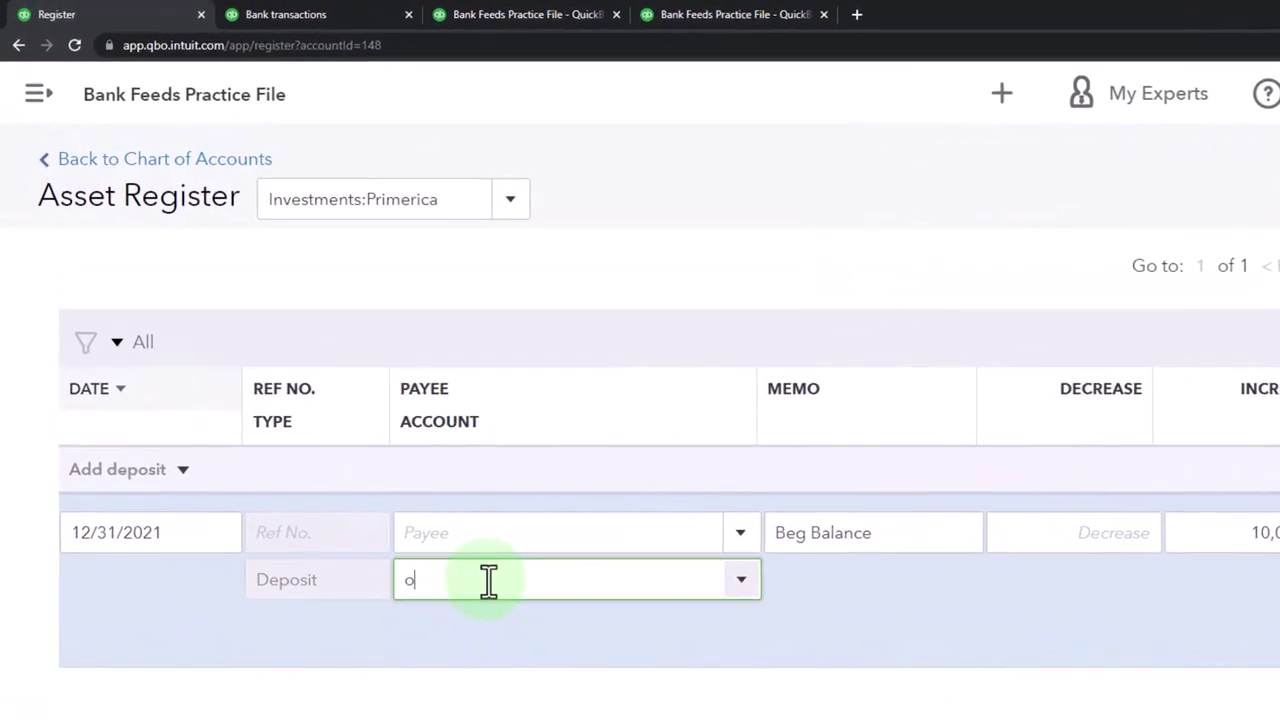
text(o)
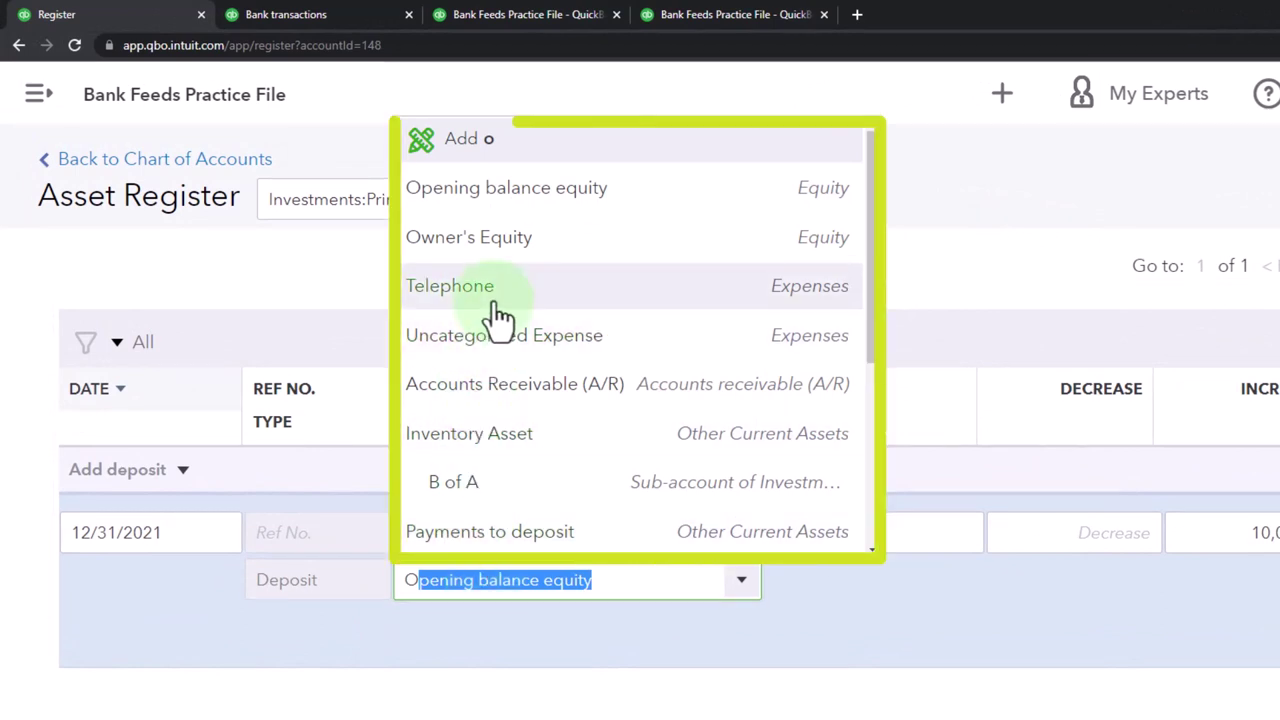
click(497, 245)
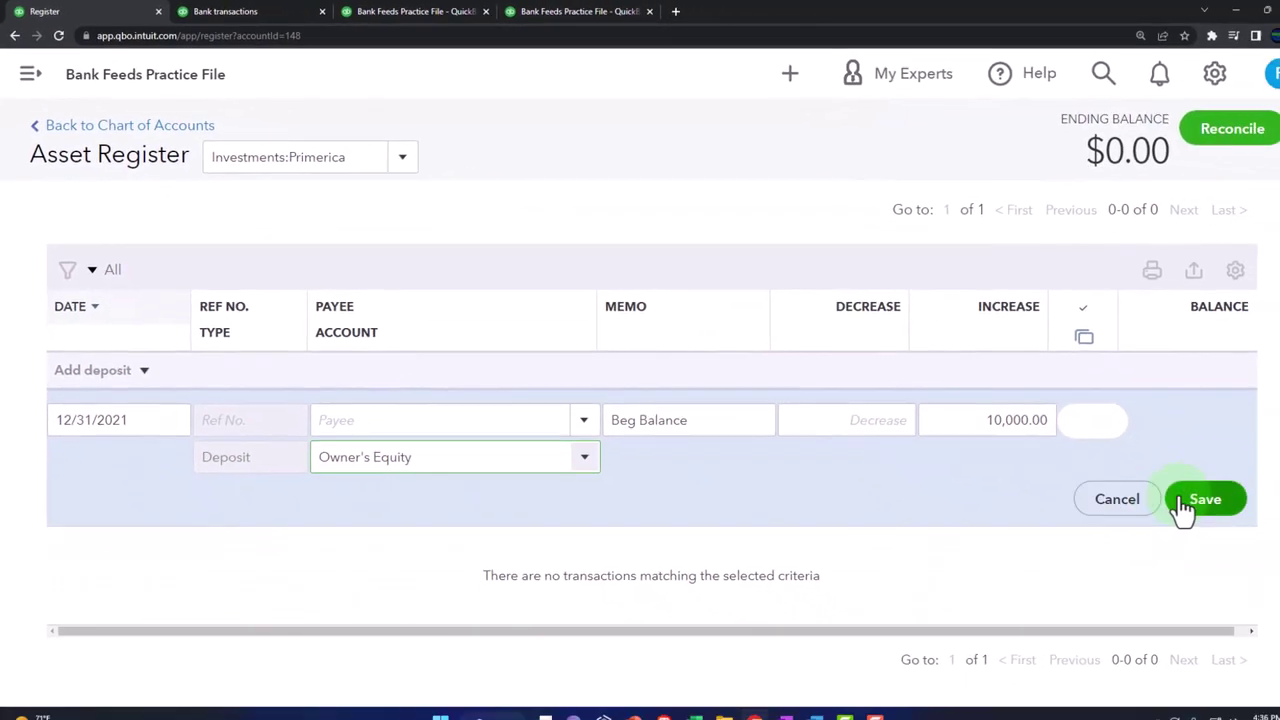
Step: Save the Primerica beginning balance deposit and rerun the Balance Sheet report
click(1190, 500)
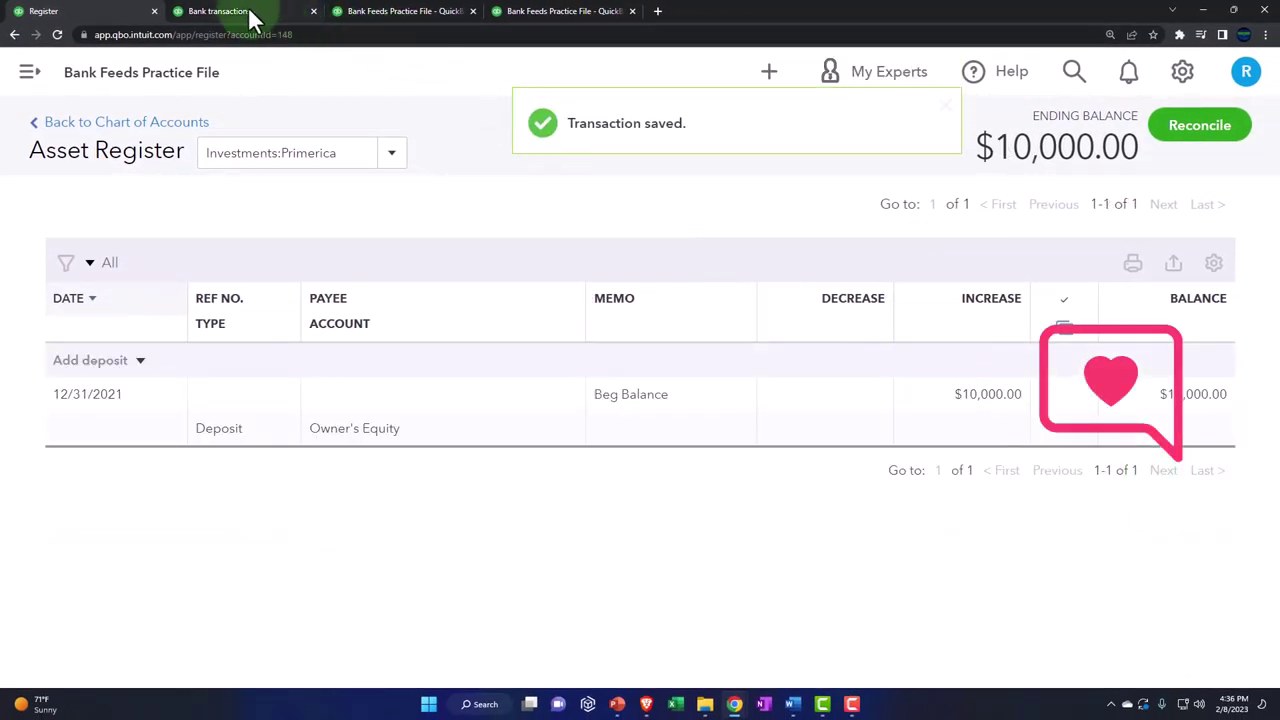
click(255, 14)
click(388, 14)
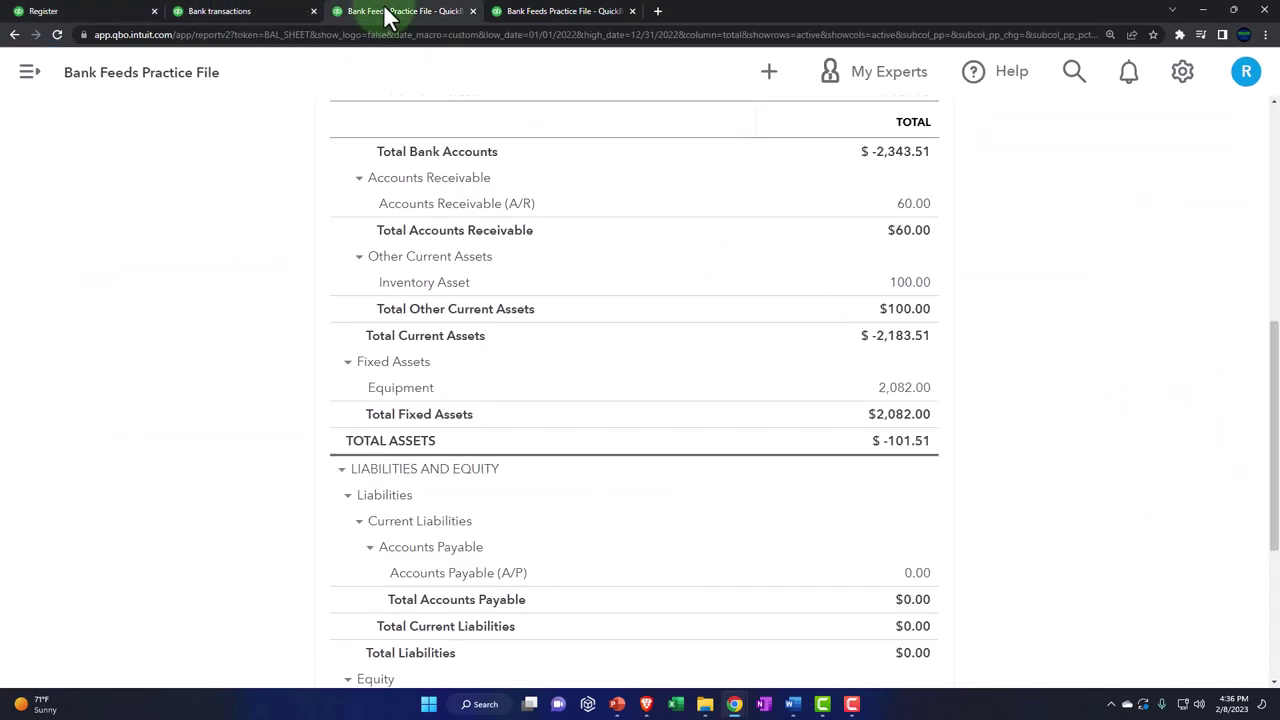
scroll(560, 340, up, 5)
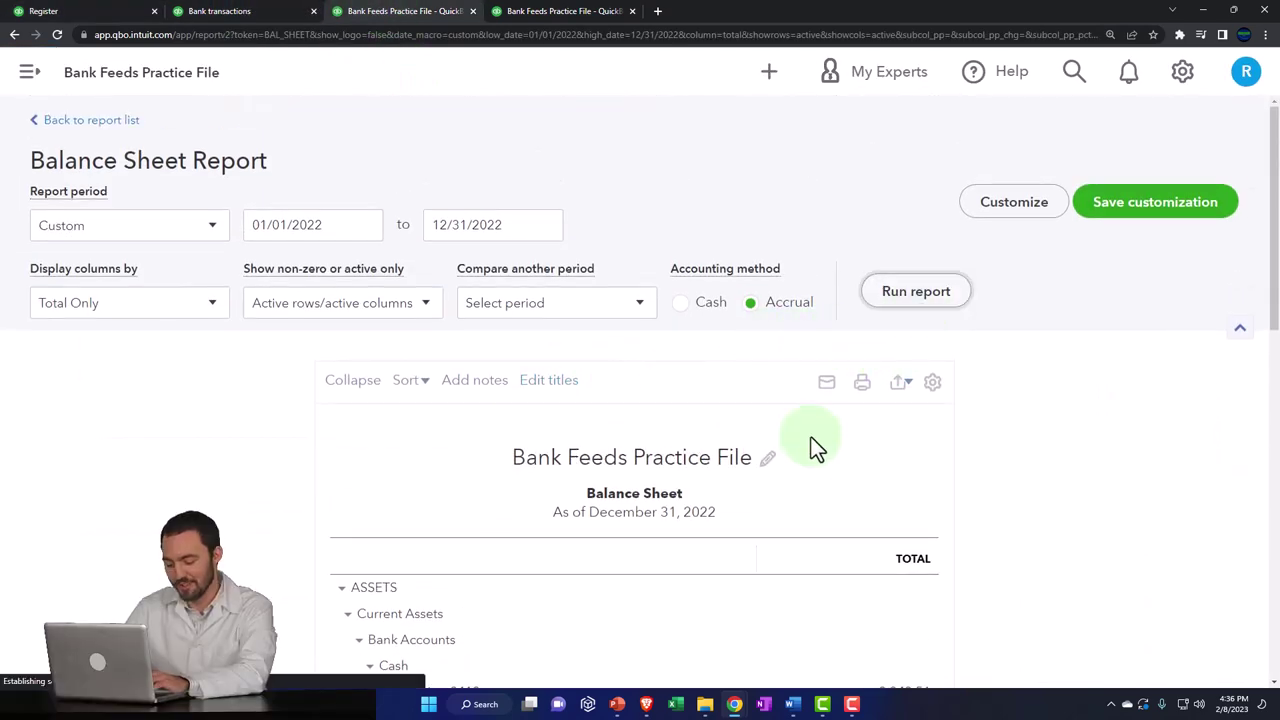
Step: Examine the Investments section and its Primerica subaccount under Other Current Assets on the Balance Sheet
scroll(811, 435, down, 3)
key(ctrl+plus)
key(ctrl+plus)
key(ctrl+plus)
key(ctrl+plus)
scroll(810, 441, down, 2)
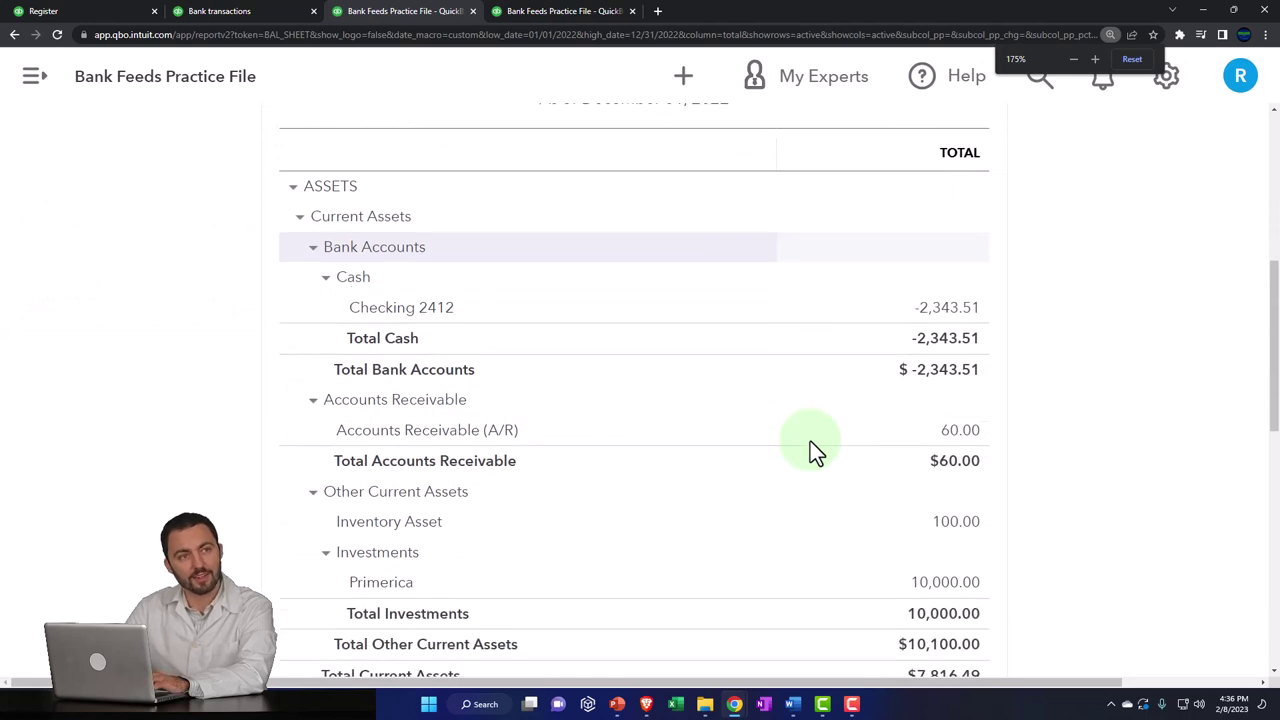
scroll(810, 441, down, 2)
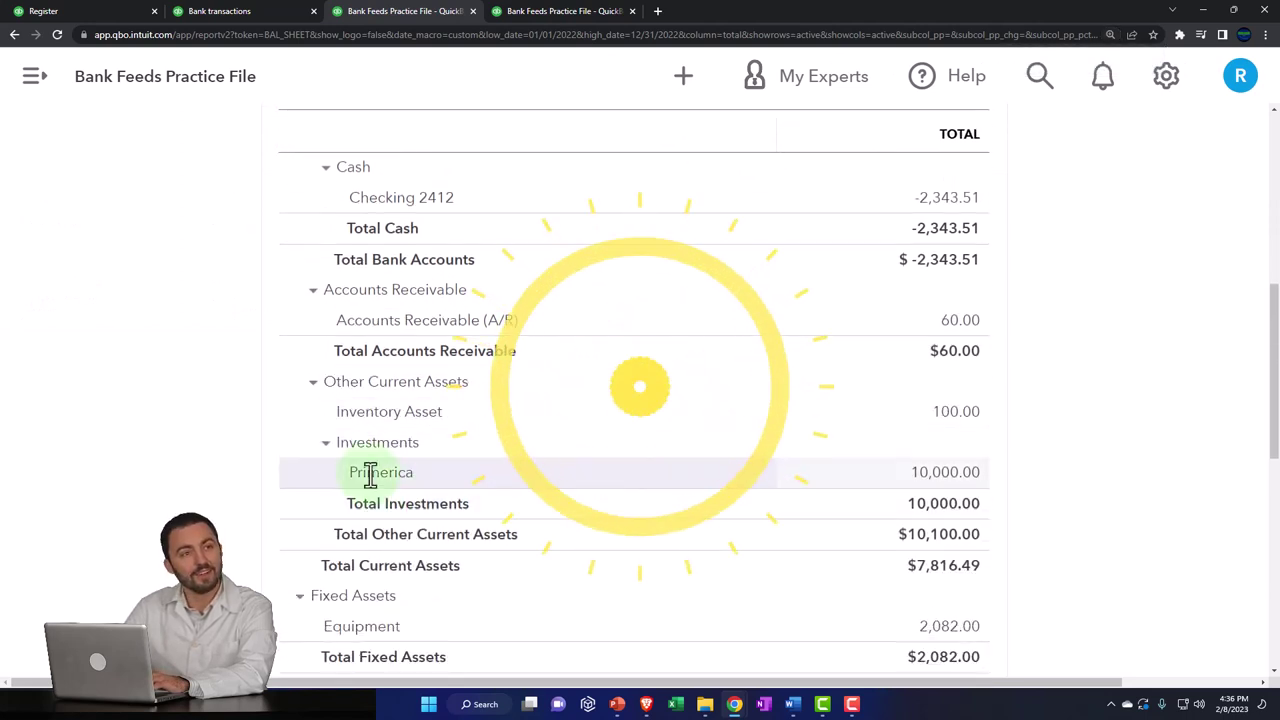
scroll(962, 470, down, 1)
Step: Open the transaction detail behind Primerica's Balance Sheet amount and rerun it with a start date of 12/31/2021
click(950, 410)
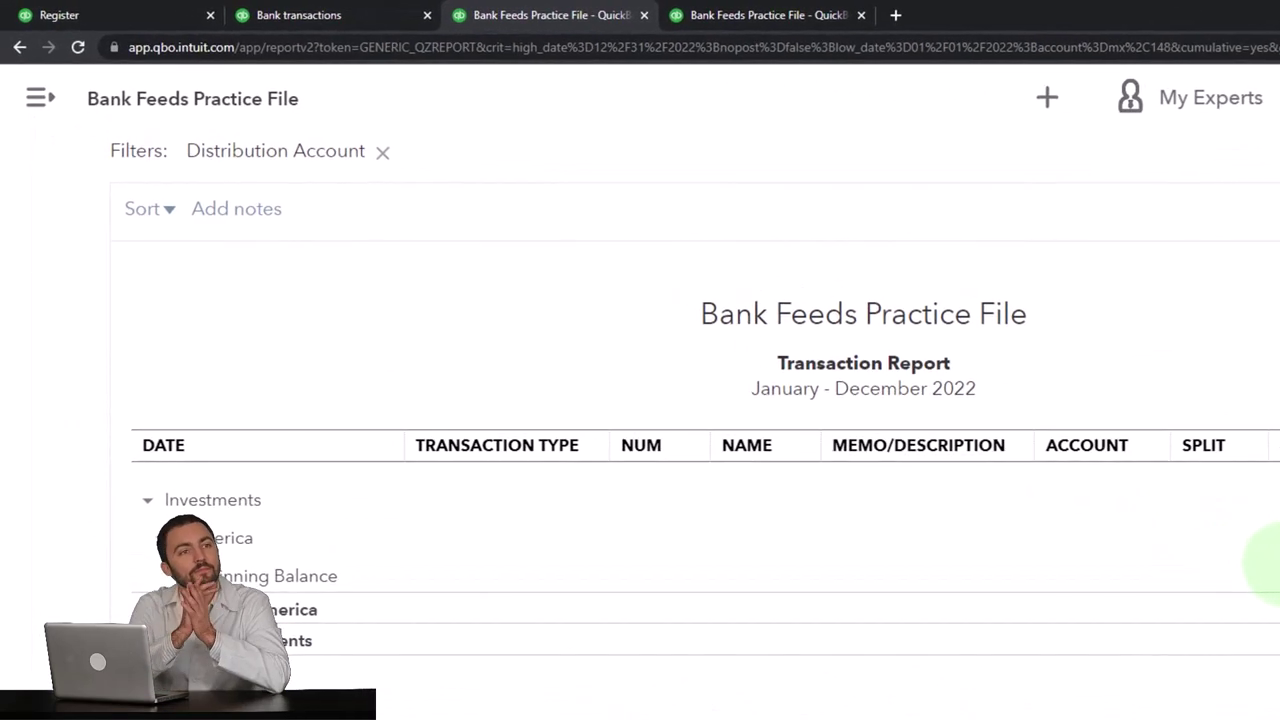
scroll(763, 486, up, 4)
drag(466, 314, 105, 330)
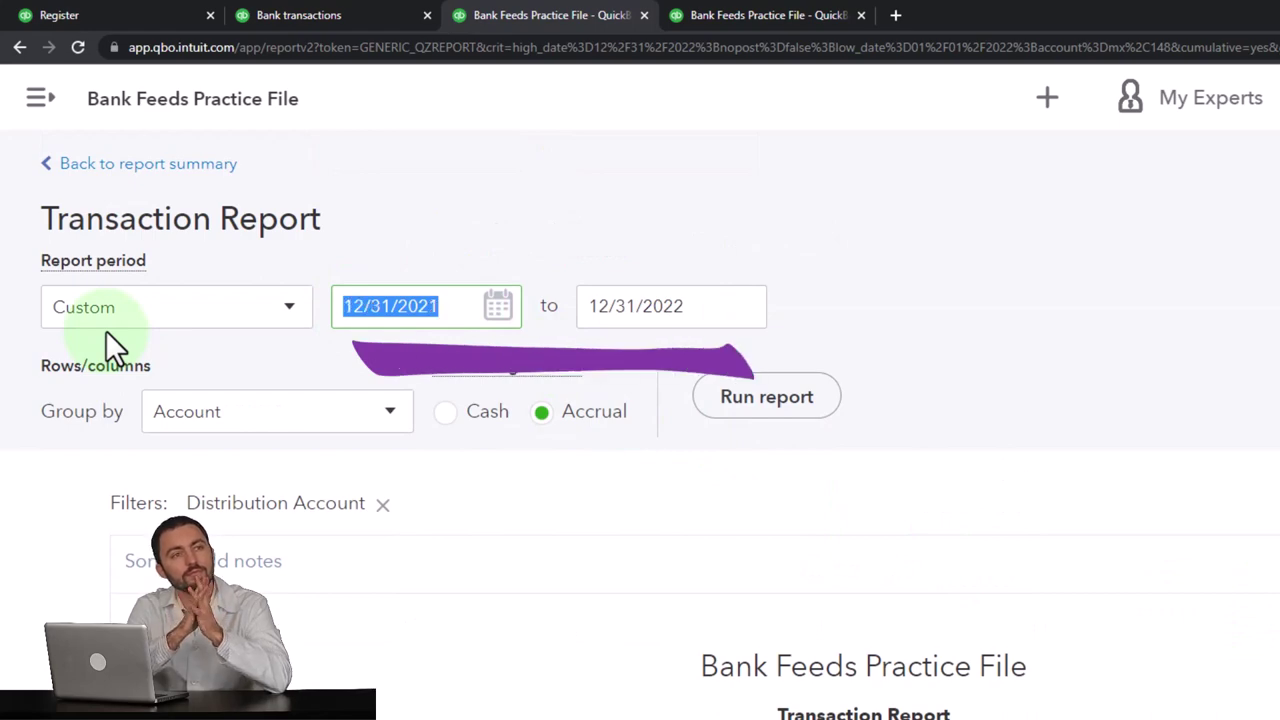
click(800, 412)
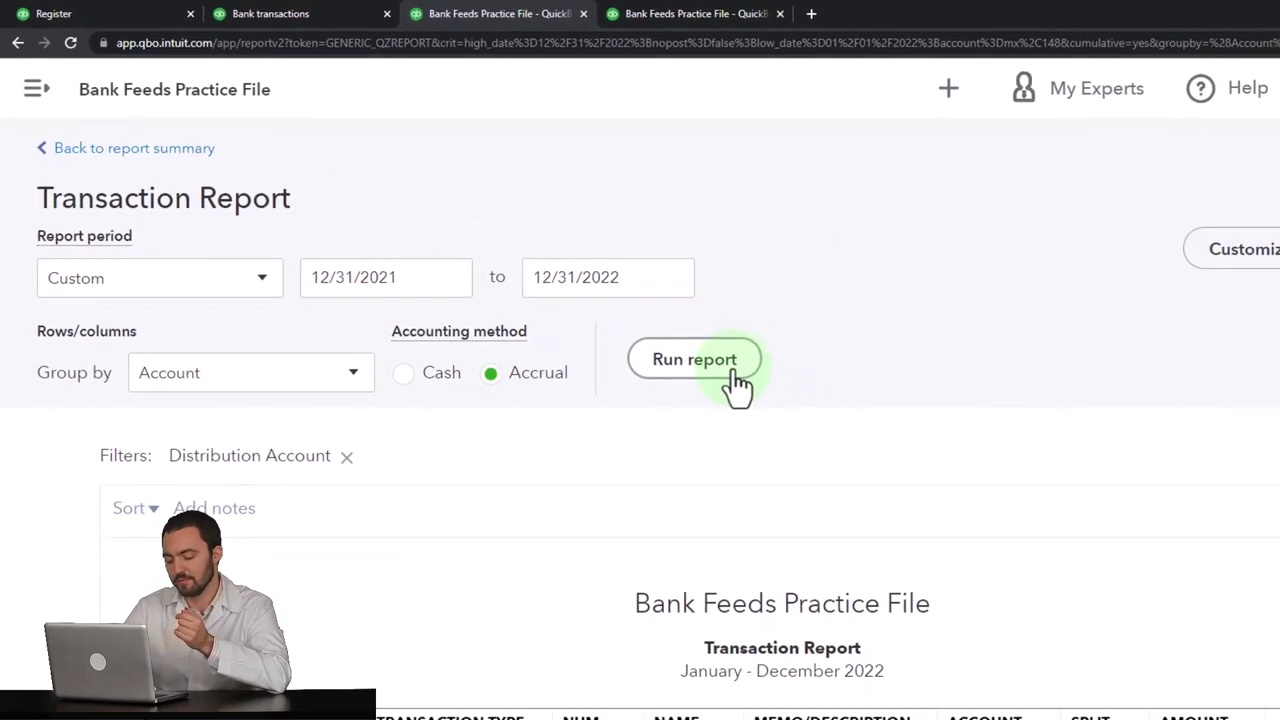
click(745, 385)
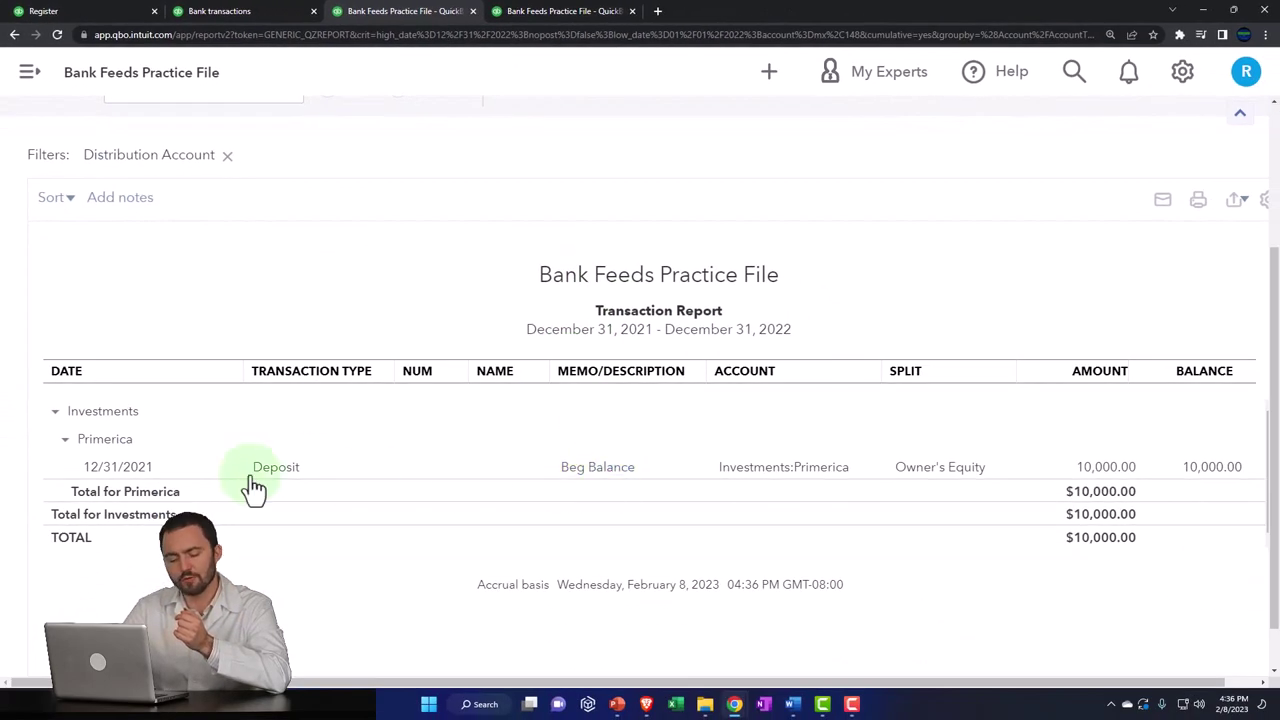
Step: Return to the Balance Sheet and review the equity section, the checking account and the Primerica investment lines
scroll(255, 488, up, 3)
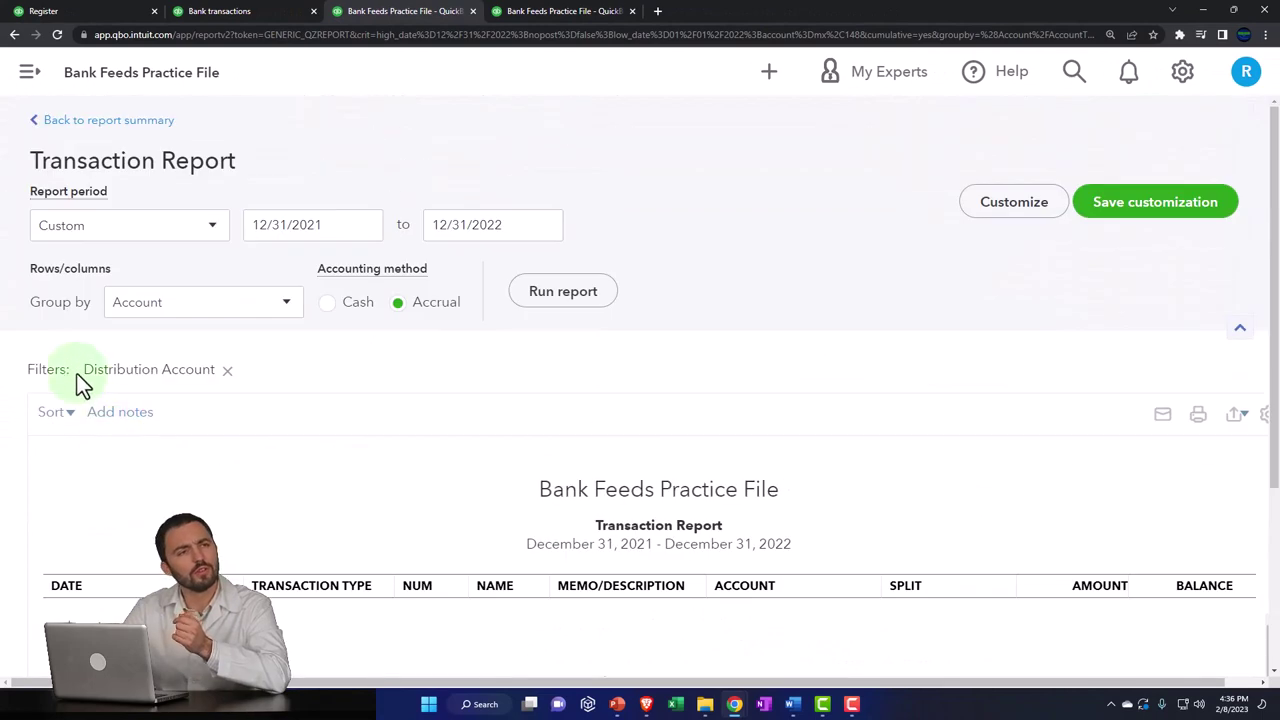
click(88, 125)
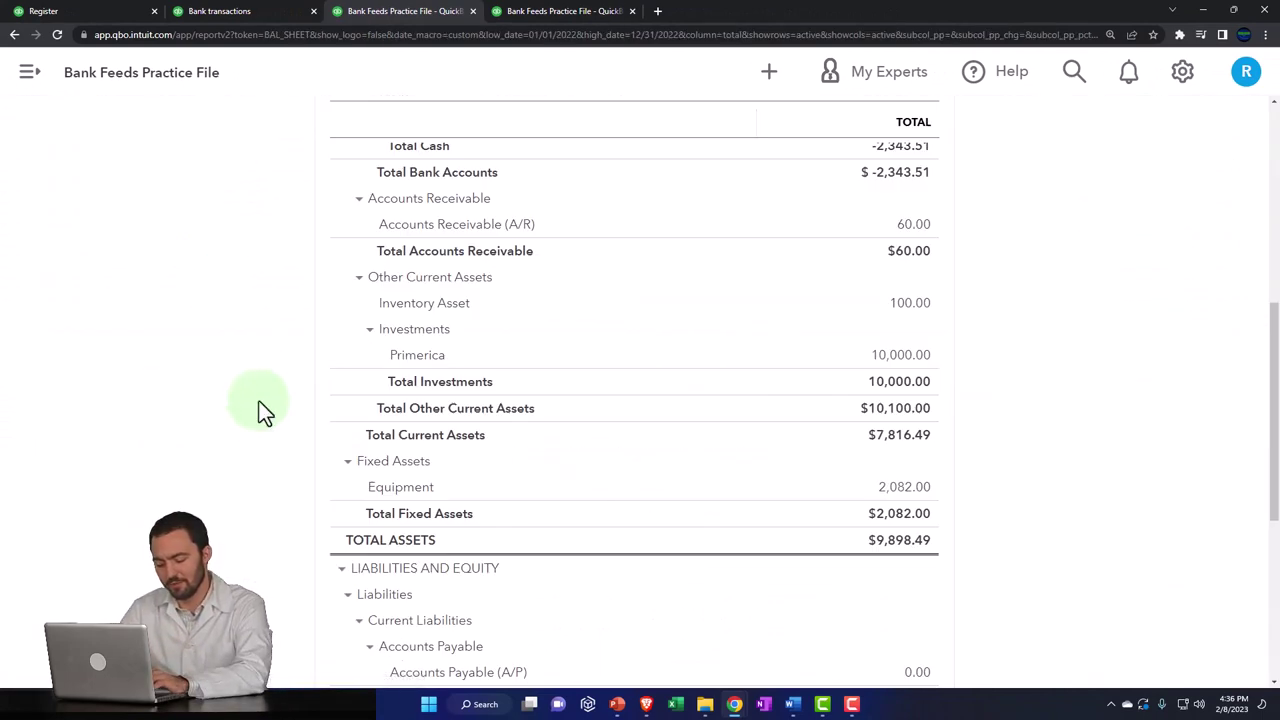
scroll(264, 412, down, 1)
scroll(264, 412, down, 2)
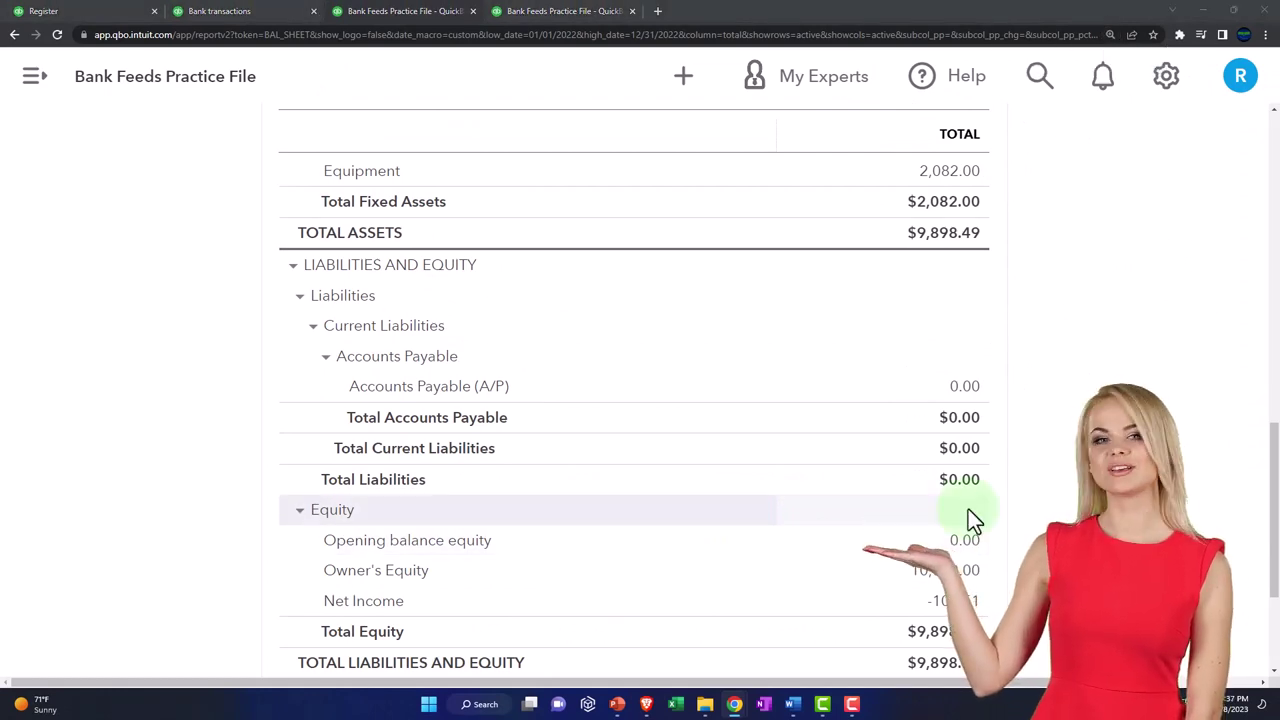
scroll(800, 511, up, 7)
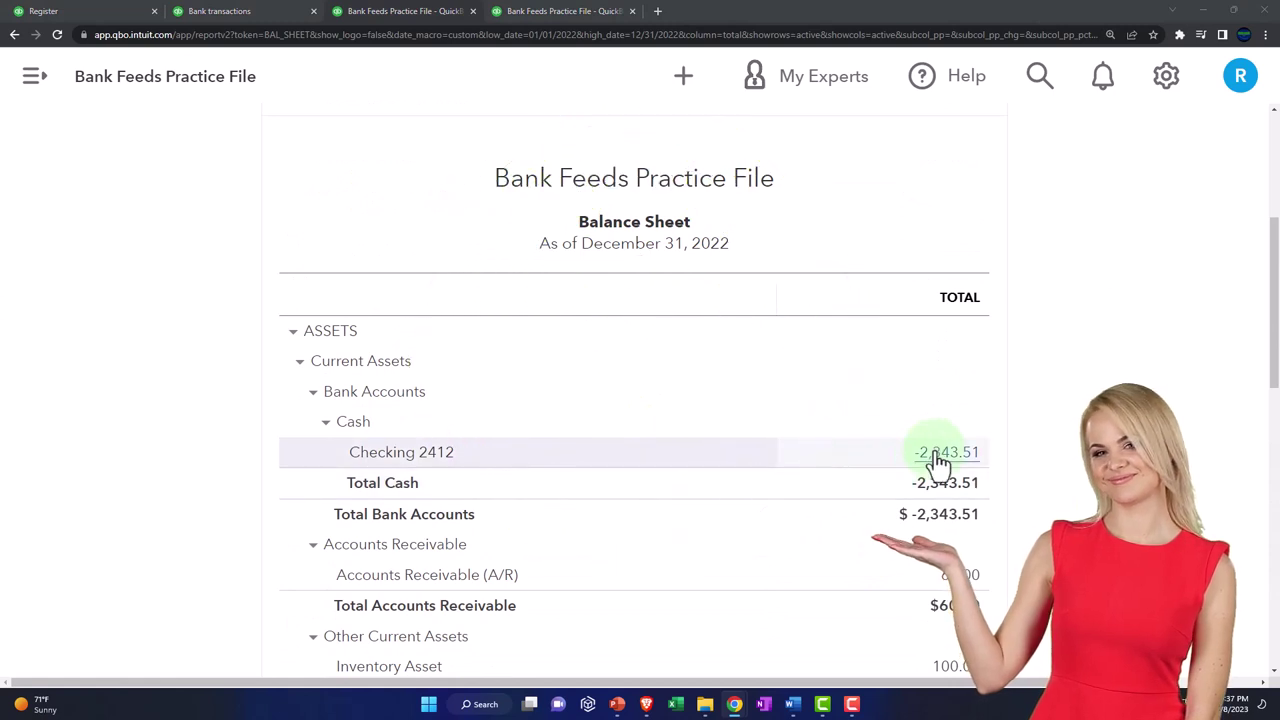
scroll(934, 457, down, 2)
scroll(937, 463, down, 2)
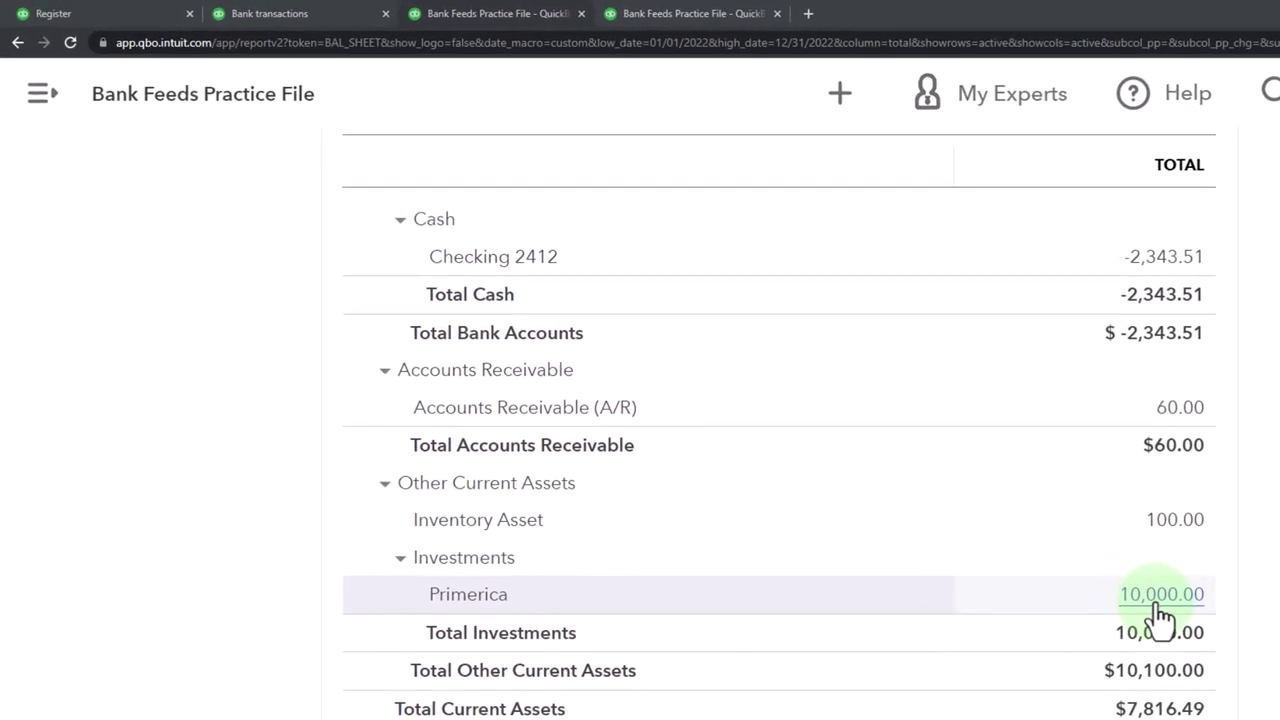
Step: Go to the bank transactions and expand the 09/19/2022 PRIMERICA LIFE INS. PREM SEP transaction
click(285, 15)
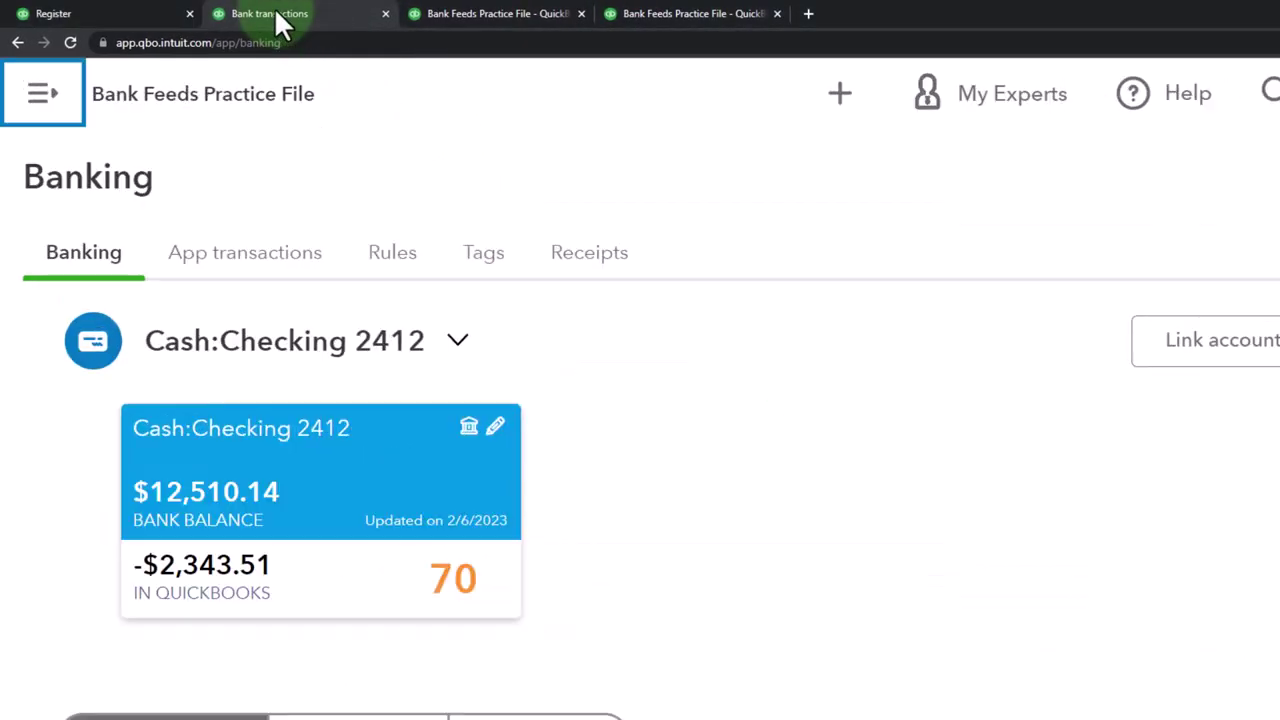
scroll(127, 457, down, 5)
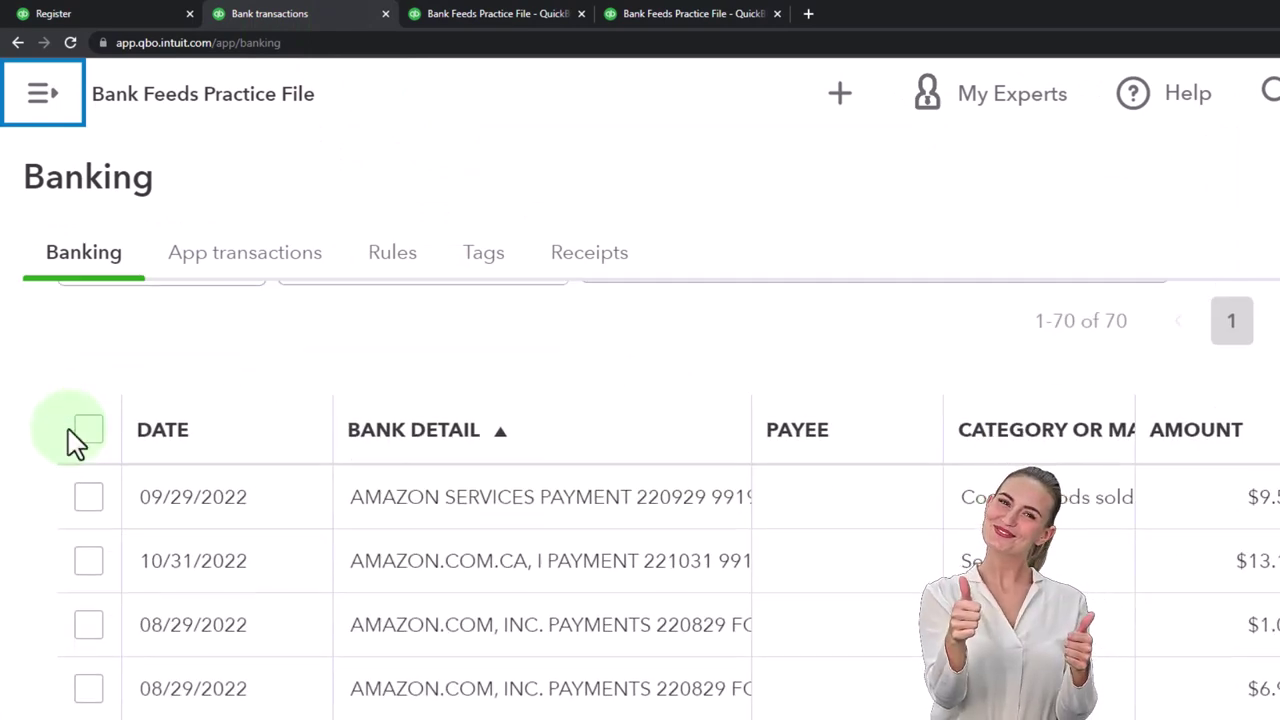
scroll(70, 438, down, 1)
scroll(70, 440, down, 1)
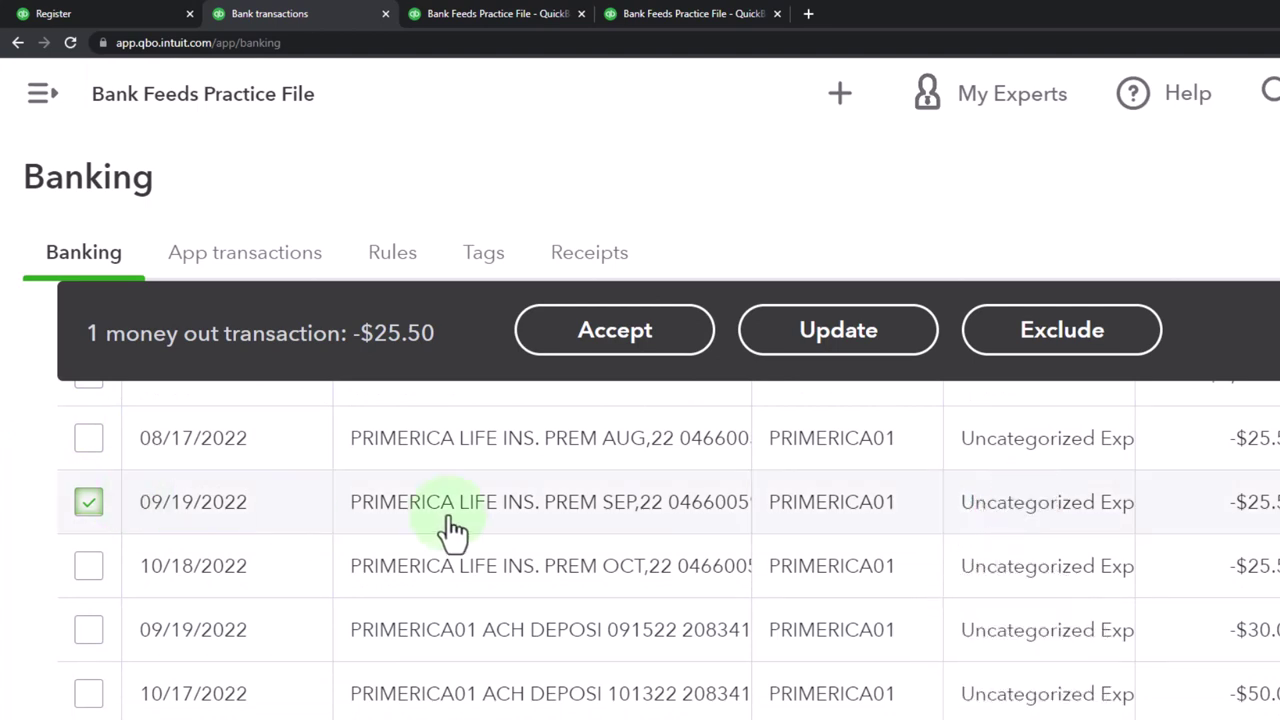
click(550, 517)
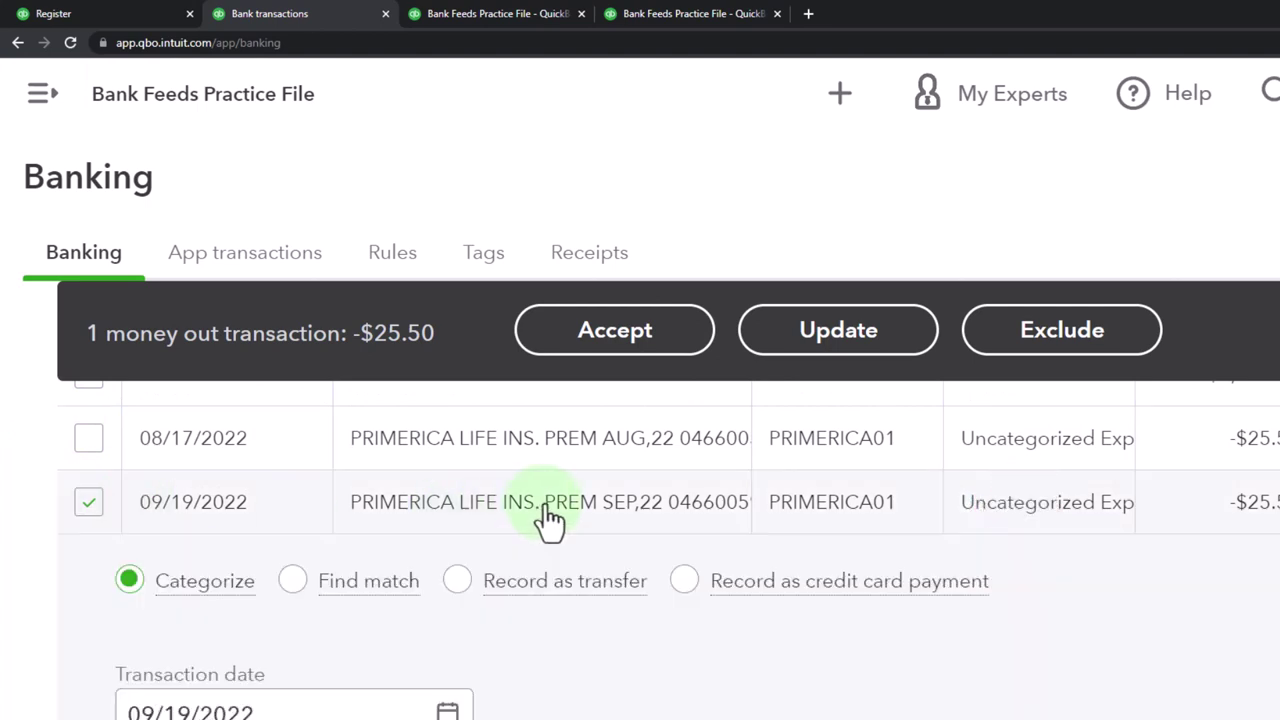
Step: Categorize the 09/19/2022 Primerica transaction as Investments:Primerica, keeping PRIMERICA01 as the vendor, and add it to the books
scroll(546, 523, down, 2)
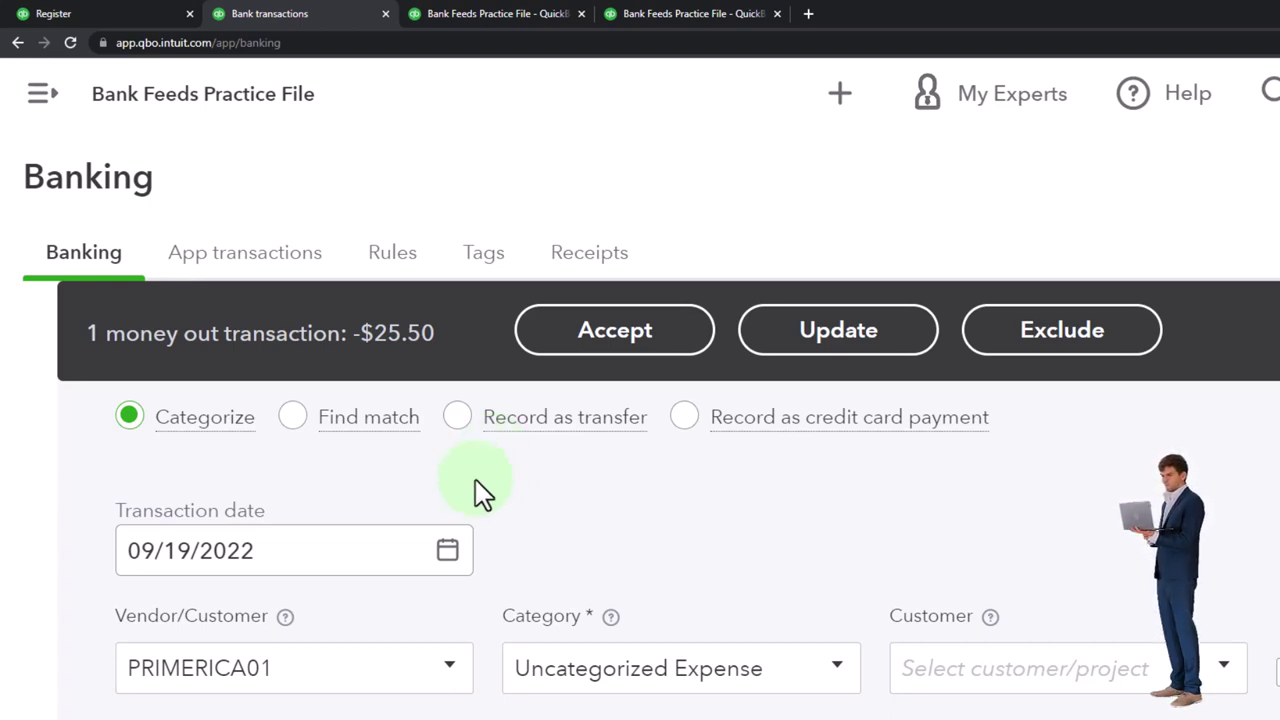
scroll(330, 580, down, 1)
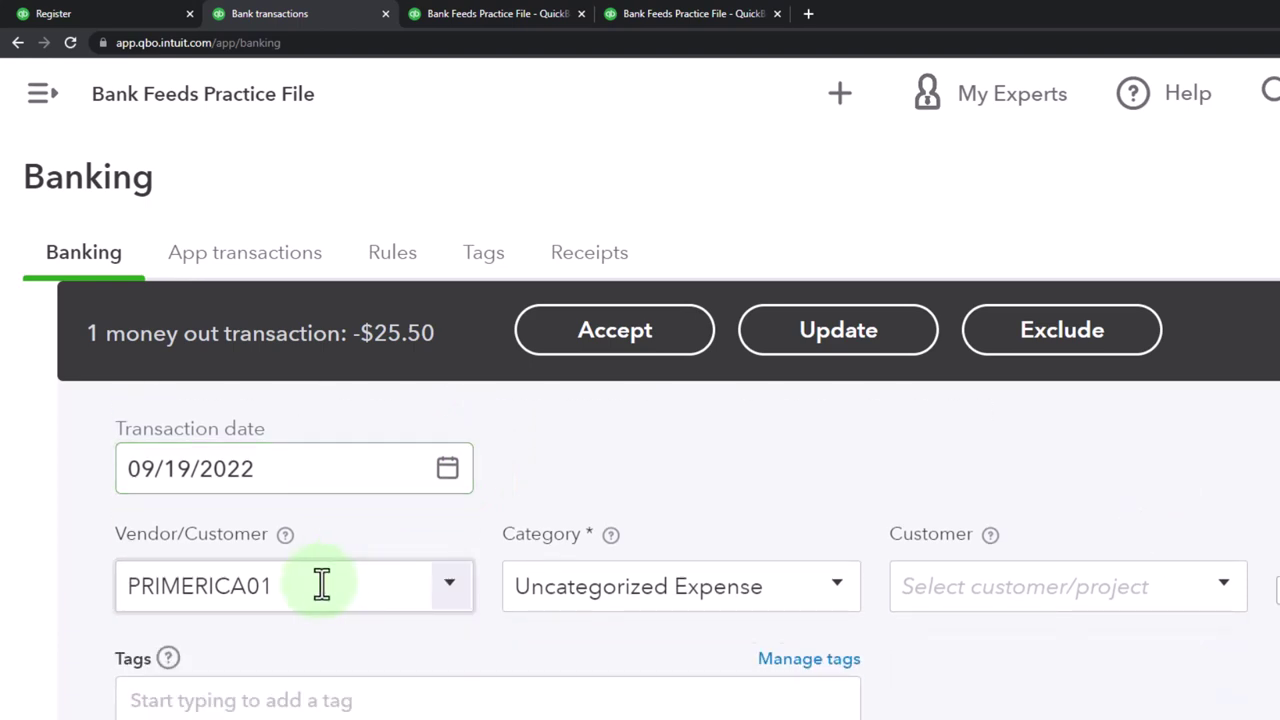
click(553, 586)
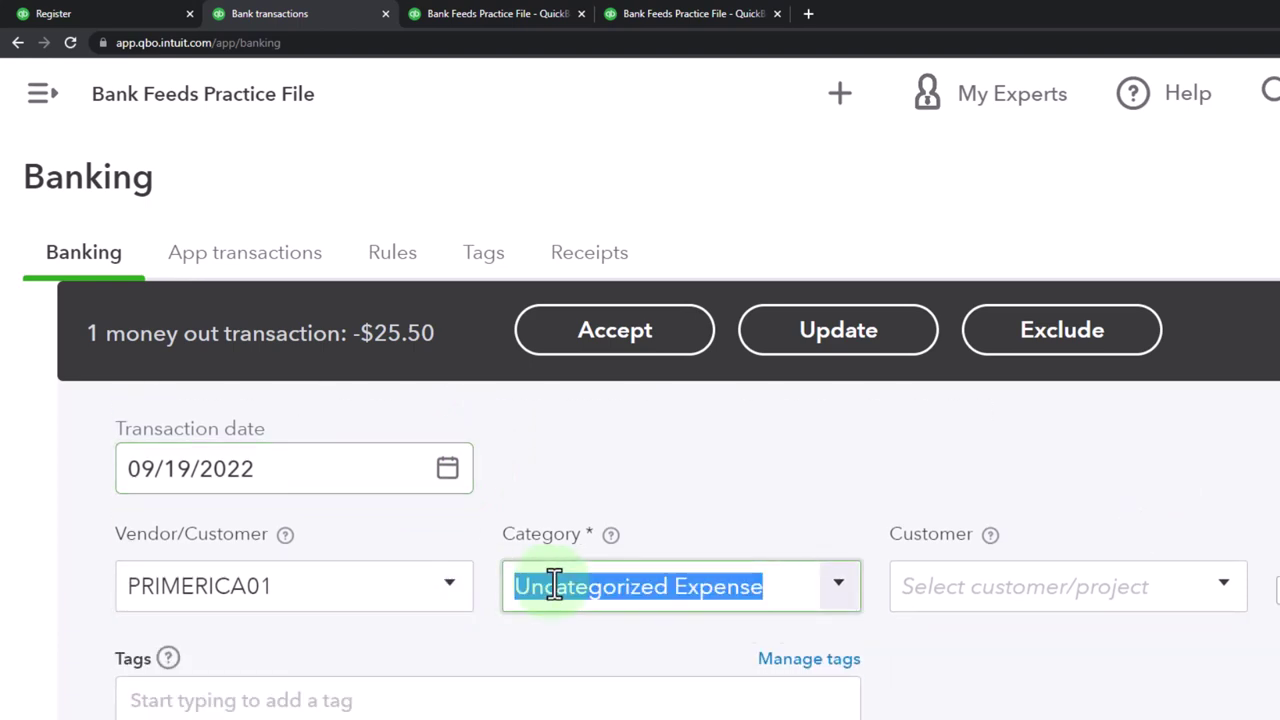
click(453, 594)
click(451, 588)
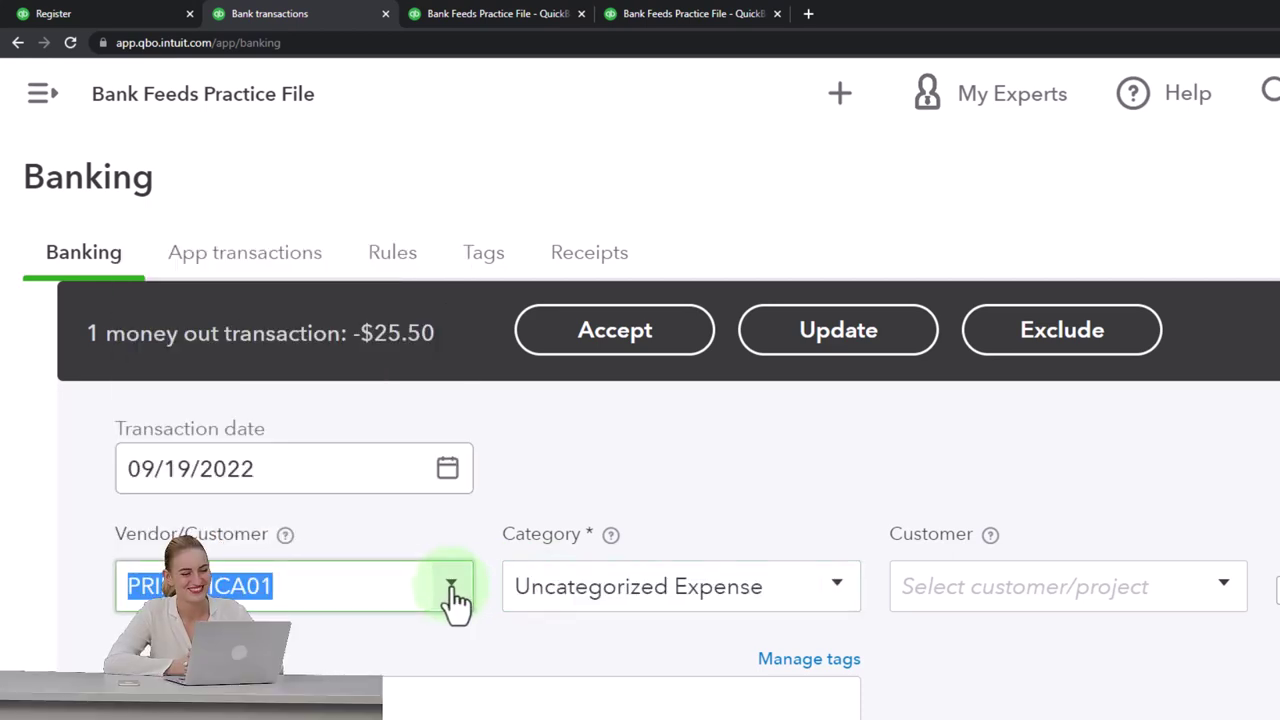
click(838, 588)
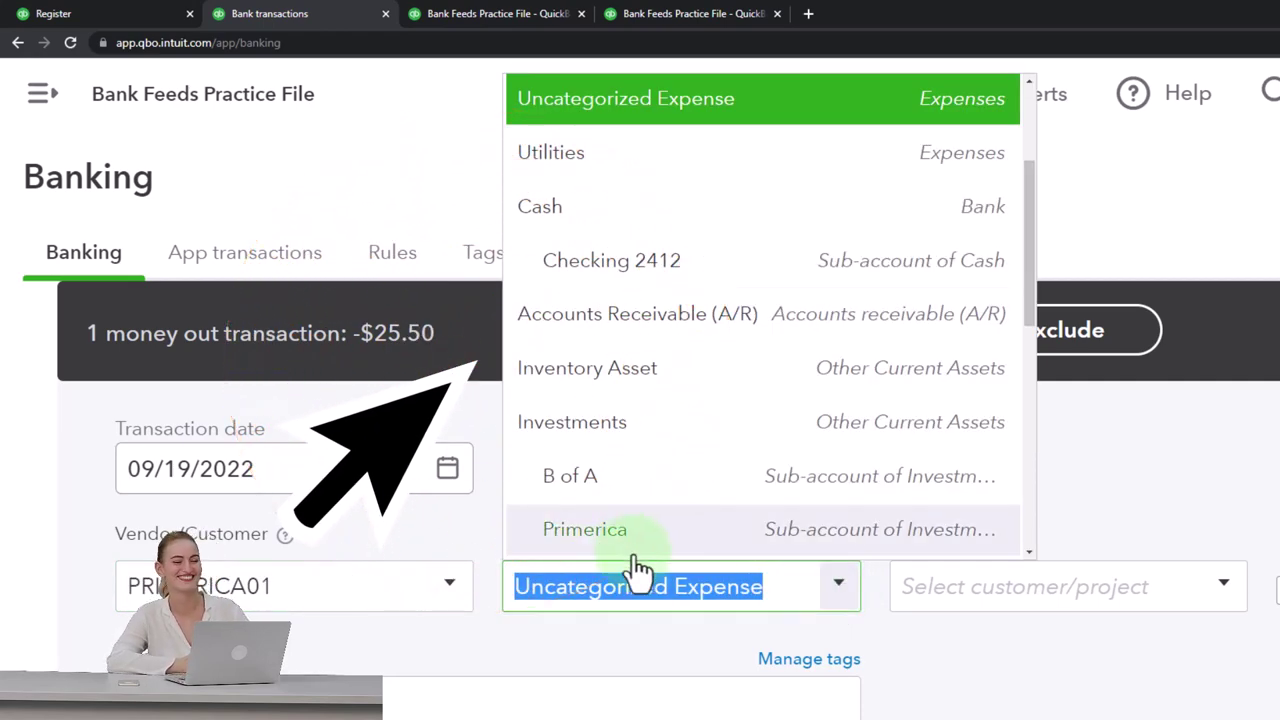
click(615, 530)
scroll(943, 635, down, 1)
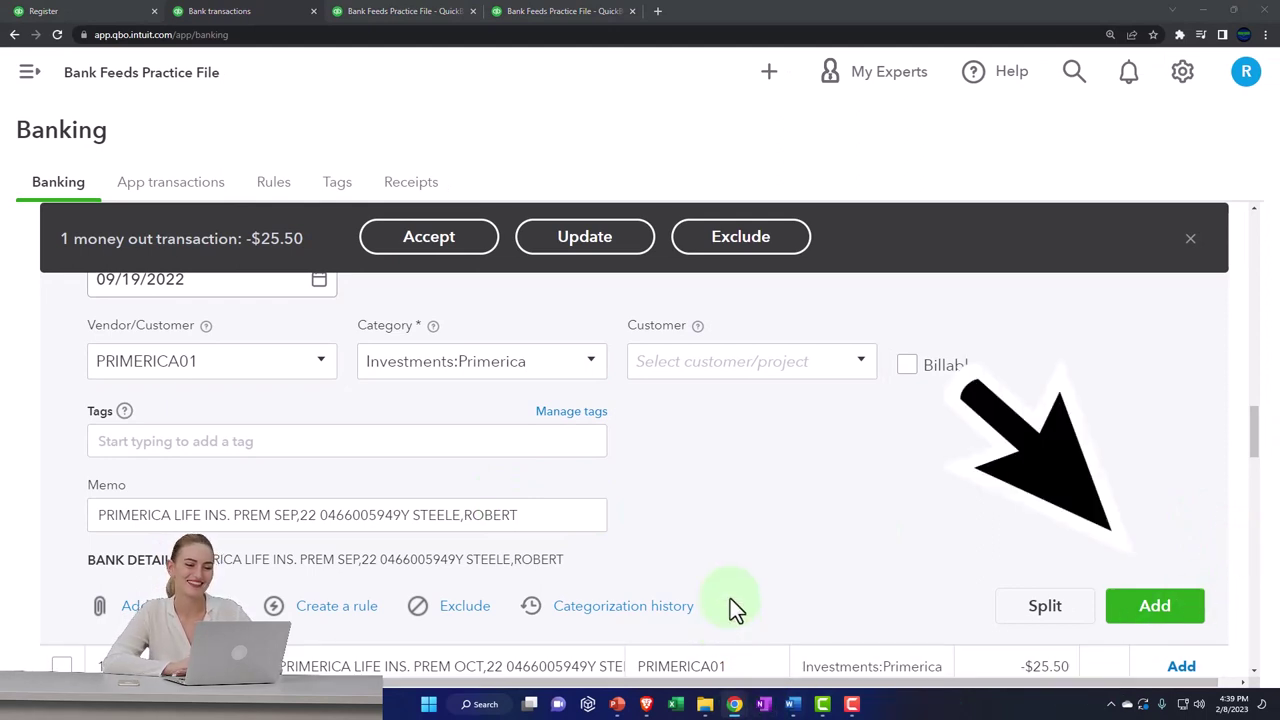
click(1150, 606)
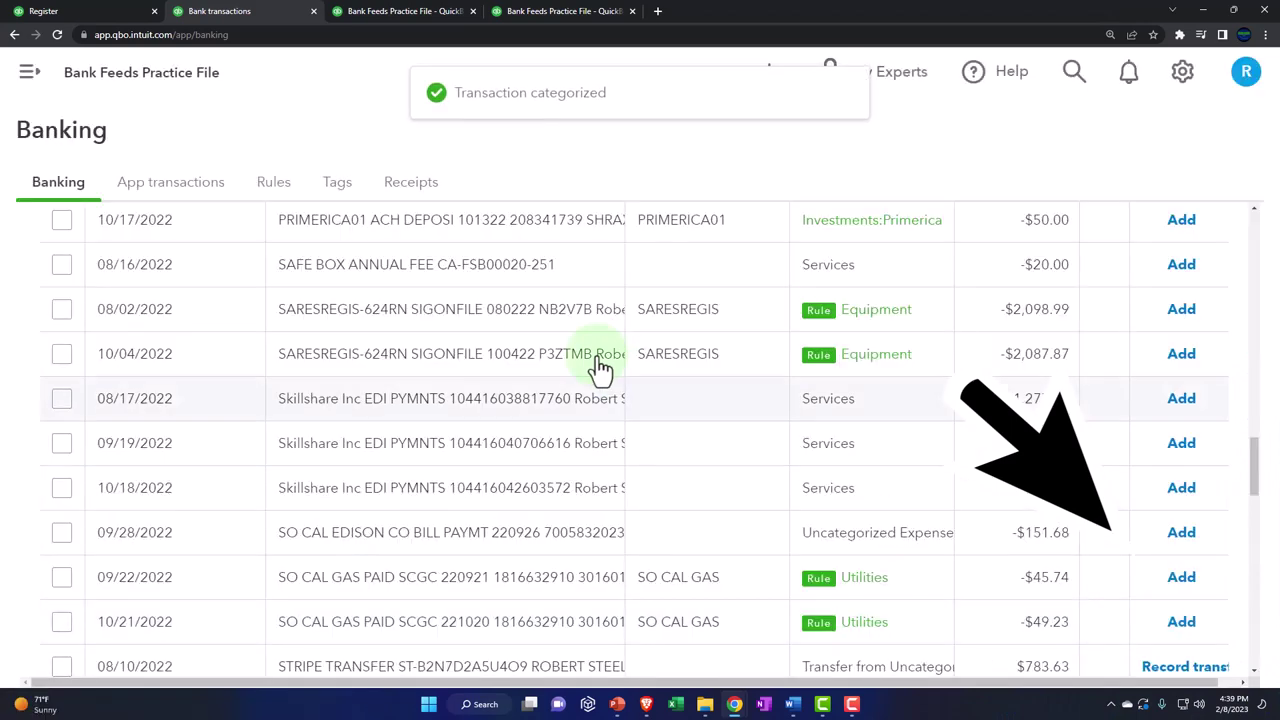
Step: Rerun the Balance Sheet and open the transaction detail behind the Checking 2412 amount
click(400, 12)
scroll(616, 409, up, 5)
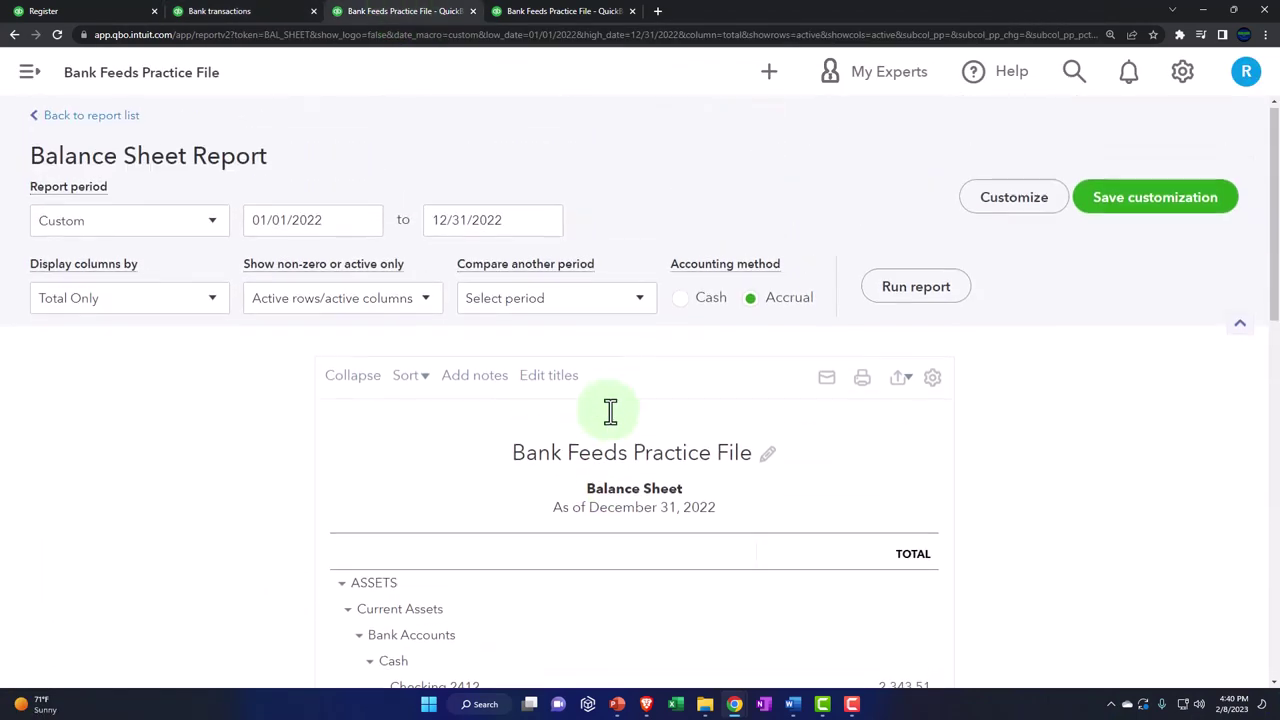
scroll(850, 420, down, 2)
key(ctrl+plus)
scroll(777, 496, down, 1)
click(940, 445)
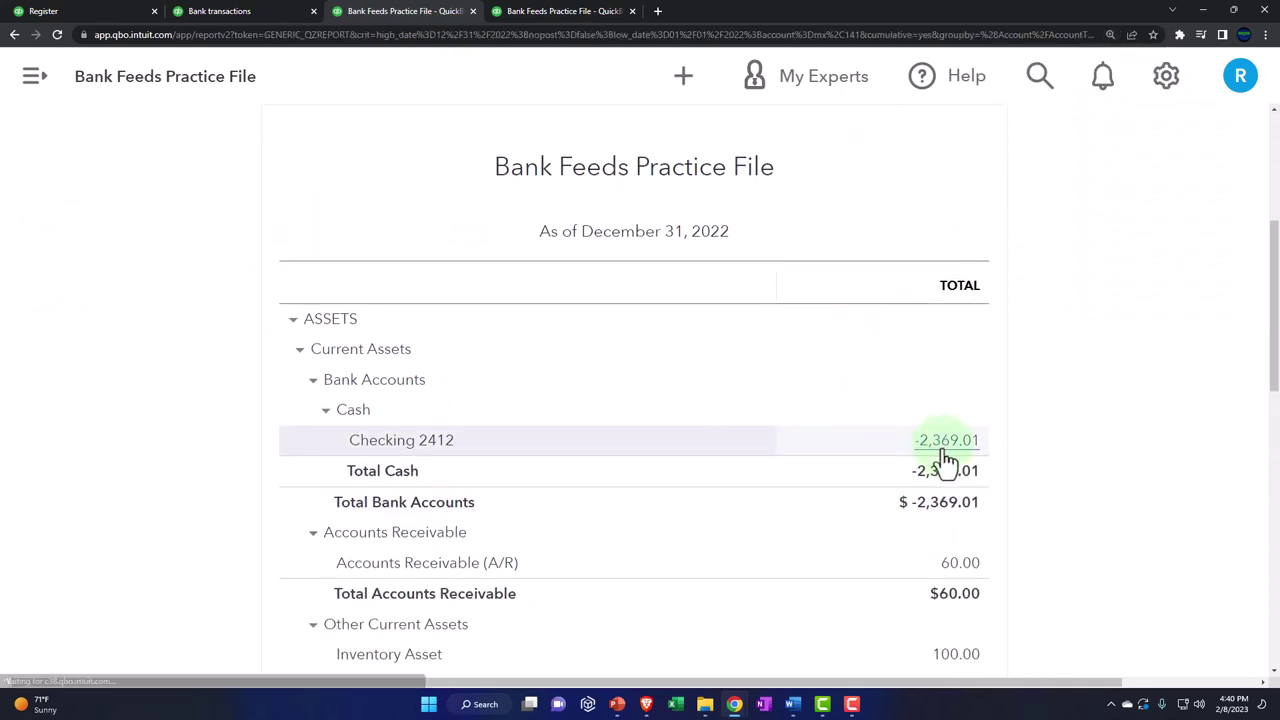
key(ctrl+minus)
key(ctrl+minus)
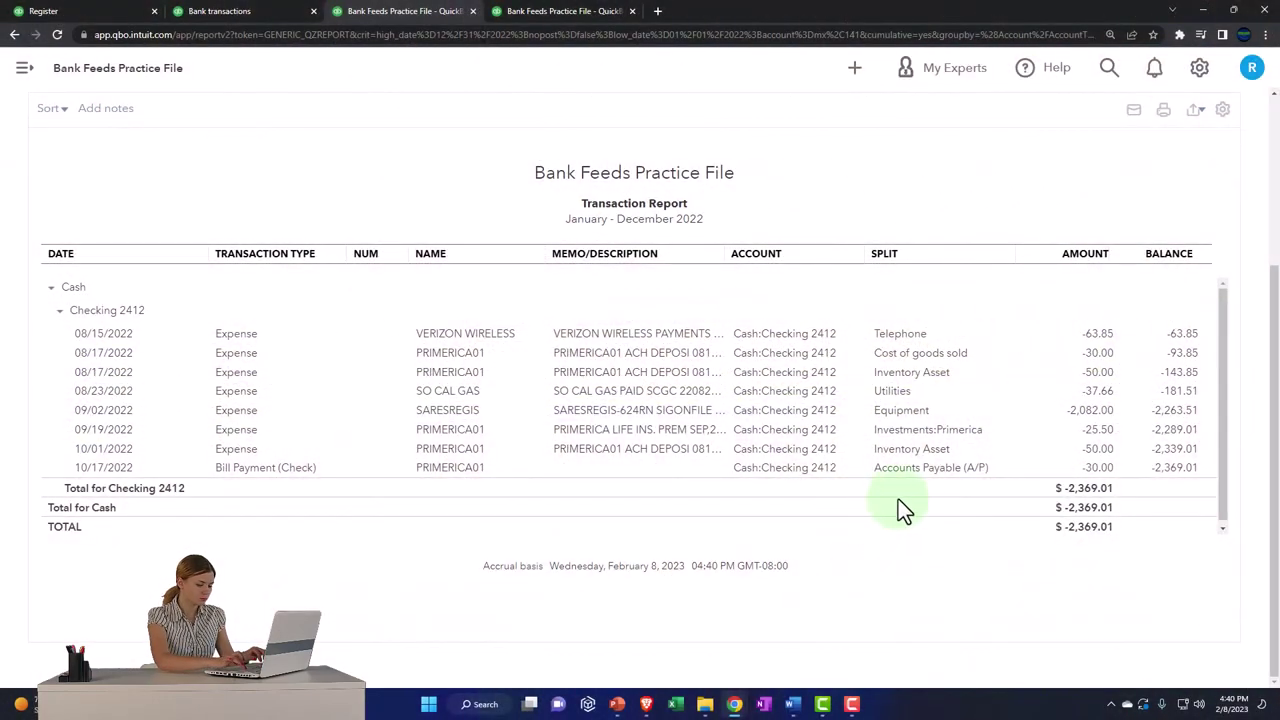
Step: View the 09/19/2022 PRIMERICA01 expense form, close it and return to the Balance Sheet
click(1098, 430)
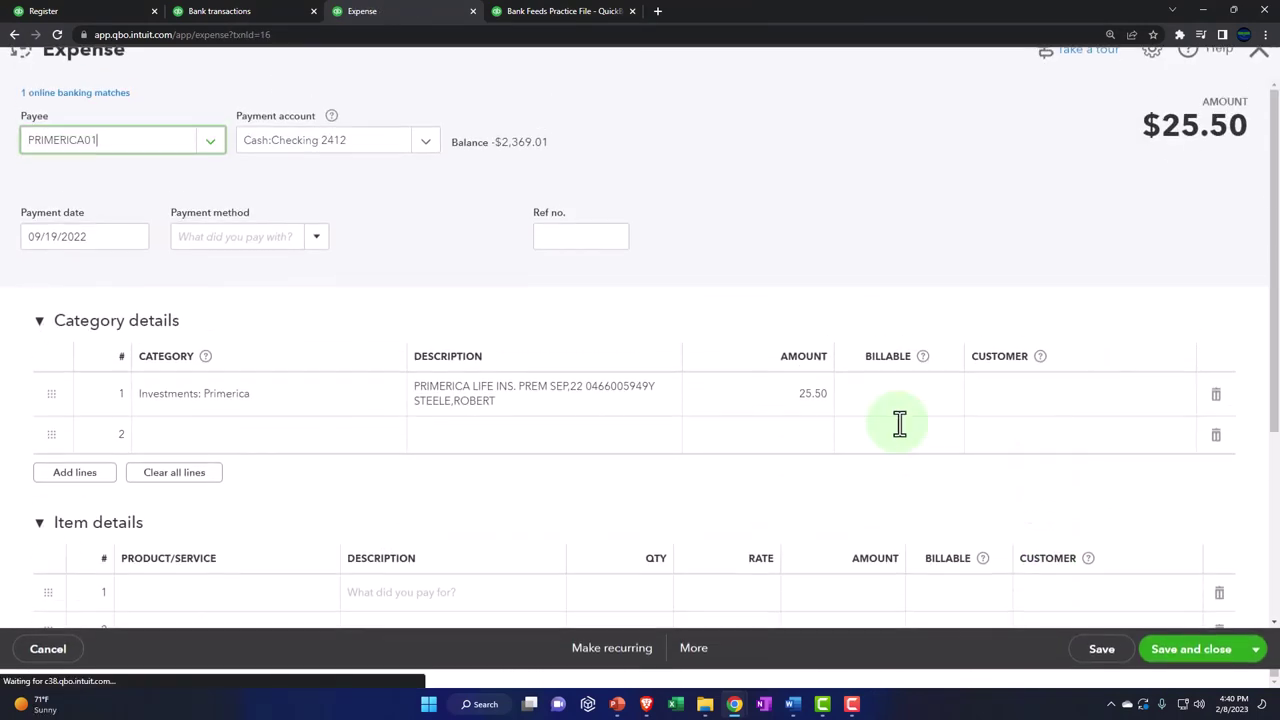
click(1257, 70)
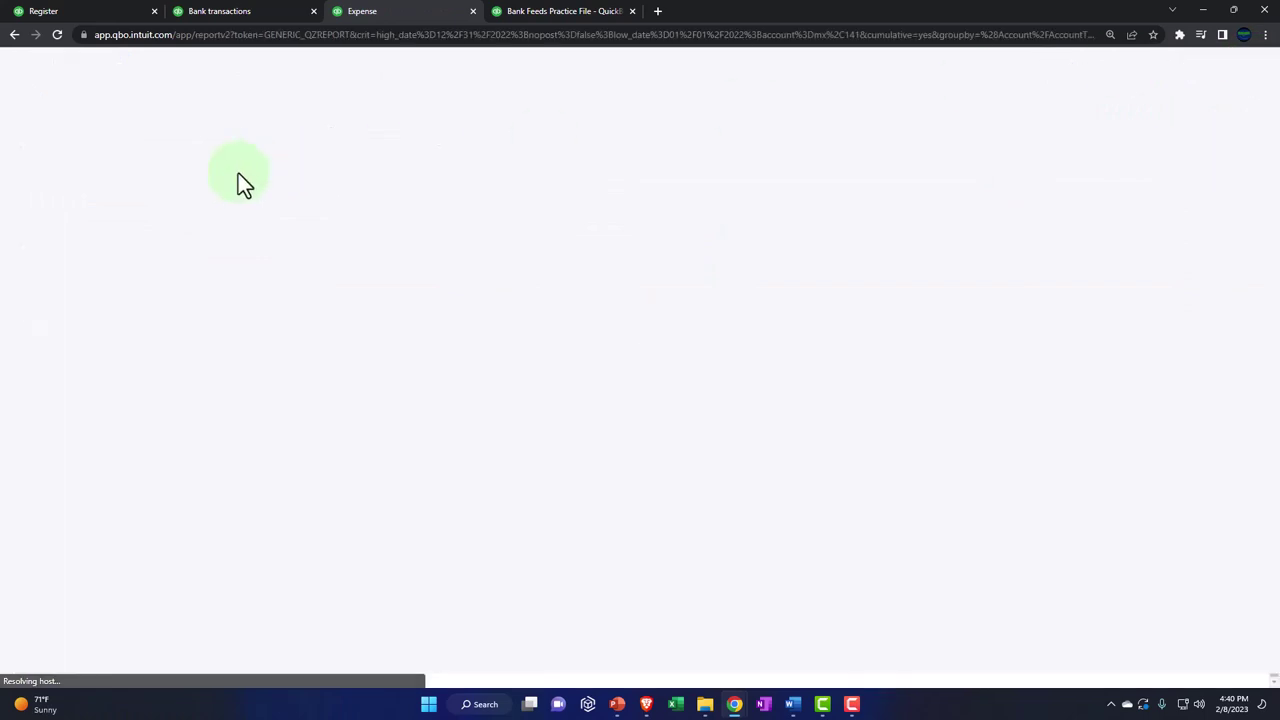
scroll(96, 200, up, 2)
scroll(95, 165, down, 2)
scroll(121, 219, up, 3)
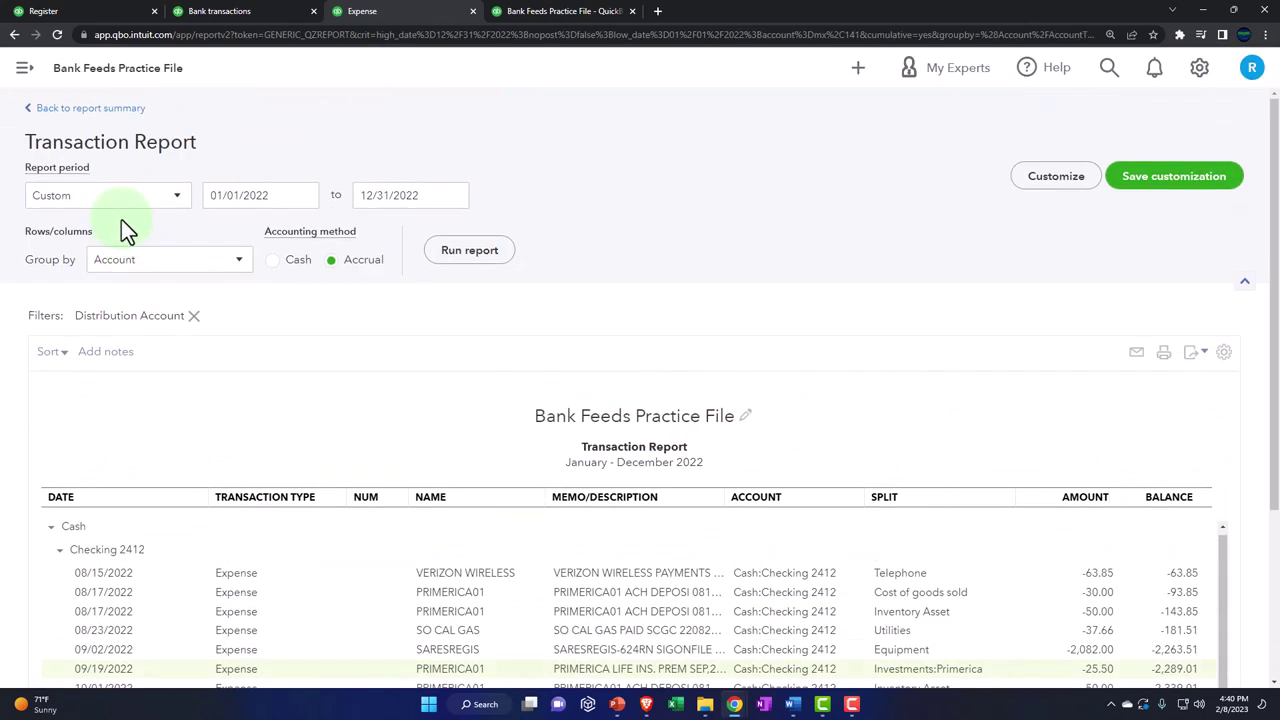
click(118, 110)
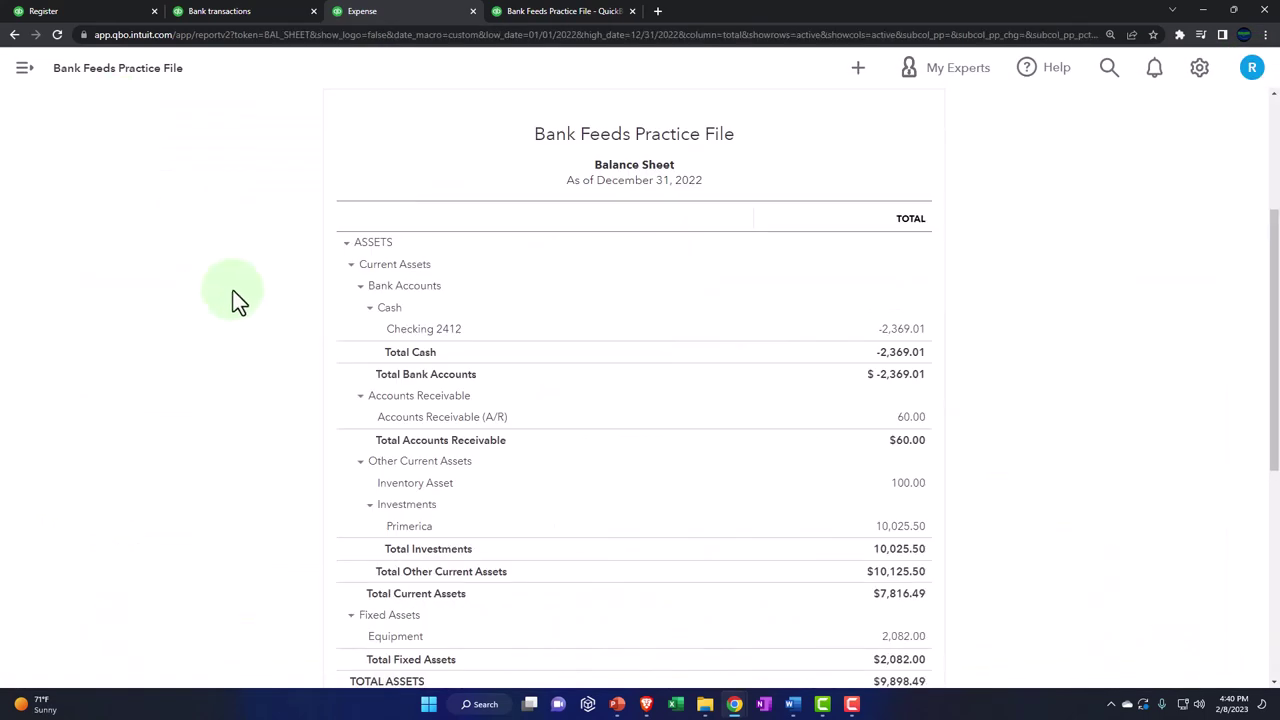
Step: Open the transaction detail behind the Primerica investment amount on the Balance Sheet and examine its 2022 activity
scroll(238, 300, down, 3)
key(ctrl+plus)
key(ctrl+plus)
key(ctrl+plus)
key(ctrl+plus)
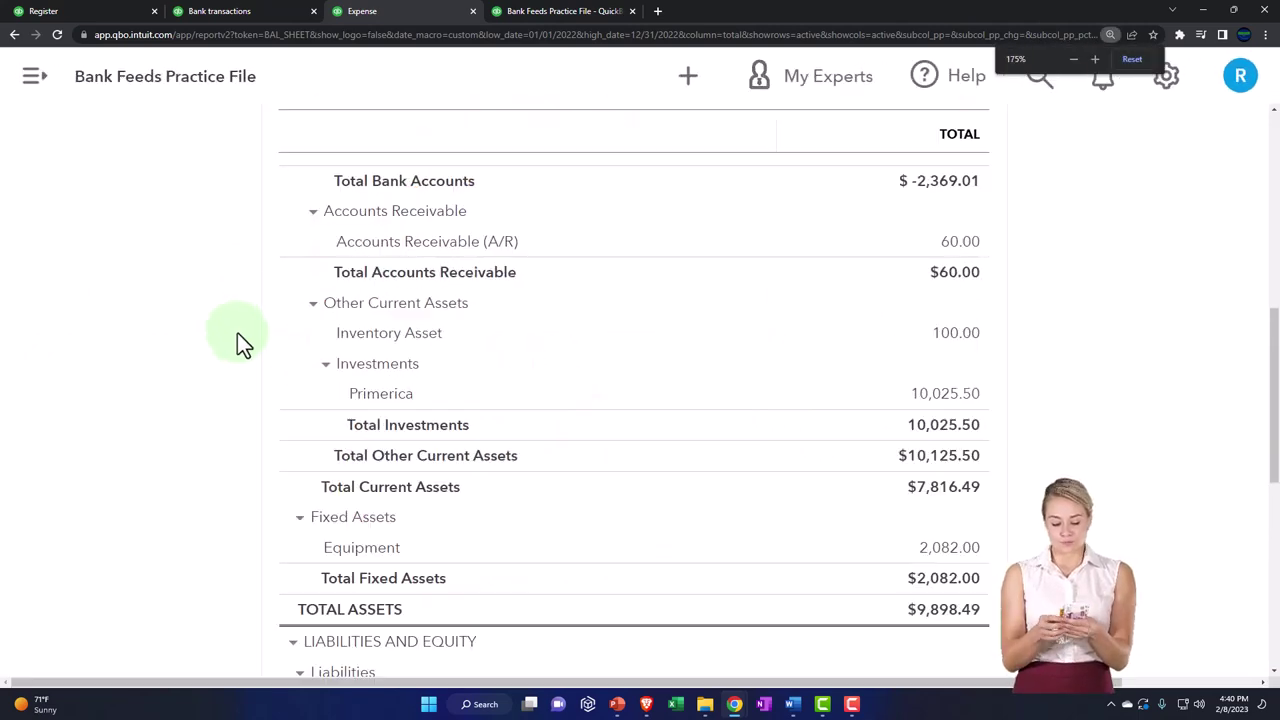
click(926, 400)
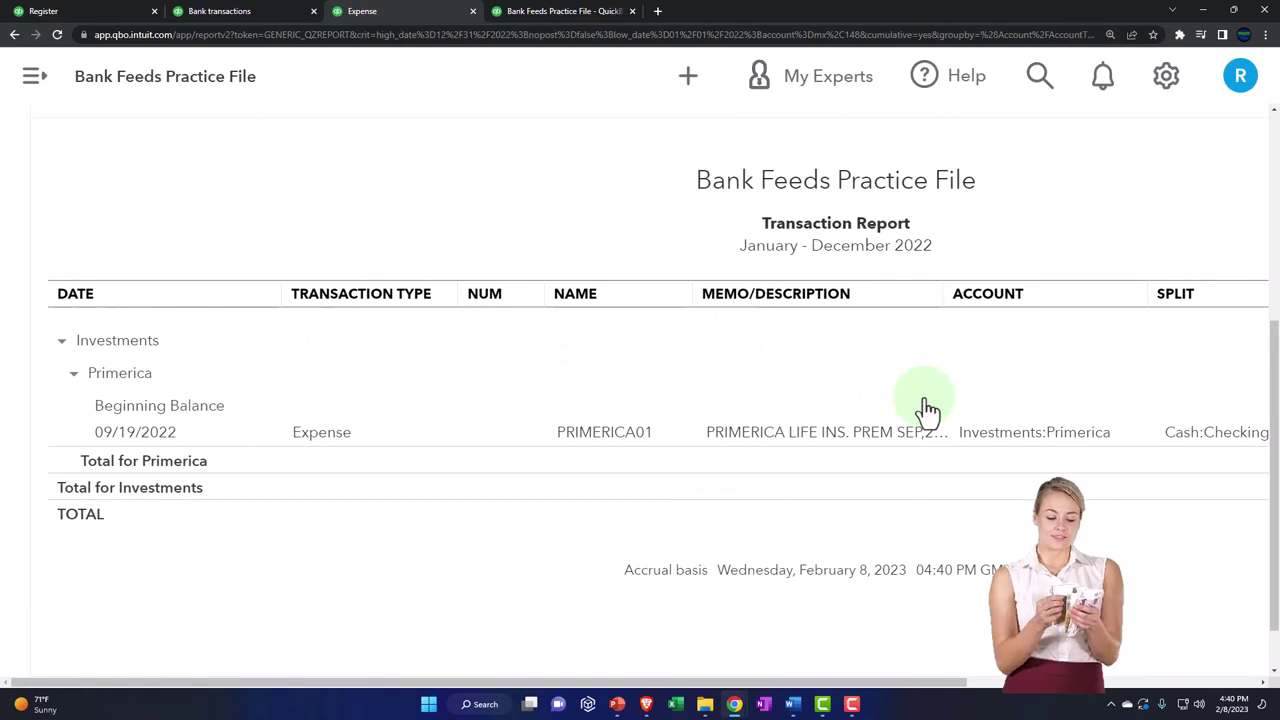
key(ctrl+minus)
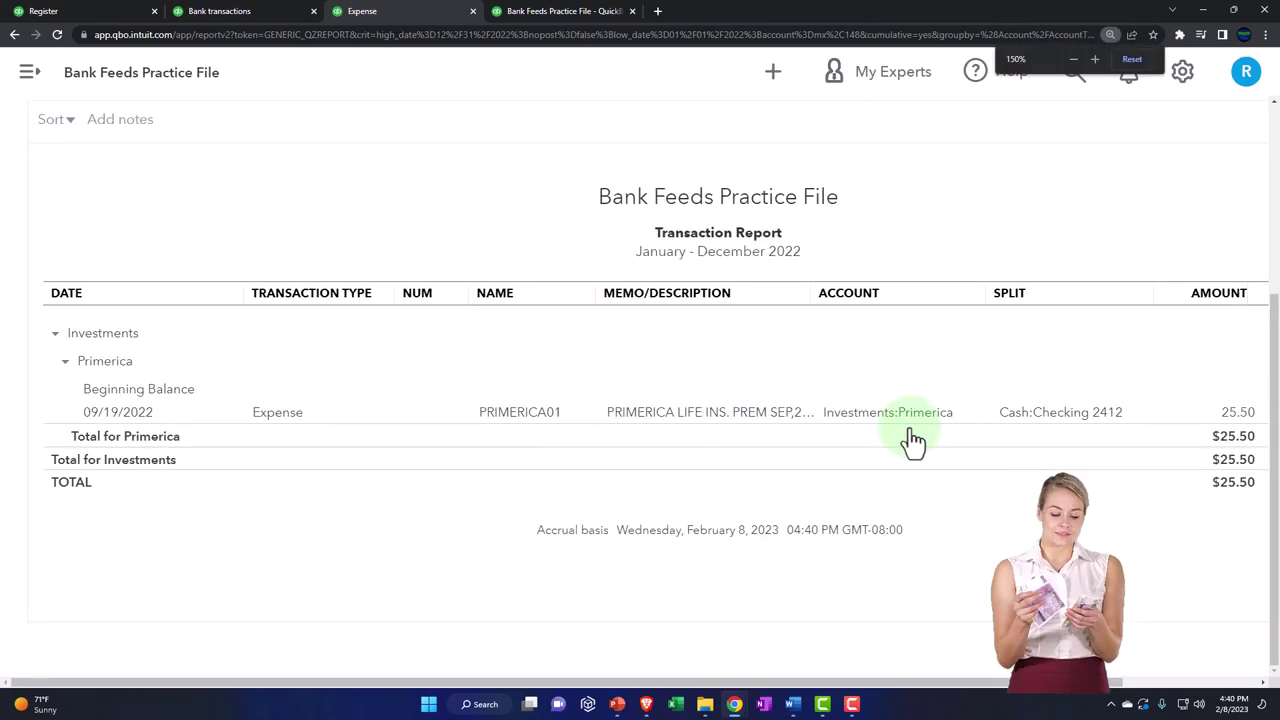
Step: Return to the Balance Sheet from the transaction report and examine the Checking 2412 and Primerica investment balances
scroll(180, 340, up, 2)
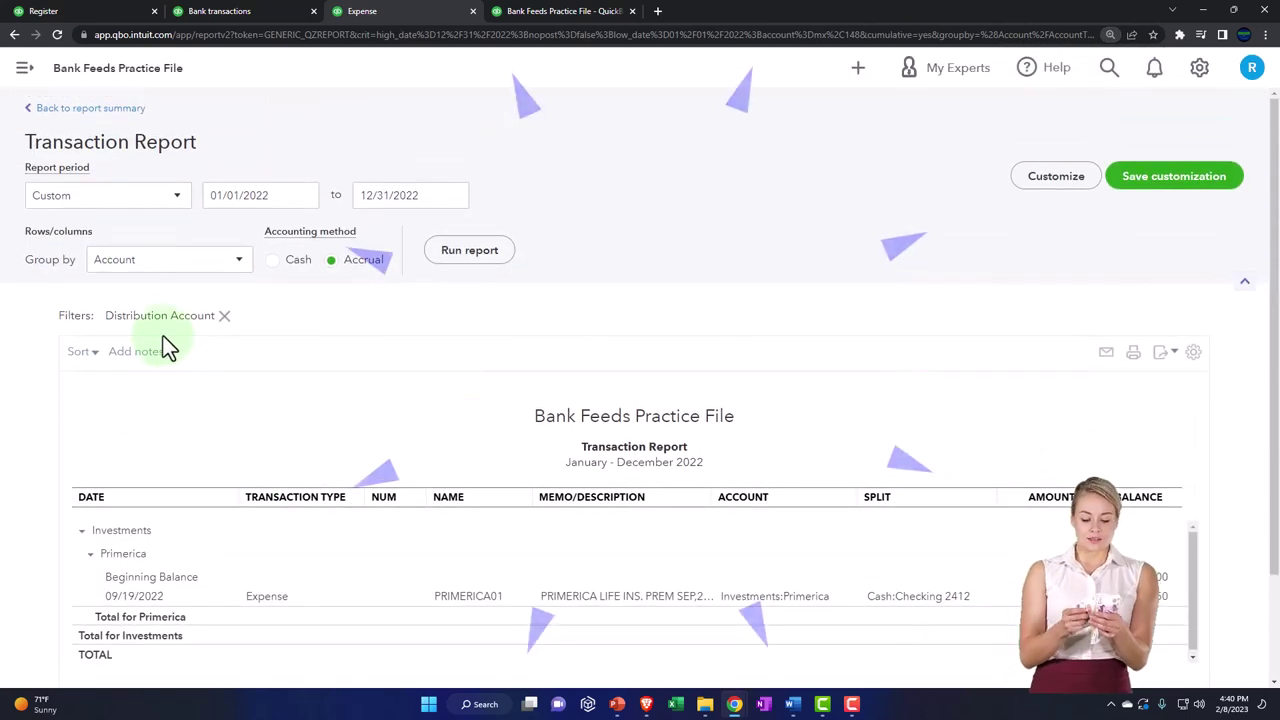
click(95, 109)
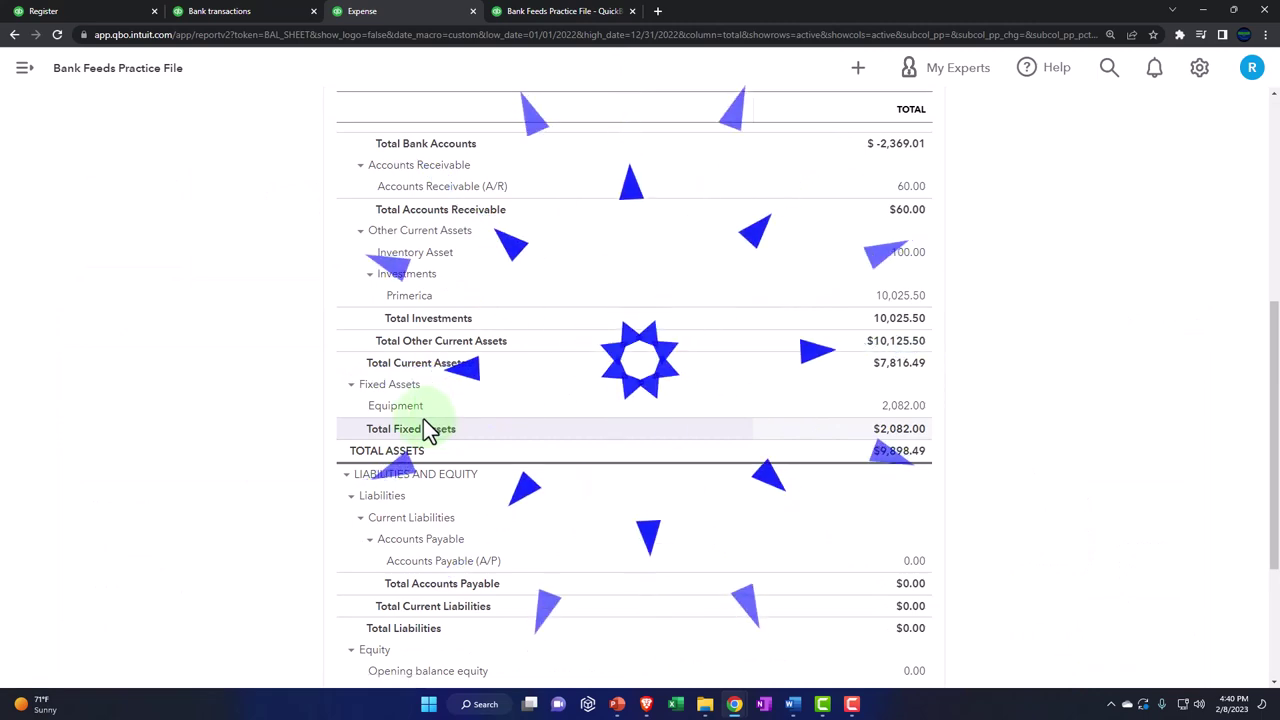
key(ctrl+plus)
key(ctrl+plus)
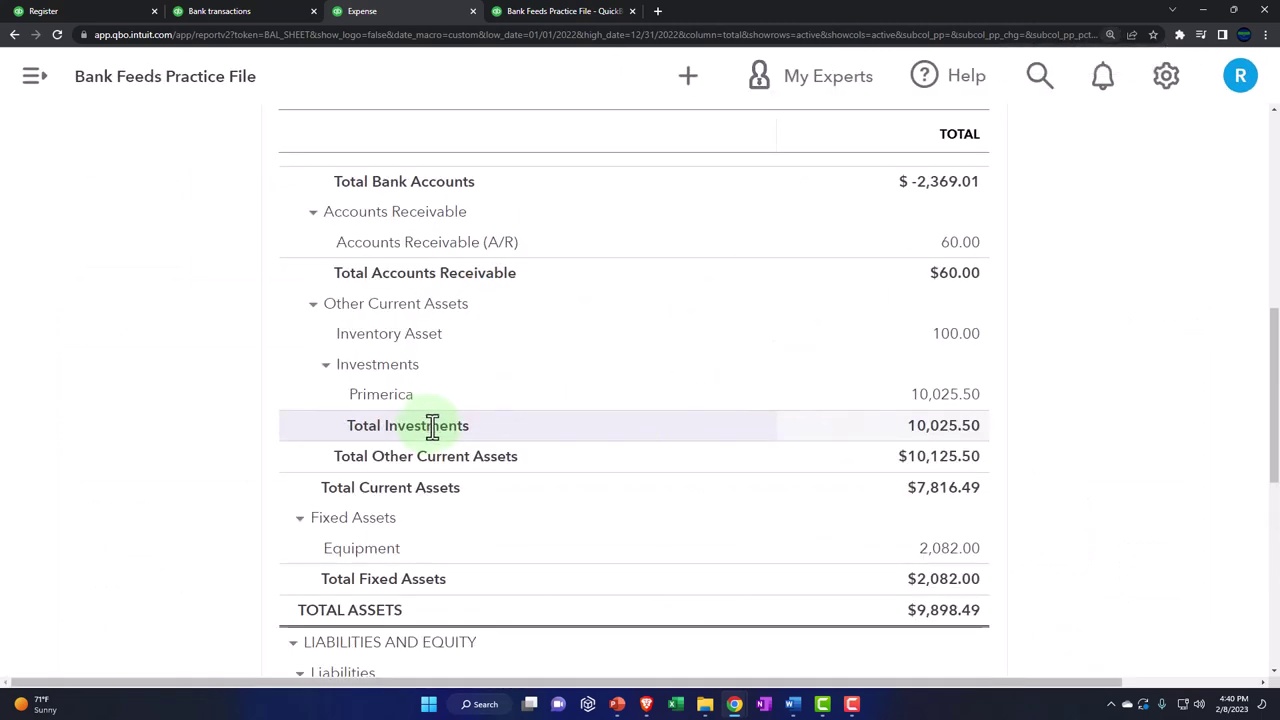
key(ctrl+plus)
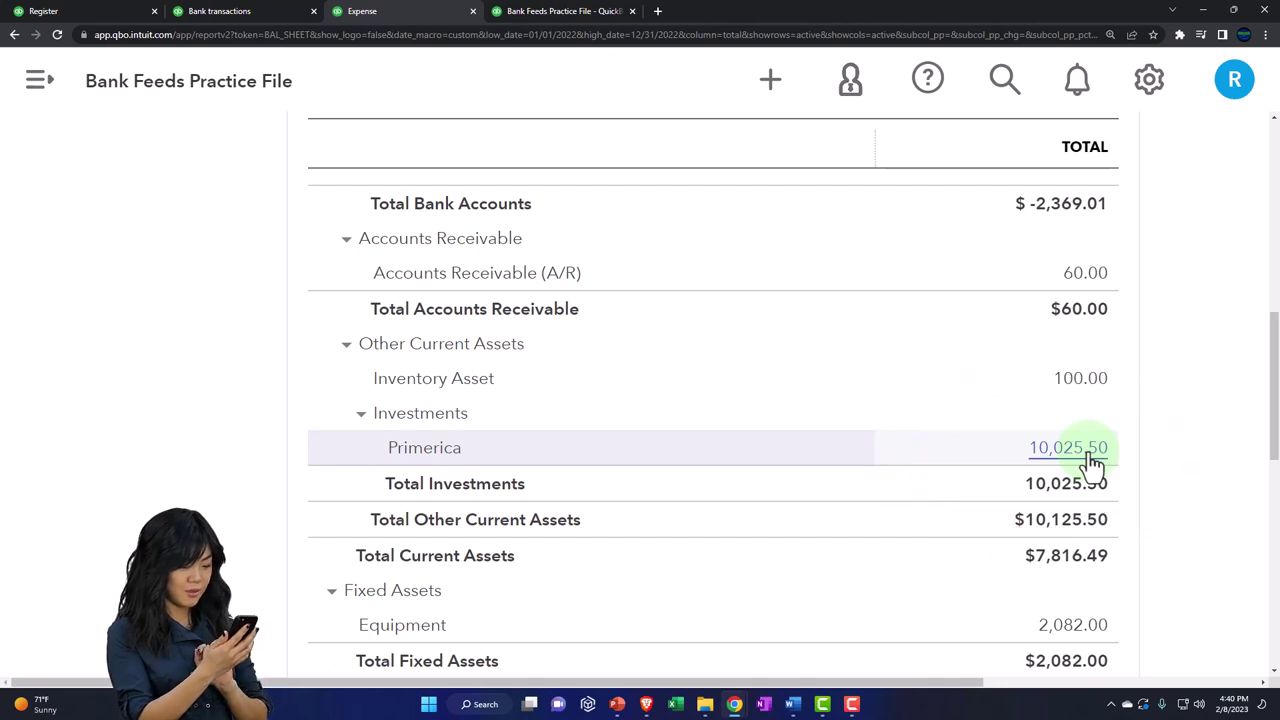
scroll(1092, 462, up, 3)
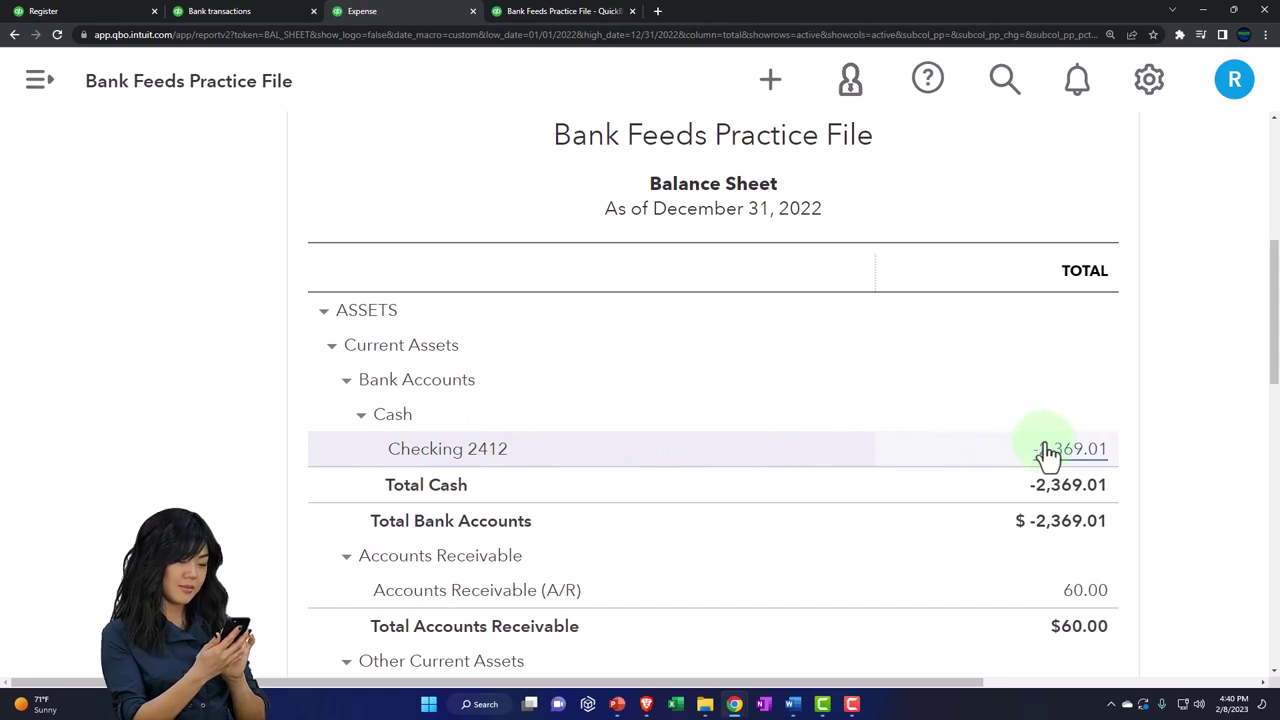
scroll(1045, 452, down, 3)
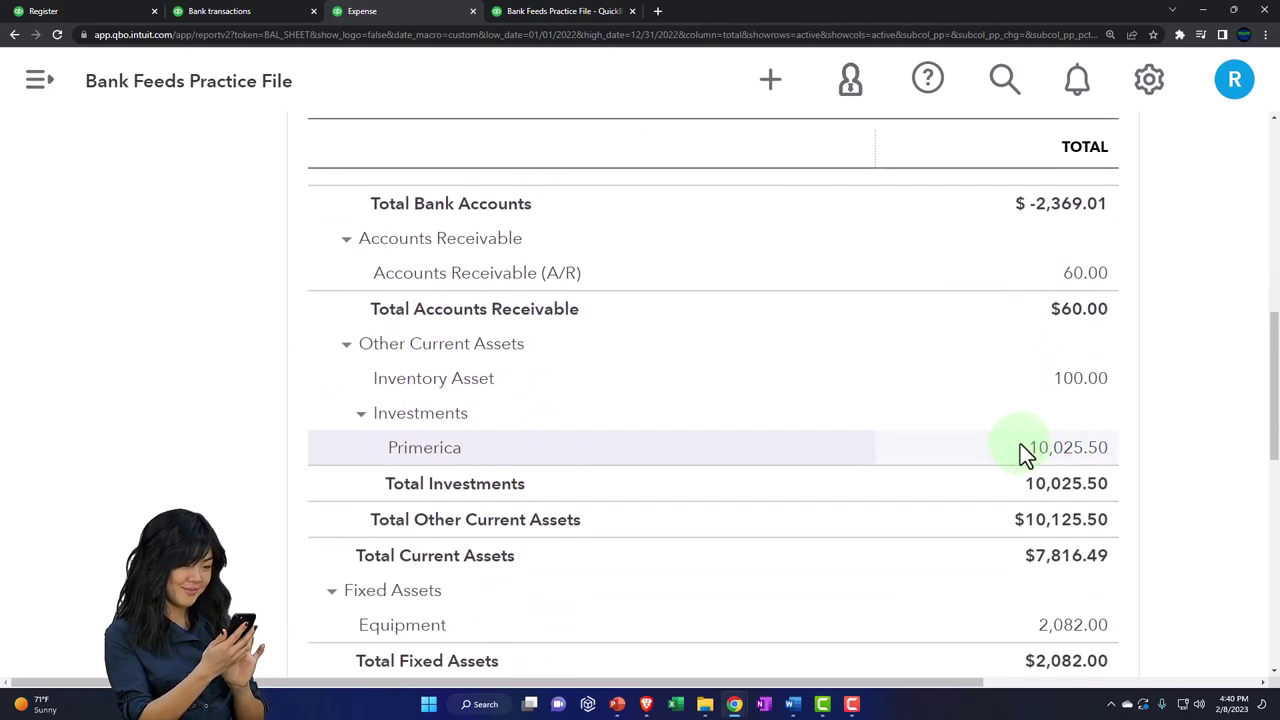
click(1074, 398)
scroll(1074, 398, down, 1)
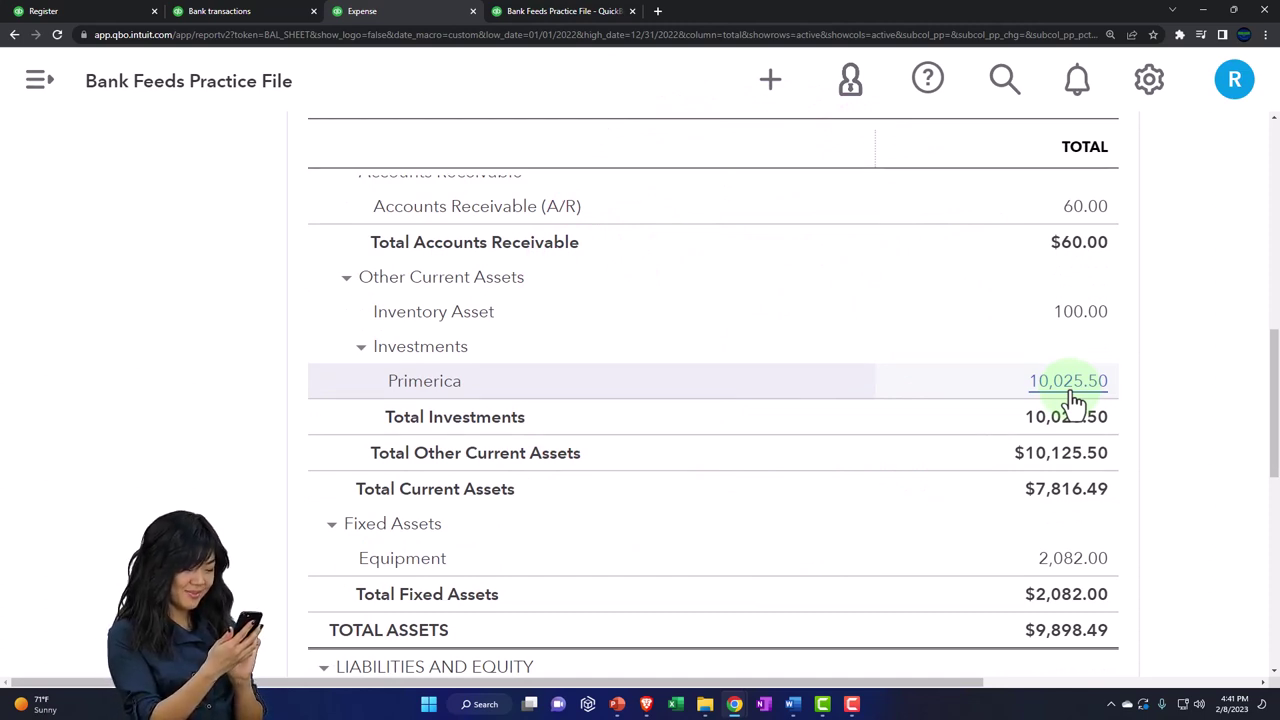
click(1072, 393)
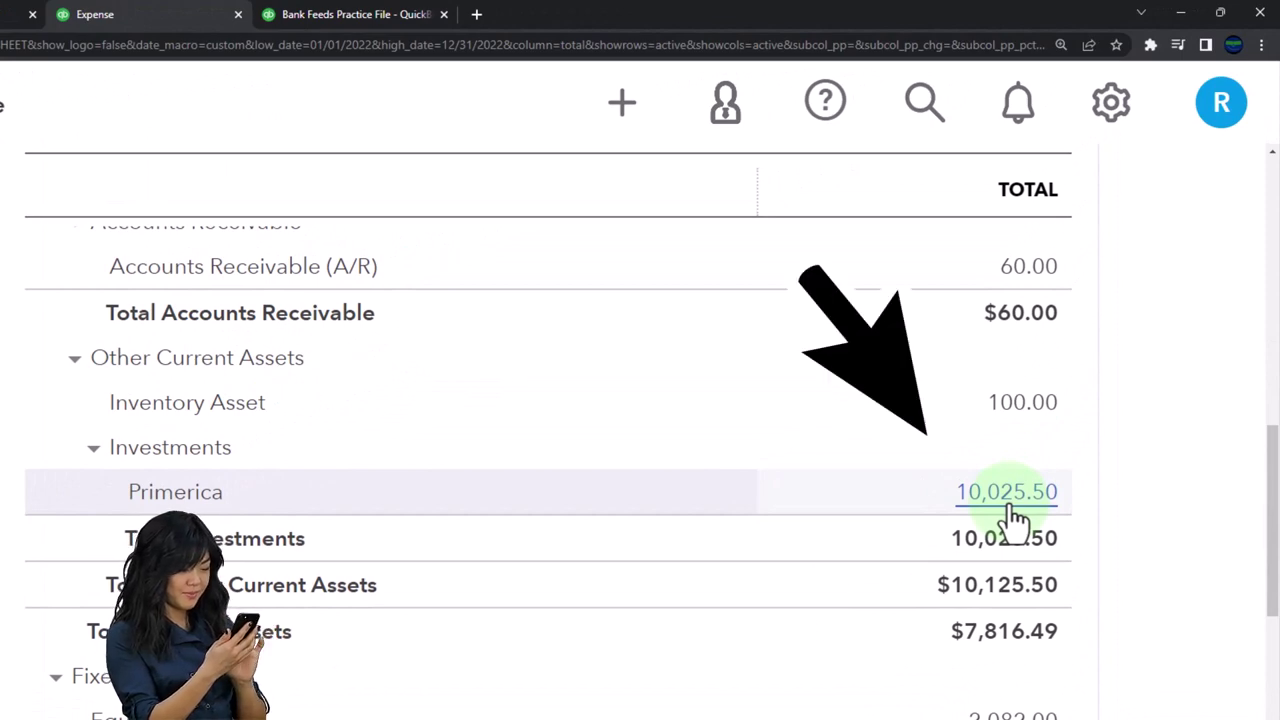
Step: Review the income, expenses and net income on the 2022 Profit and Loss, comparing it with the Balance Sheet
click(359, 13)
scroll(337, 534, down, 5)
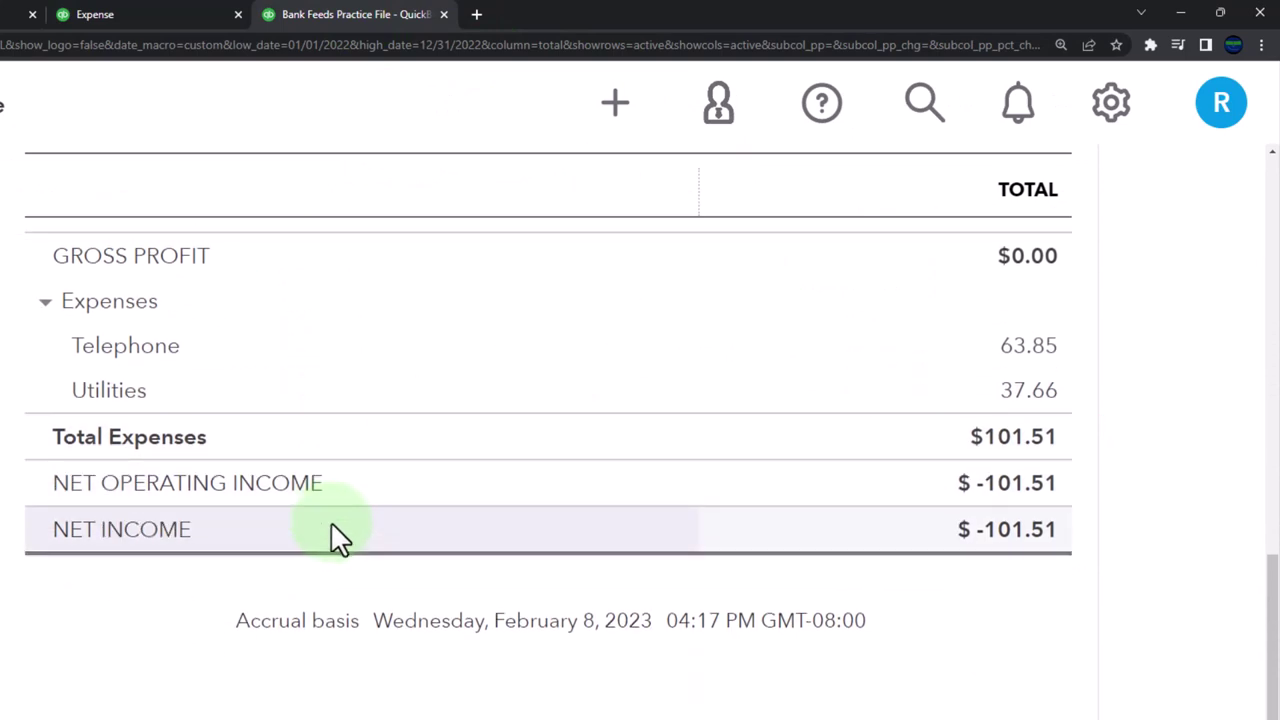
scroll(335, 535, up, 5)
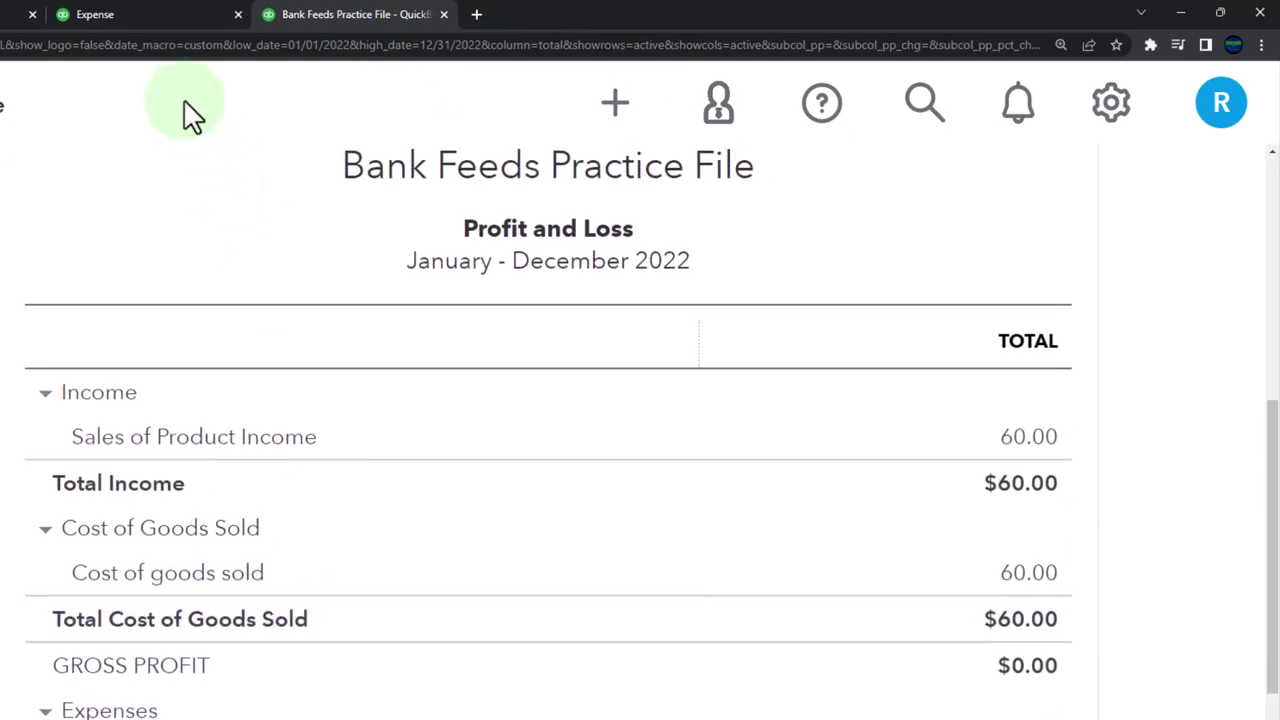
click(149, 14)
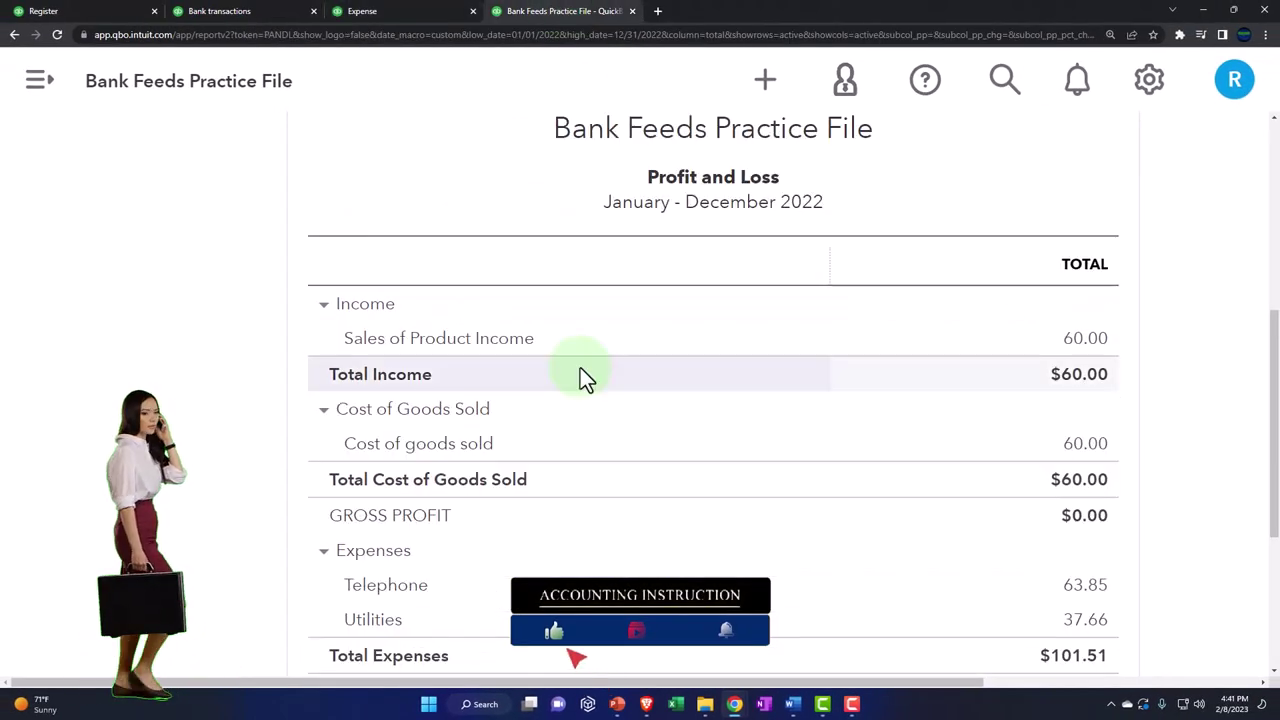
scroll(592, 505, down, 3)
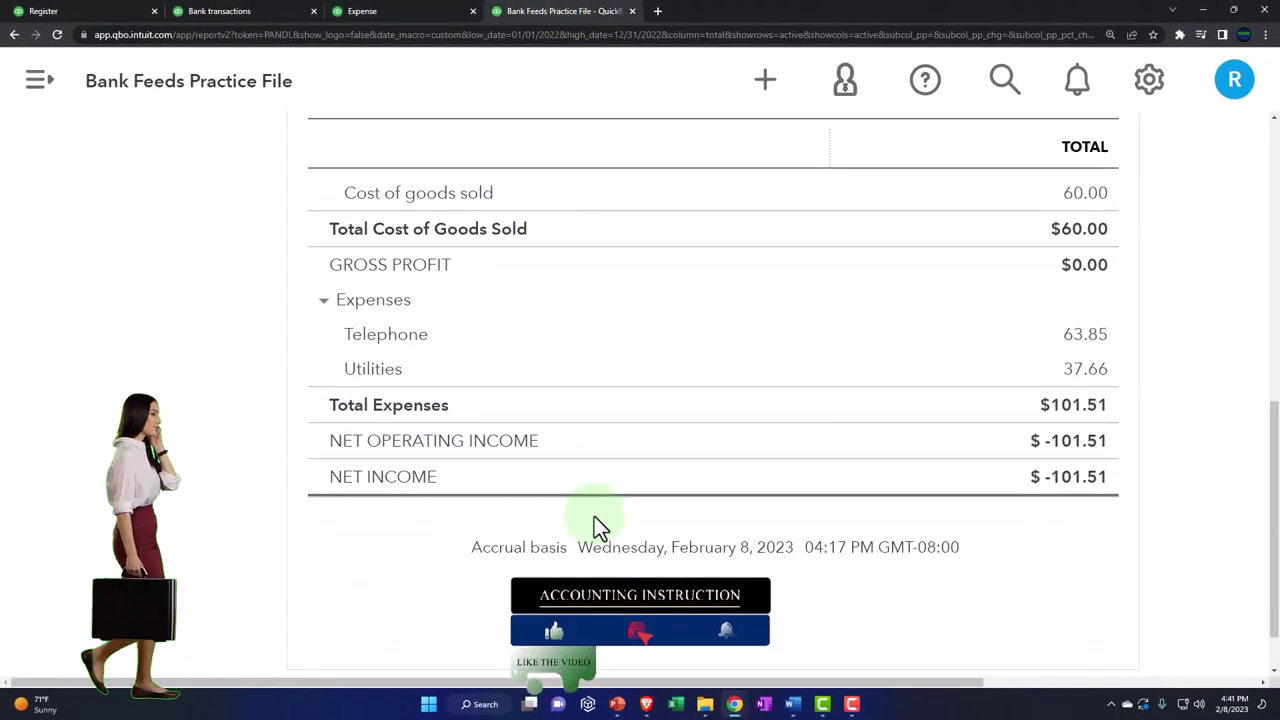
scroll(594, 520, up, 3)
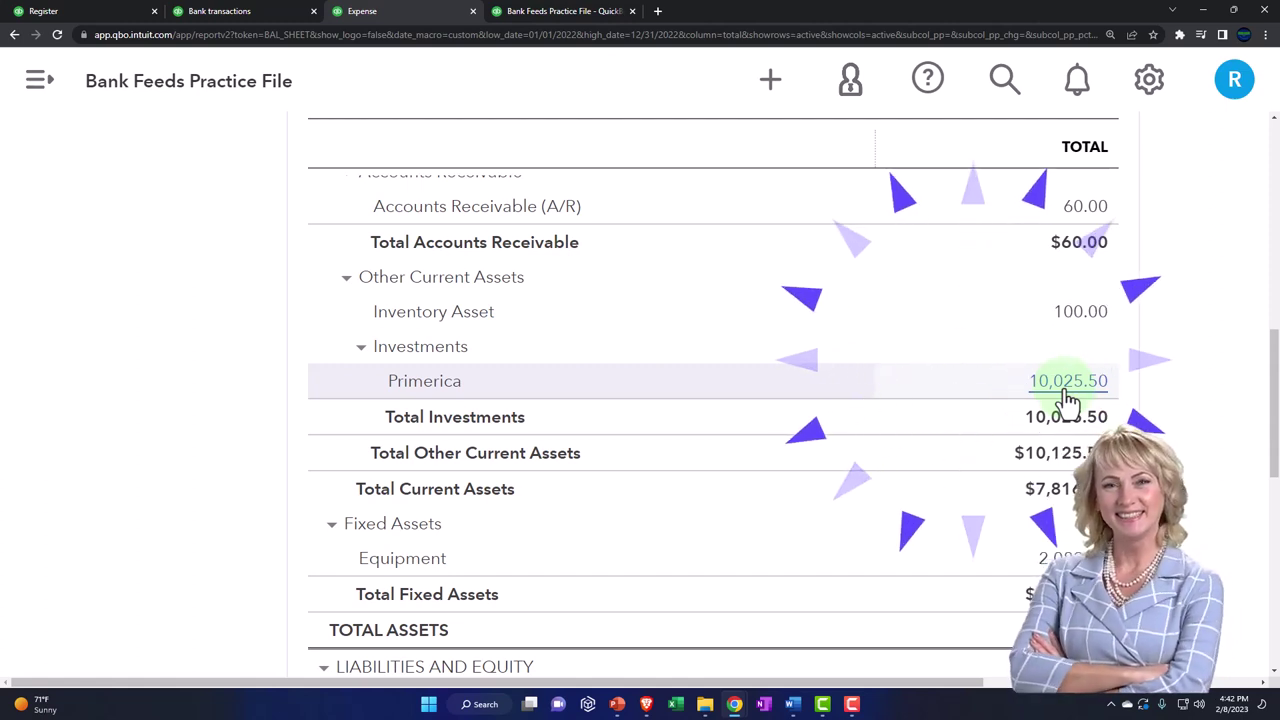
Step: Go from the Primerica asset register back to the Chart of Accounts and check the Investments subaccounts there
click(97, 11)
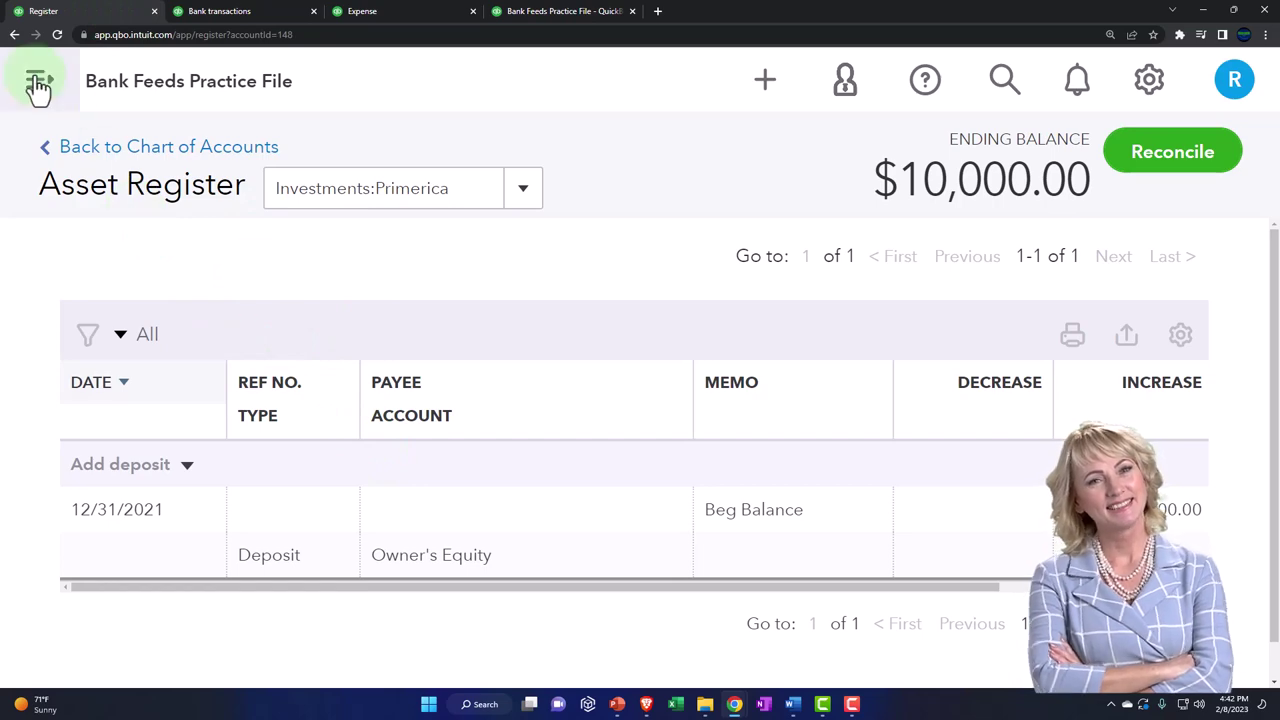
click(80, 150)
key(ctrl+minus)
key(ctrl+minus)
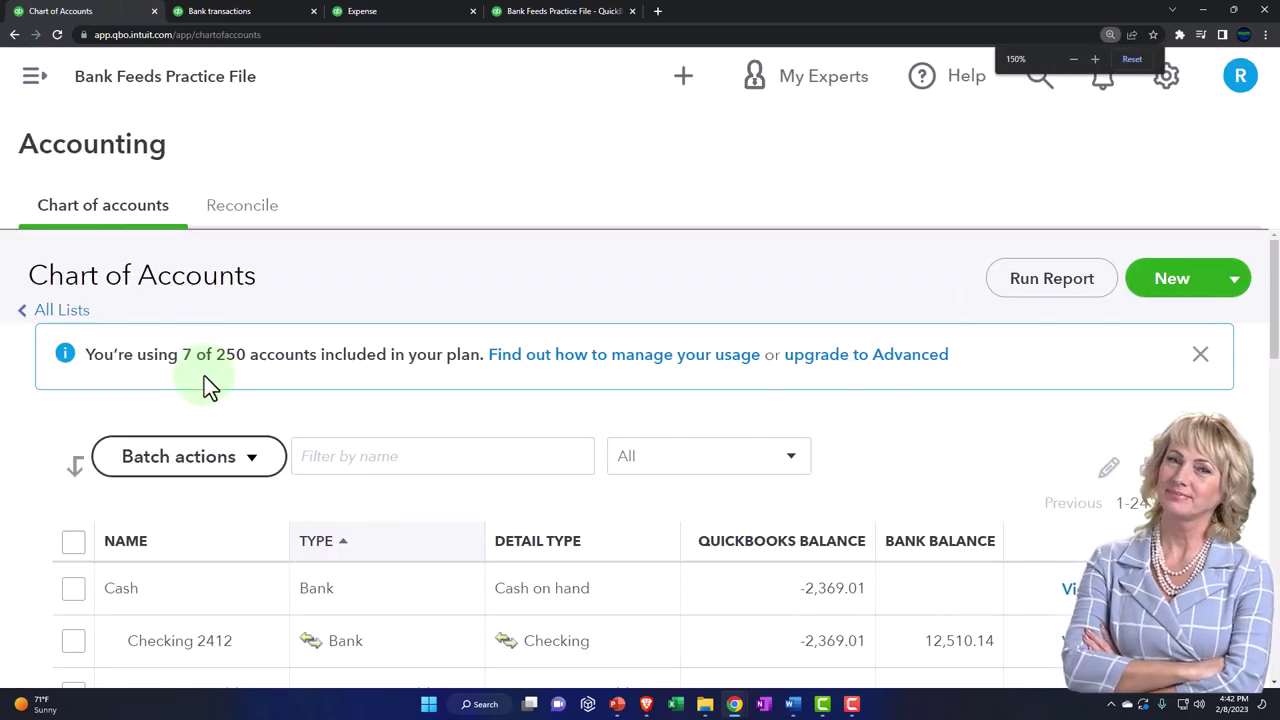
key(ctrl+minus)
scroll(305, 455, down, 2)
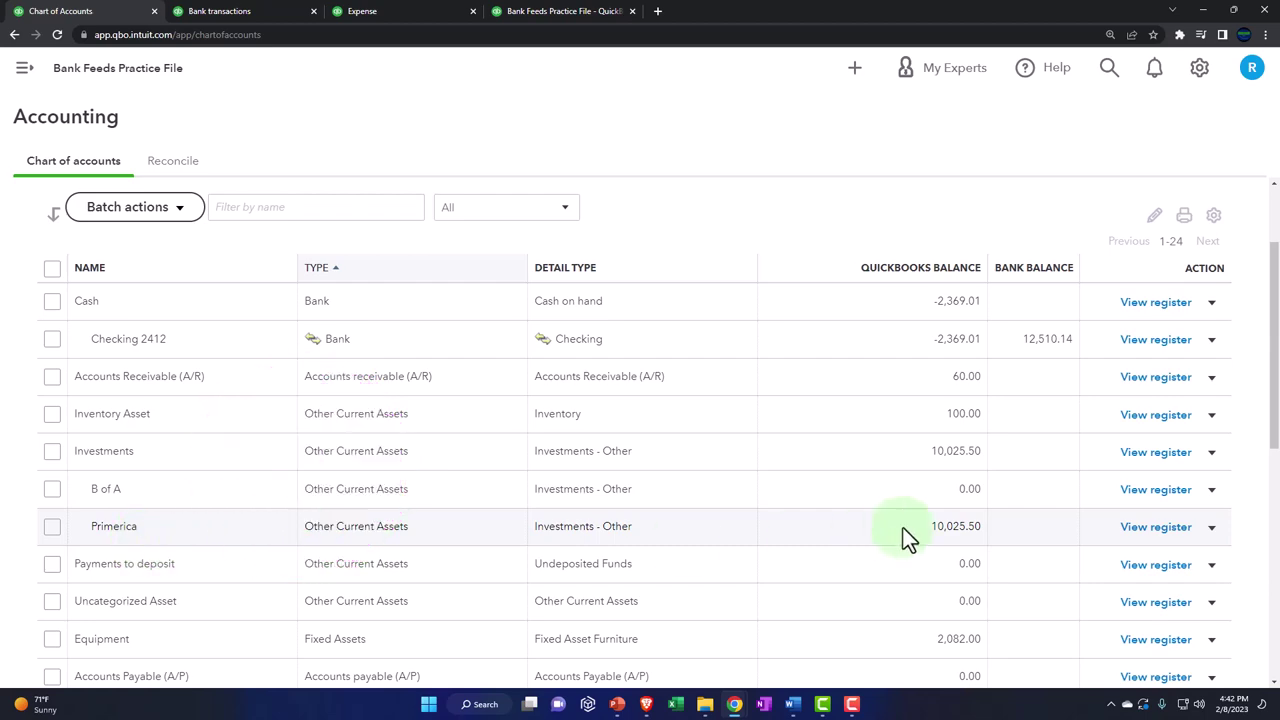
Step: Start a new asset account saved under the Primerica investment account
scroll(904, 527, up, 2)
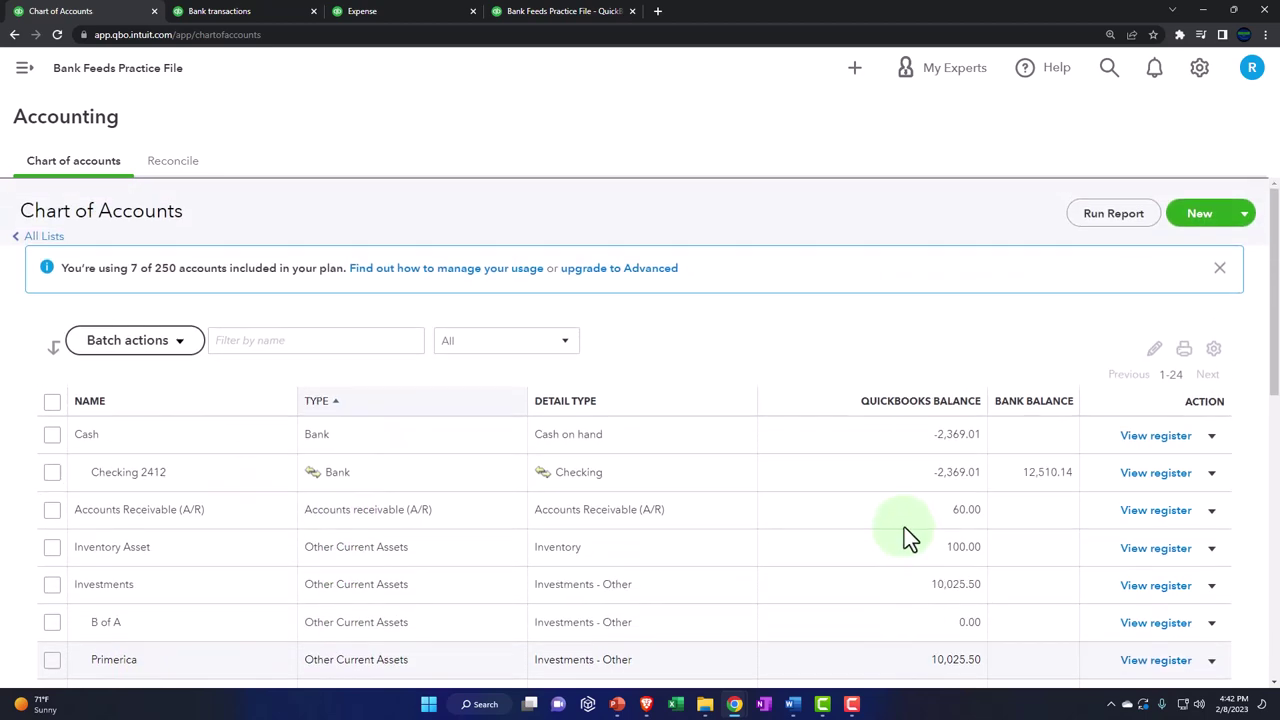
click(1199, 216)
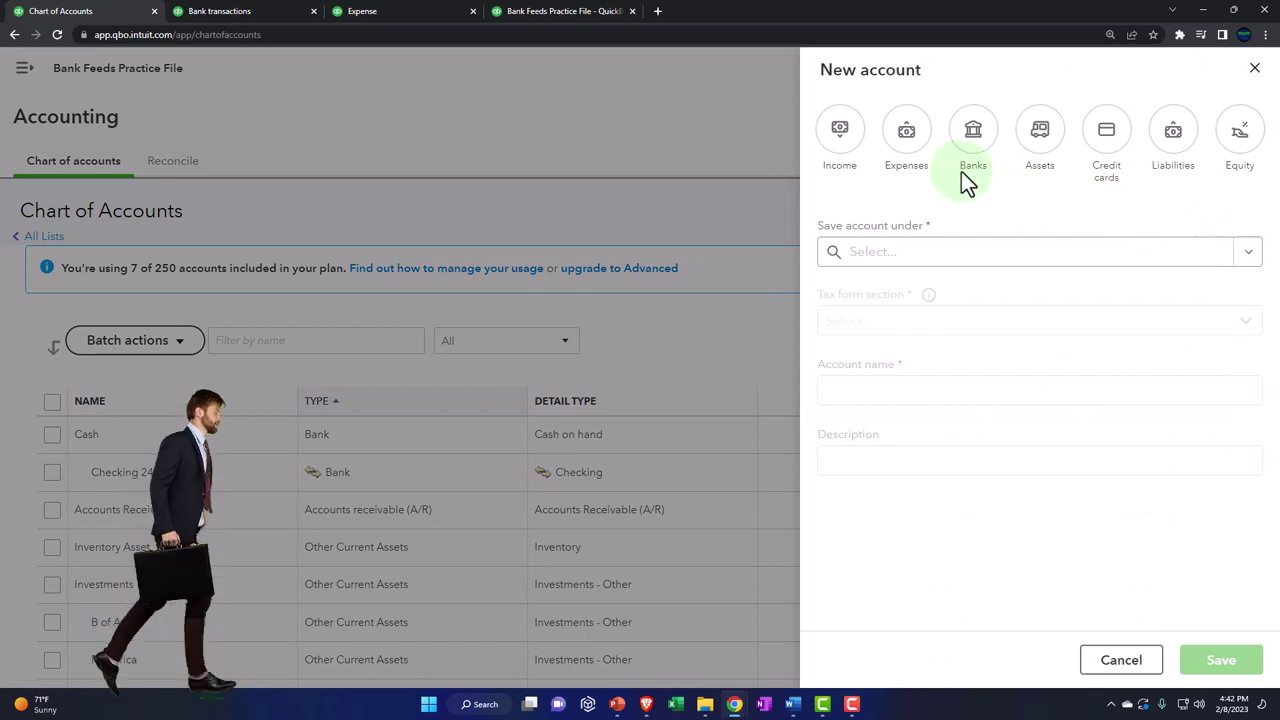
click(1037, 148)
click(1245, 256)
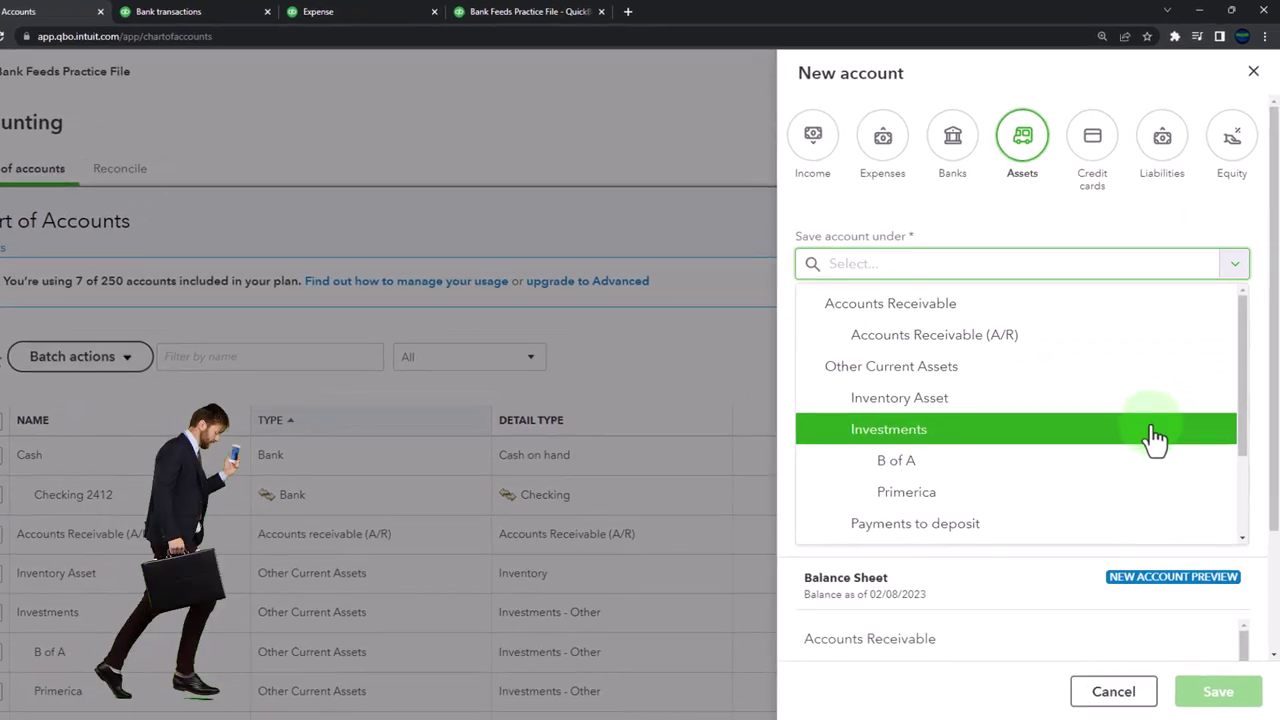
click(1108, 472)
Step: Name the new account "Unresized Gain/Loss Primarica", using a spelling suggestion for the first word, and save it
click(820, 466)
text(Un)
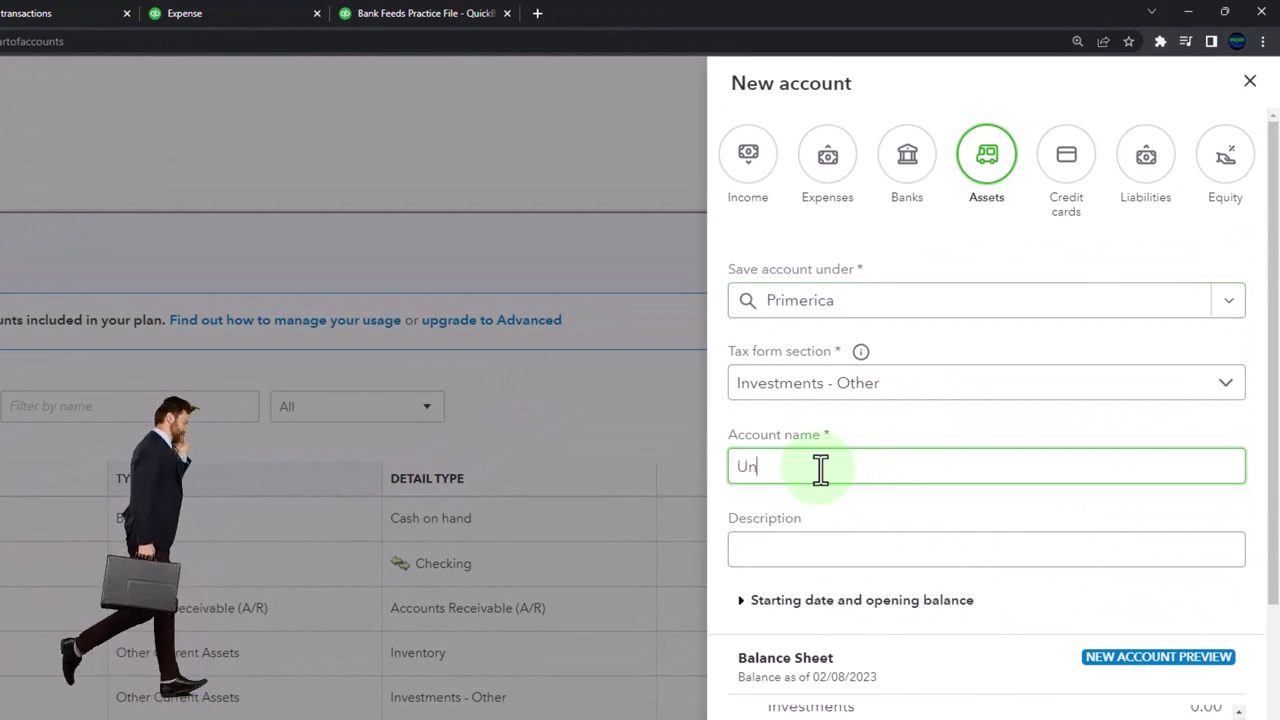
text(reasize)
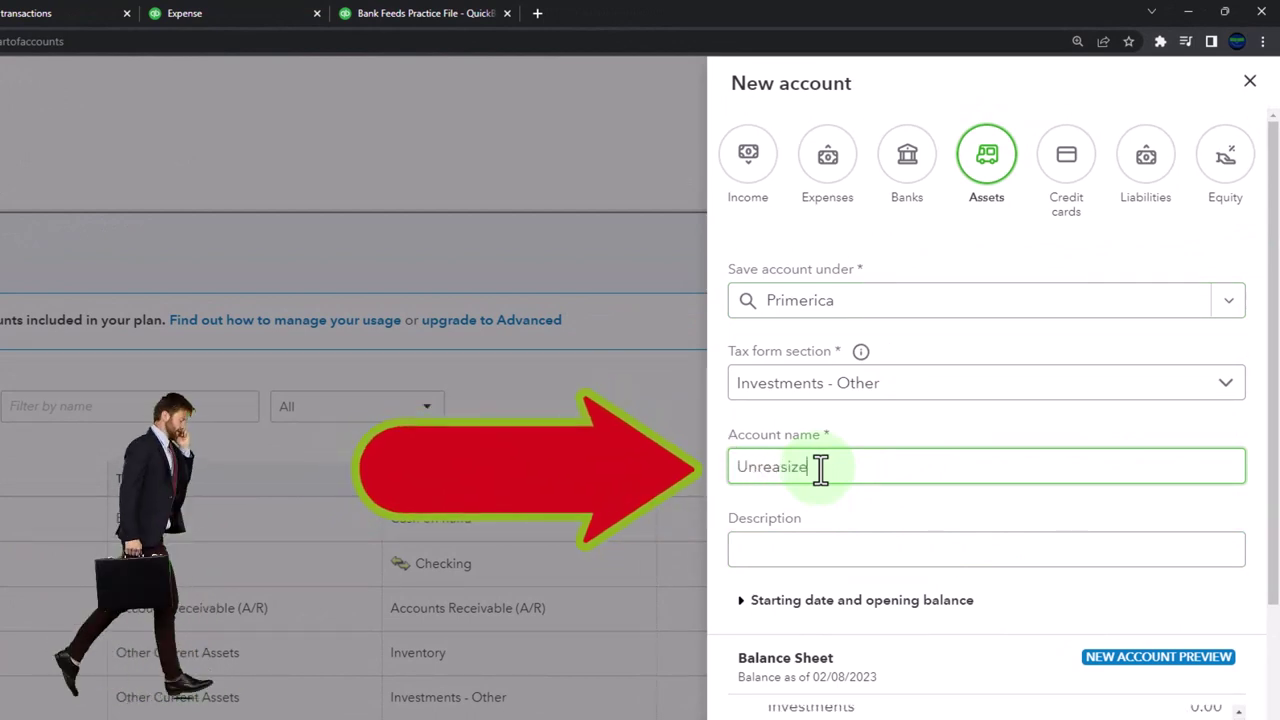
text(d Gain/Loss)
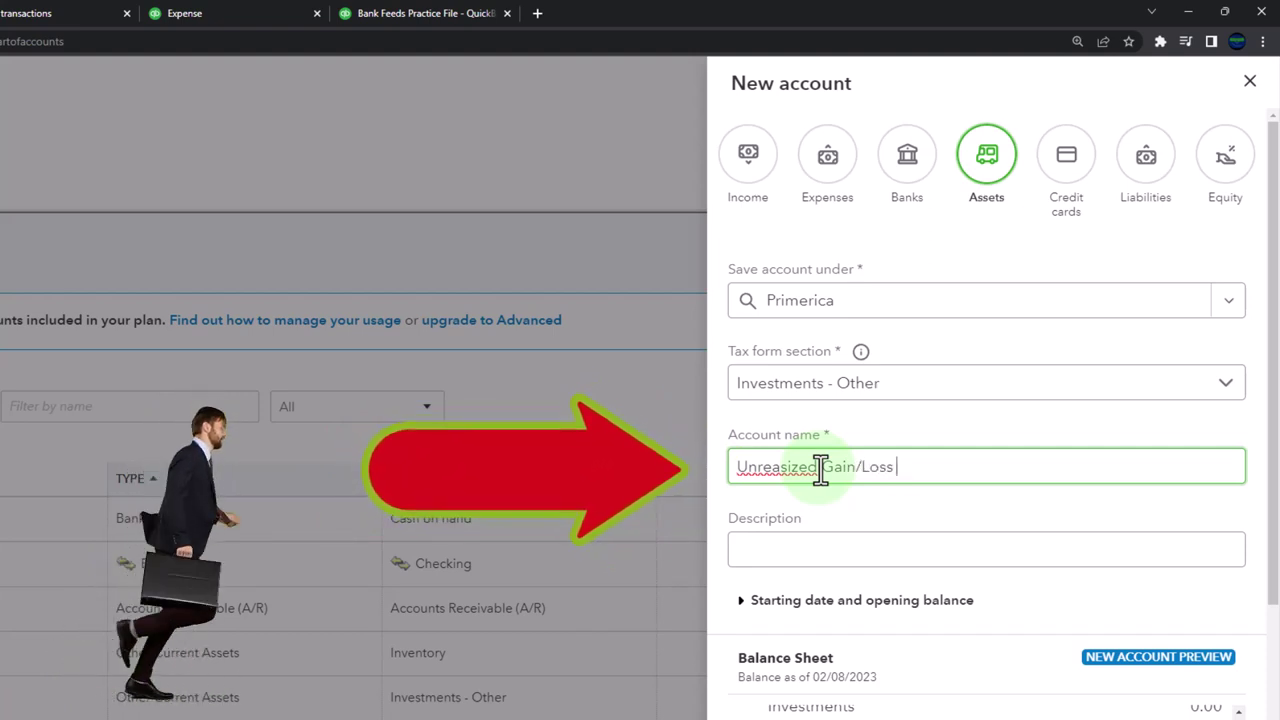
text( Primarica)
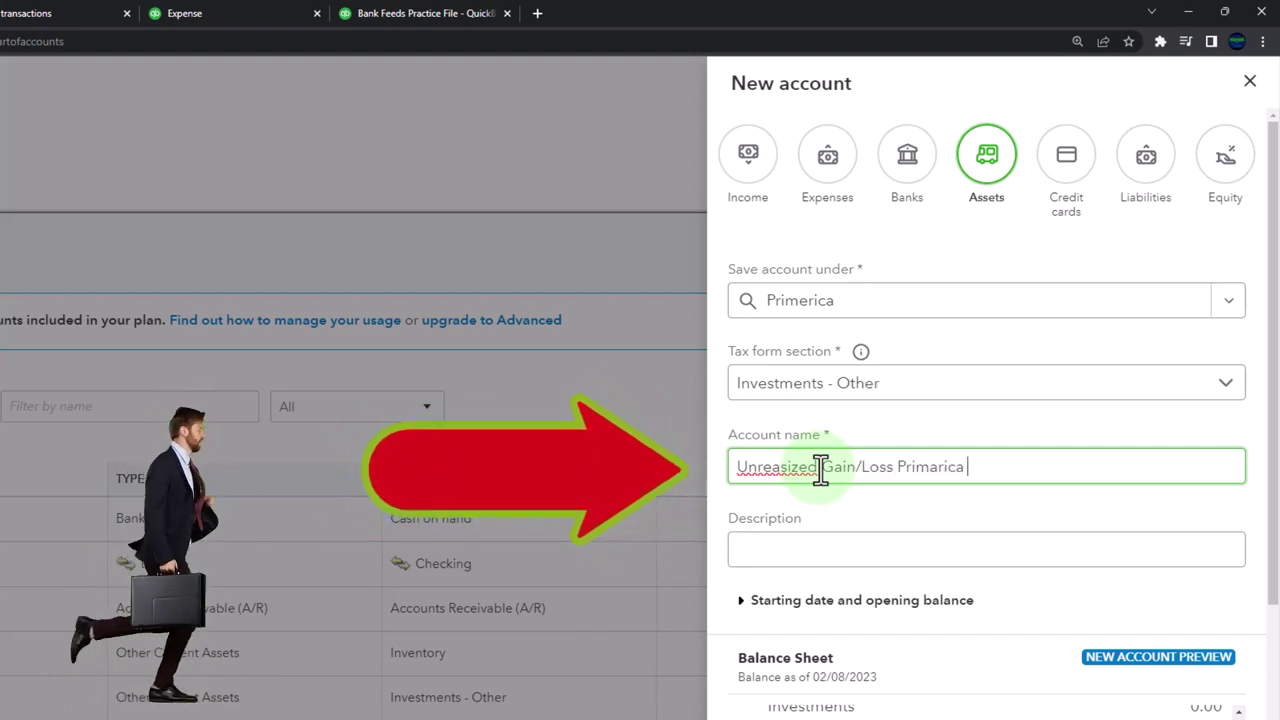
right_click(806, 470)
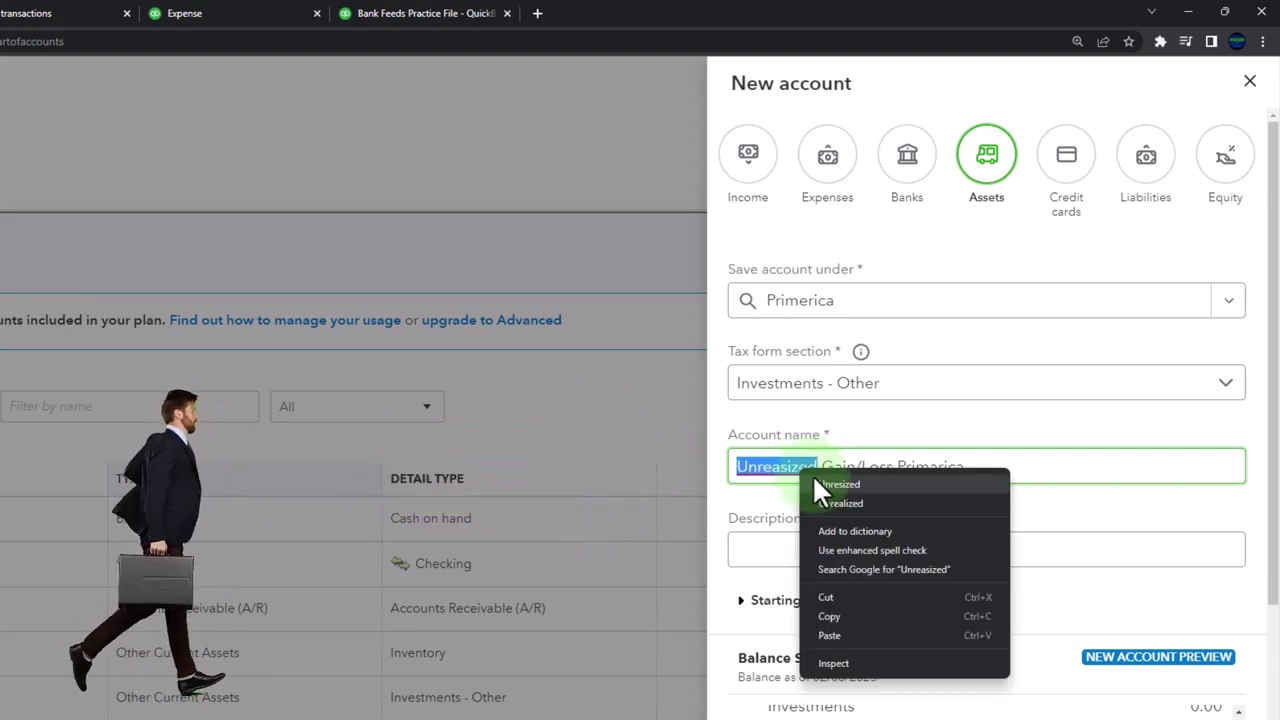
click(814, 484)
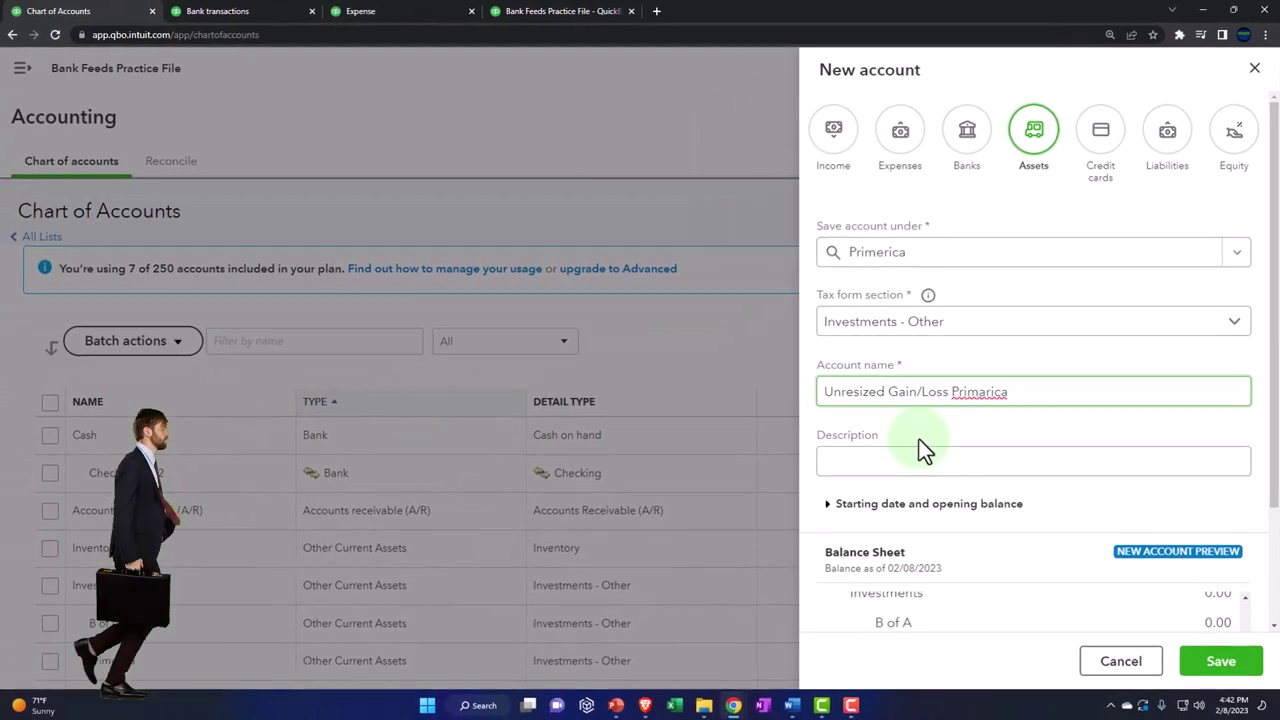
click(1213, 660)
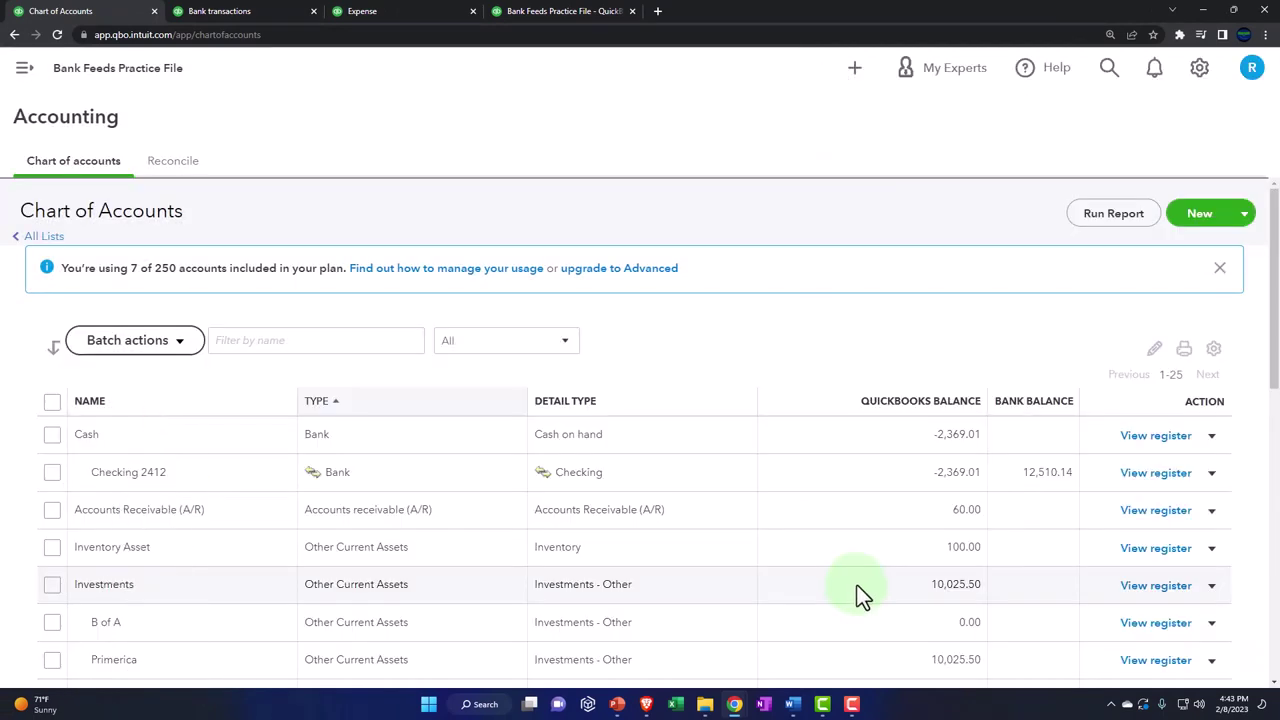
Step: Find the Unresized Gain/Loss Primarica subaccount under Primerica in the account list and open its register
scroll(517, 578, down, 2)
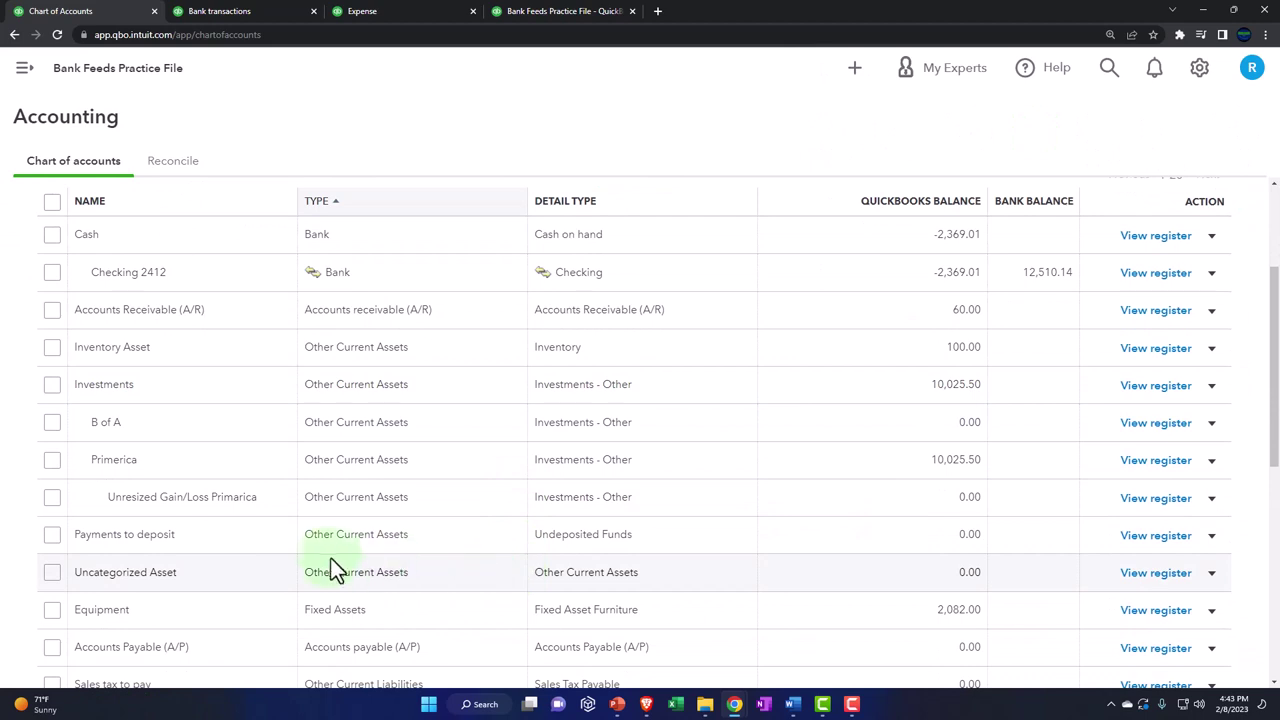
key(ctrl+plus)
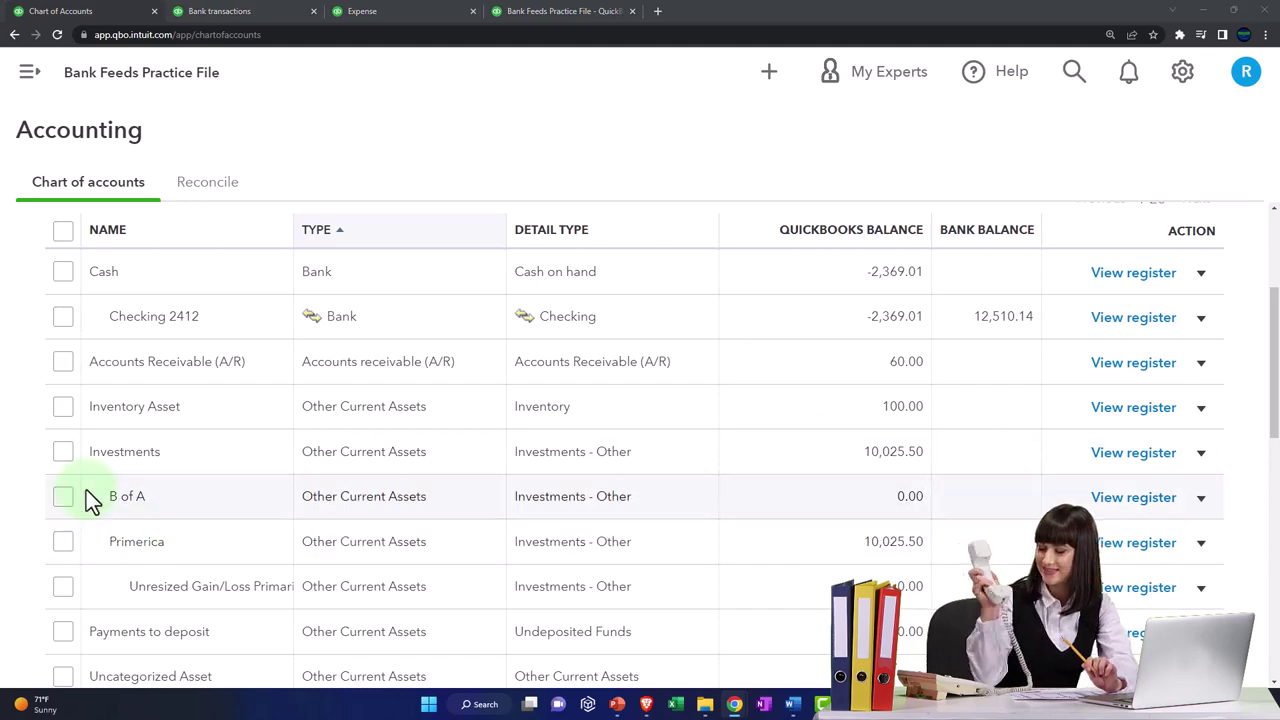
scroll(151, 499, down, 2)
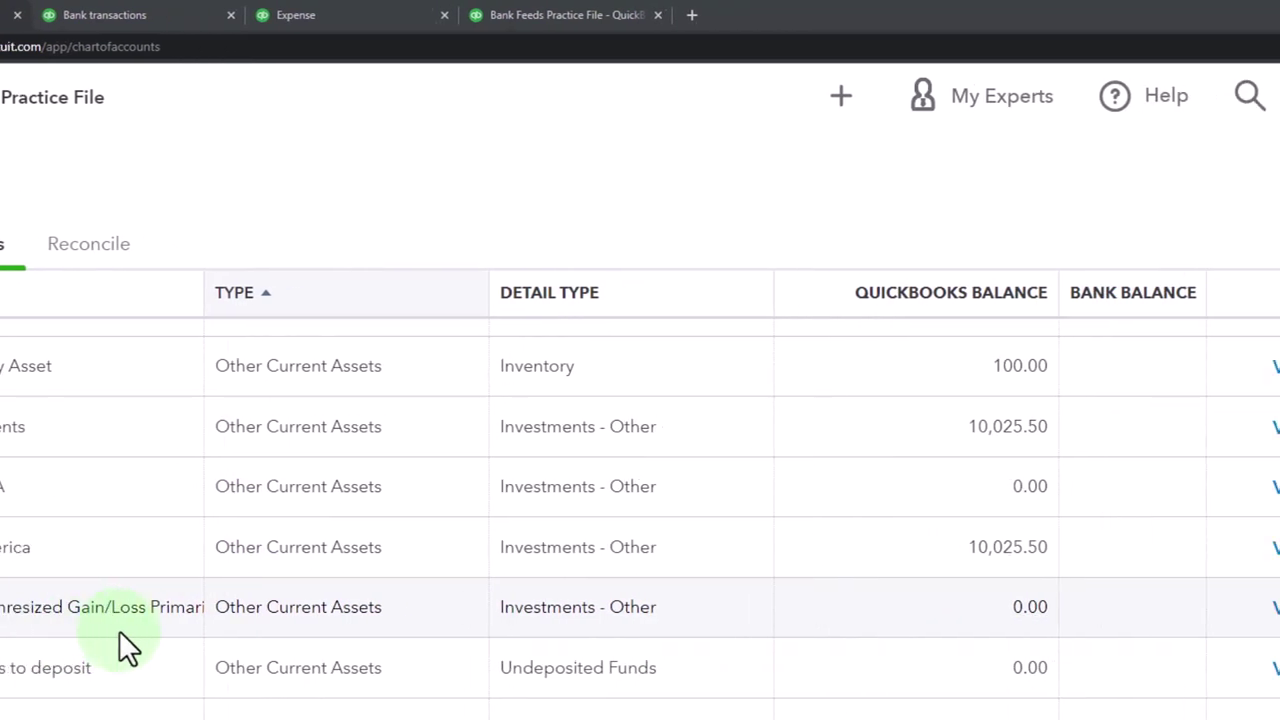
click(1047, 612)
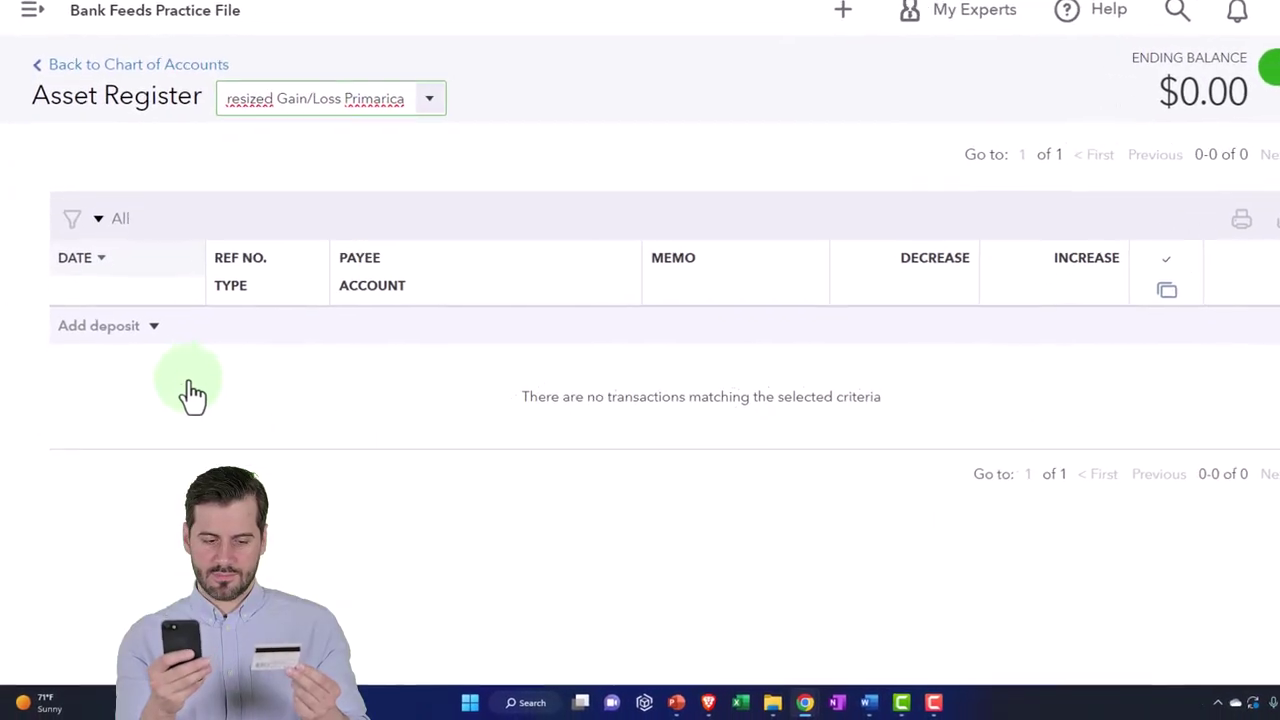
Step: Enter a journal entry dated 10/31/2022 with memo "Adjust to FMV" and a 500 increase, and start a new account for its offset
click(156, 330)
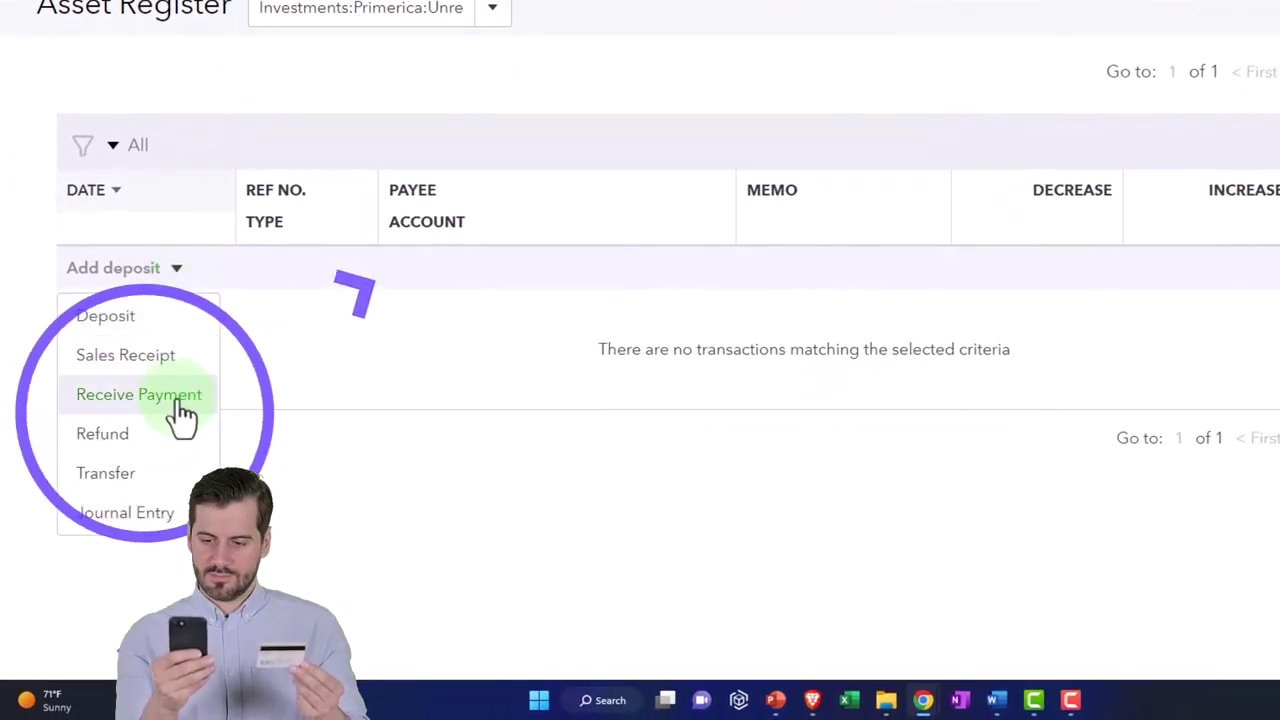
click(160, 514)
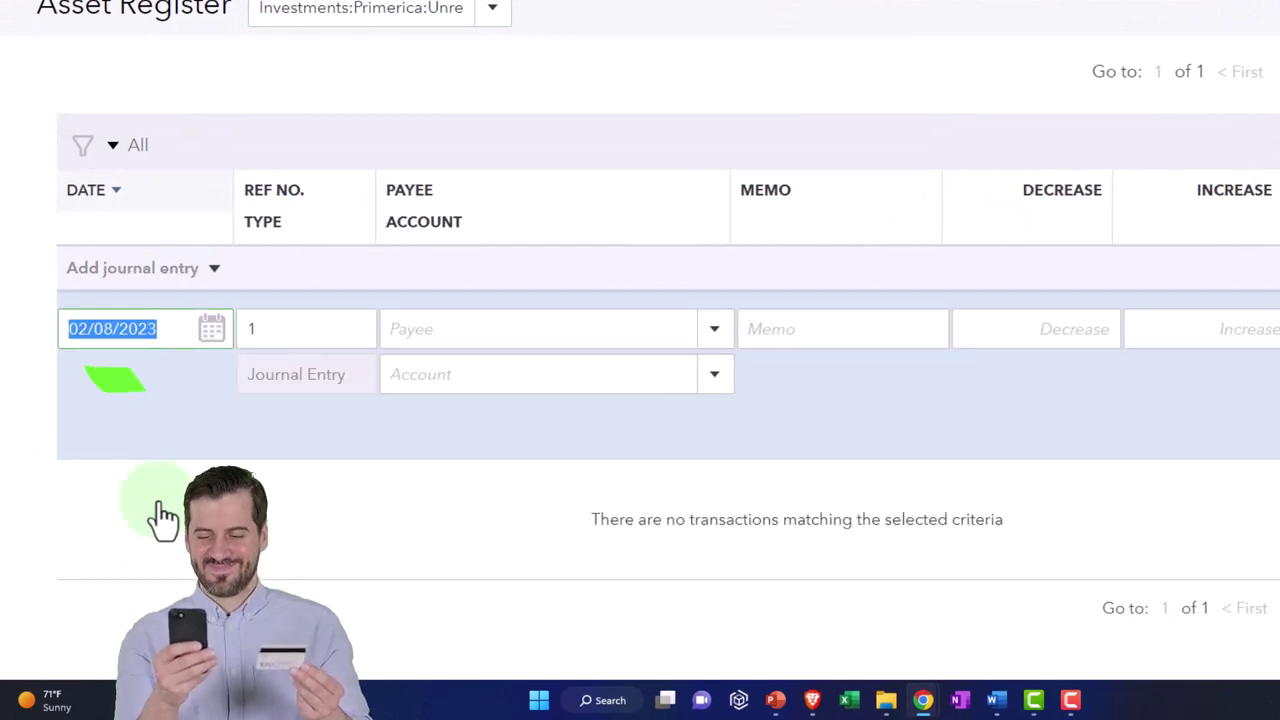
text(10)
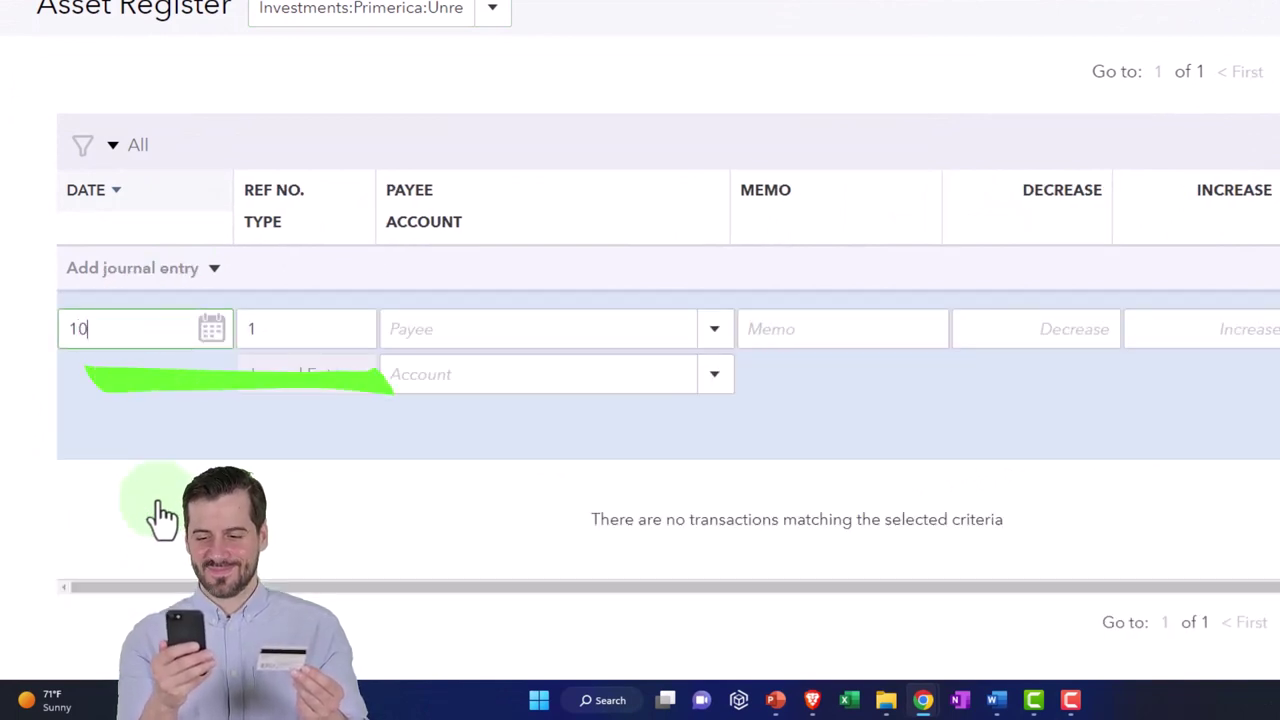
text(3122)
key(Tab)
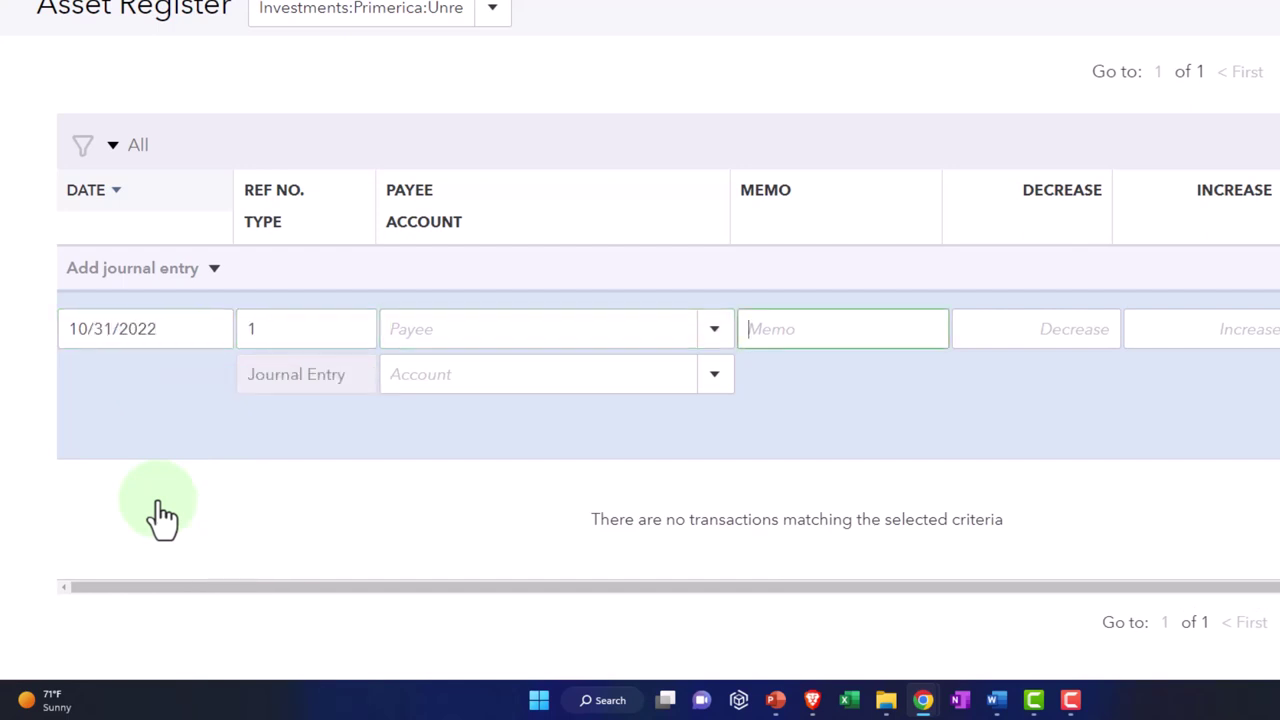
text(Adjust to FMV)
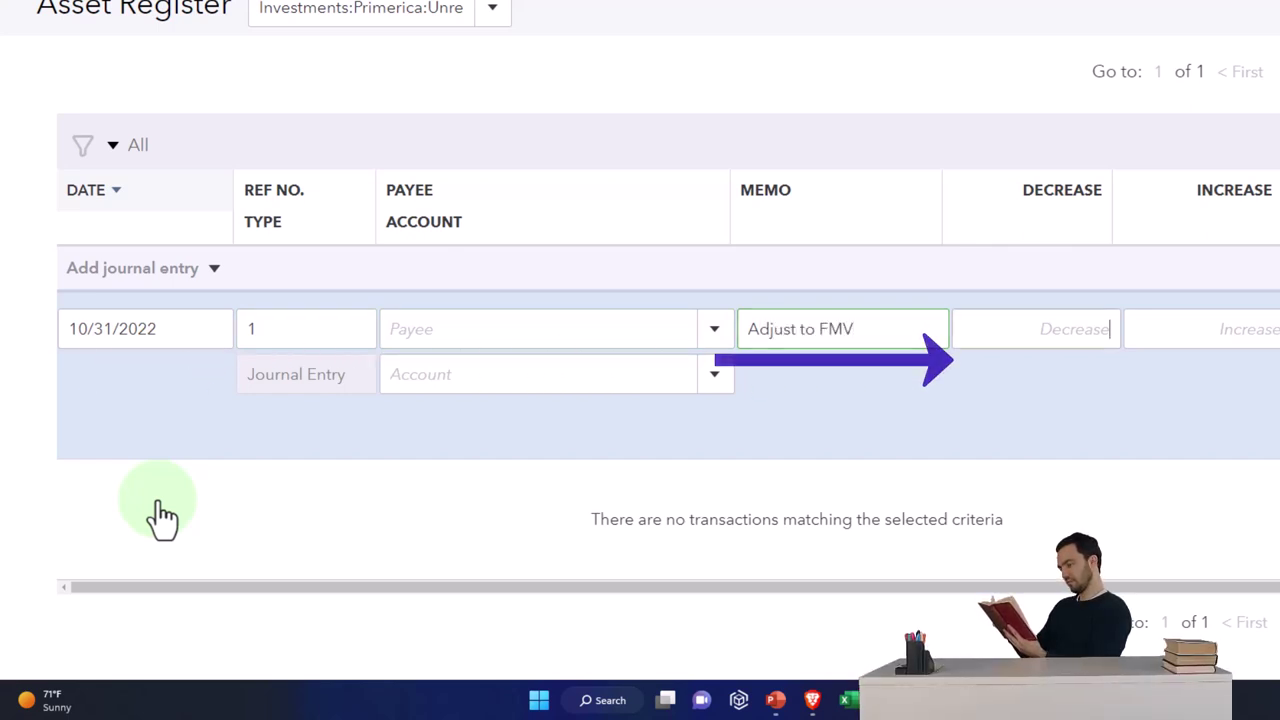
key(Tab)
text(500)
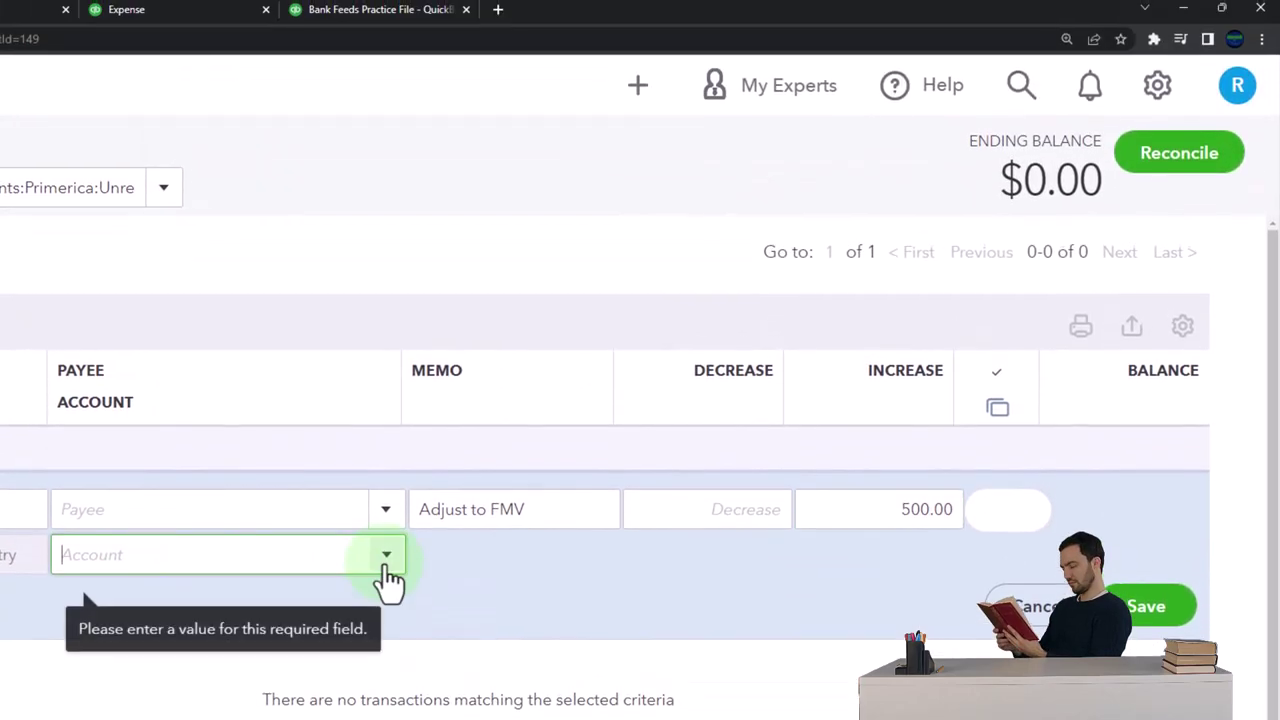
click(386, 374)
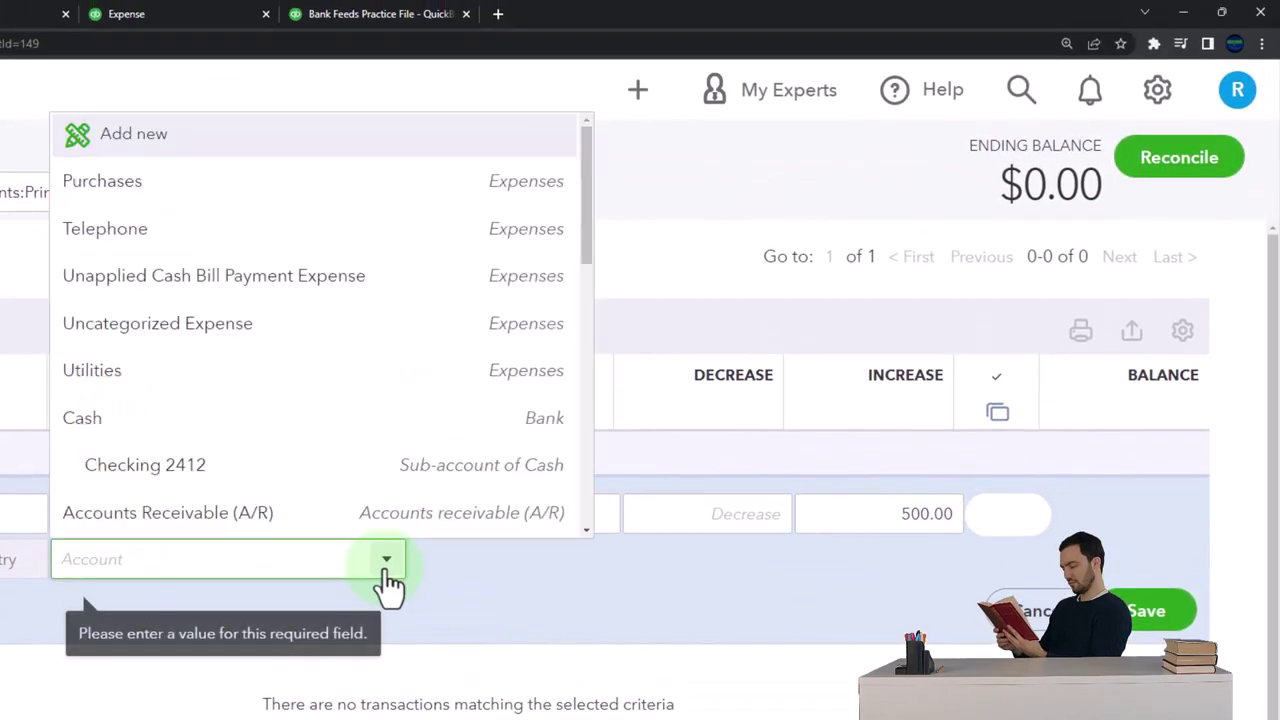
click(180, 141)
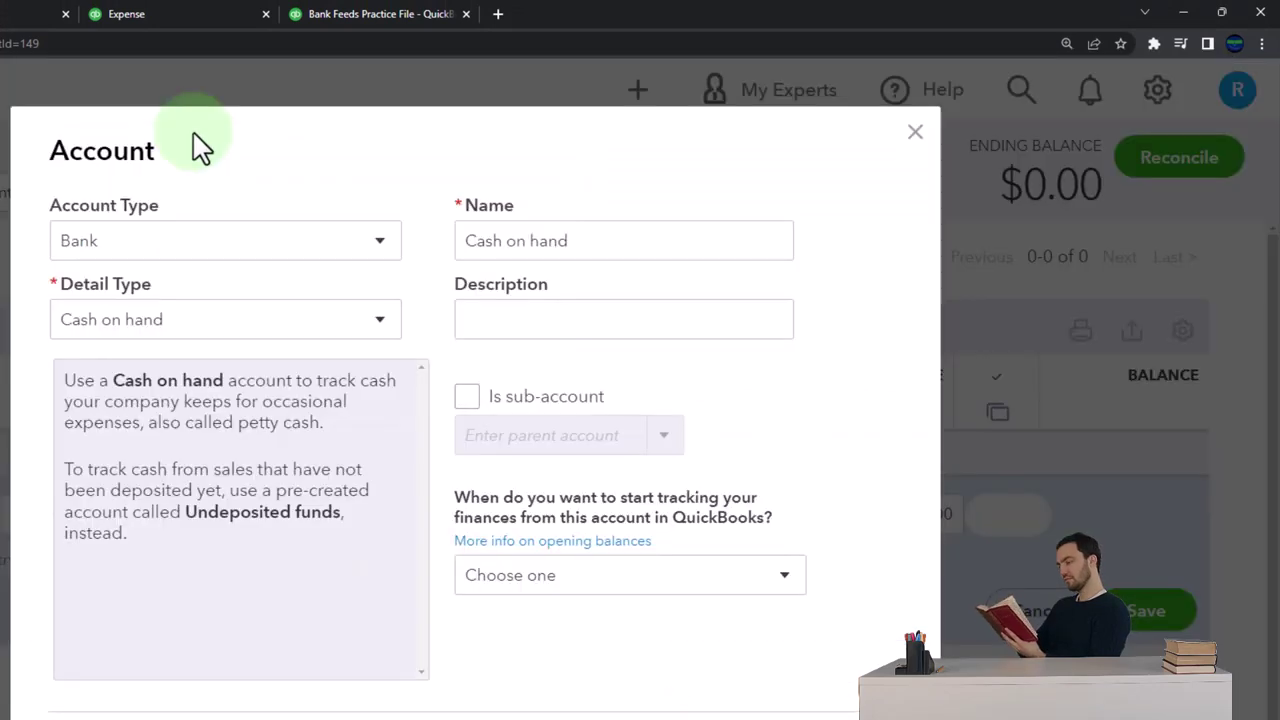
Step: Try the Other Expense account type for the new account and look through its detail types
click(350, 245)
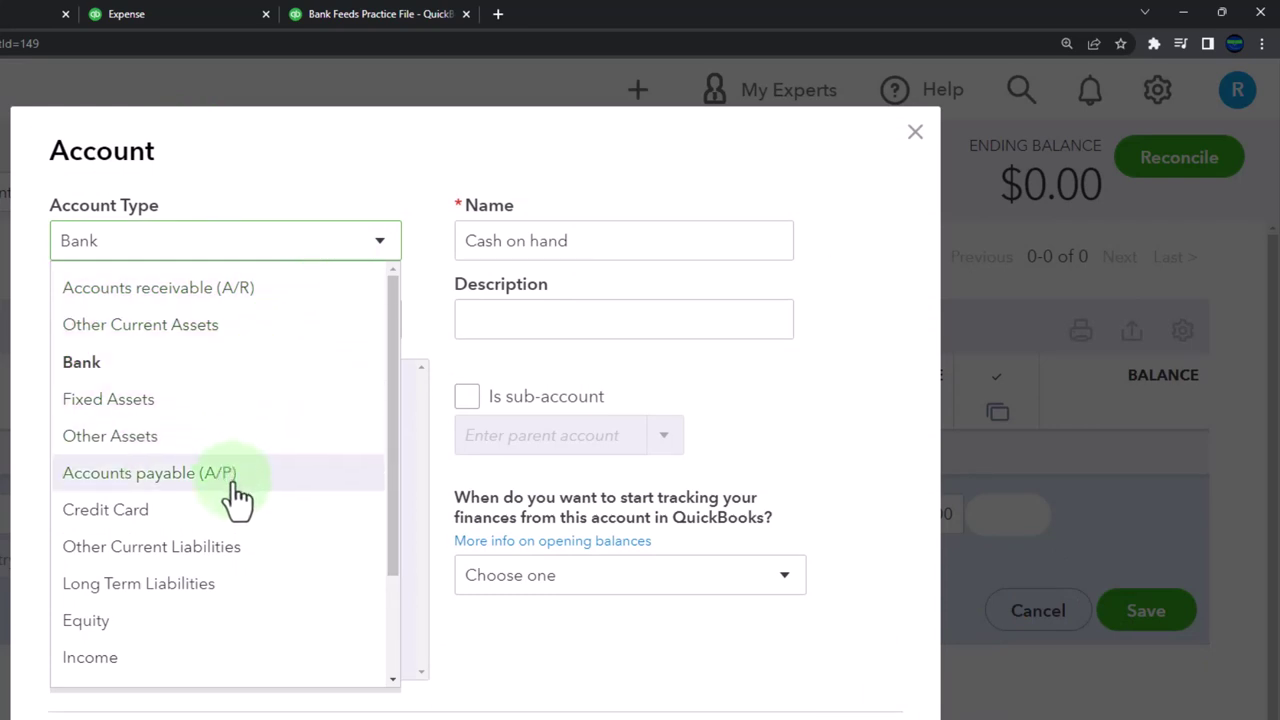
scroll(220, 600, down, 3)
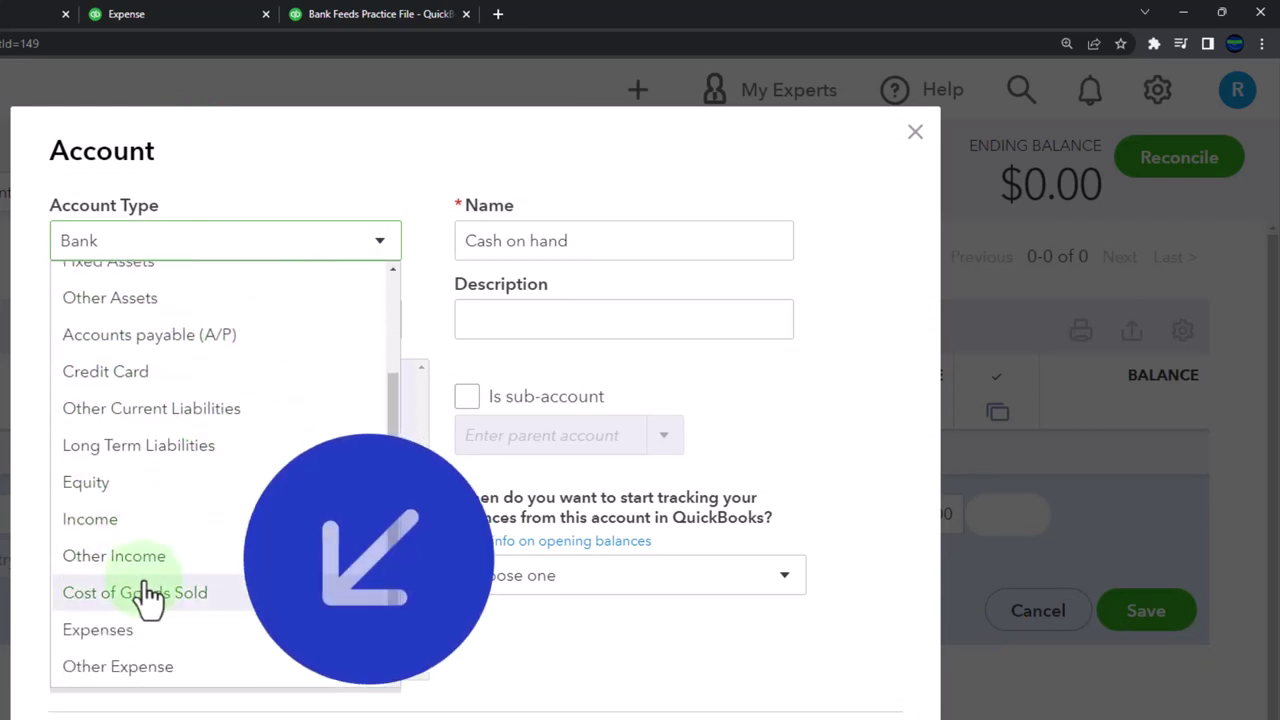
click(158, 674)
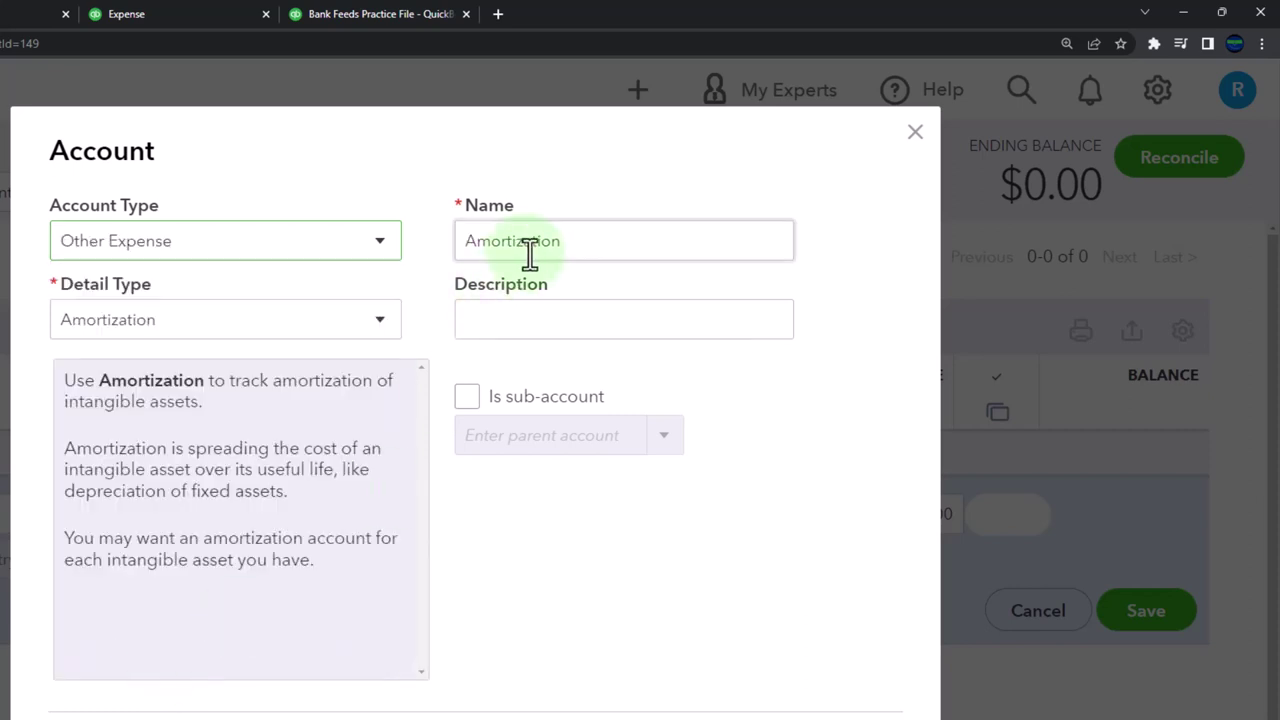
click(382, 324)
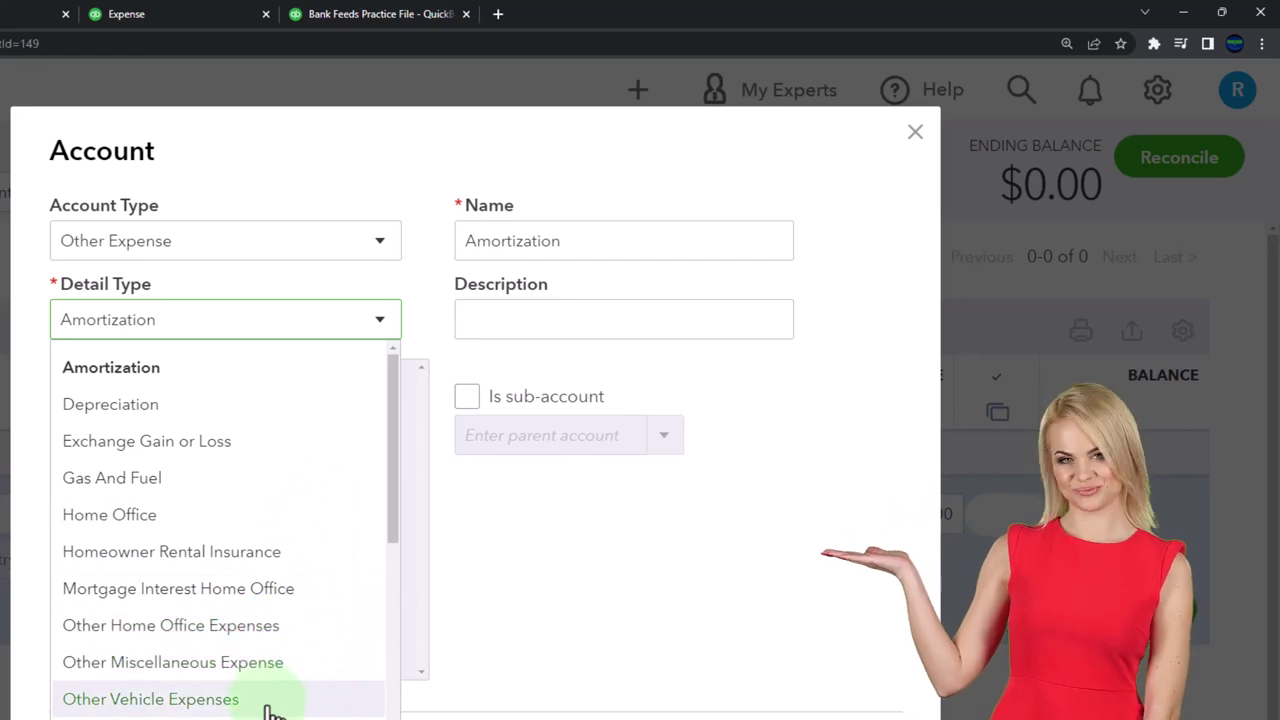
scroll(265, 708, down, 1)
scroll(240, 603, down, 5)
scroll(238, 603, up, 5)
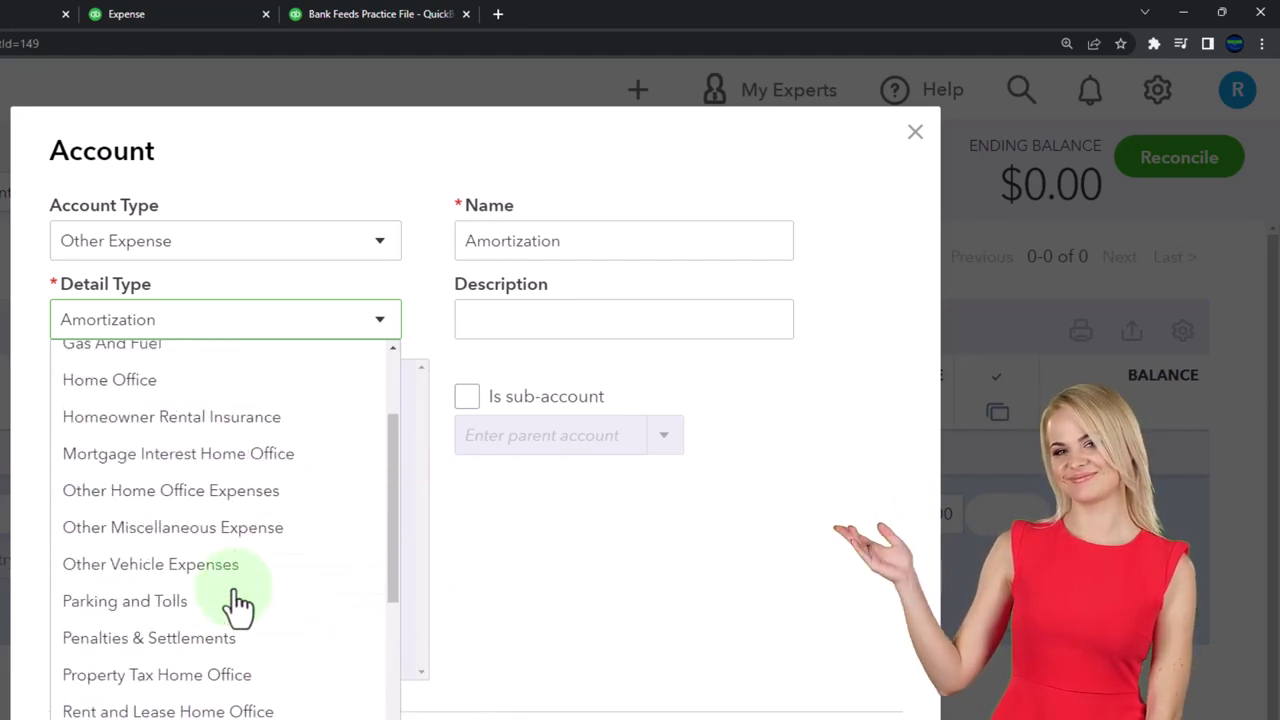
Step: Set the new account's type to Other Income with the detail type Other Investment Income
click(378, 245)
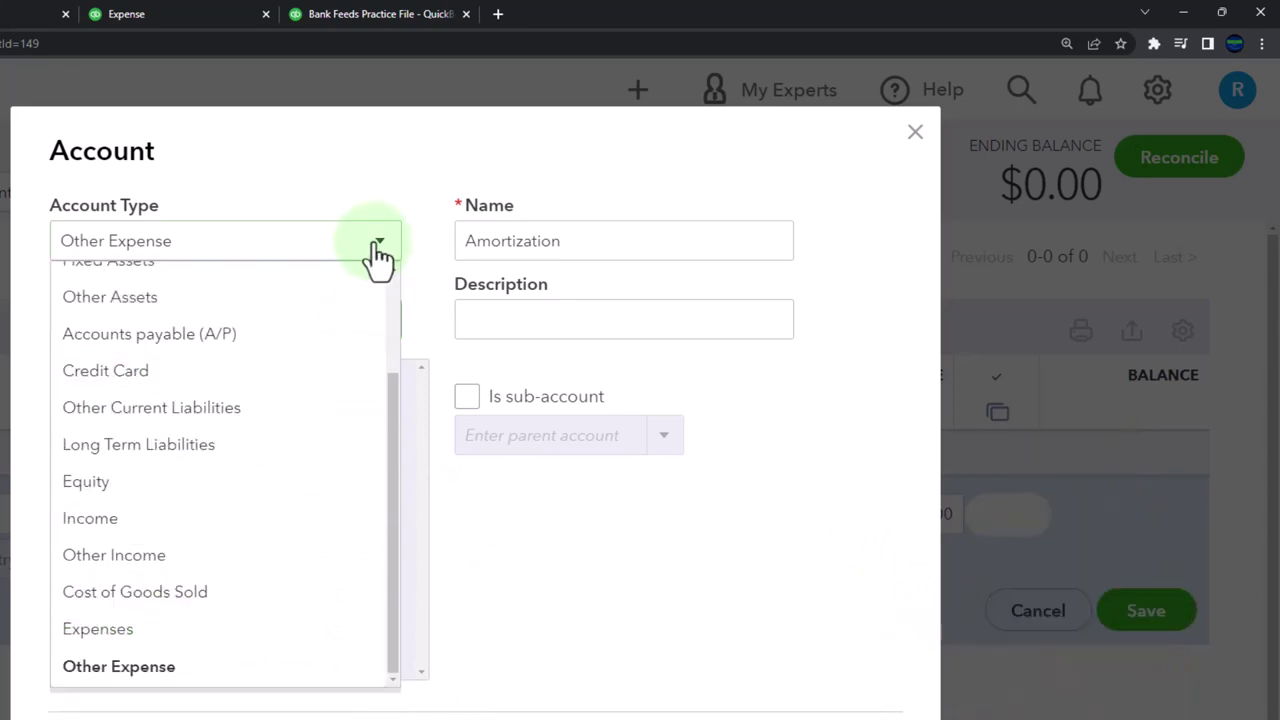
click(211, 558)
click(338, 314)
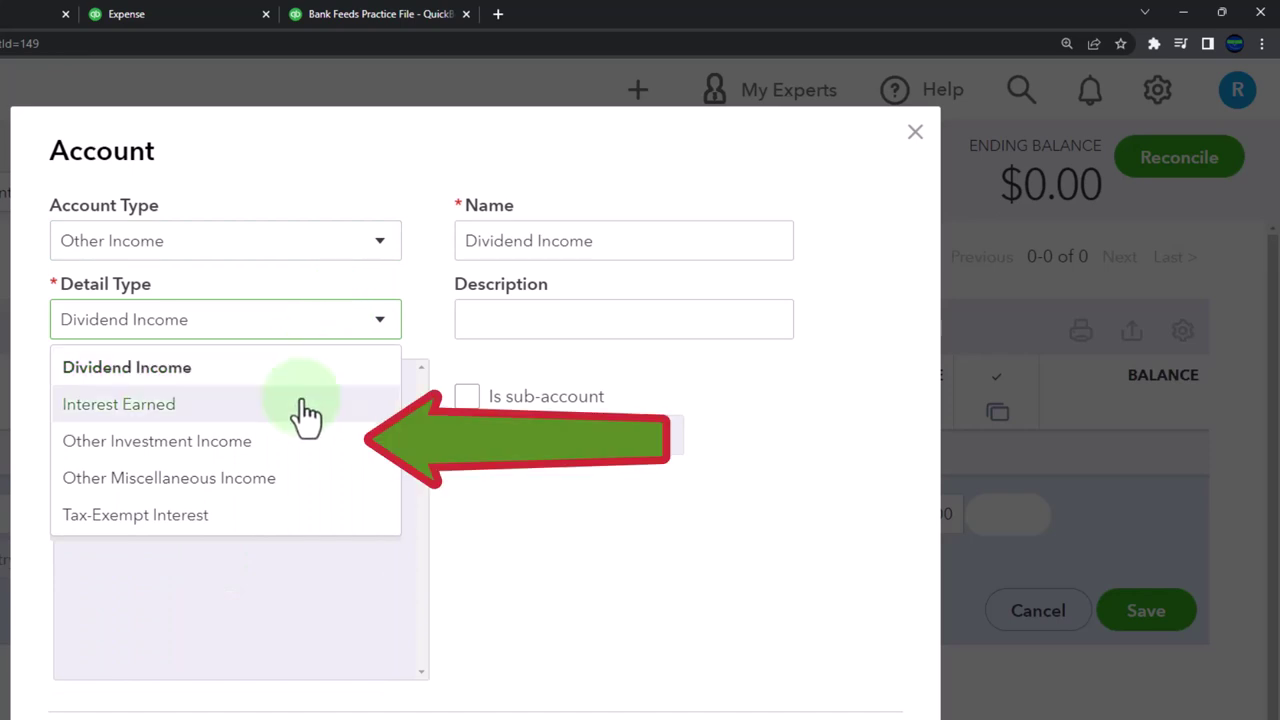
click(304, 445)
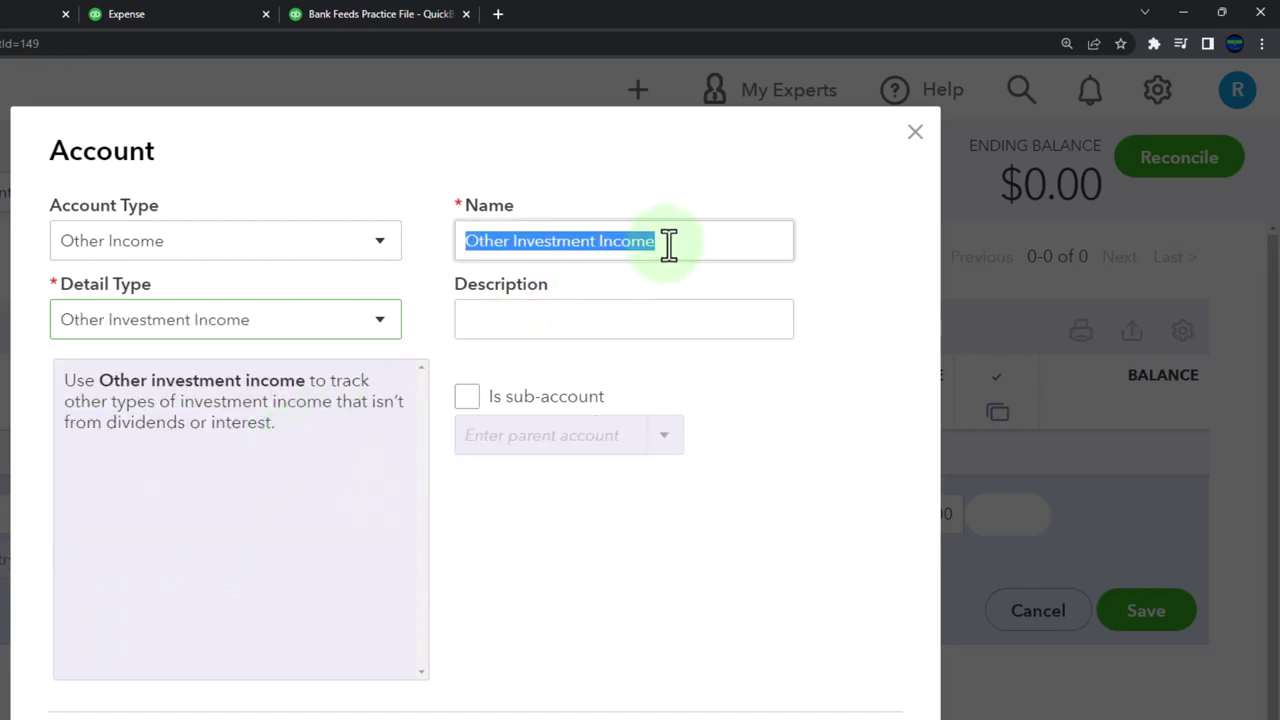
Step: Name the account "Unrealized Gain/Loss" and save it as the offset account, completing and saving the journal entry
drag(668, 245, 403, 237)
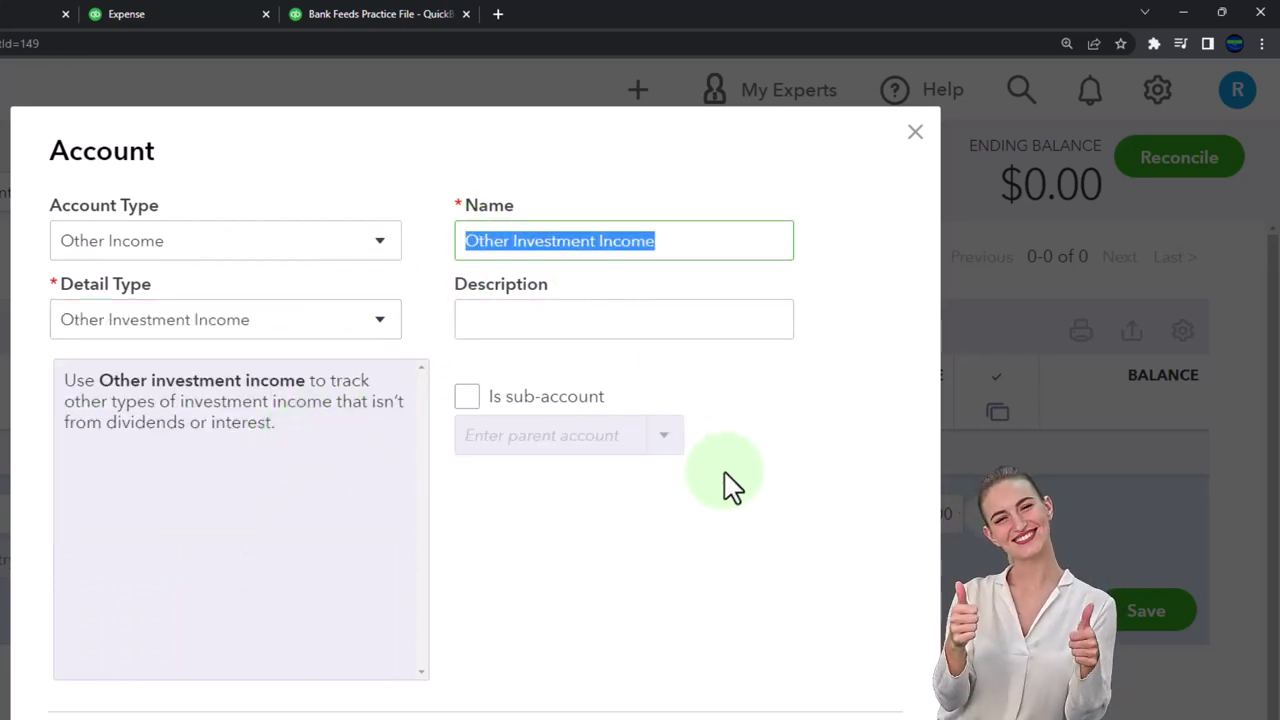
text(Unrea)
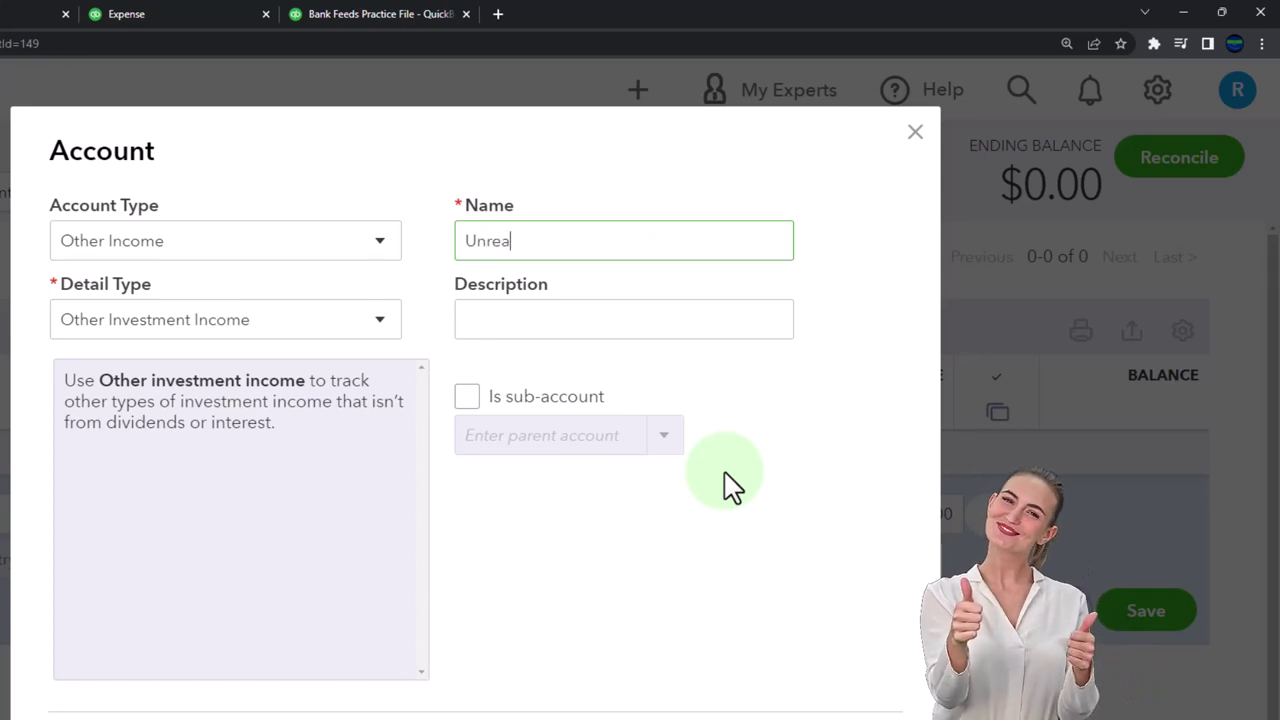
text(lized Gain)
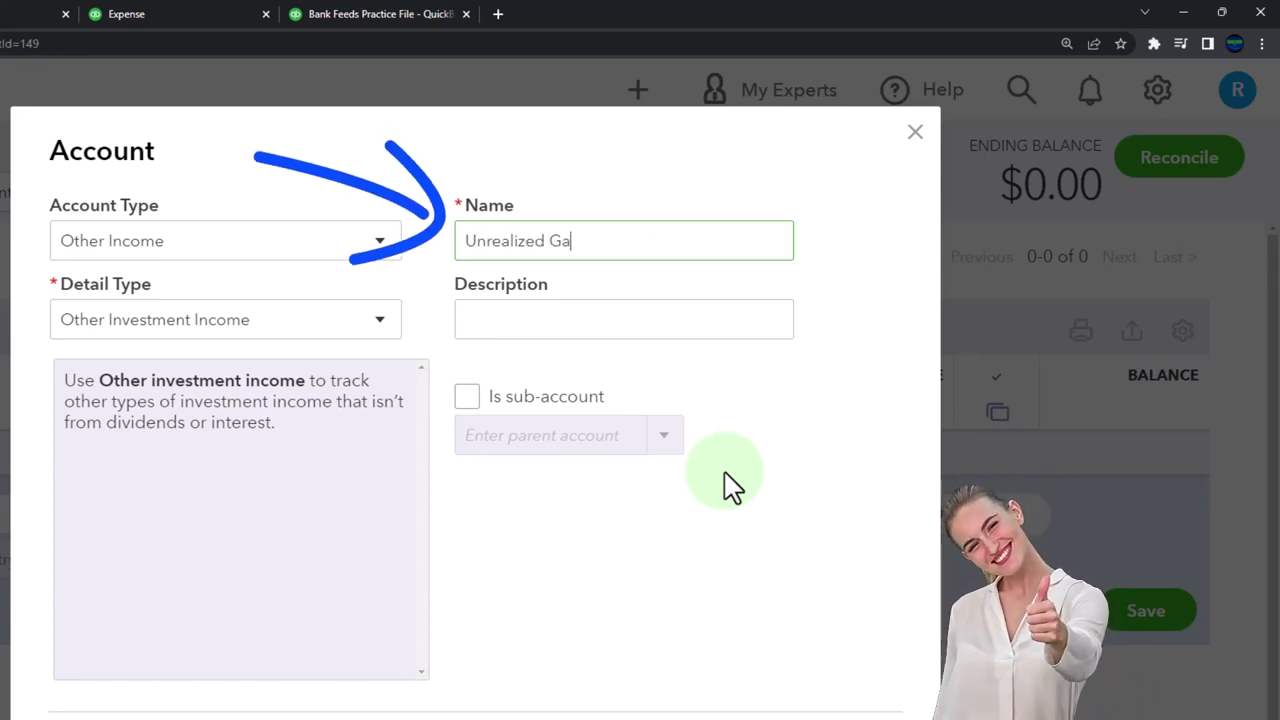
text(/Loss)
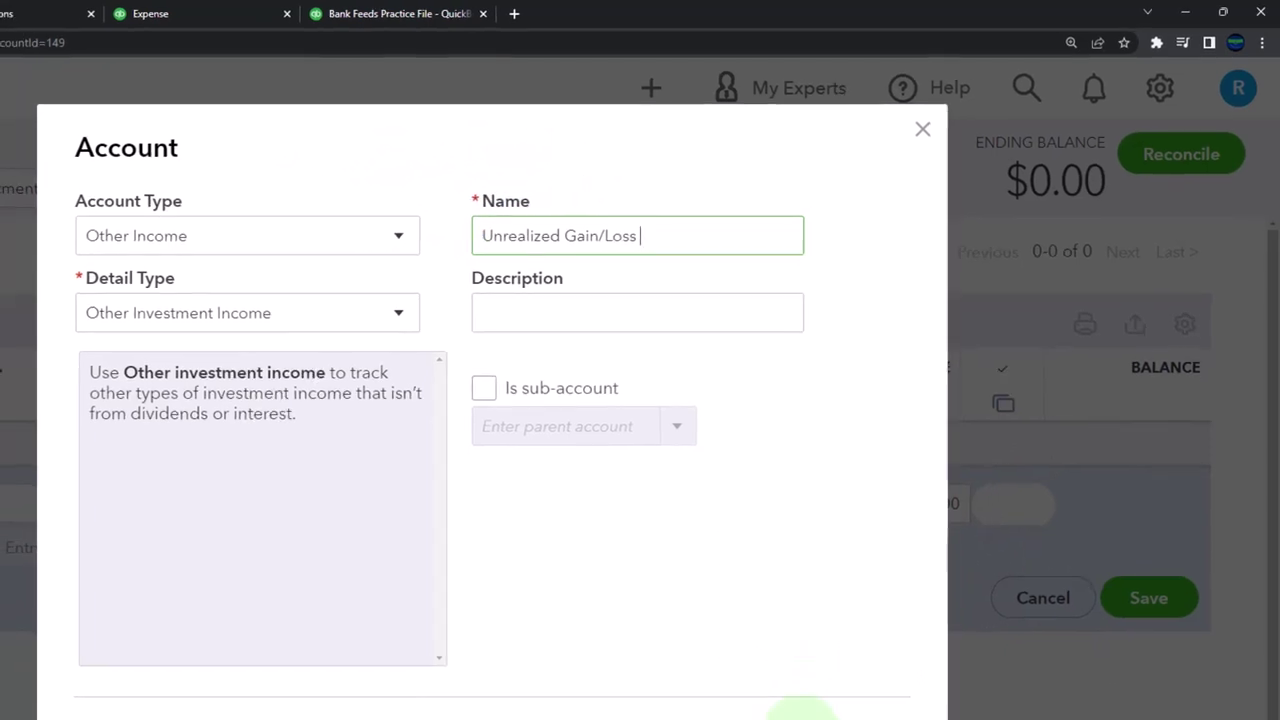
click(800, 712)
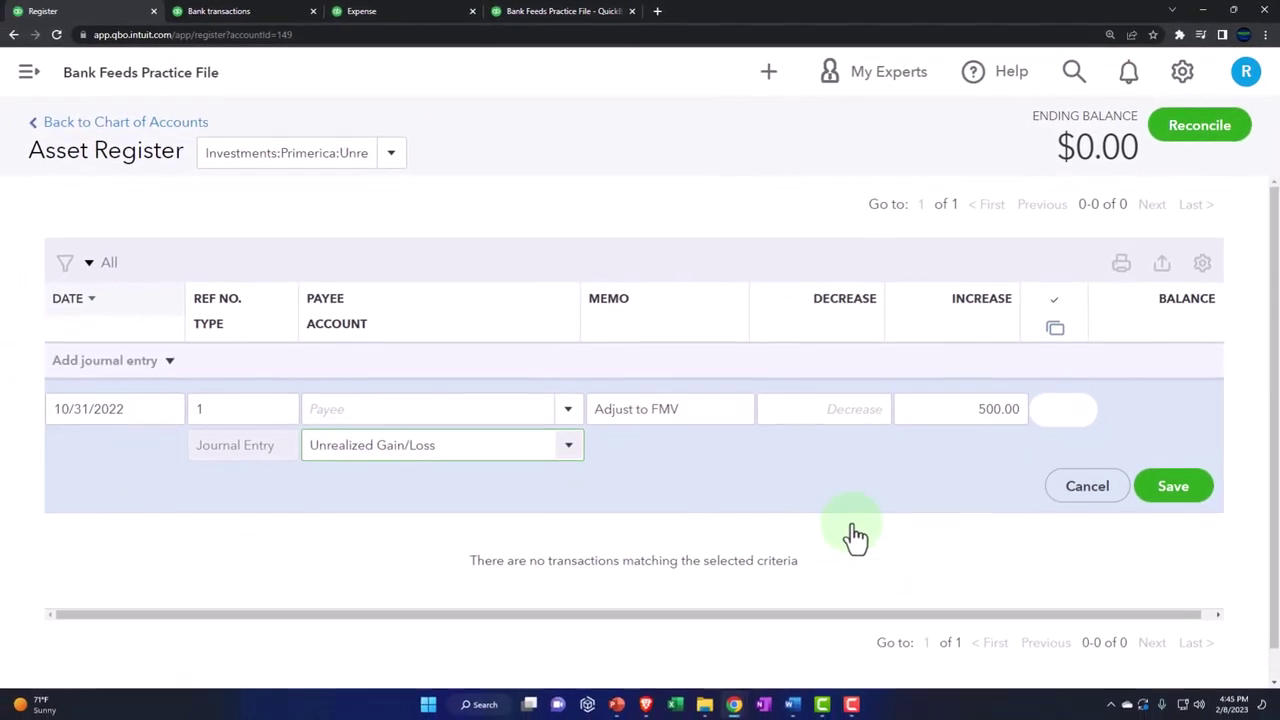
click(1172, 500)
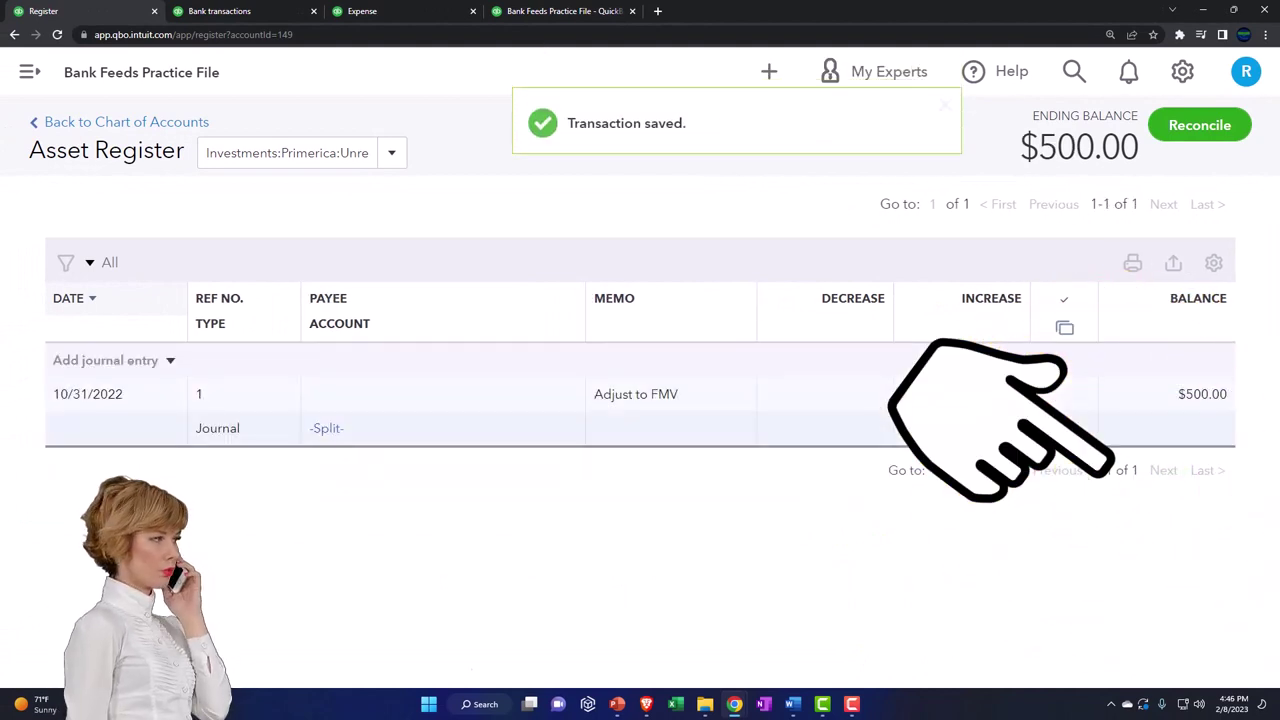
Step: Rerun the 2022 Balance Sheet, enlarge it, and check the Primerica balance with its gain/loss subaccount under Investments
click(364, 14)
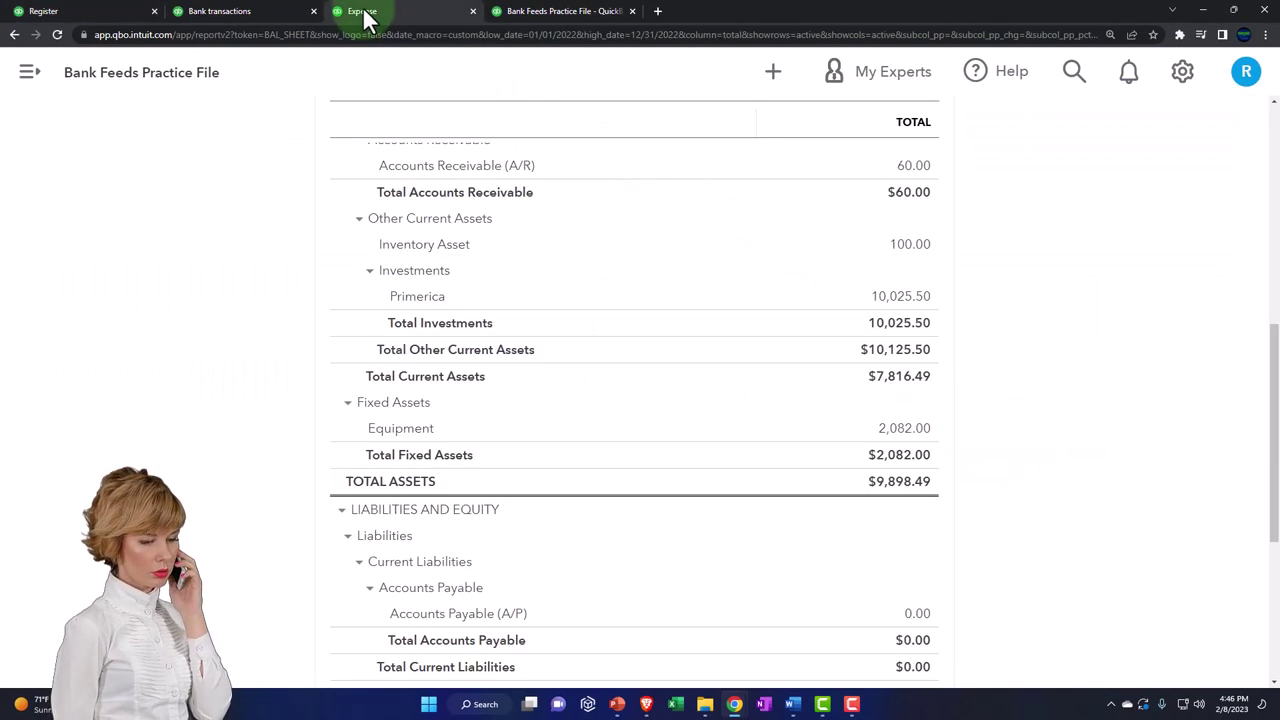
scroll(643, 255, up, 5)
click(893, 172)
scroll(875, 370, down, 1)
key(ctrl+plus)
scroll(875, 370, down, 2)
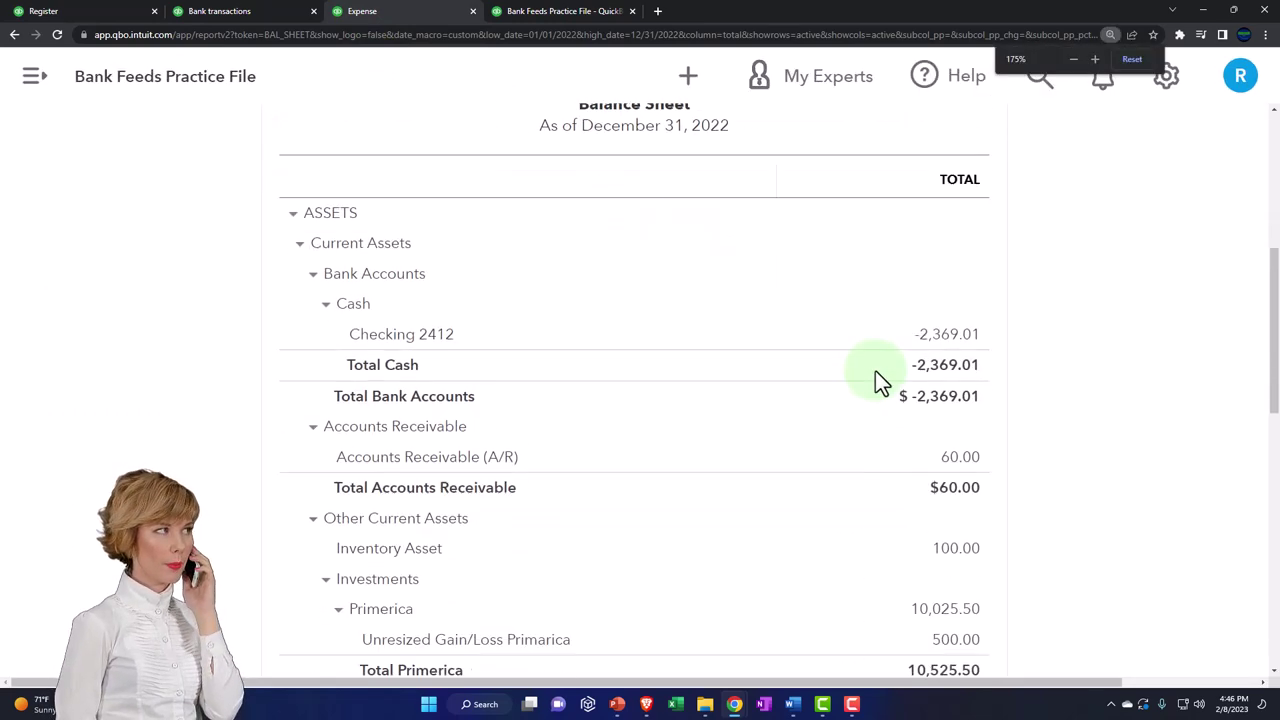
key(ctrl+plus)
scroll(880, 383, down, 5)
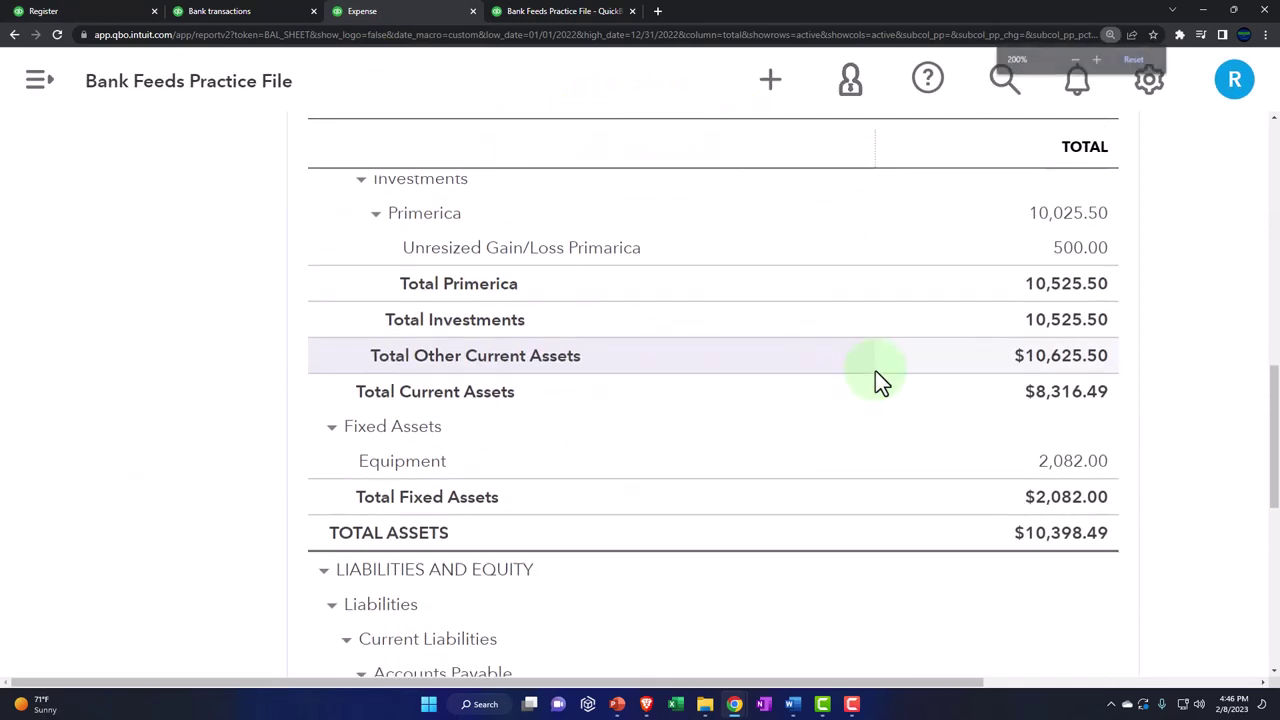
Step: Review the Balance Sheet's equity section, and collapse and re-expand Primerica to compare its combined total with its subaccount detail
scroll(875, 375, down, 1)
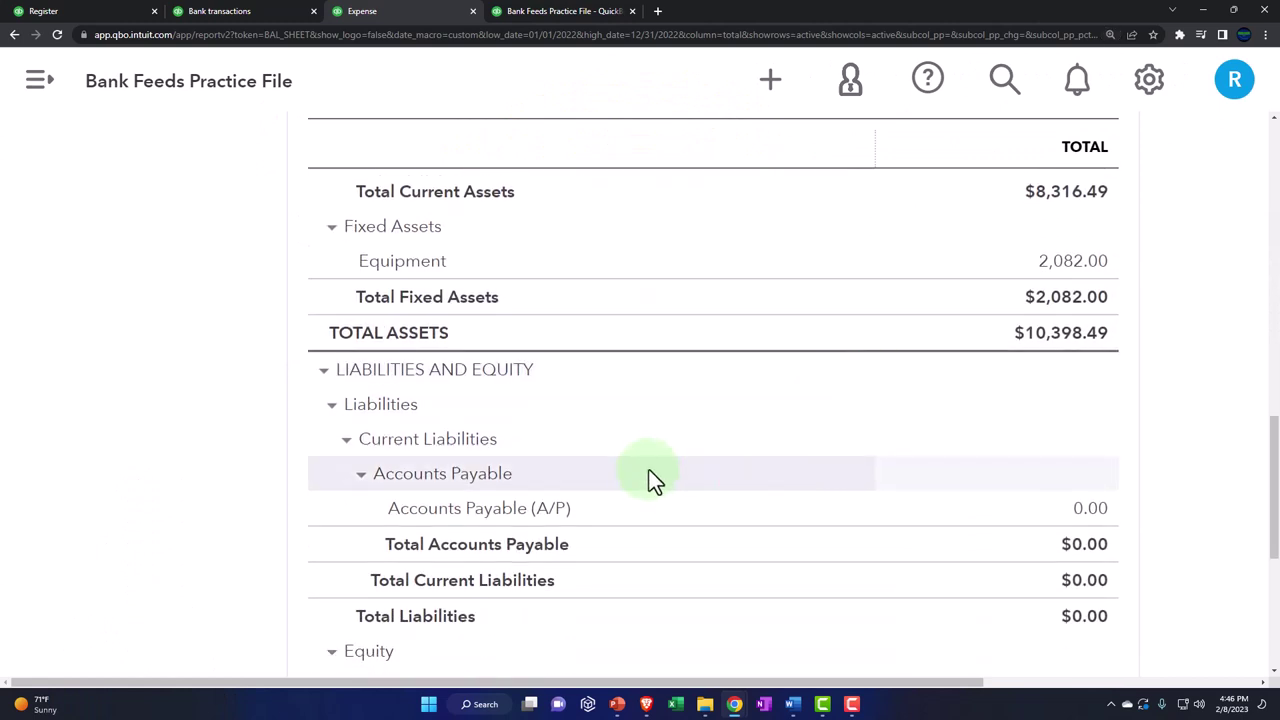
scroll(649, 470, down, 2)
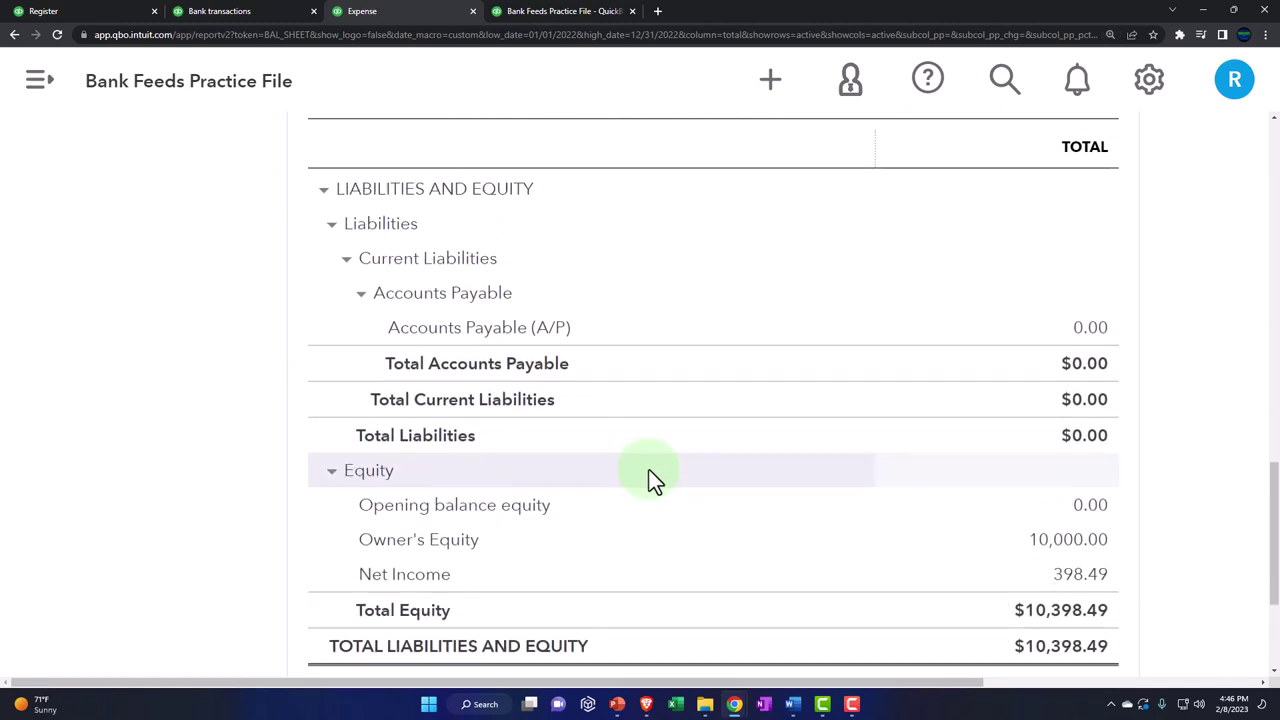
scroll(649, 470, up, 3)
scroll(649, 472, up, 3)
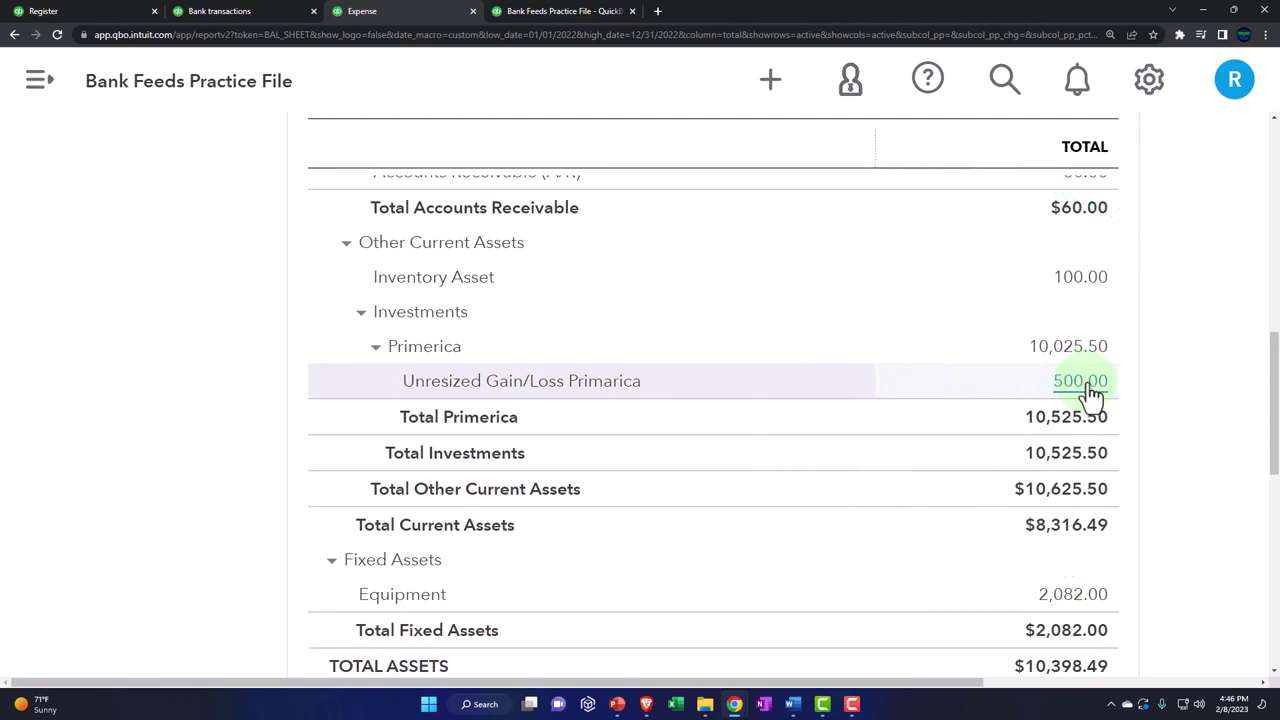
click(375, 349)
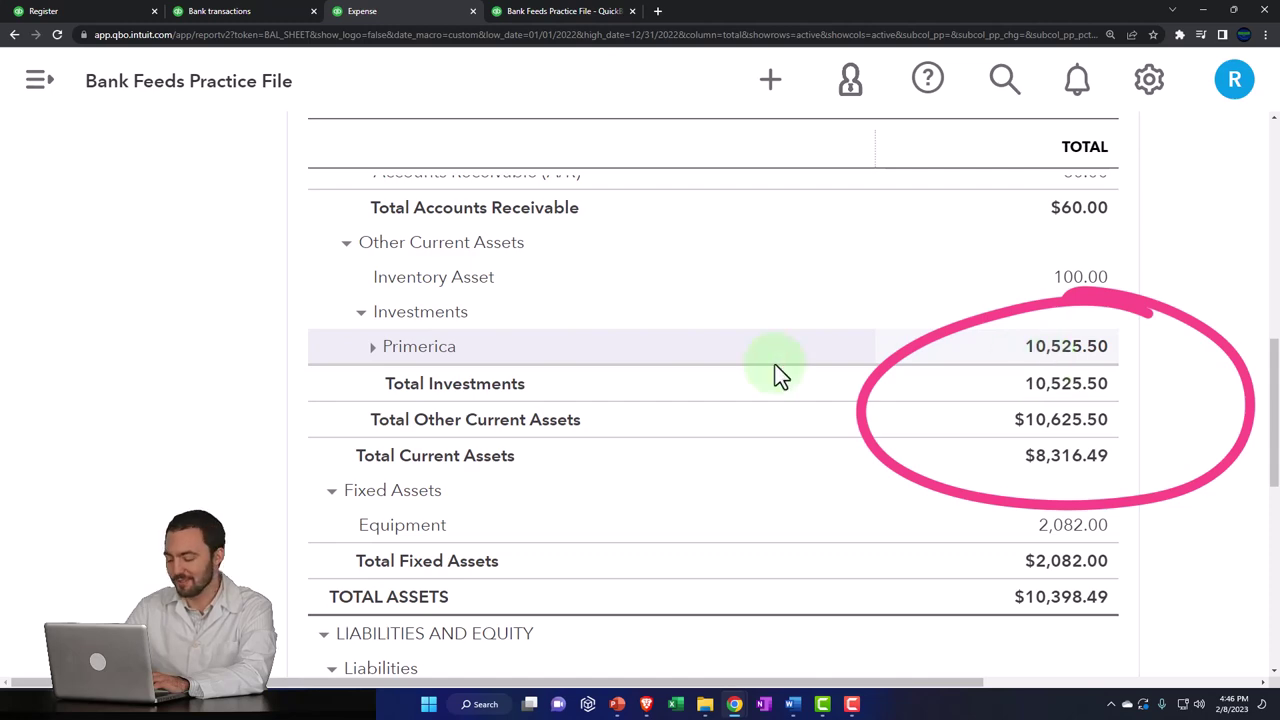
click(372, 349)
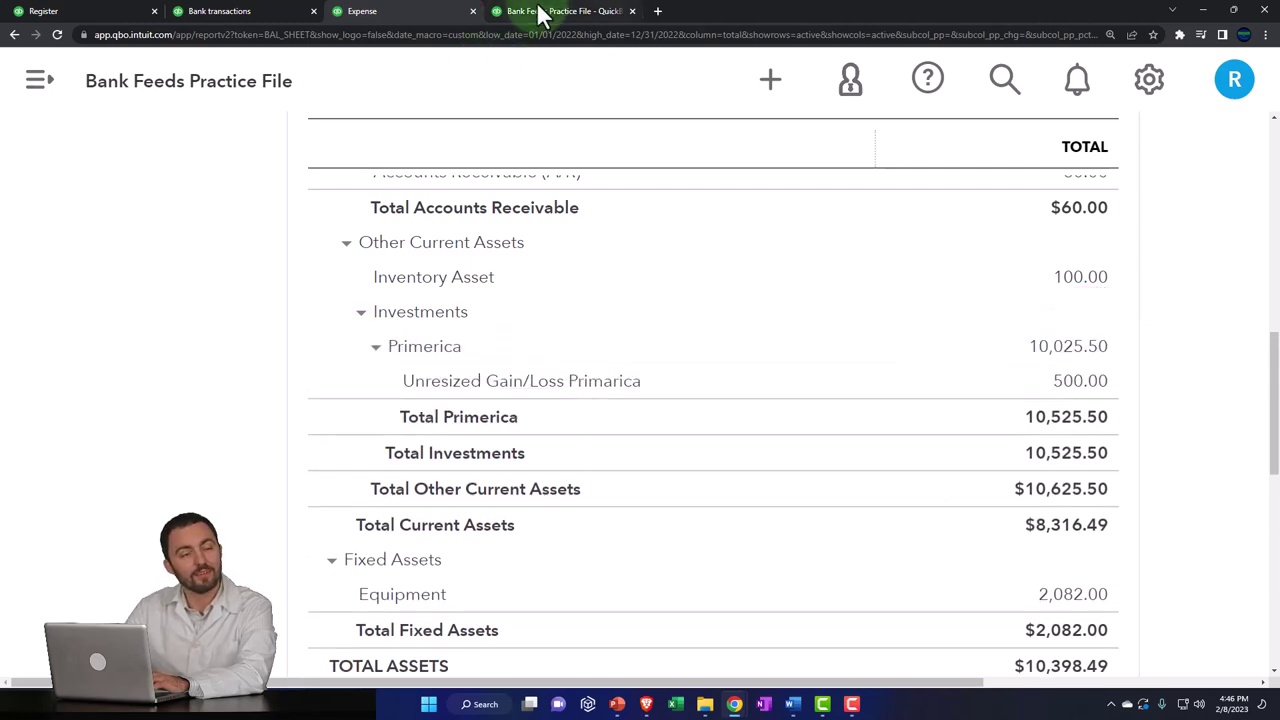
Step: Switch to the 2022 Profit and Loss report and check the Unrealized Gain/Loss line under Other Income and the net income
click(540, 14)
scroll(636, 368, up, 3)
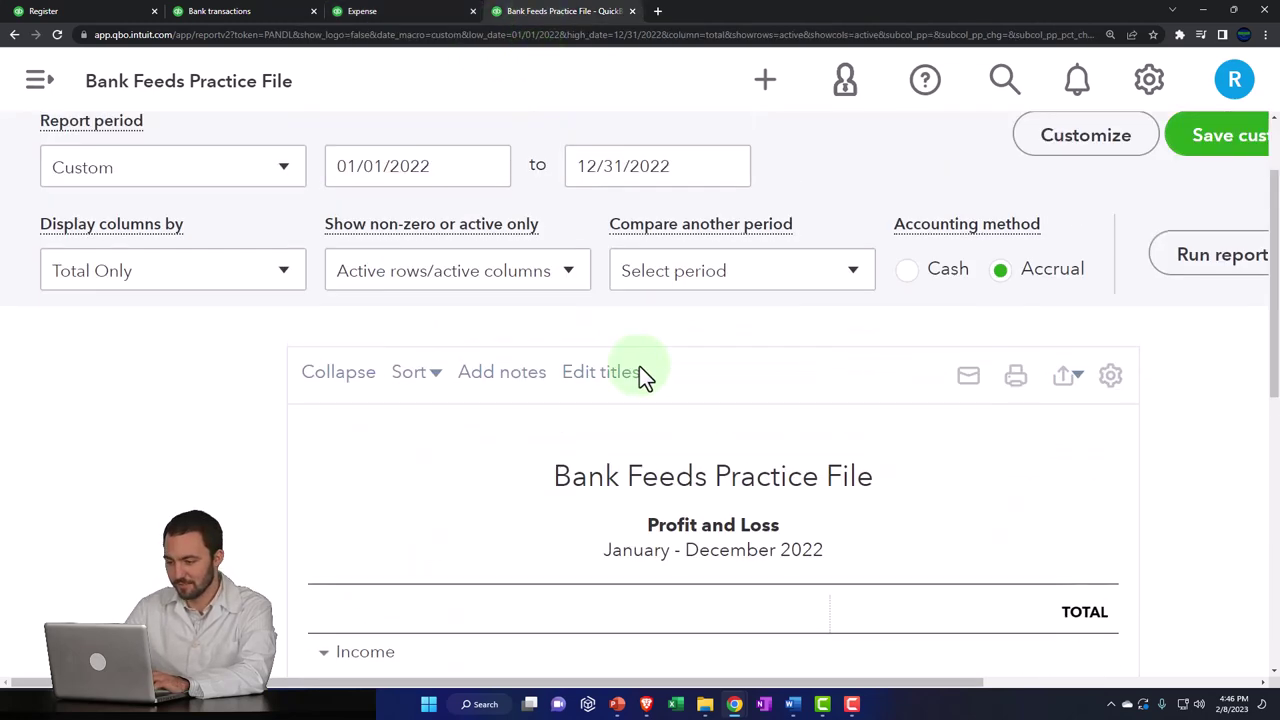
scroll(807, 483, down, 2)
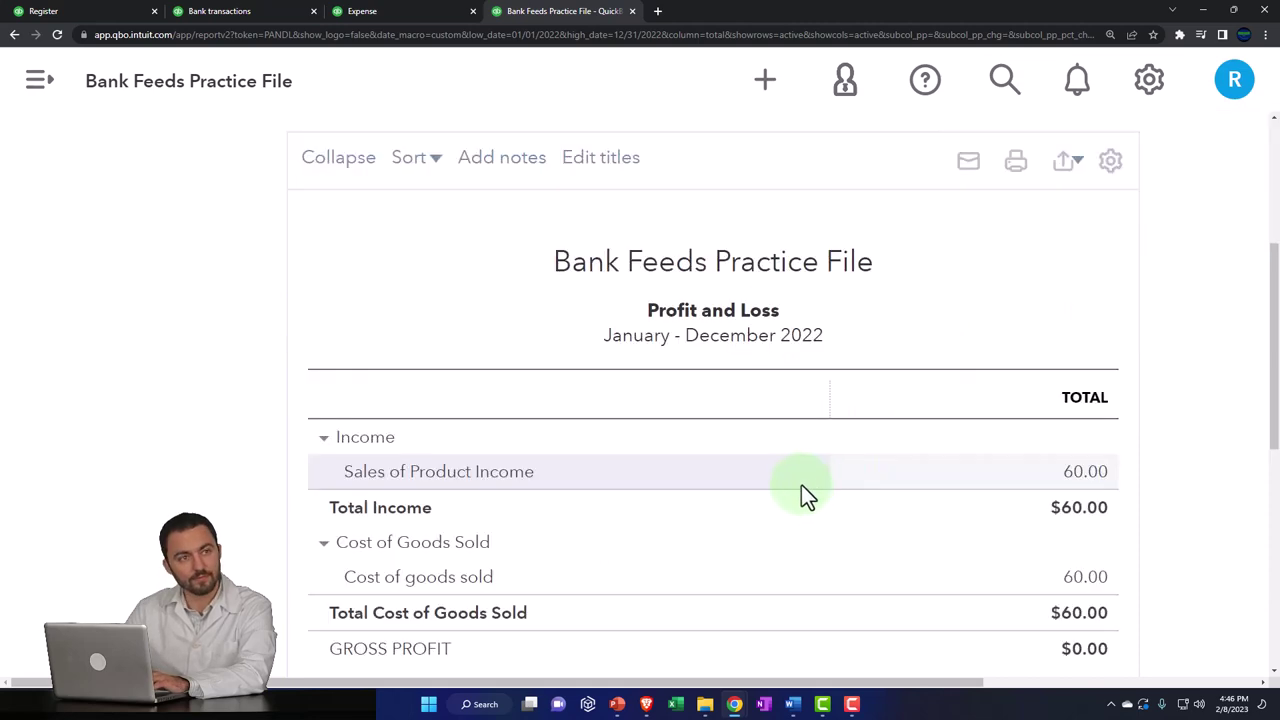
scroll(797, 484, down, 1)
scroll(797, 484, down, 3)
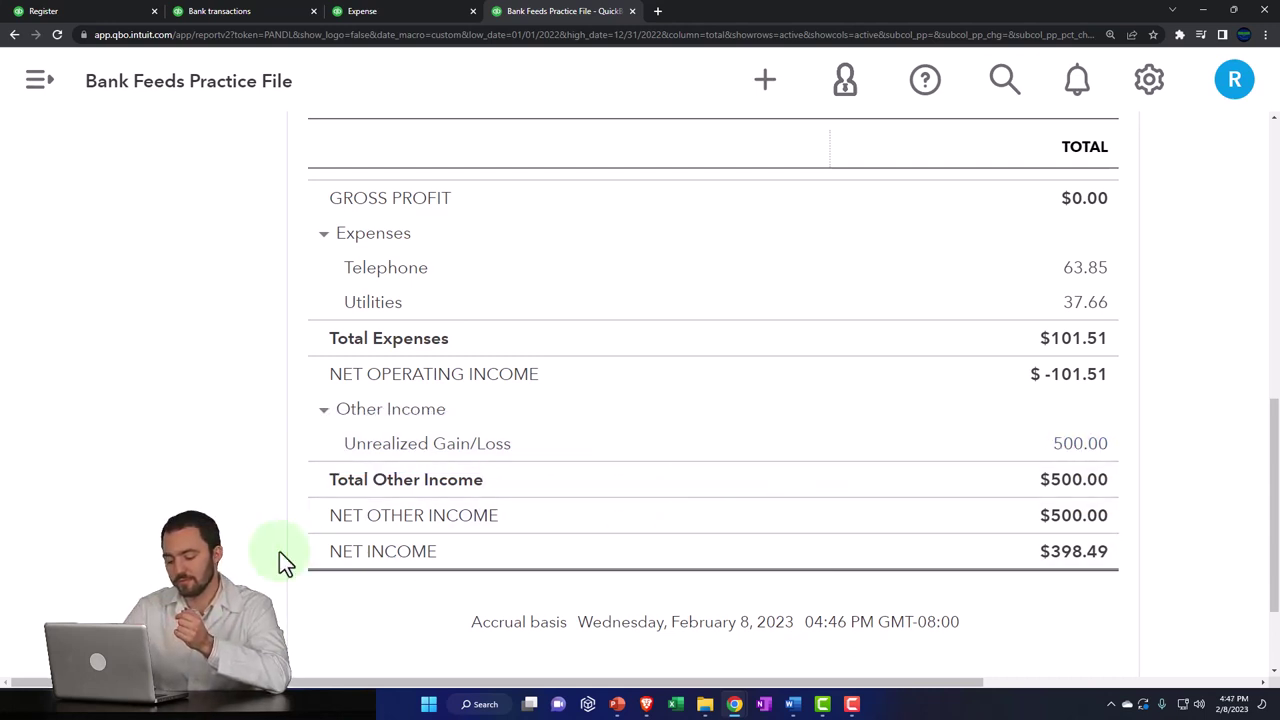
Step: Duplicate the Profit and Loss report in a new browser tab
scroll(712, 400, up, 3)
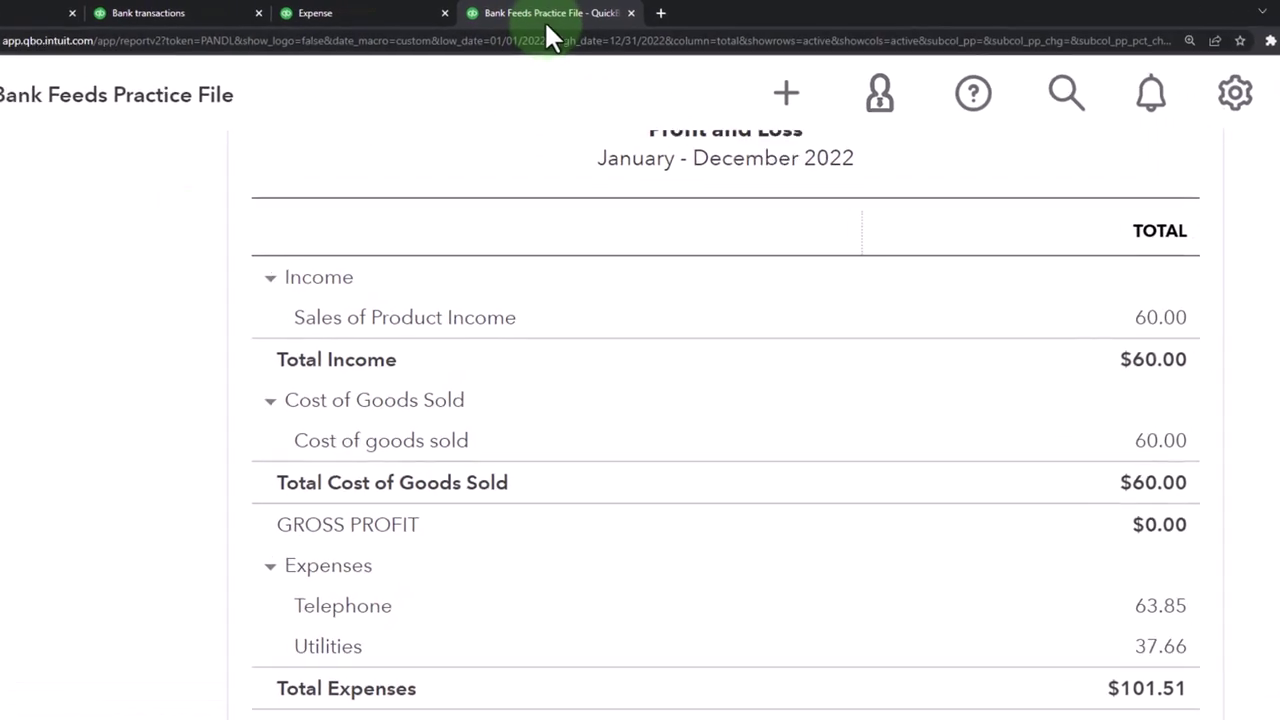
right_click(555, 14)
click(556, 112)
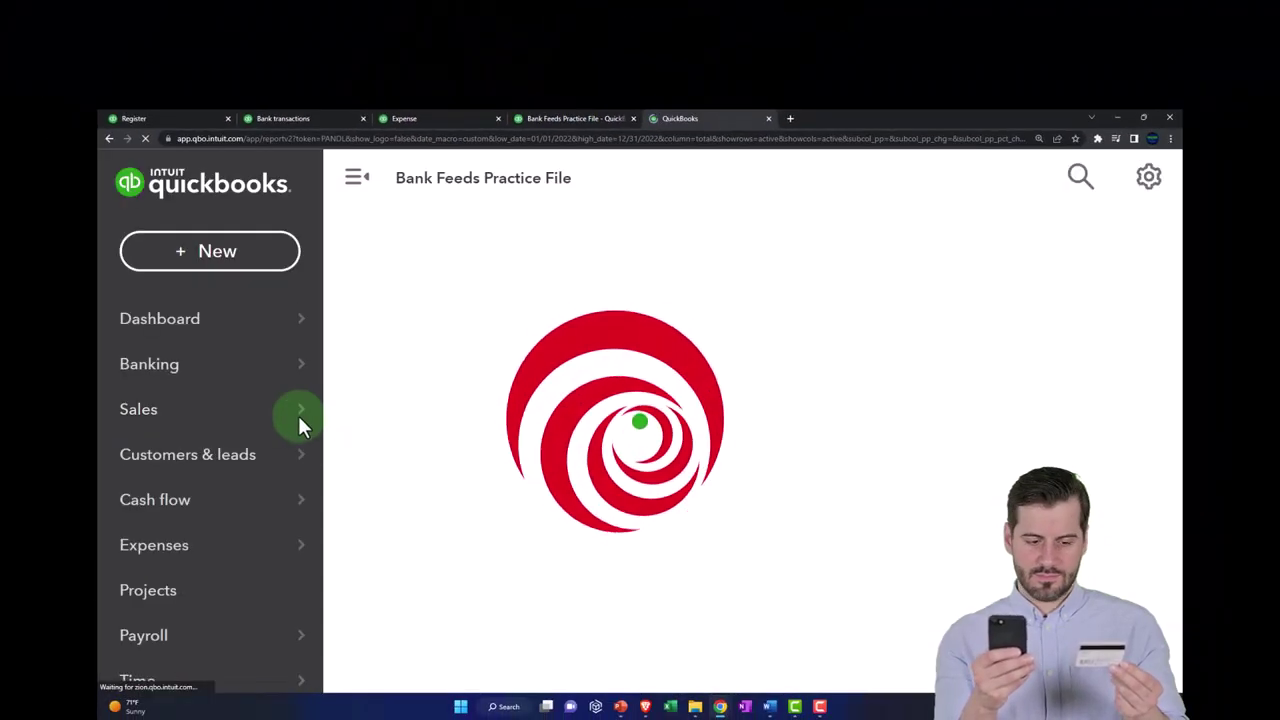
Step: Find the Trial Balance report in the report list of the duplicated tab and open it
key(ctrl+minus)
key(ctrl+minus)
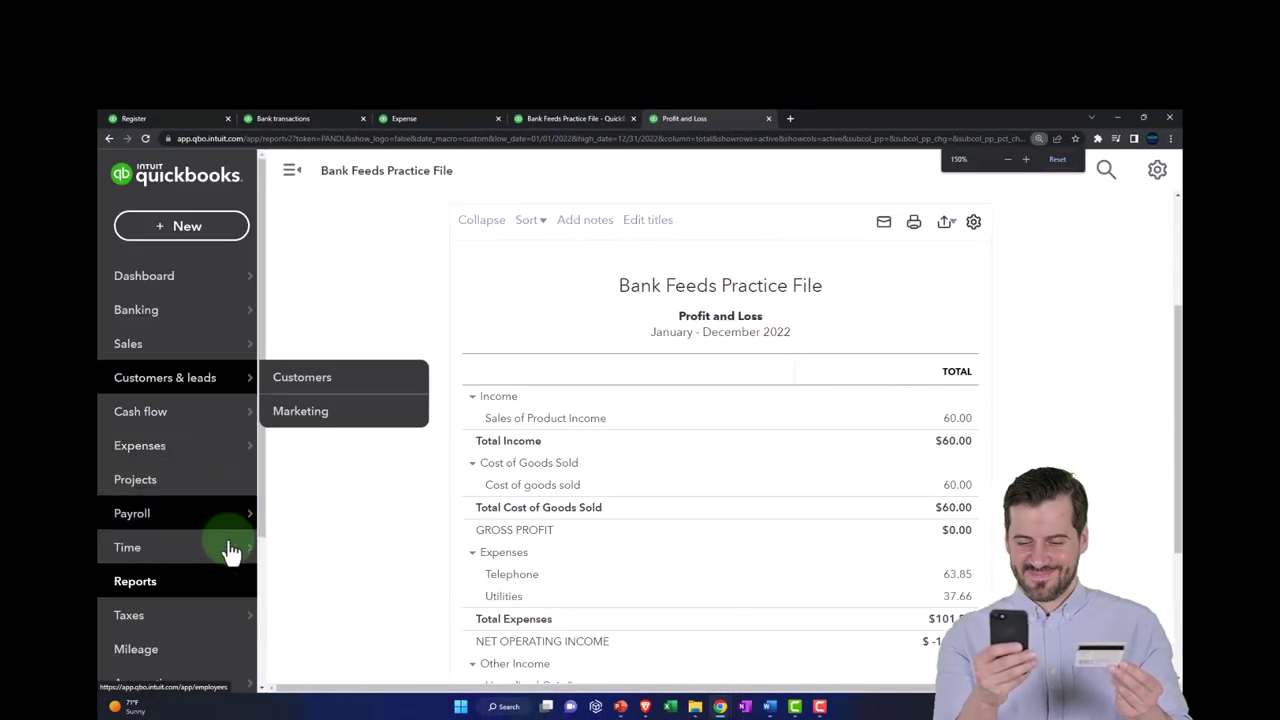
click(178, 585)
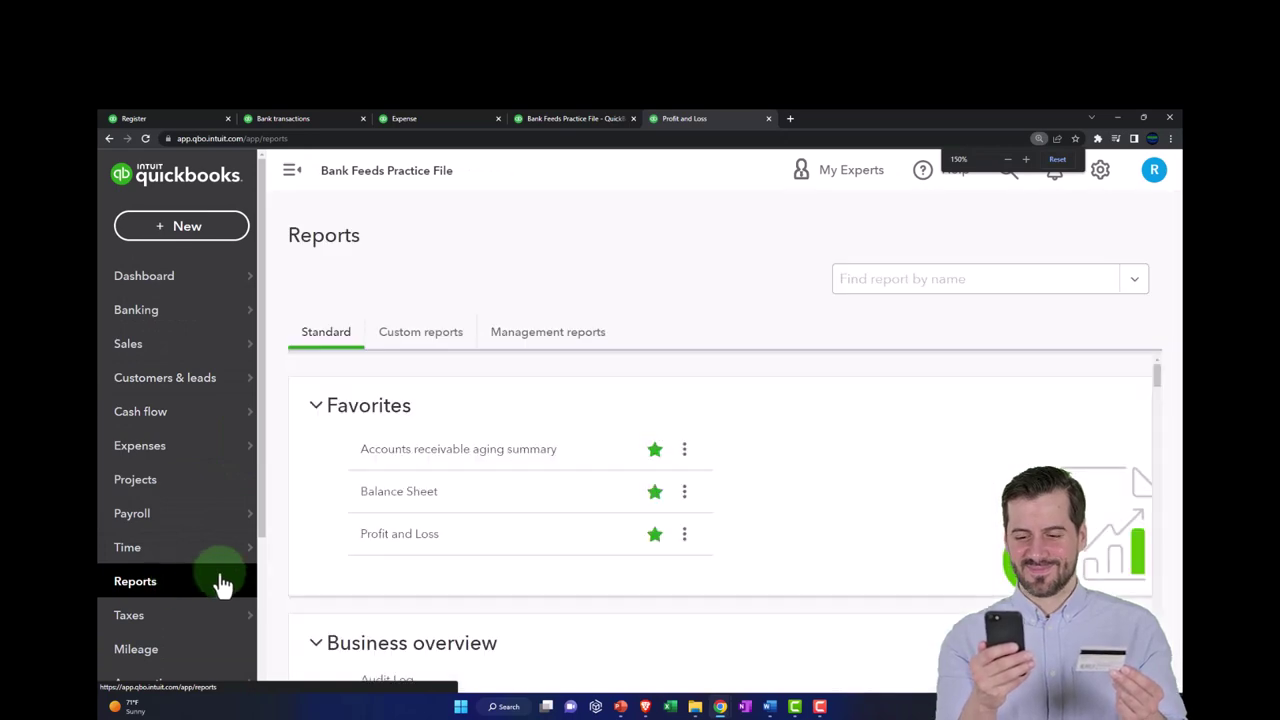
click(292, 171)
click(820, 284)
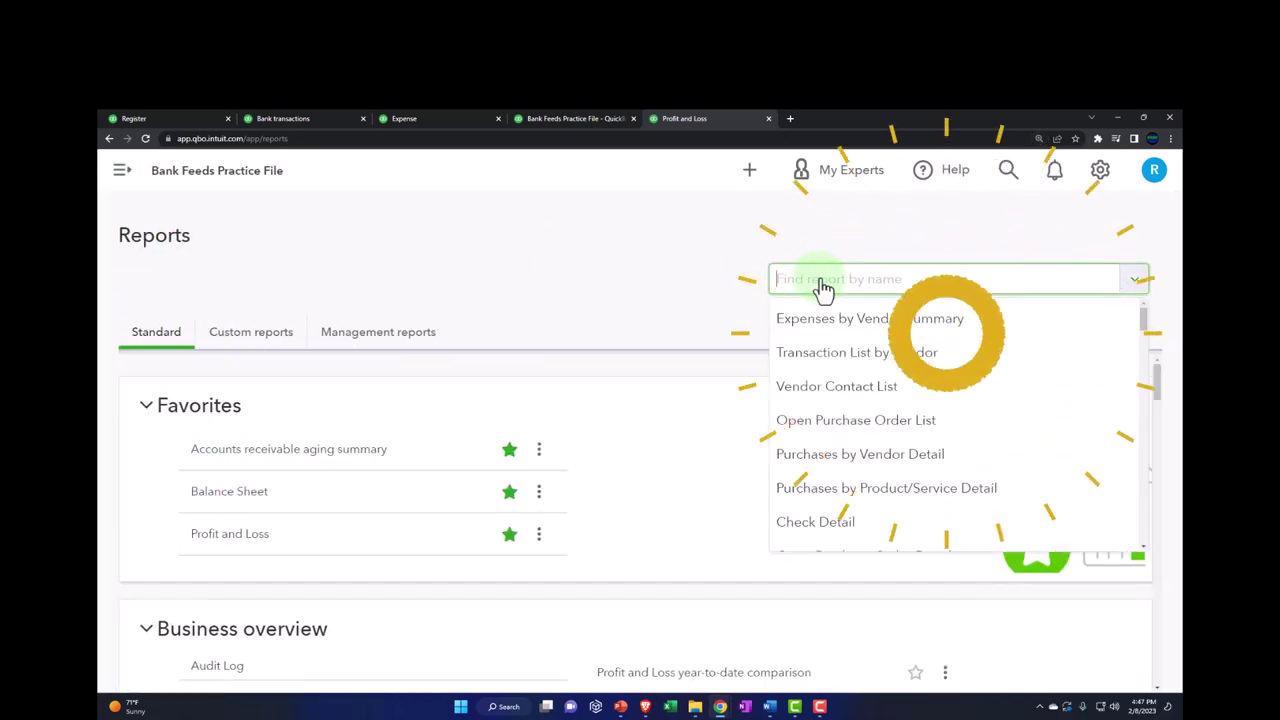
text(tril)
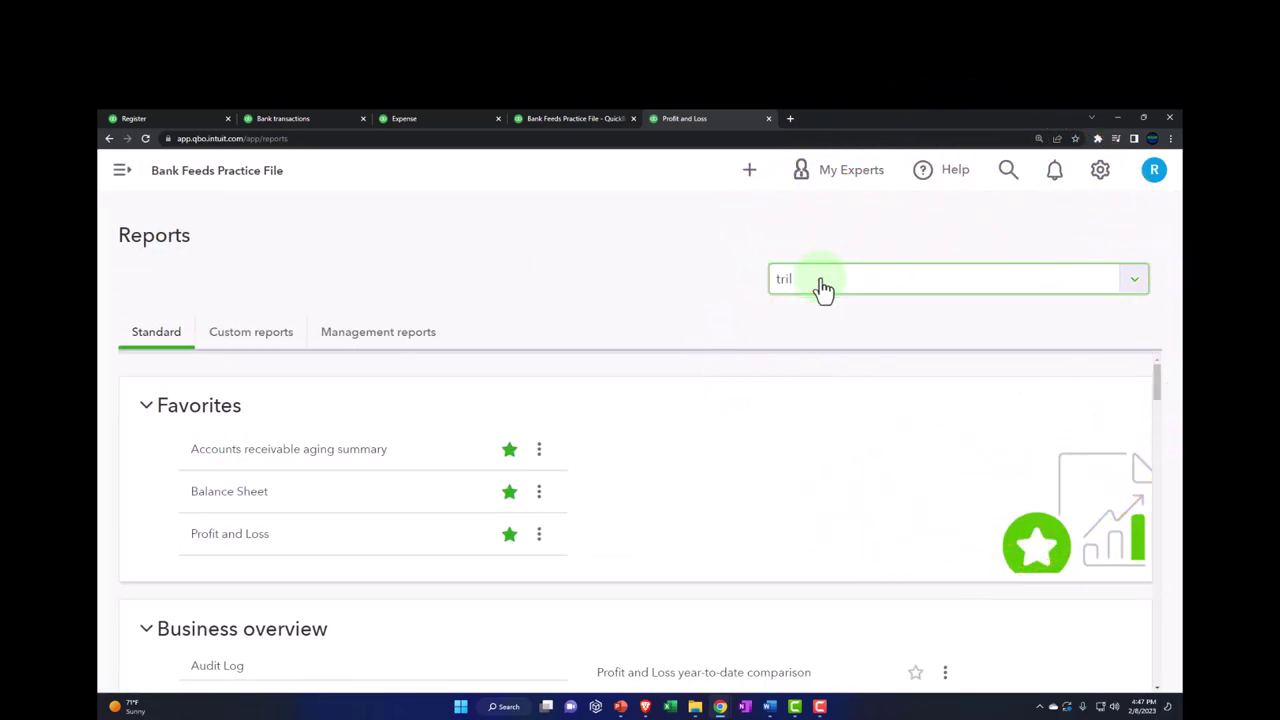
key(Down)
key(Return)
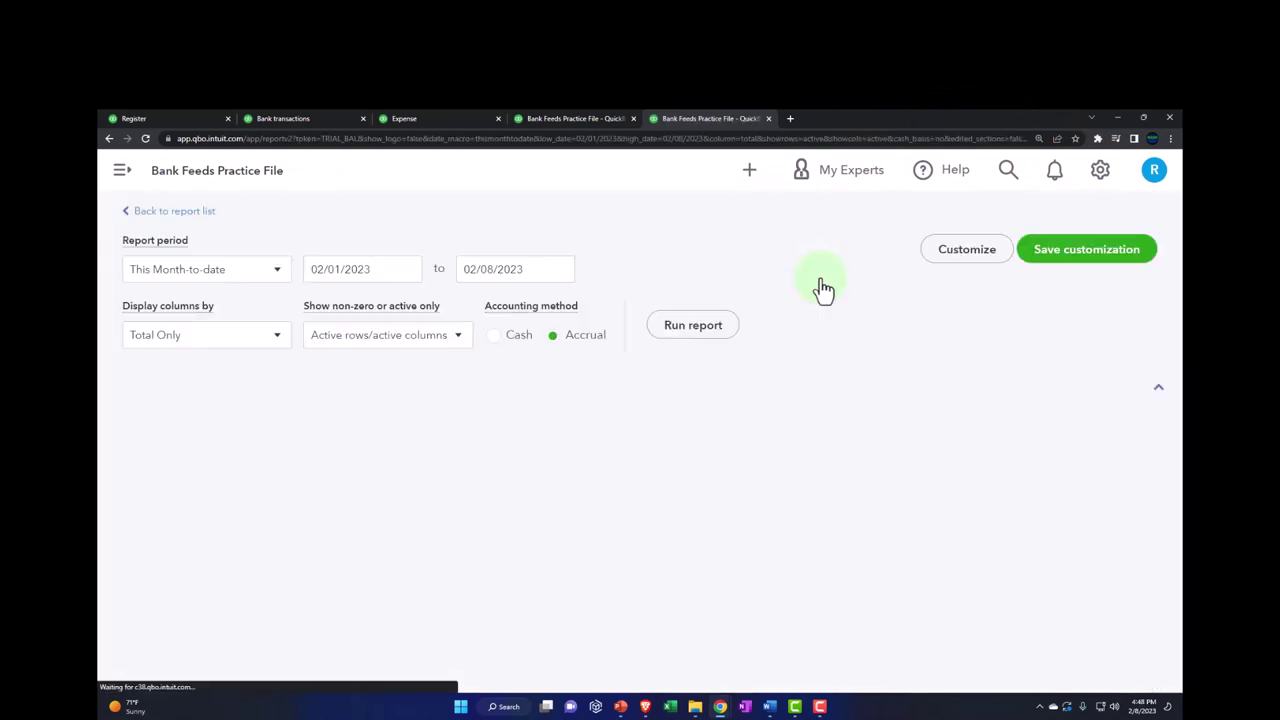
Step: Run the Trial Balance for the period 01/01/2022 to 12/31/2022
scroll(370, 392, up, 2)
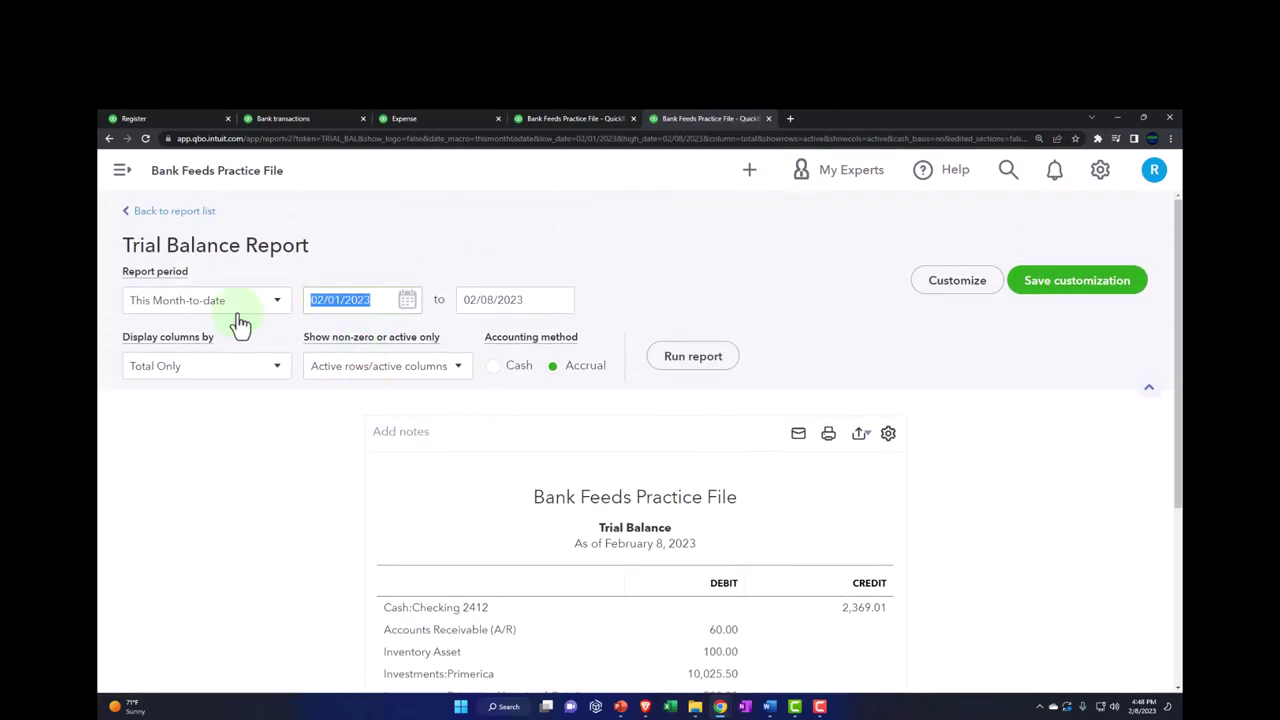
key(ctrl+a)
text(0)
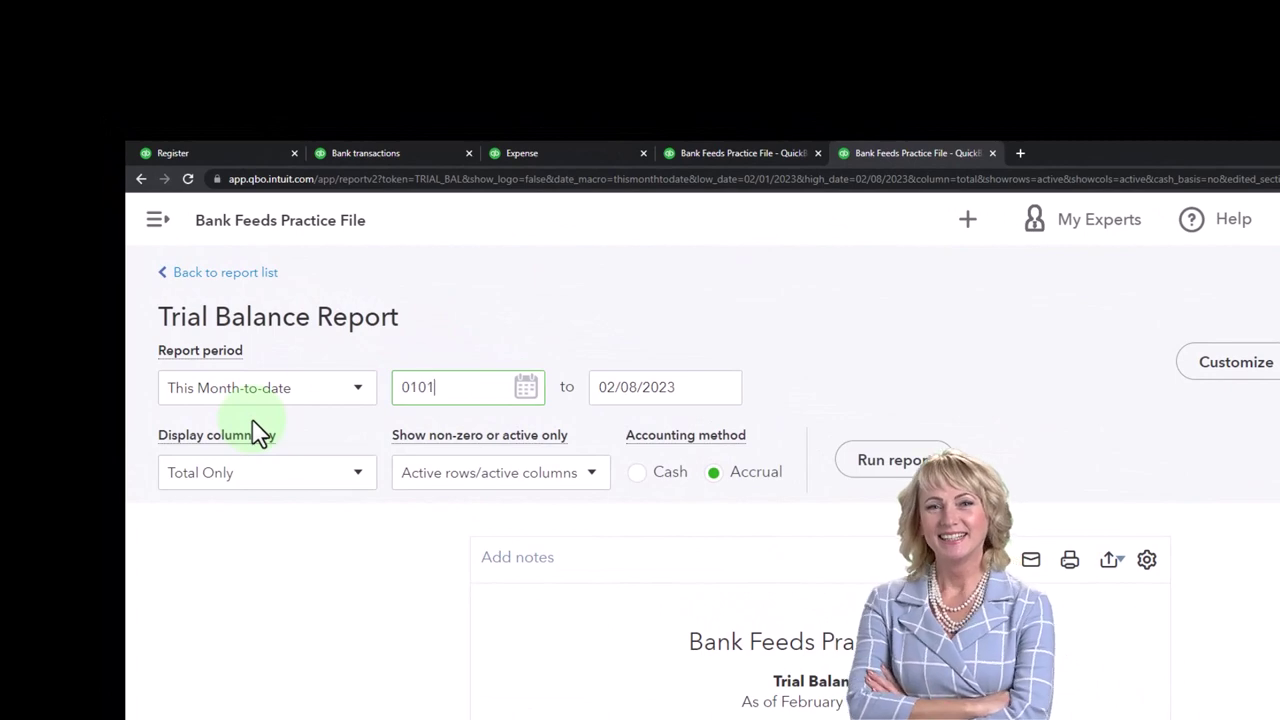
key(Tab)
text(1231)
key(Tab)
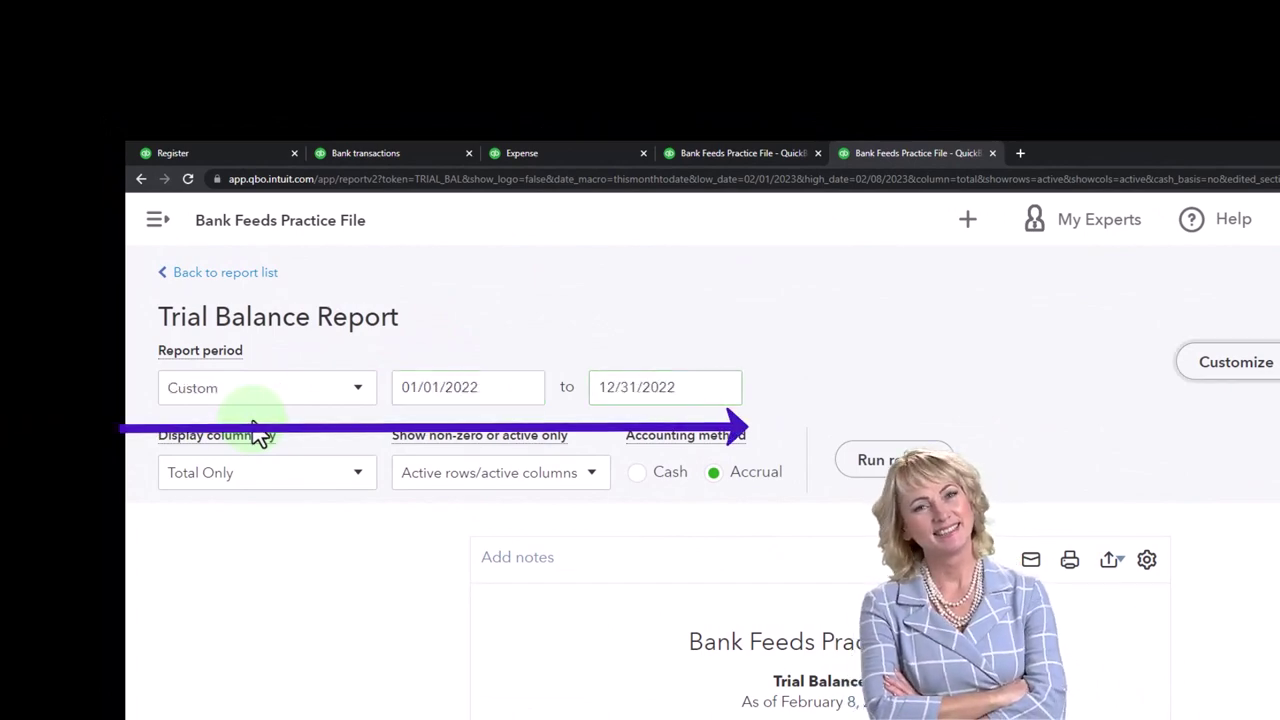
click(885, 460)
Step: Enlarge the Trial Balance and check the Primerica accounts, the Unrealized Gain/Loss line, and the debit and credit totals
scroll(588, 573, down, 3)
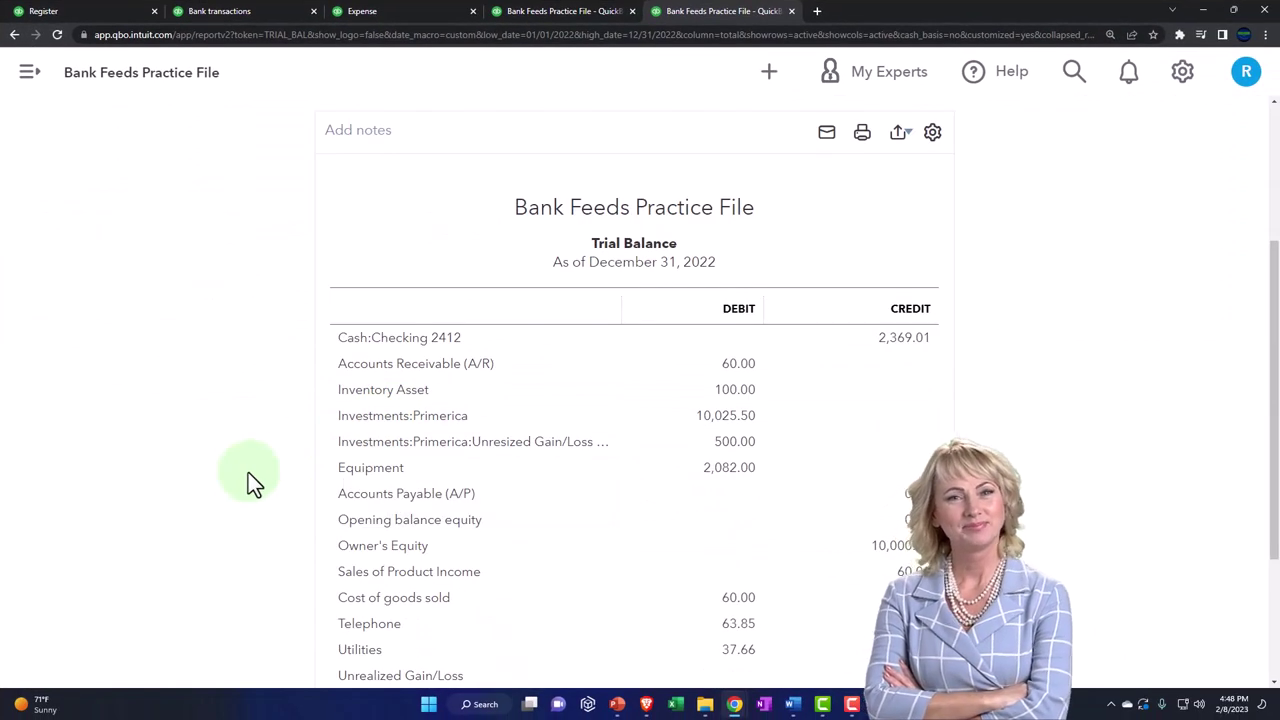
key(ctrl+plus)
key(ctrl+plus)
key(ctrl+plus)
key(ctrl+plus)
key(ctrl+plus)
scroll(248, 472, down, 3)
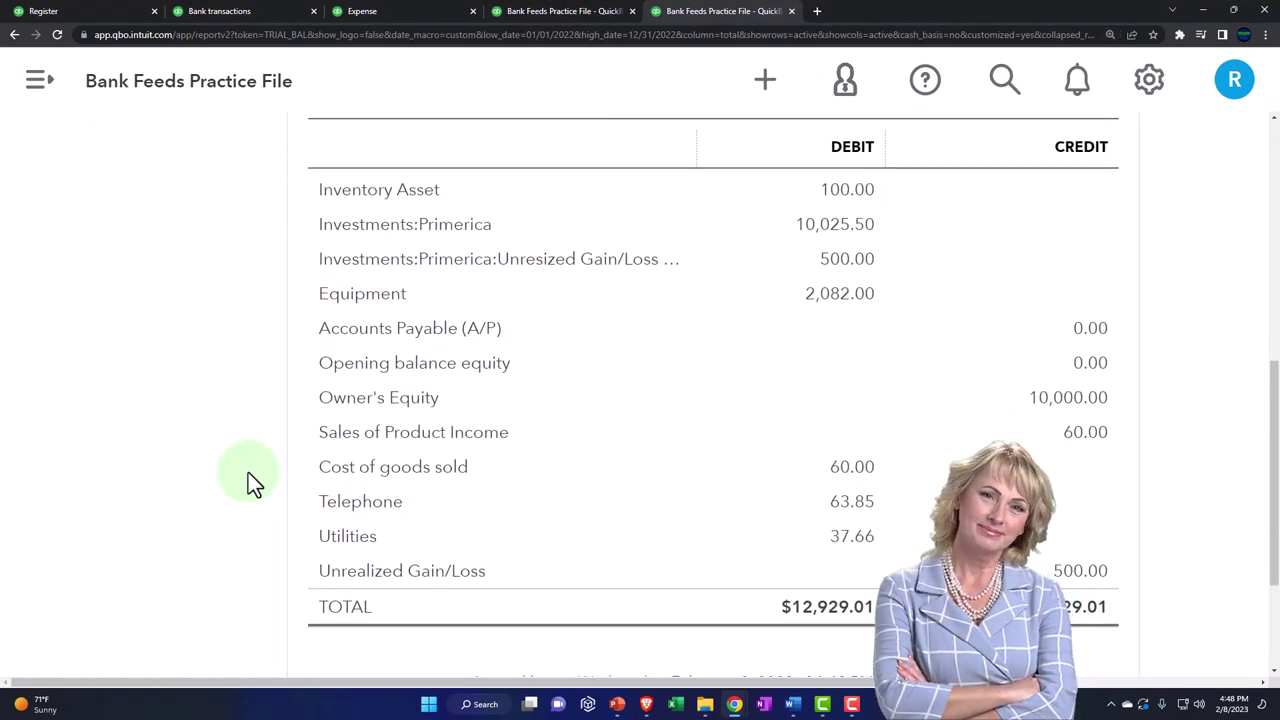
key(ctrl+plus)
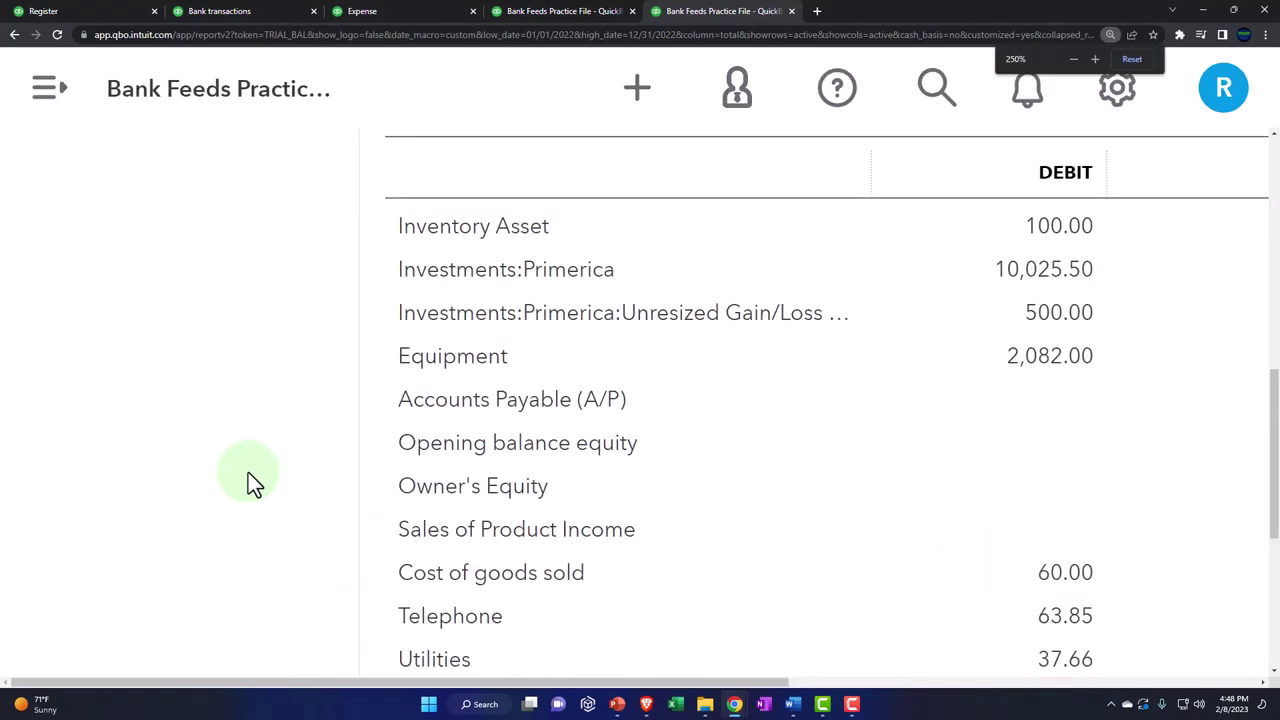
drag(518, 684, 655, 684)
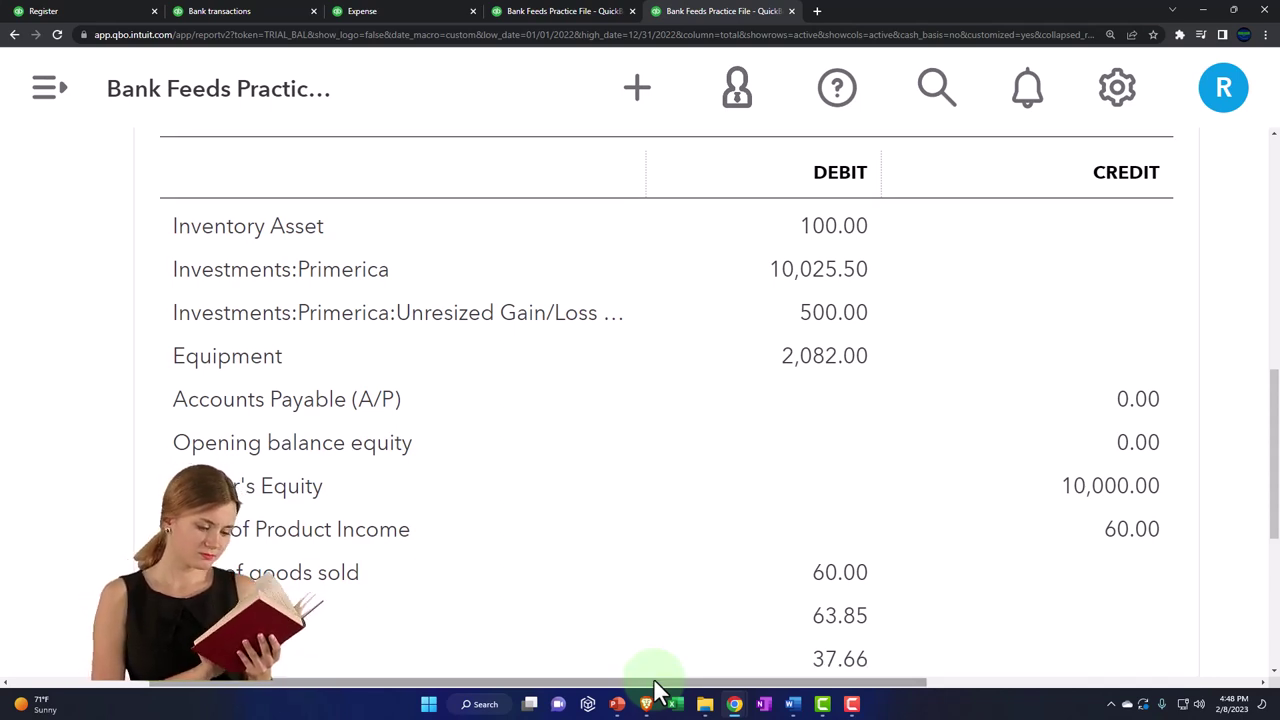
scroll(653, 682, down, 1)
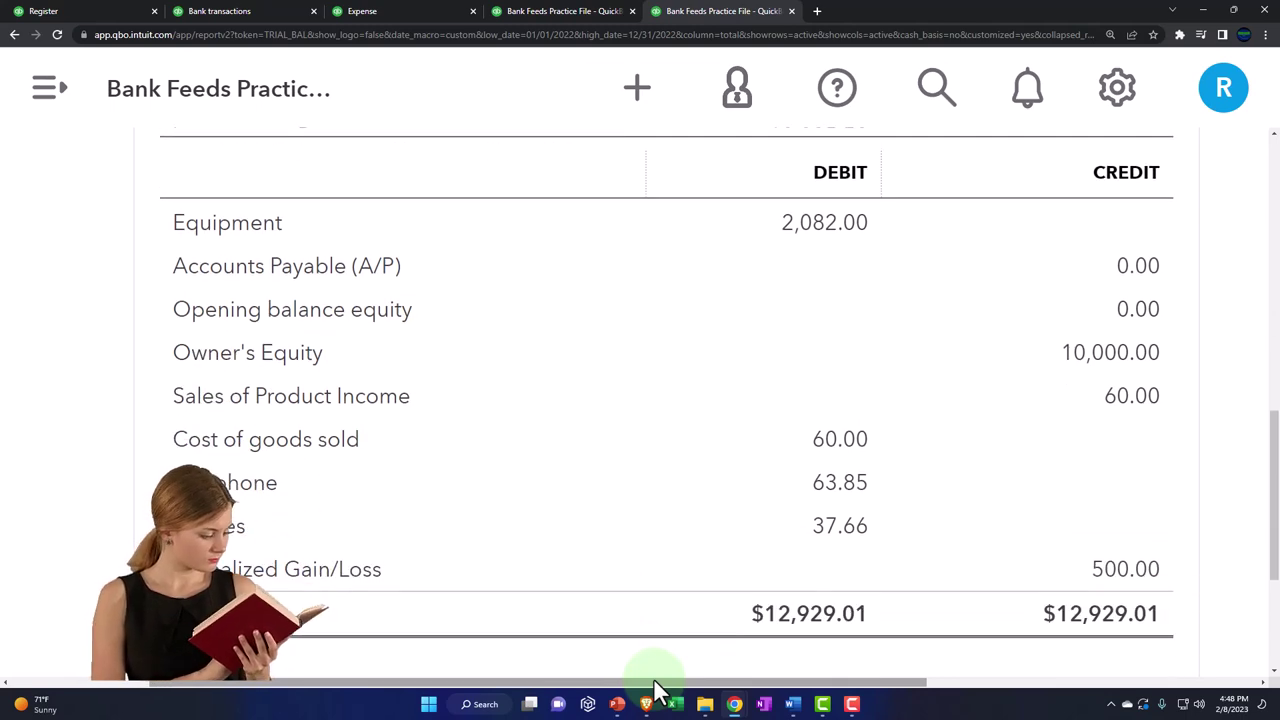